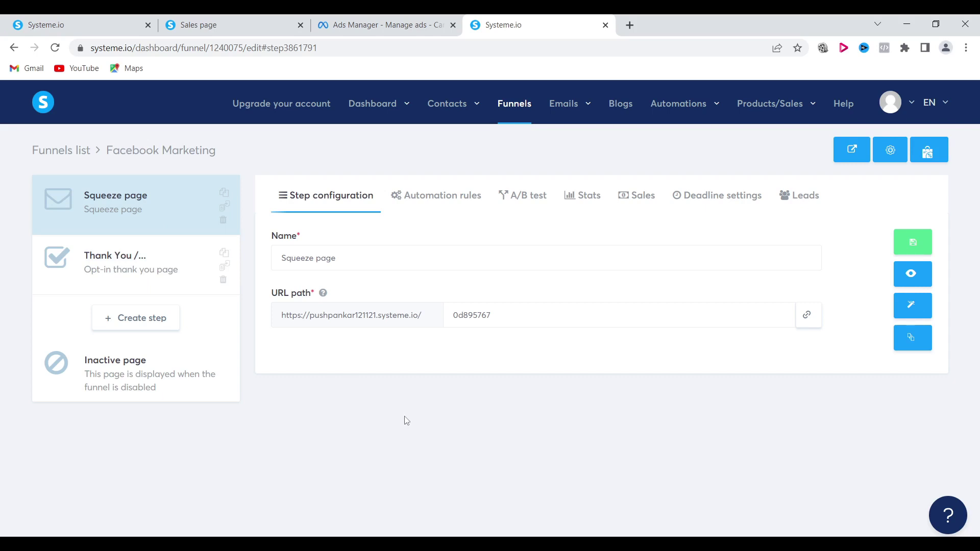
- Create a new funnel step named Course Sell with the type Sales page
left_click(142, 325)
left_click(433, 278)
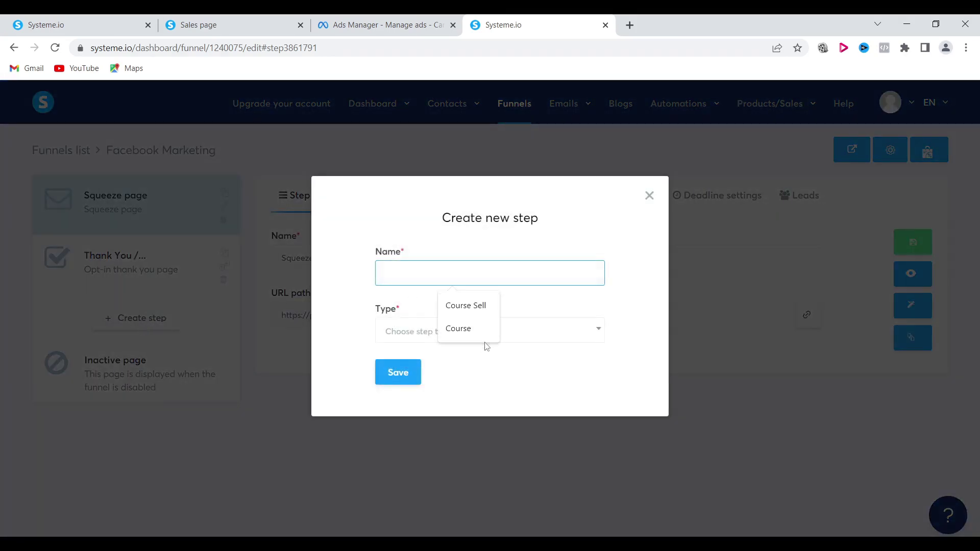
left_click(475, 313)
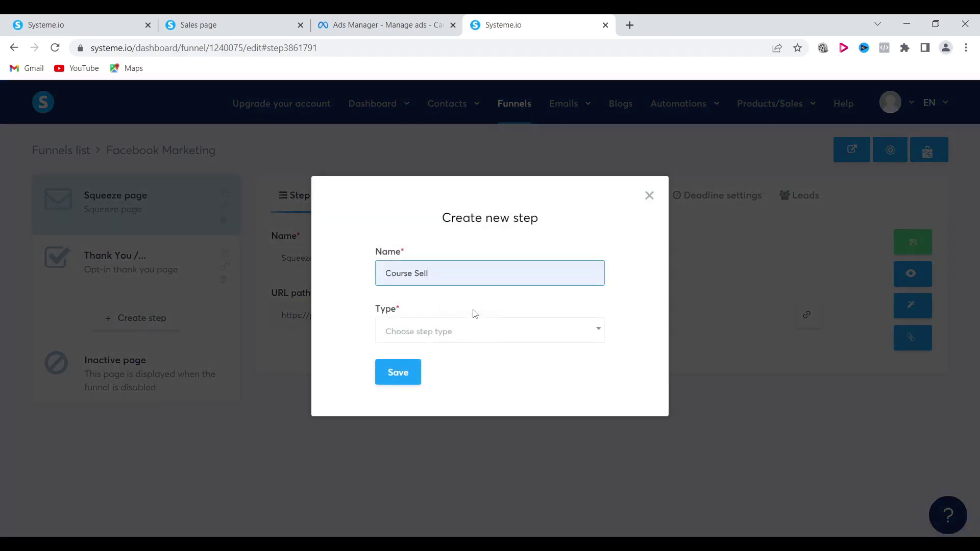
left_click(448, 332)
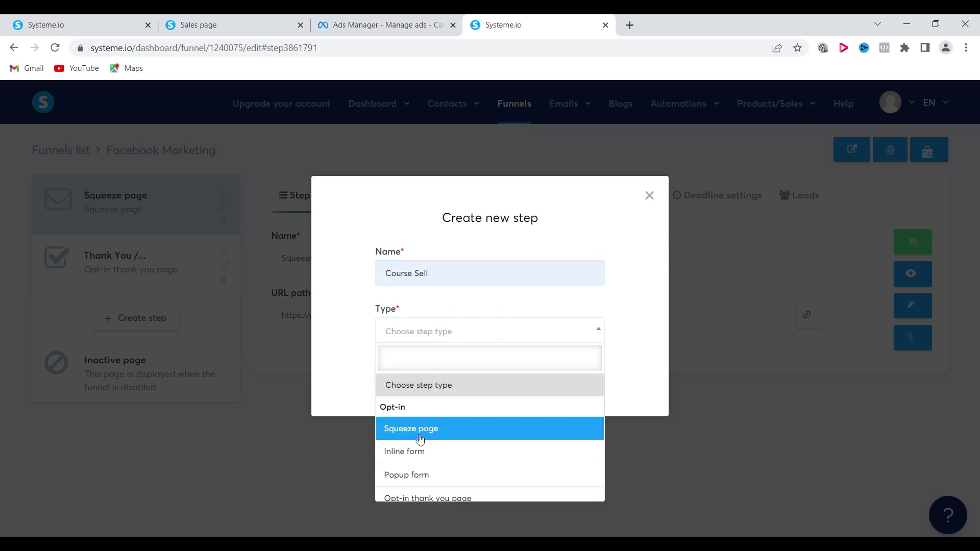
scroll(417, 480, "down", 2)
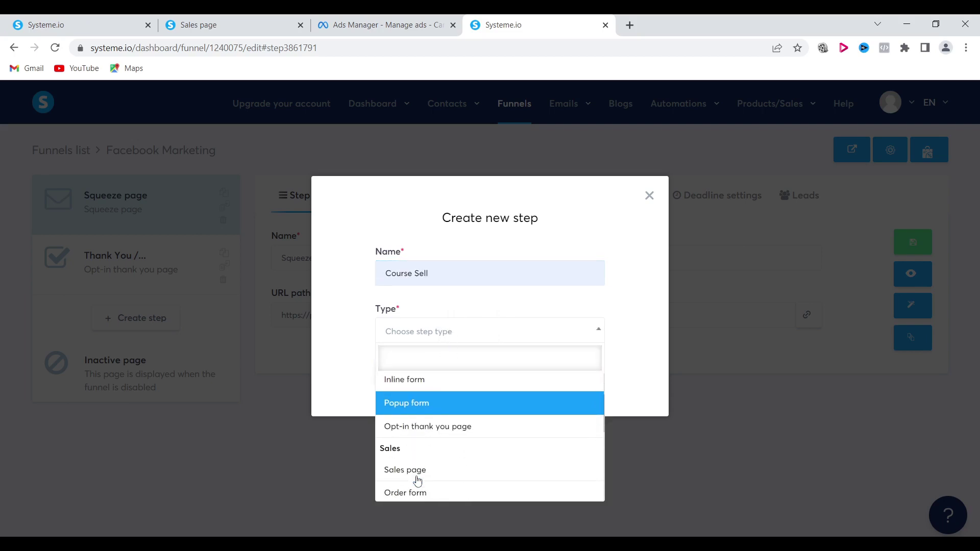
left_click(403, 468)
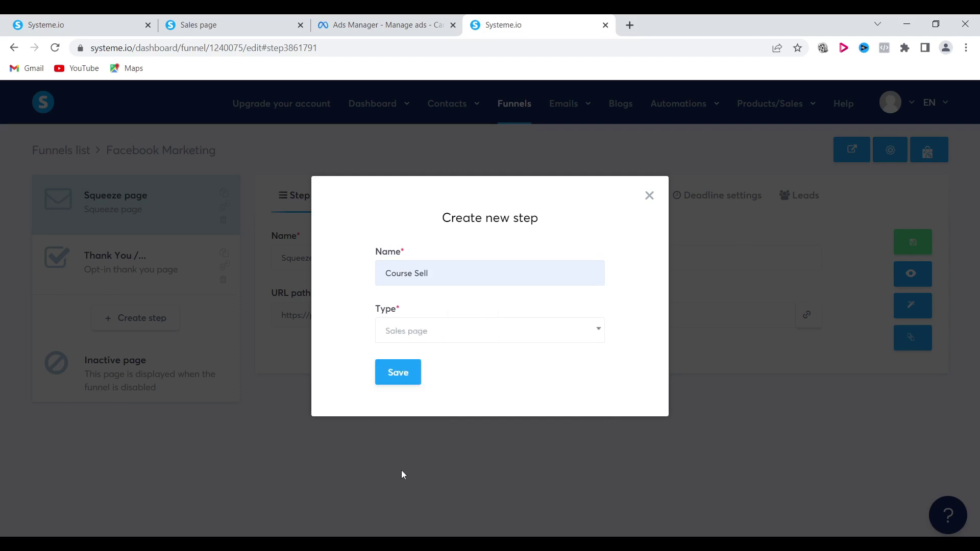
left_click(395, 378)
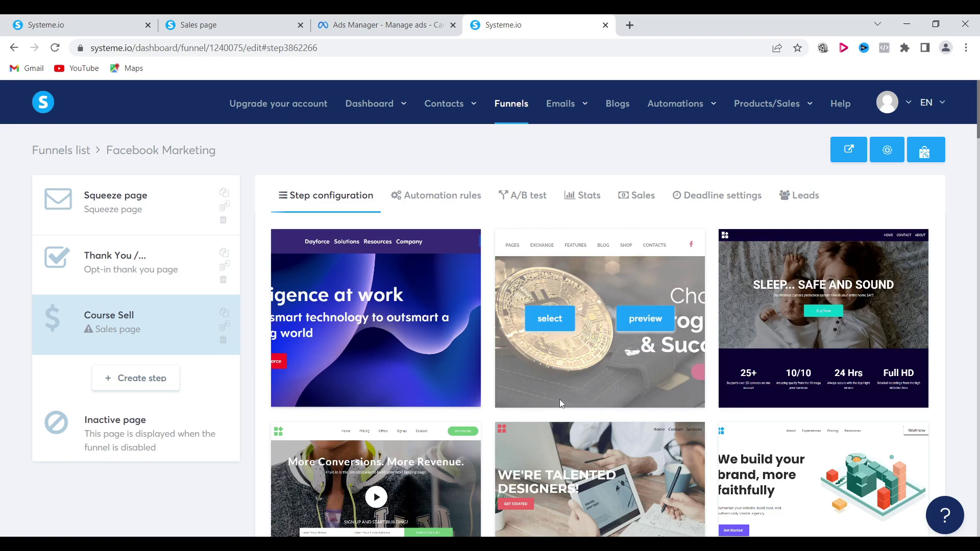
- Apply the template "The Official Design Rush Online Course" to the Course Sell step and open the page for editing
scroll(559, 401, "down", 3)
scroll(562, 403, "down", 3)
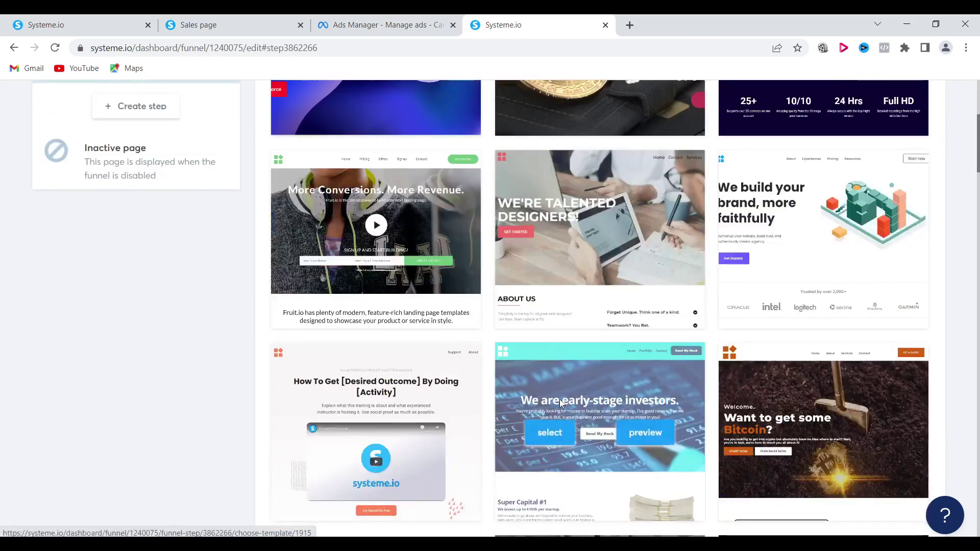
scroll(654, 241, "down", 4)
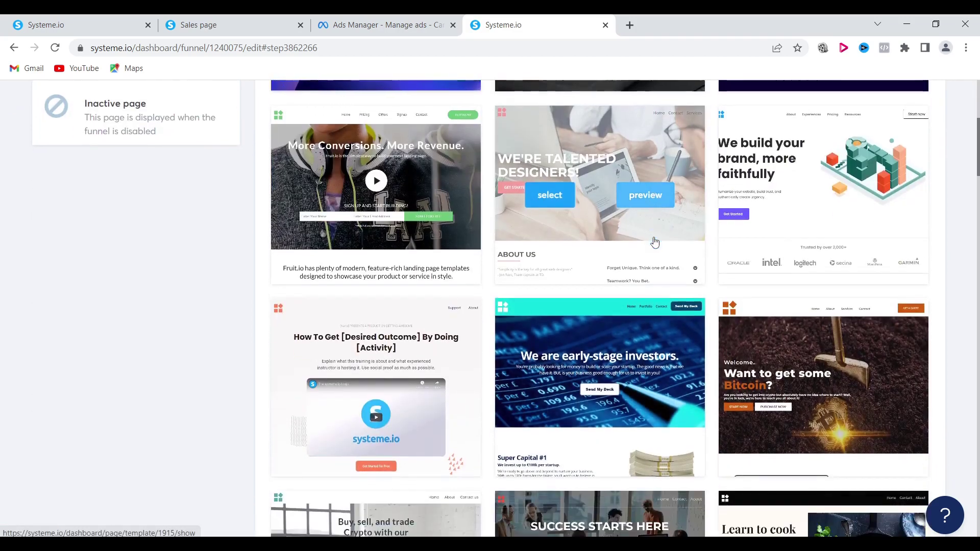
scroll(654, 240, "down", 3)
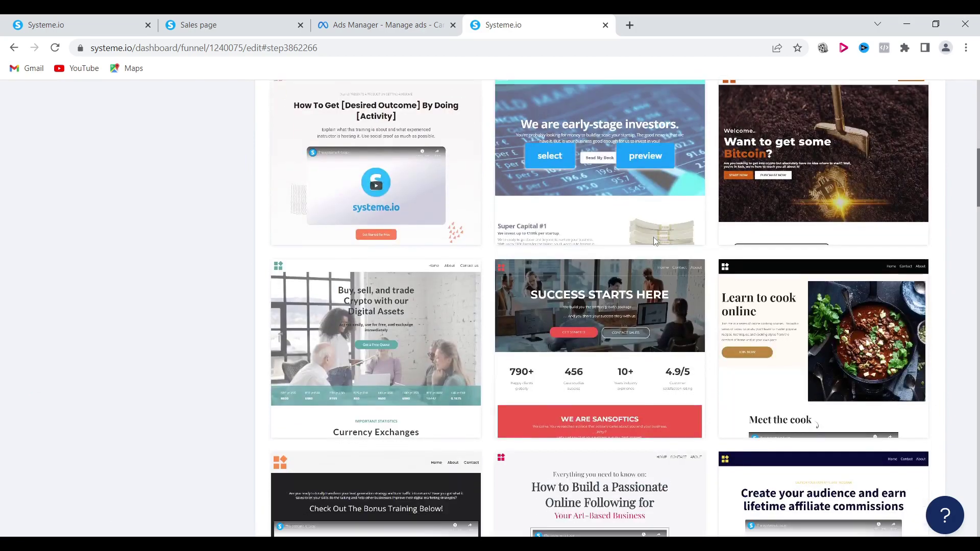
scroll(654, 239, "down", 3)
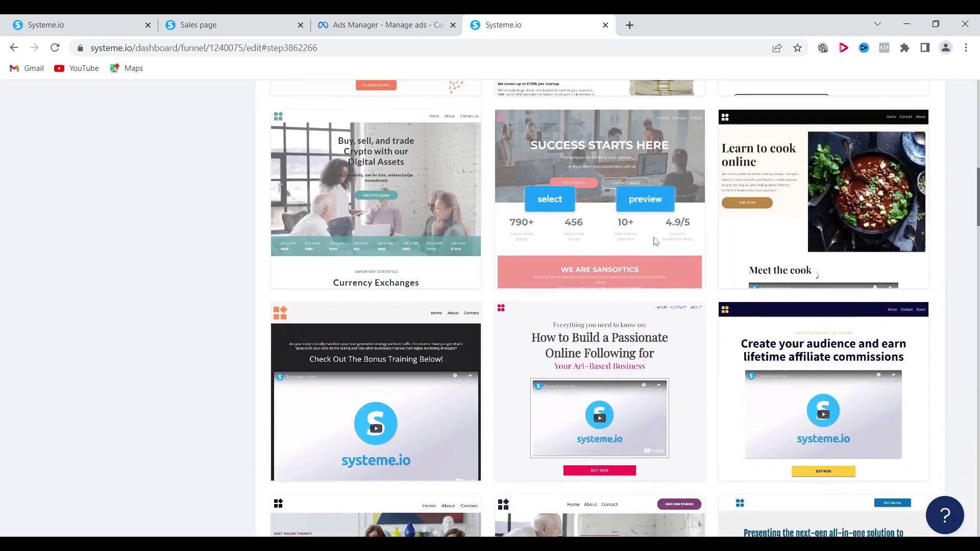
scroll(655, 240, "down", 10)
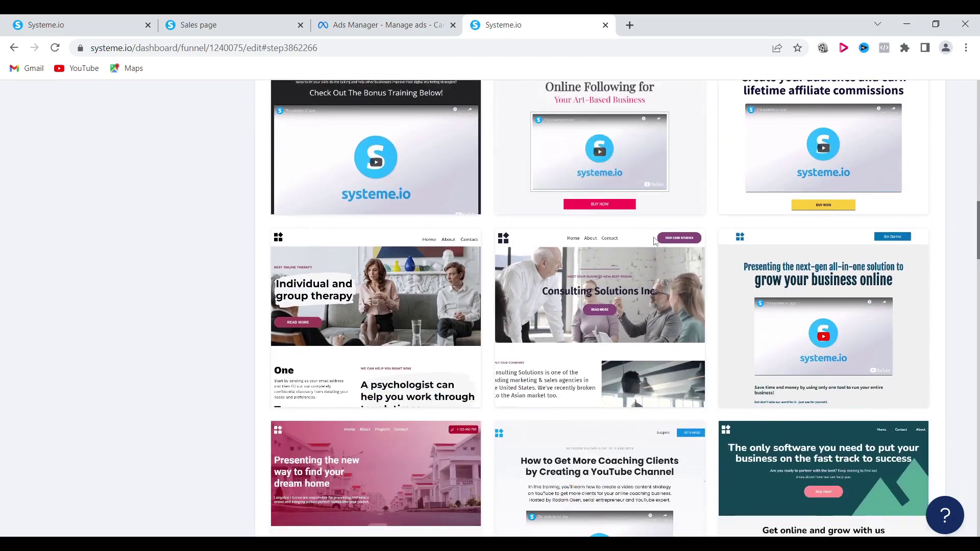
scroll(654, 240, "down", 10)
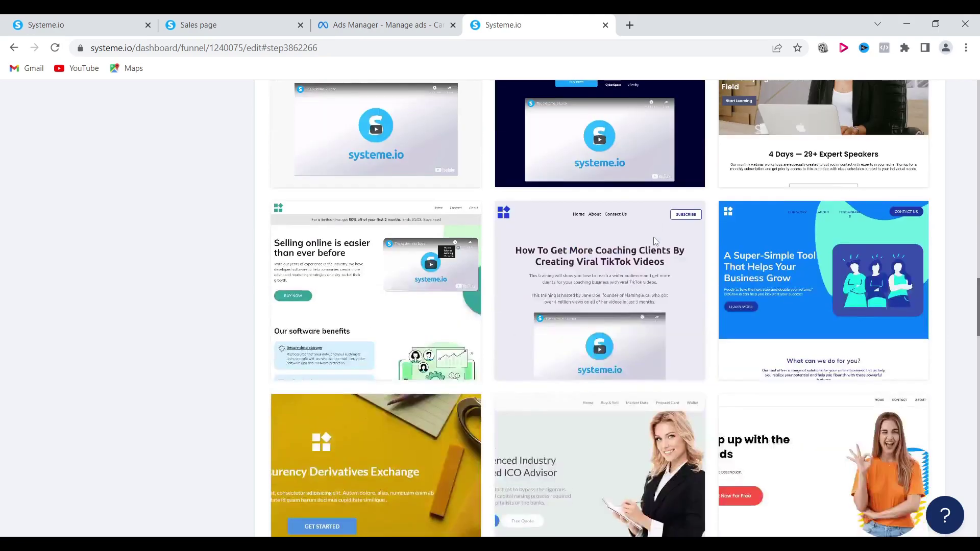
scroll(654, 240, "down", 4)
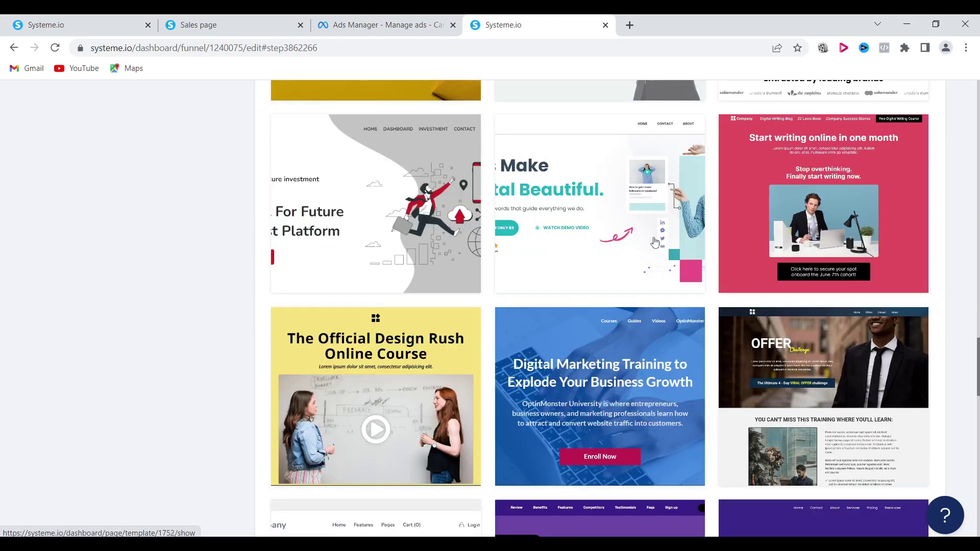
mouse_move(398, 340)
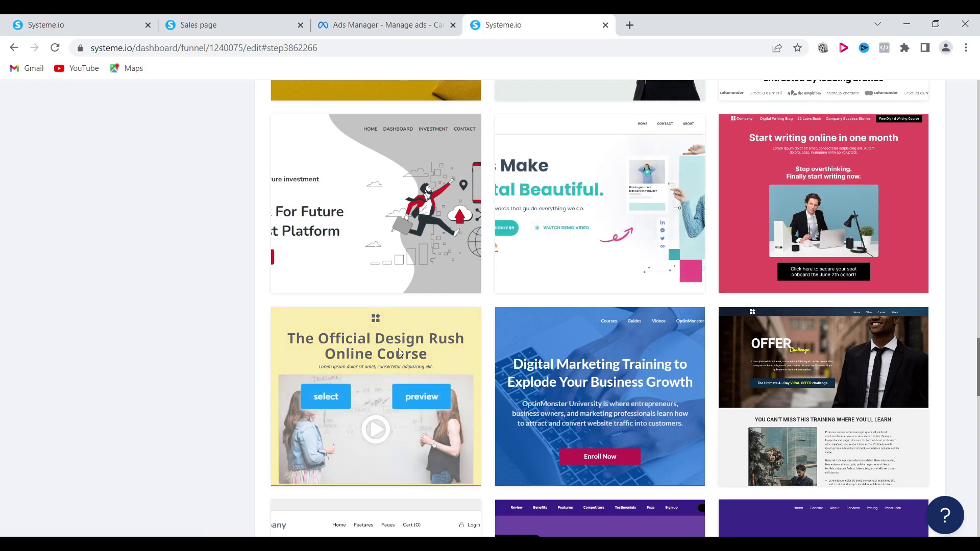
left_click(333, 401)
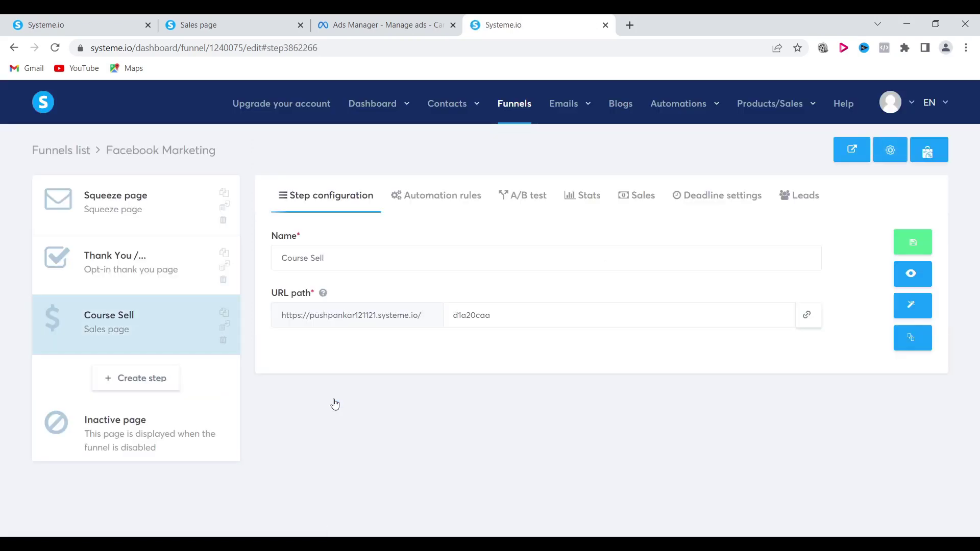
left_click(911, 306)
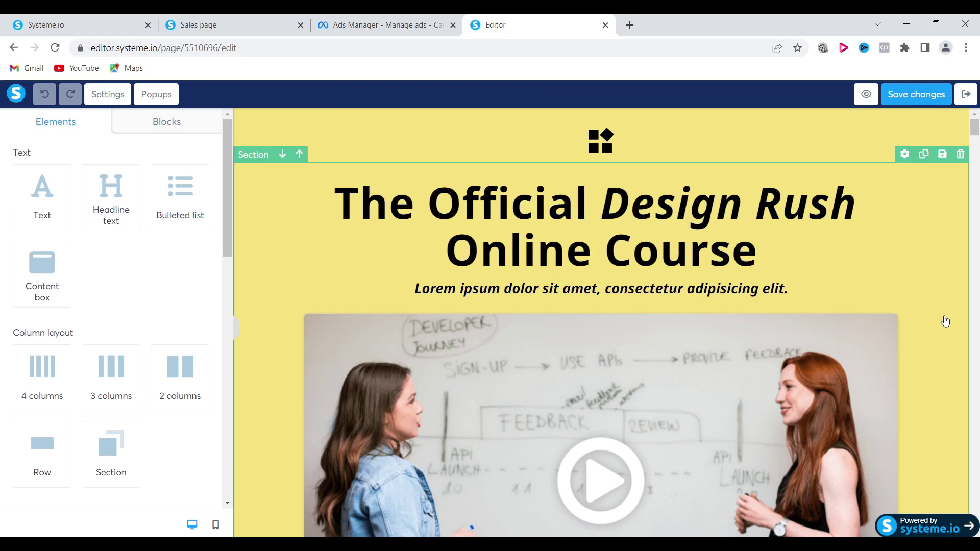
- Review all sections of the sales page template, from the headline down to the moneyback guarantee, and return to its start
scroll(944, 320, "down", 3)
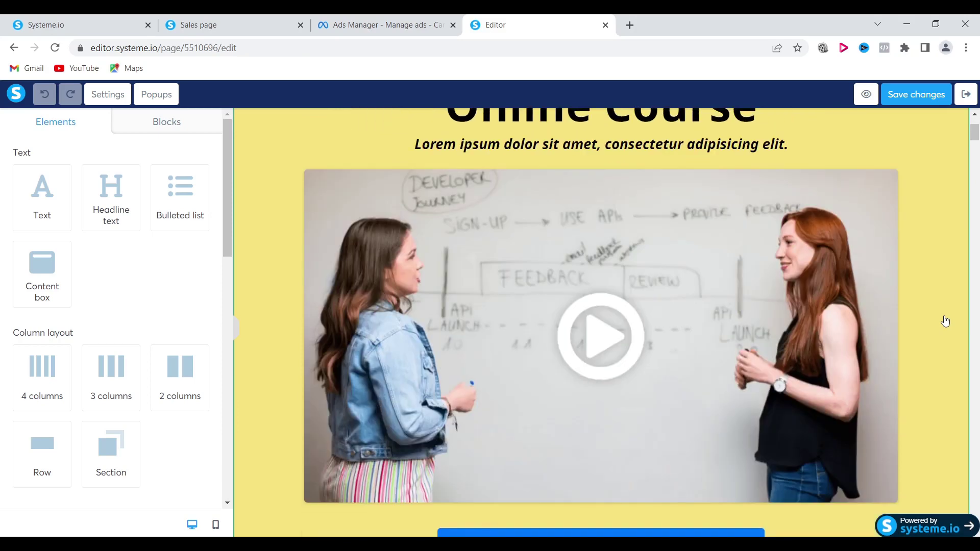
scroll(945, 321, "down", 6)
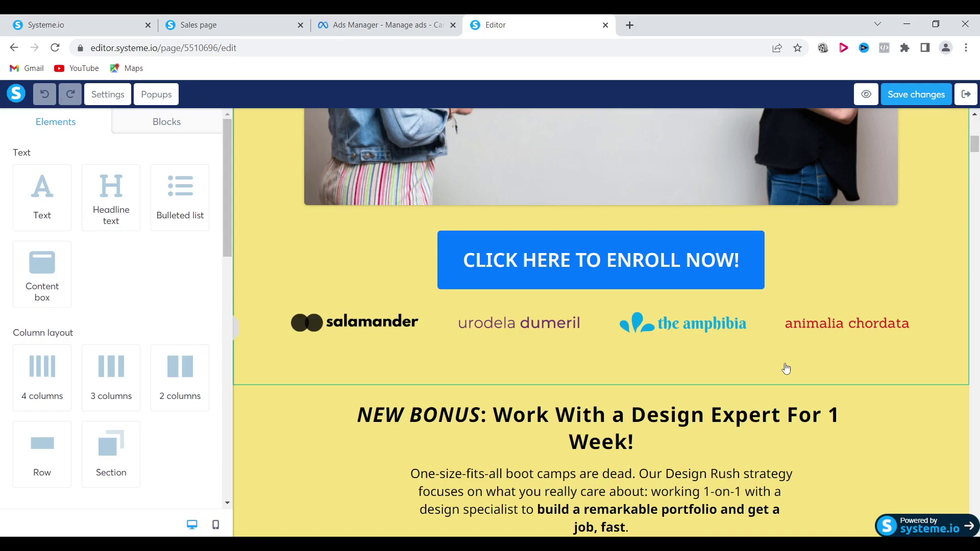
scroll(786, 368, "down", 13)
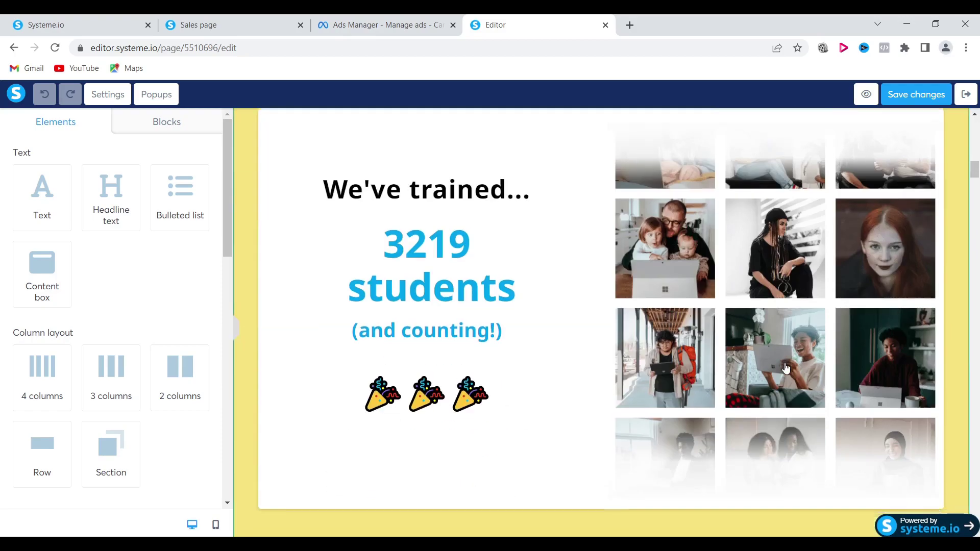
scroll(786, 368, "down", 15)
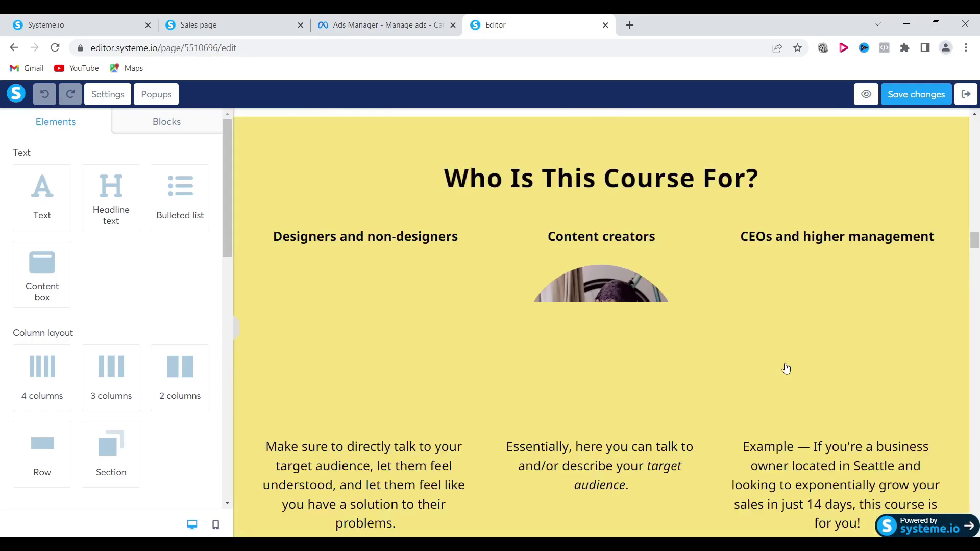
scroll(786, 369, "down", 15)
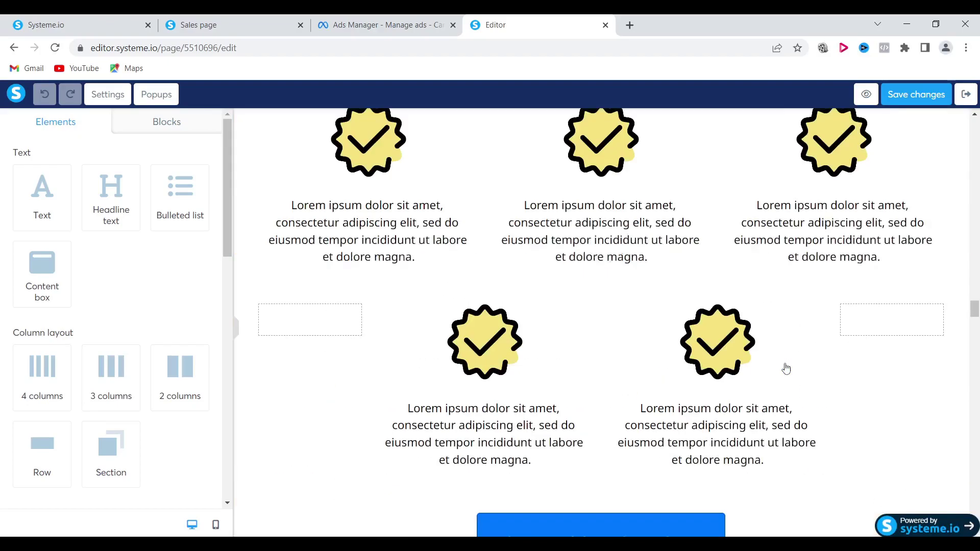
scroll(786, 368, "down", 15)
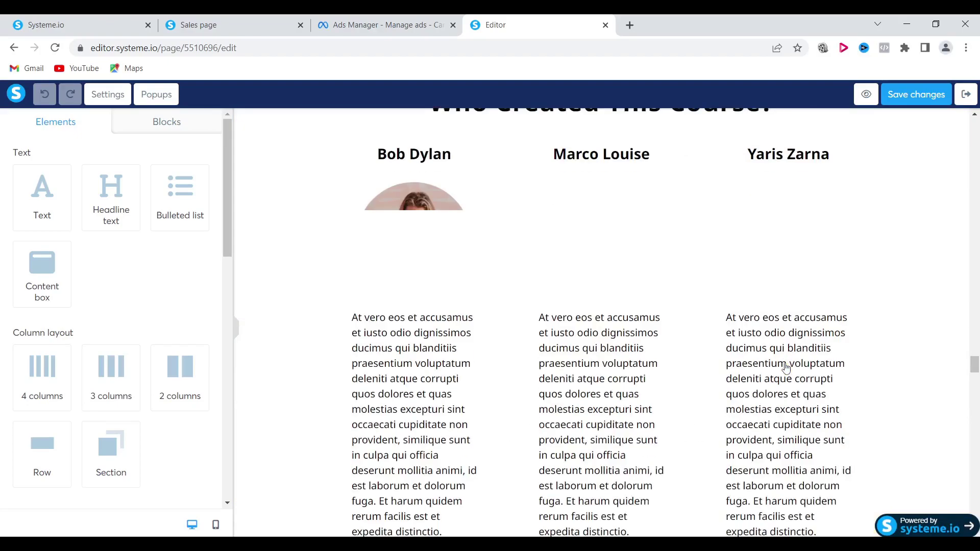
scroll(785, 368, "down", 15)
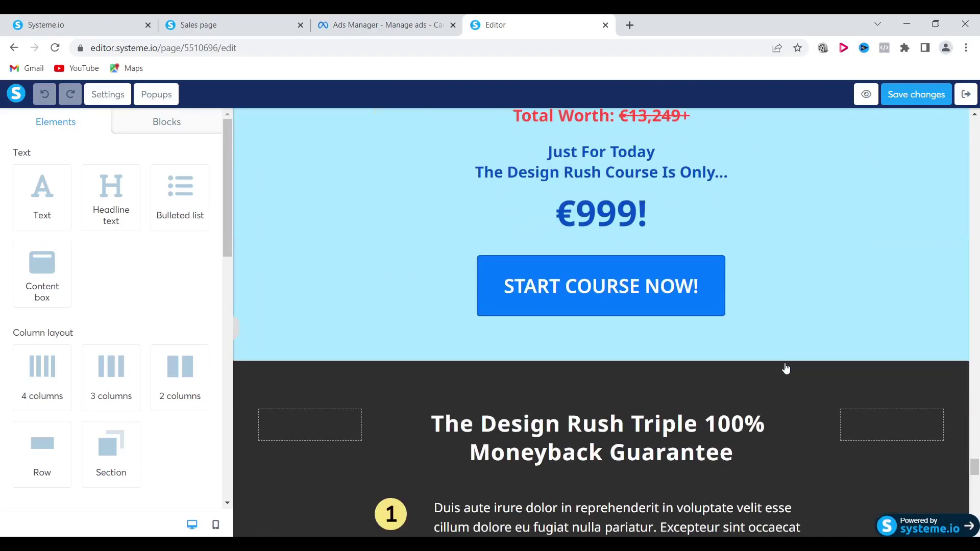
scroll(786, 368, "down", 6)
scroll(786, 368, "up", 15)
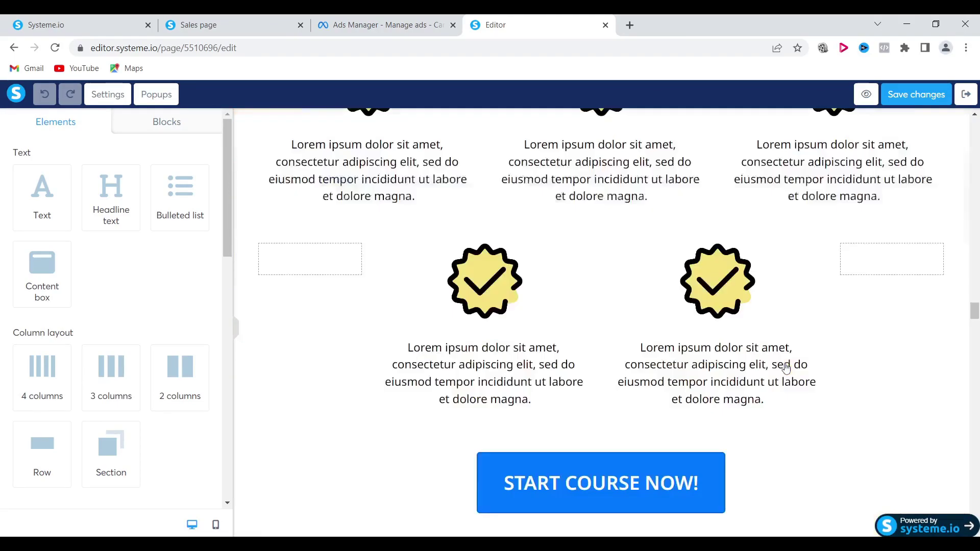
scroll(785, 368, "up", 20)
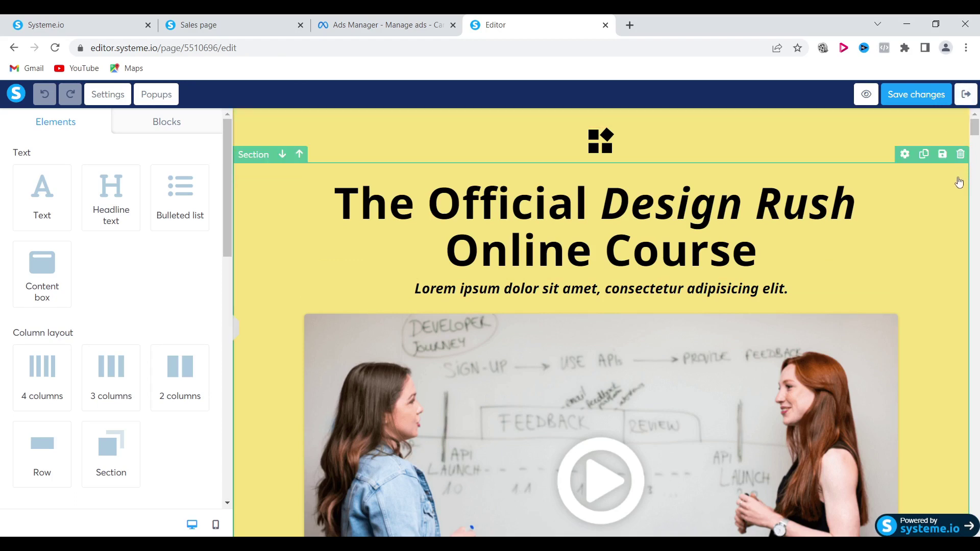
- Delete the page's first three sections: the headline with the video image, the logo header and the NEW BONUS section
left_click(961, 155)
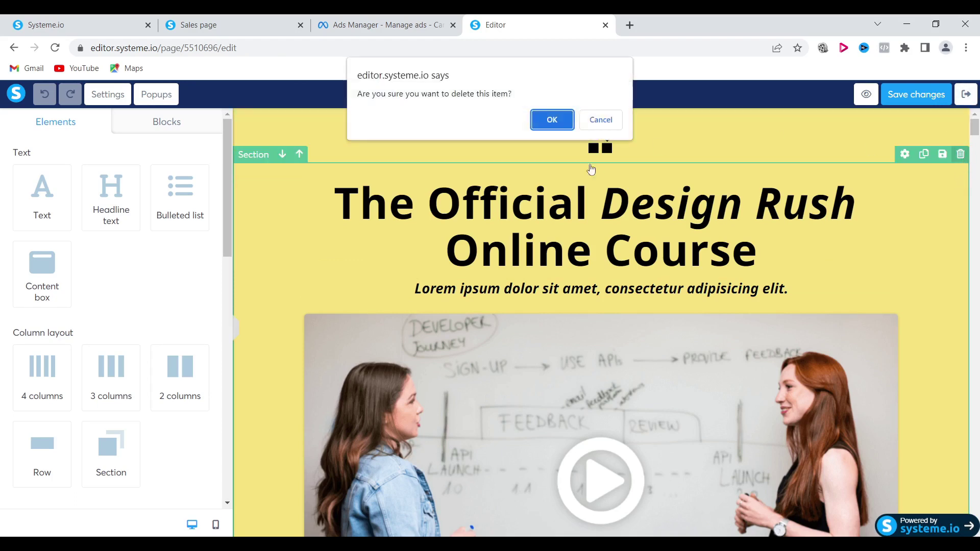
left_click(553, 119)
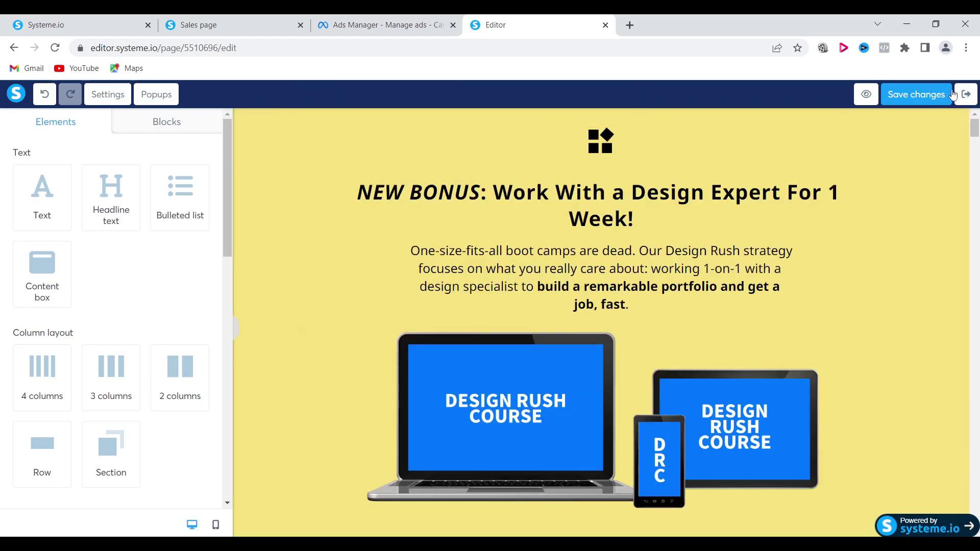
left_click(961, 117)
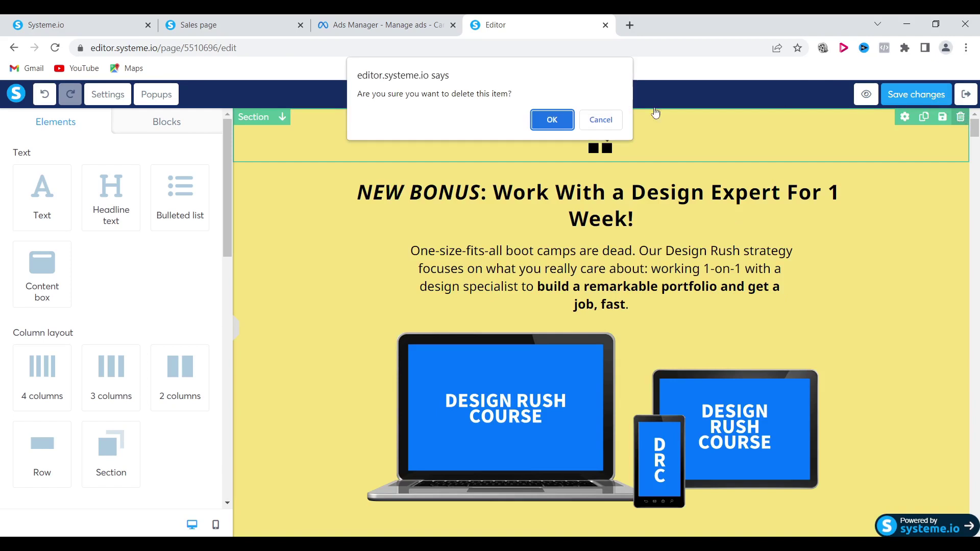
left_click(553, 121)
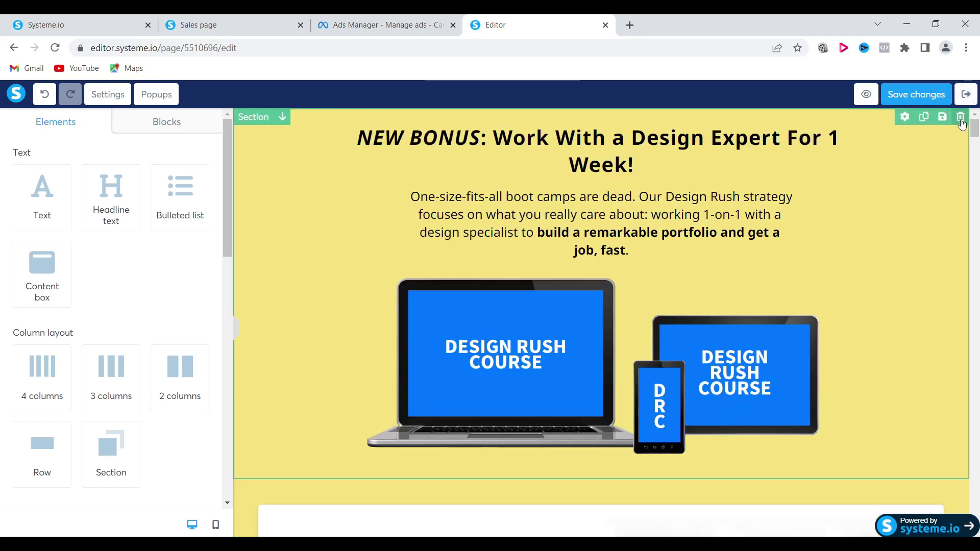
left_click(960, 118)
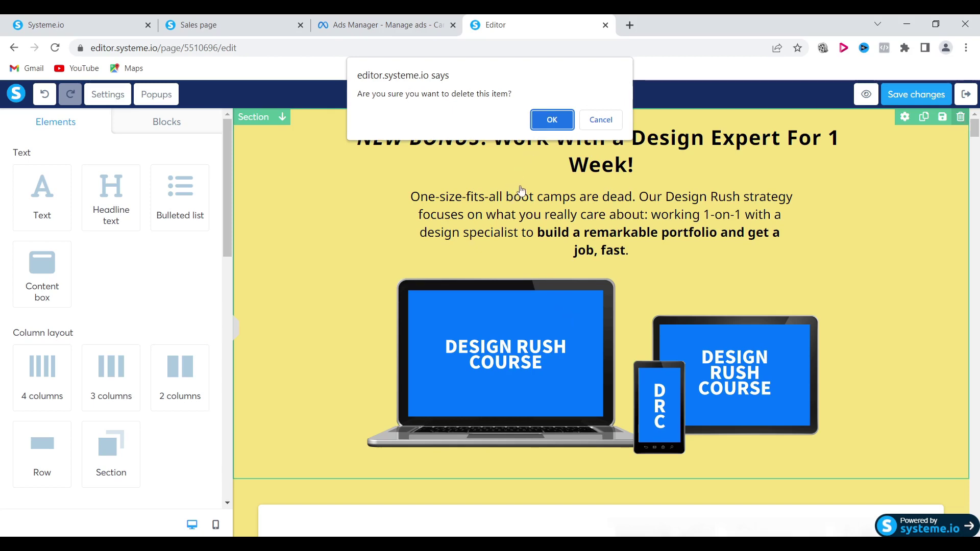
left_click(547, 121)
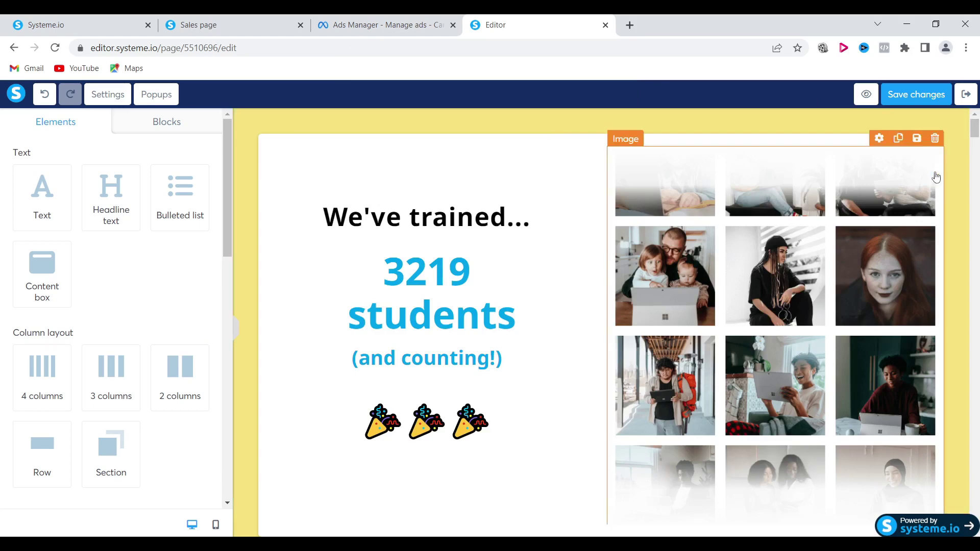
- Delete the "Kickstart Your Design Career With Our AWARD-WINNING Course" benefits section from the sales page
scroll(690, 325, "down", 10)
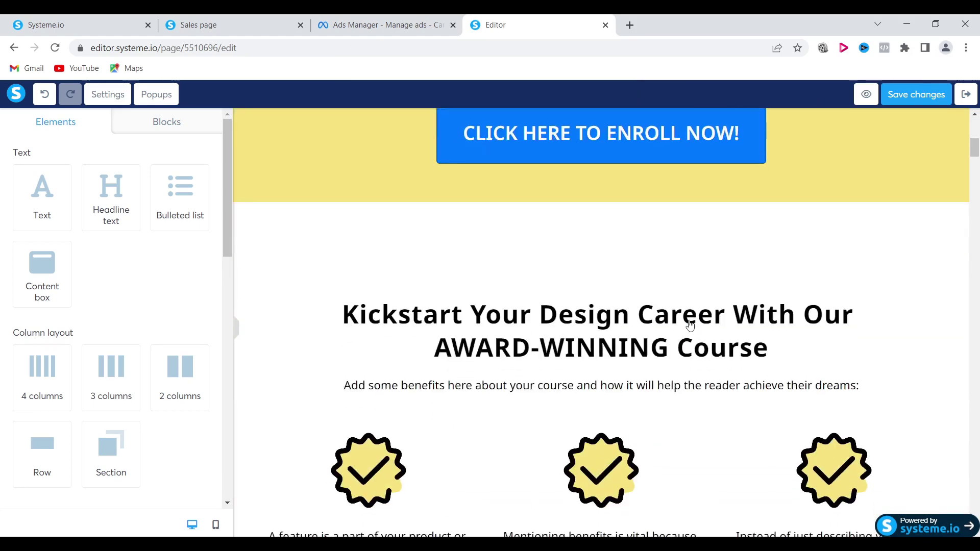
scroll(690, 326, "up", 1)
scroll(690, 326, "up", 2)
scroll(689, 325, "down", 1)
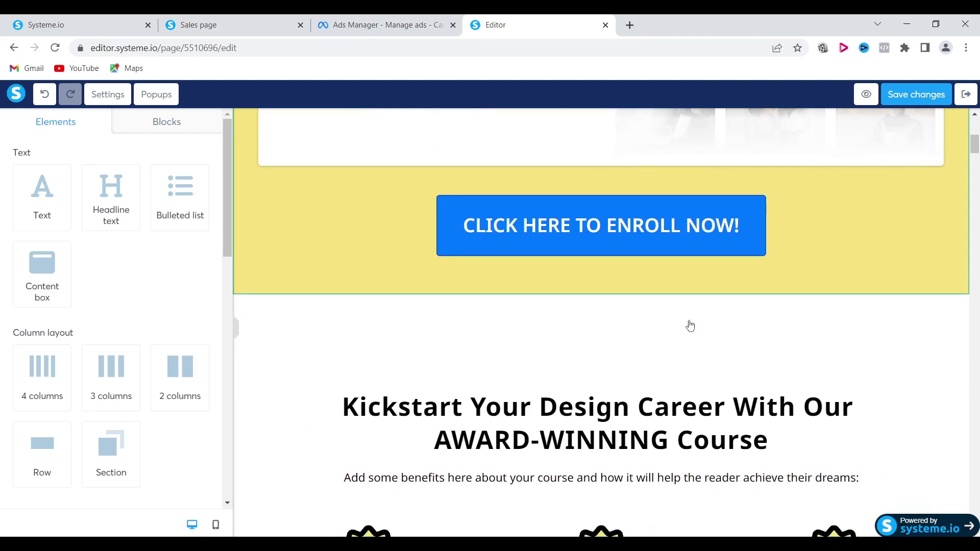
scroll(725, 344, "down", 3)
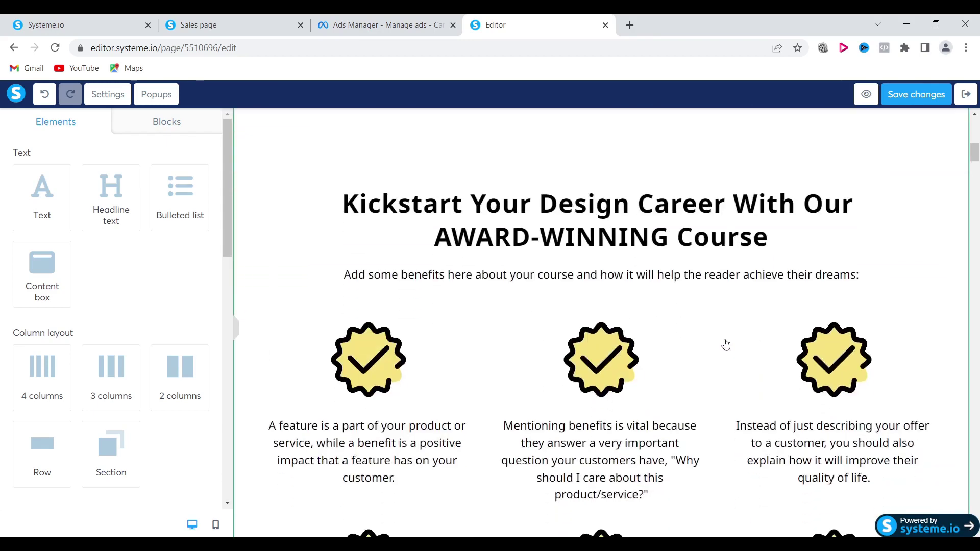
scroll(725, 344, "up", 1)
scroll(725, 345, "down", 3)
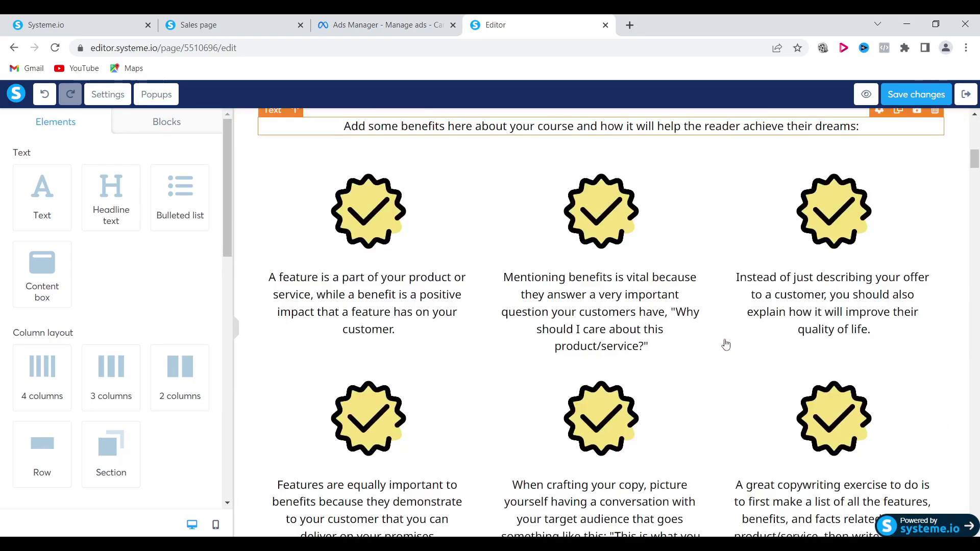
scroll(725, 345, "up", 3)
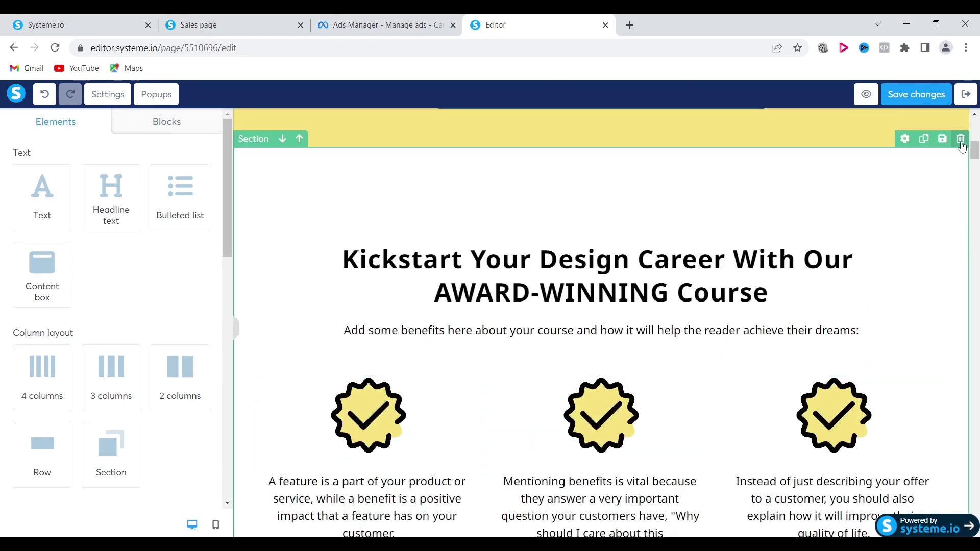
left_click(960, 139)
left_click(549, 122)
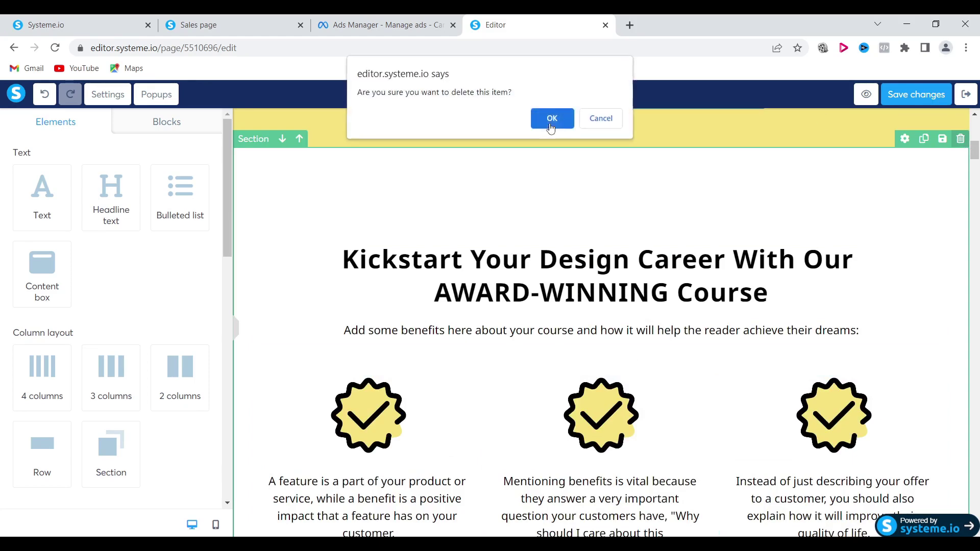
- Review the page from "Who Is This Course For?" through the customer testimonials to the section on general topics covered
scroll(657, 295, "down", 2)
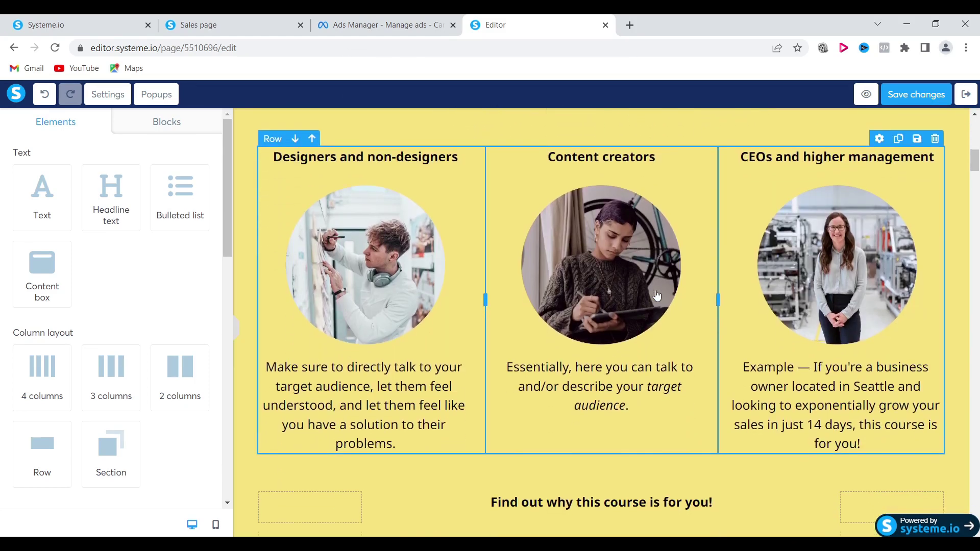
scroll(657, 295, "up", 2)
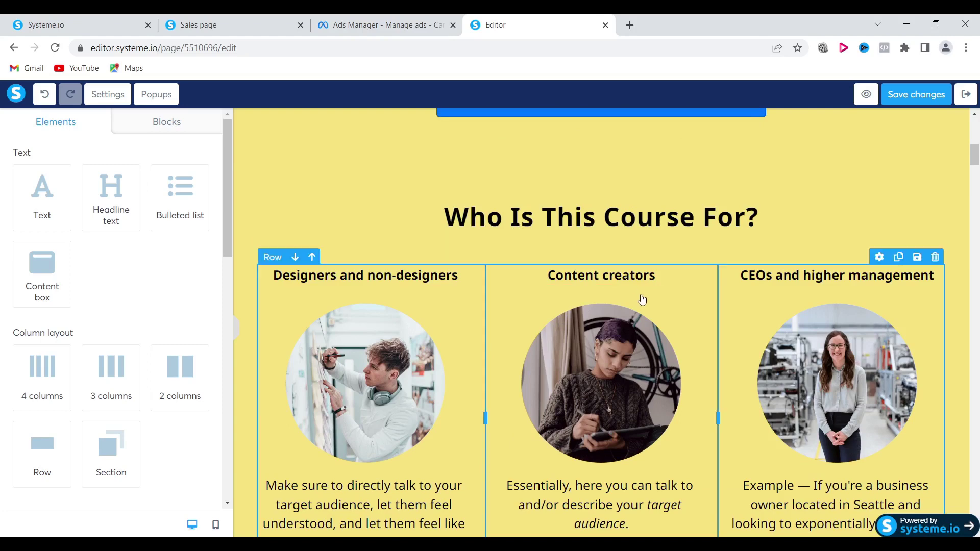
scroll(642, 300, "down", 8)
scroll(641, 300, "down", 1)
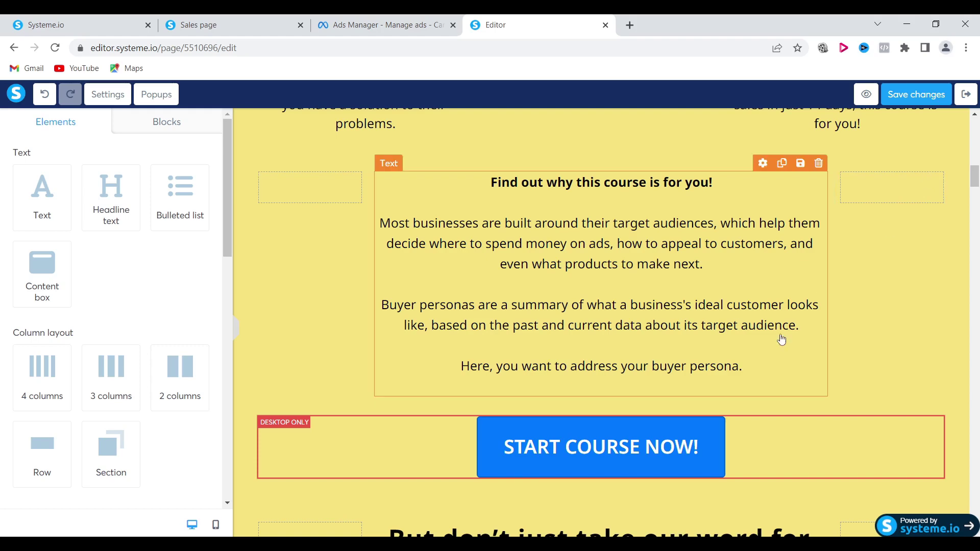
scroll(817, 347, "down", 4)
scroll(839, 353, "down", 3)
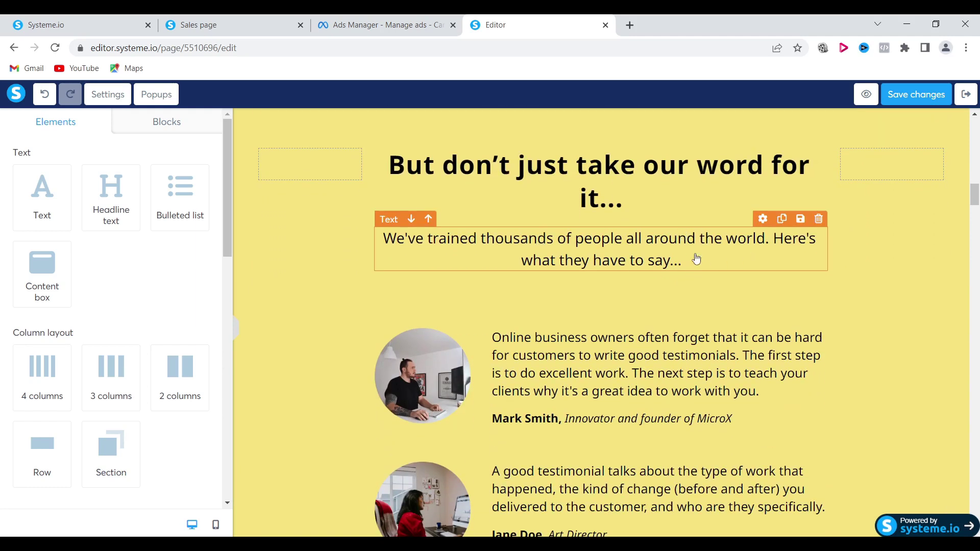
scroll(716, 287, "down", 3)
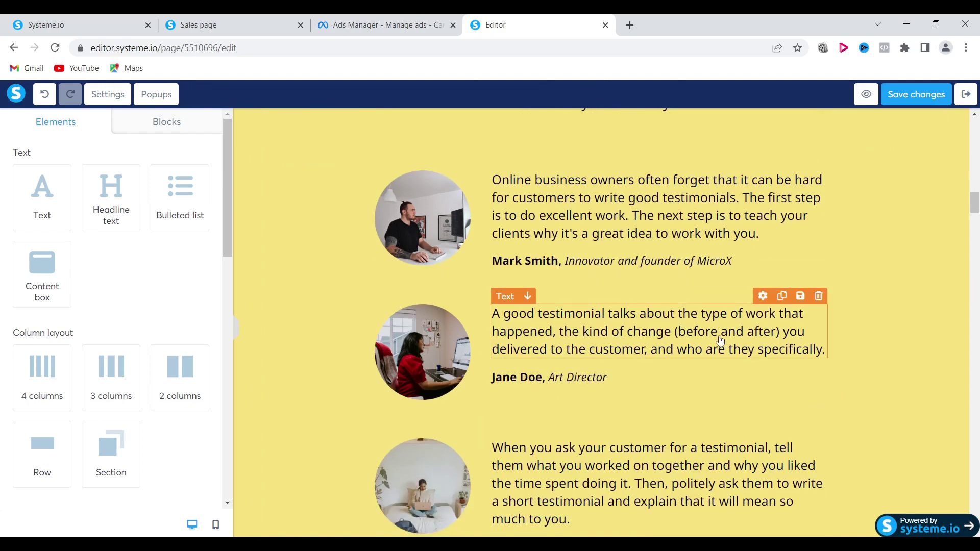
scroll(720, 344, "up", 2)
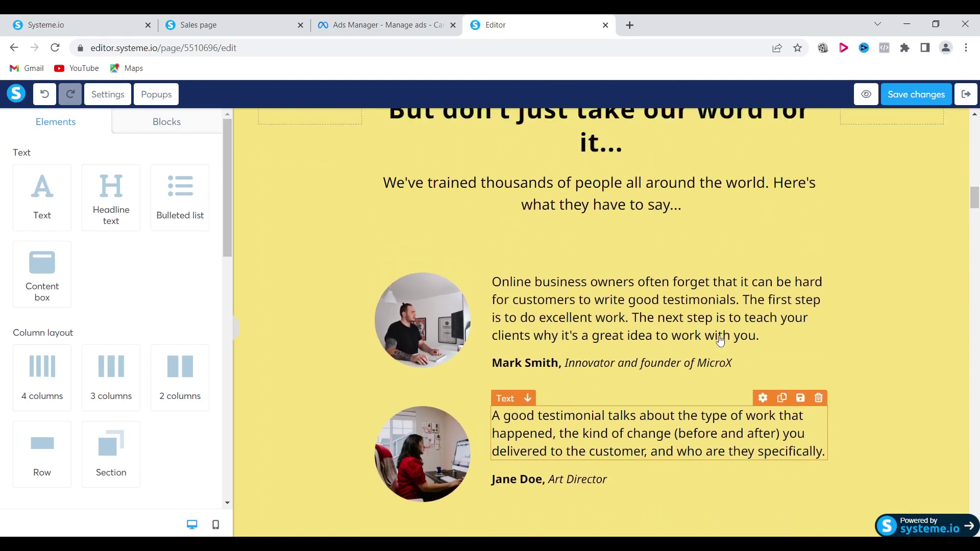
scroll(719, 340, "down", 12)
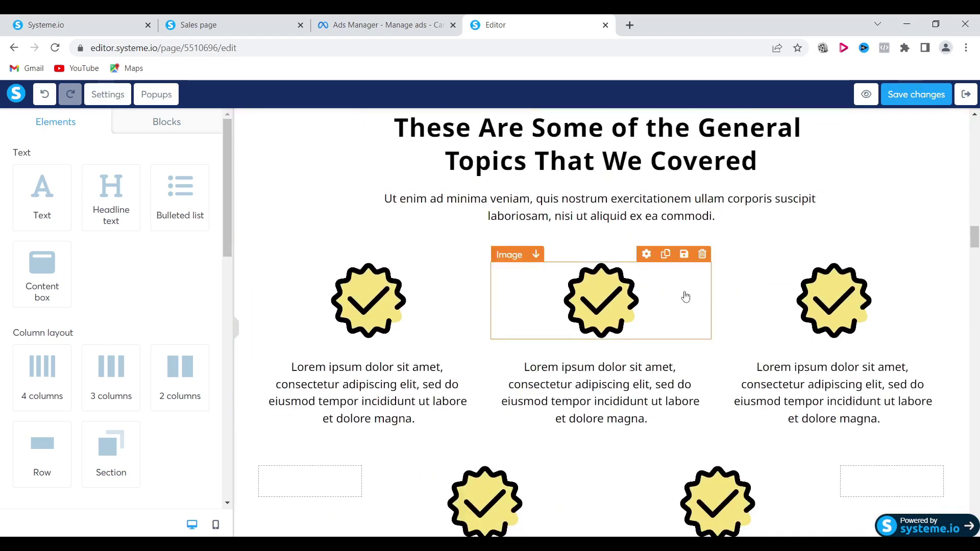
scroll(685, 297, "up", 2)
scroll(685, 297, "down", 4)
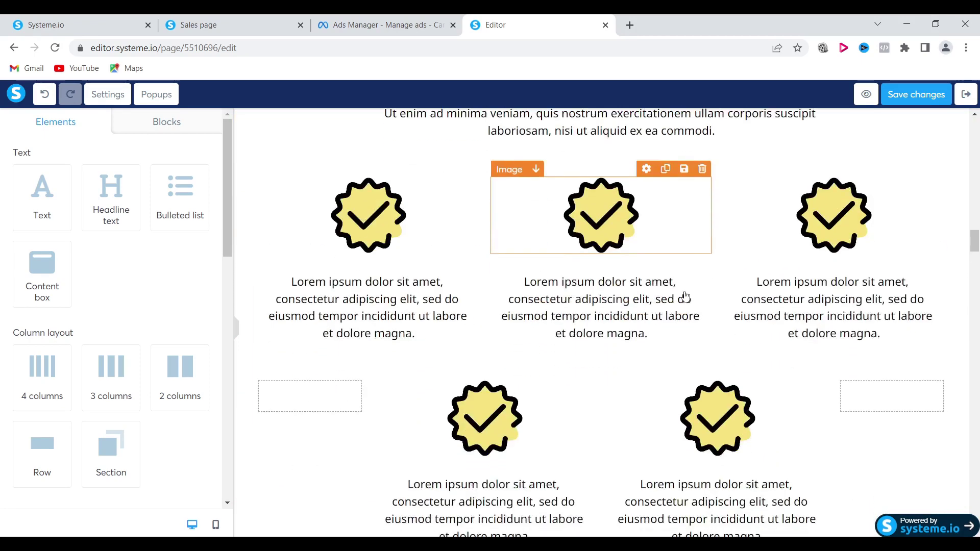
- Review the student comments, the "Who Created This Course?" section and the "Here Is a Little Preview..." section
scroll(686, 297, "up", 8)
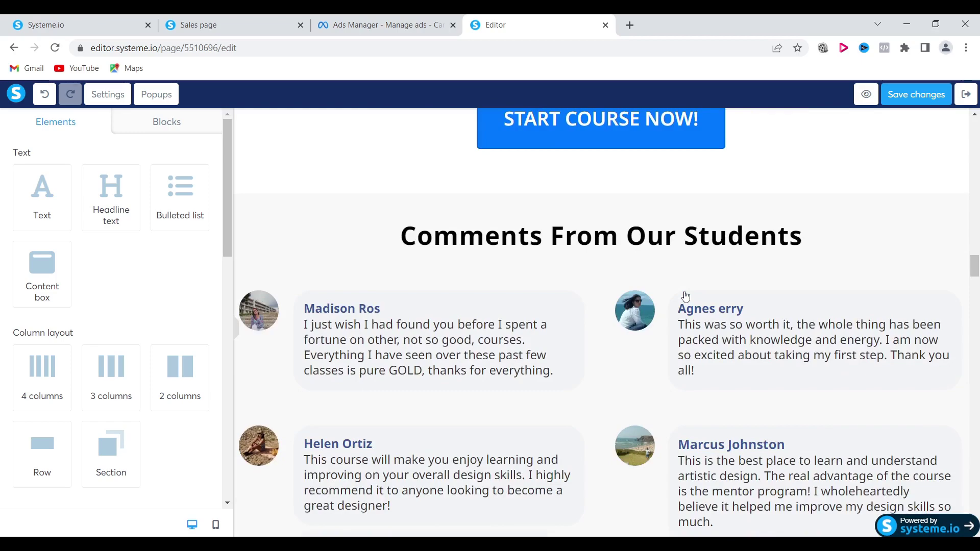
scroll(685, 297, "down", 2)
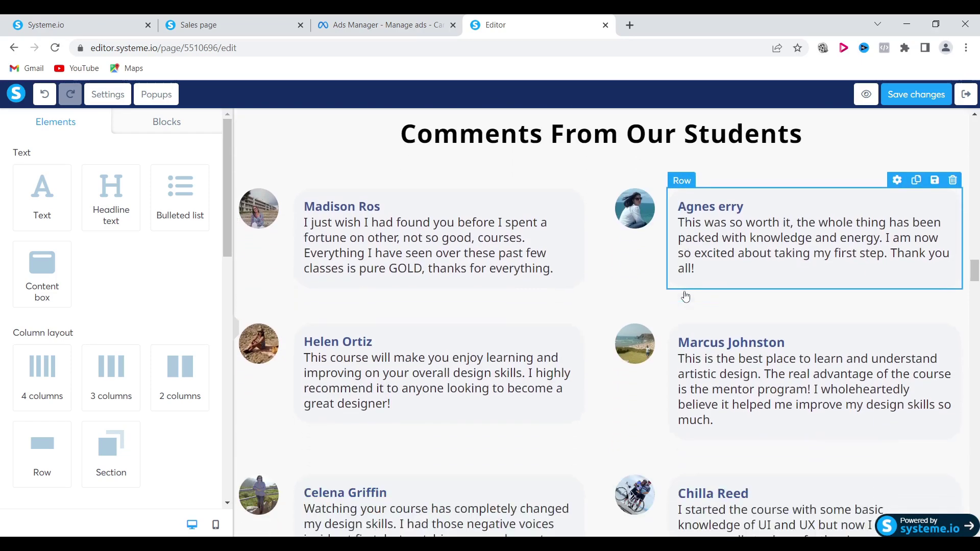
scroll(685, 297, "down", 8)
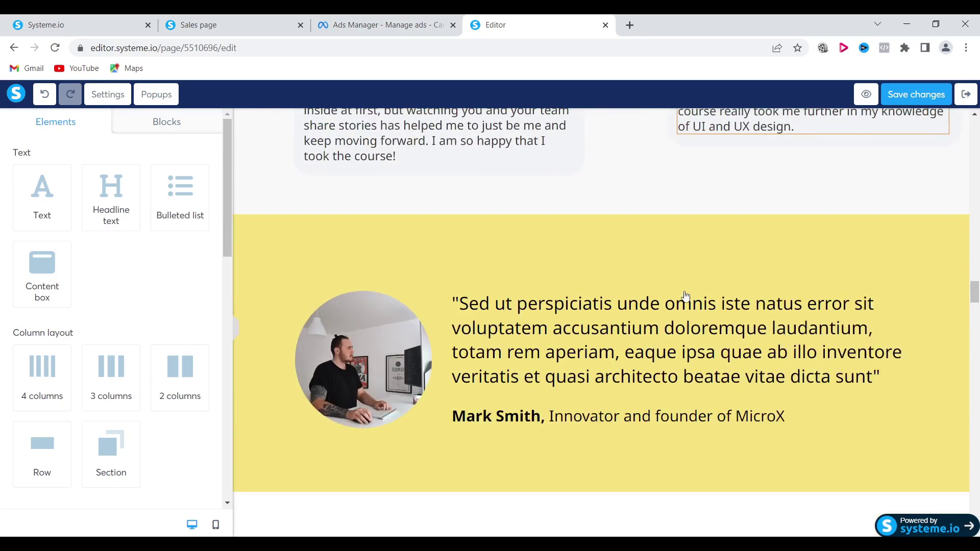
scroll(686, 296, "down", 10)
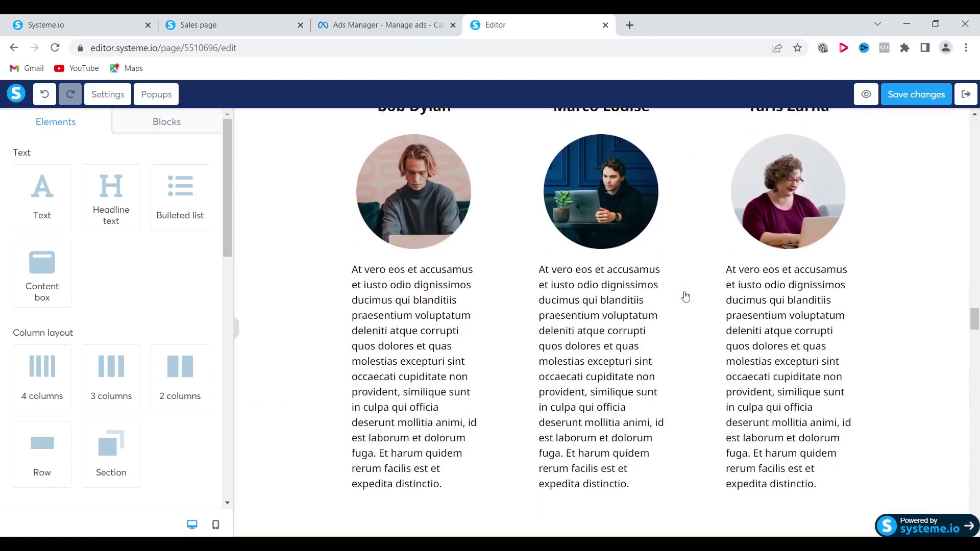
scroll(685, 297, "up", 6)
scroll(685, 297, "down", 1)
scroll(685, 297, "down", 2)
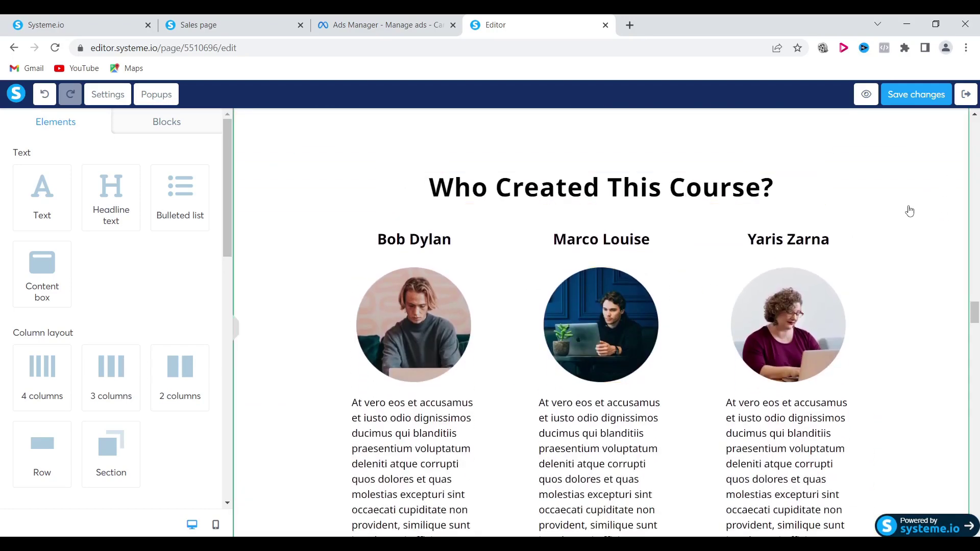
scroll(856, 286, "down", 1)
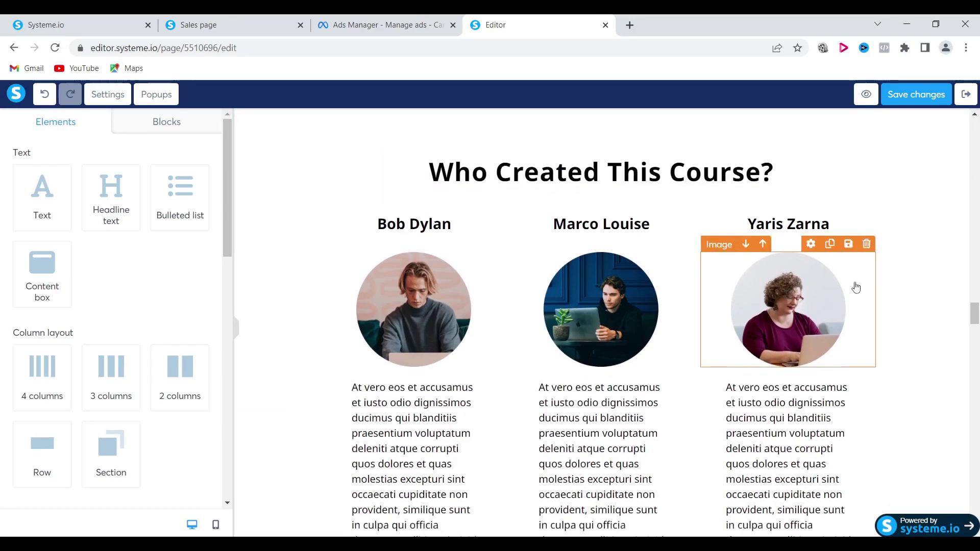
scroll(856, 287, "down", 13)
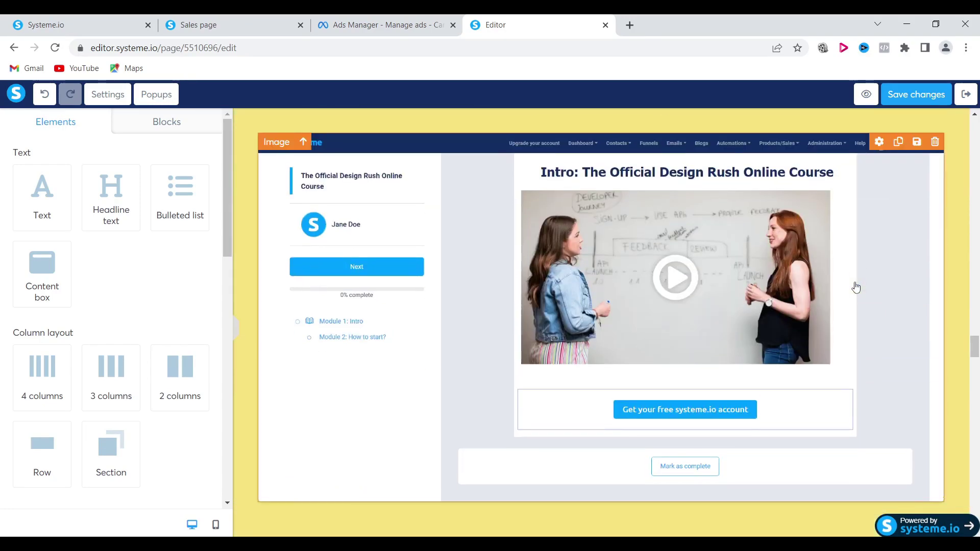
scroll(855, 287, "up", 4)
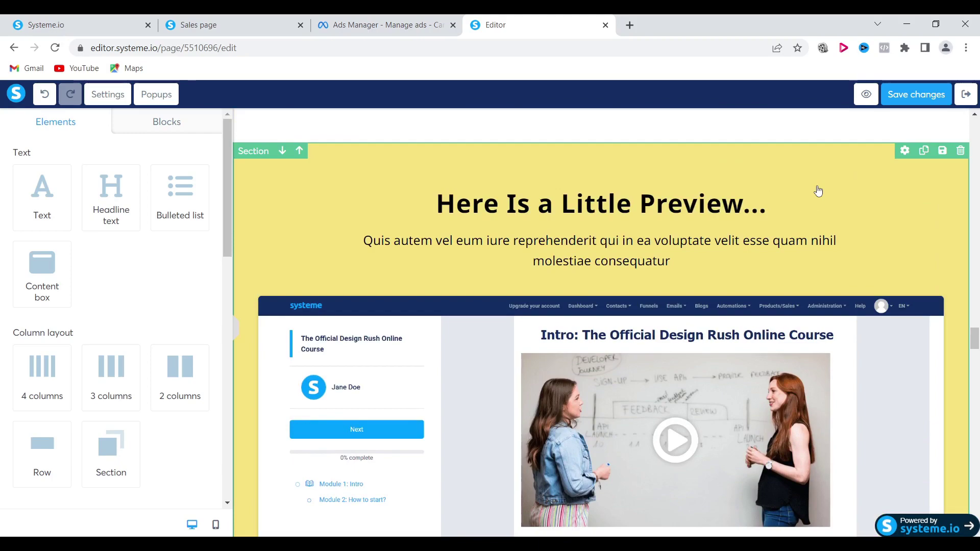
scroll(726, 345, "down", 7)
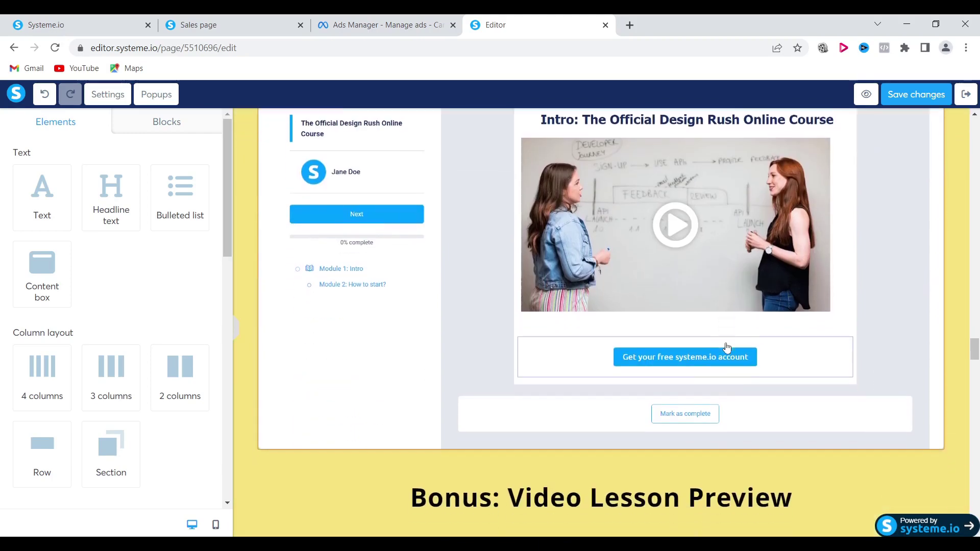
- Delete the "By the End of This Course, You Will Learn/Get:" section and the Triple 100% Moneyback Guarantee section
scroll(726, 347, "down", 4)
scroll(726, 347, "down", 7)
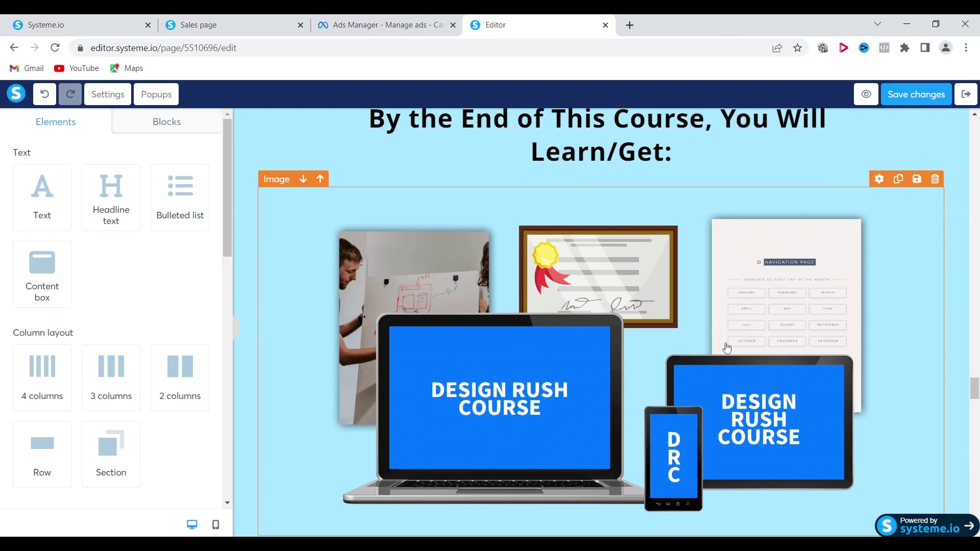
scroll(727, 347, "up", 1)
scroll(726, 347, "down", 1)
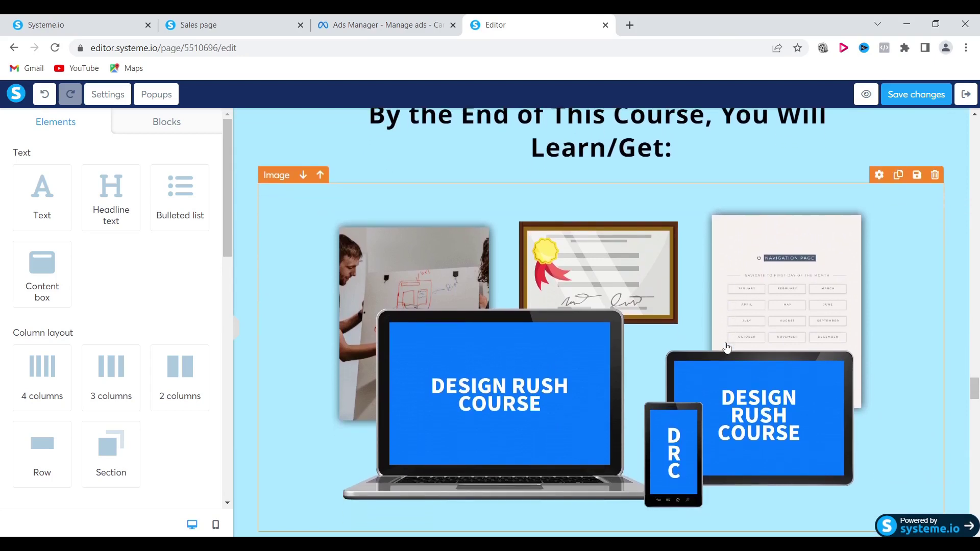
scroll(726, 347, "up", 2)
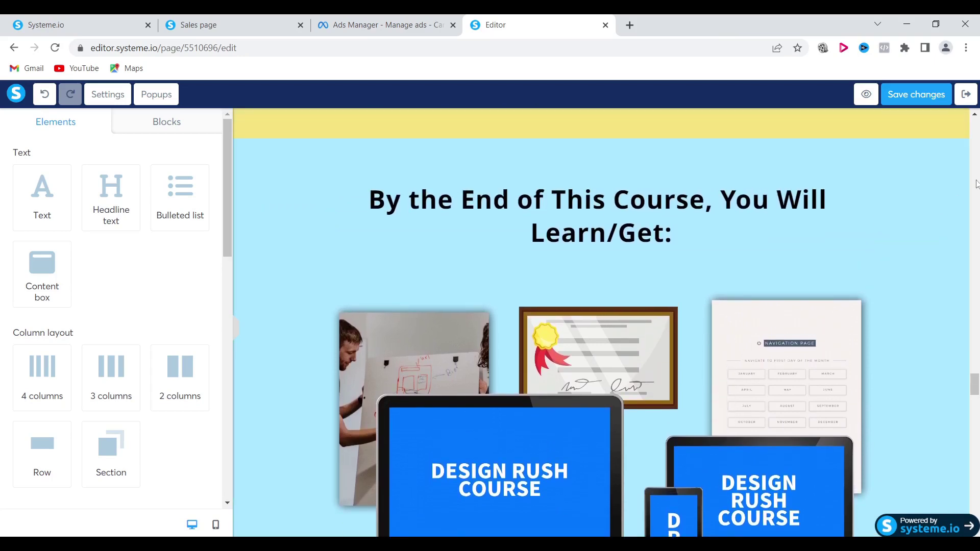
left_click(961, 149)
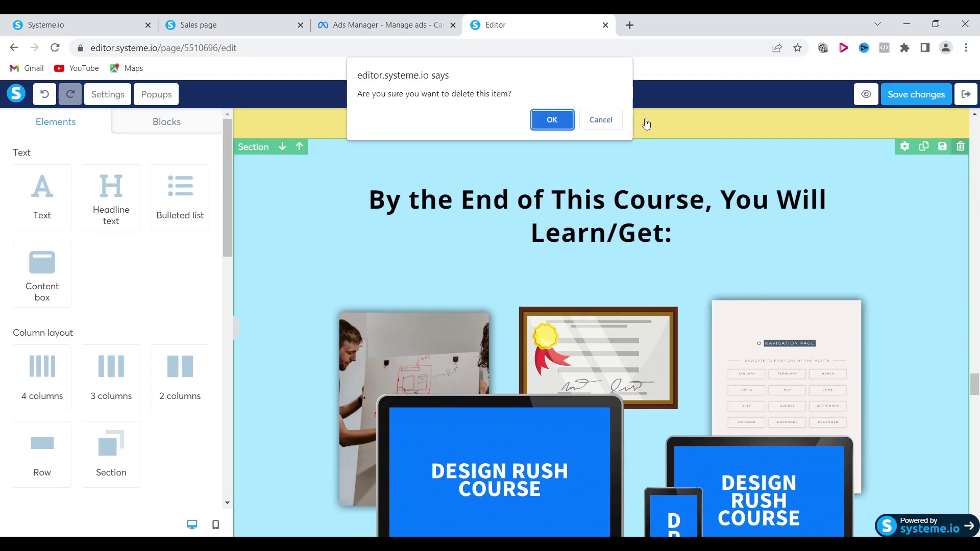
left_click(551, 121)
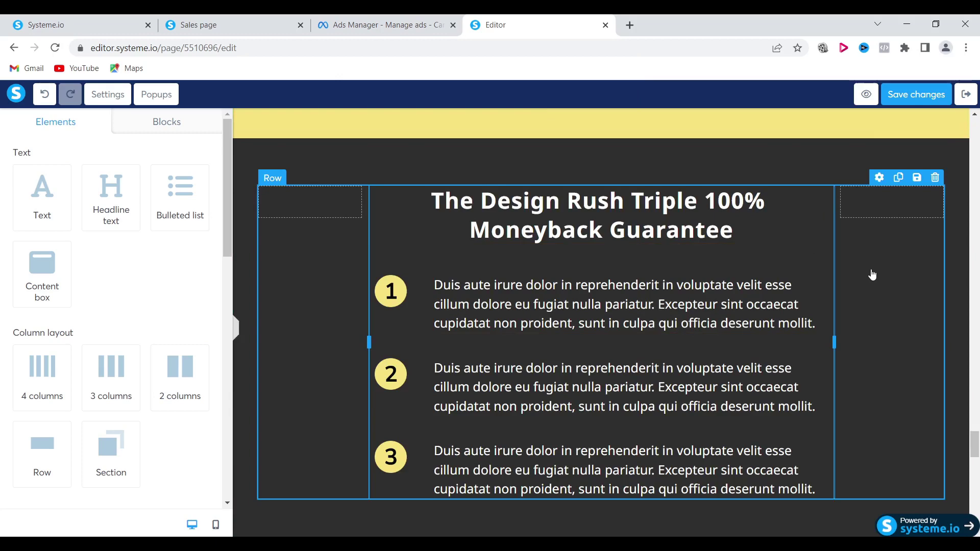
left_click(960, 147)
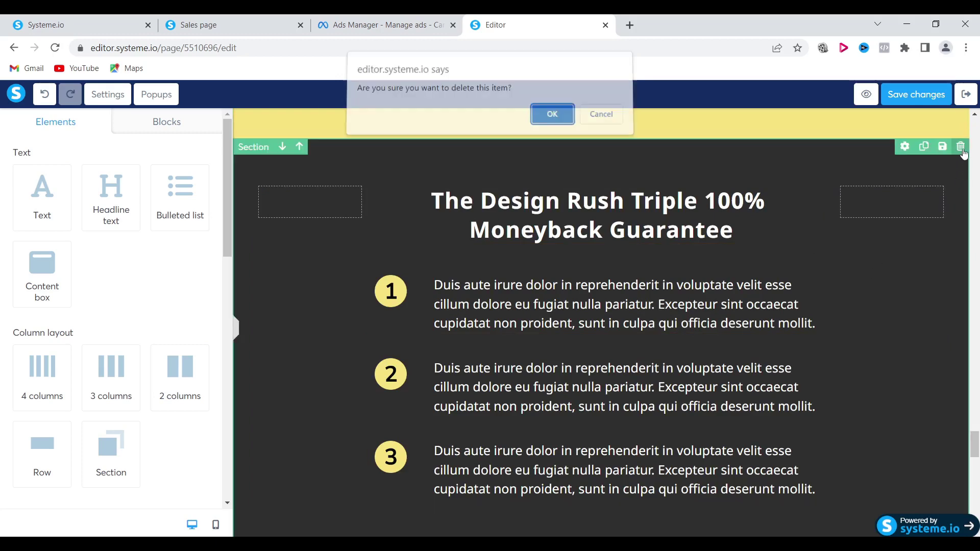
left_click(551, 120)
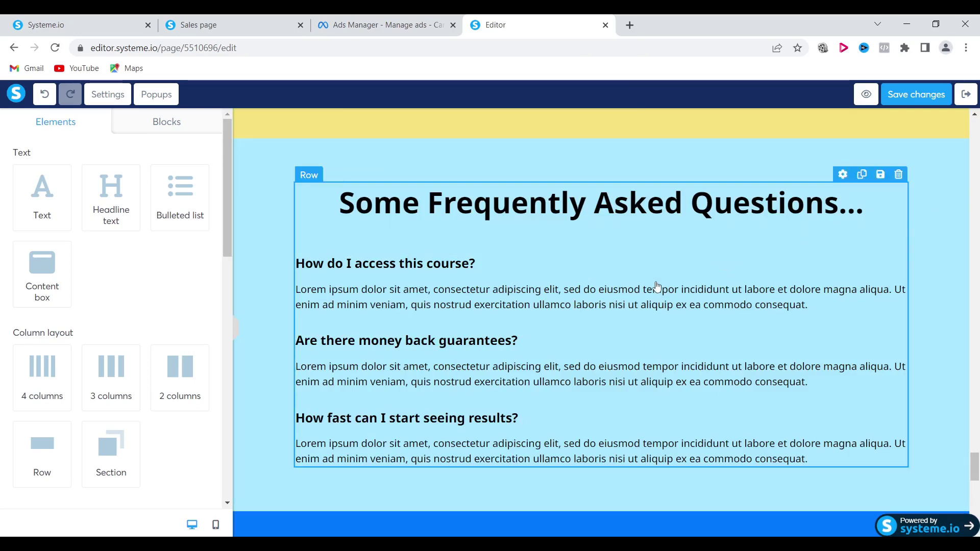
- Delete the blue pricing section about the 1-1 coaching session located below the frequently asked questions
scroll(781, 306, "down", 10)
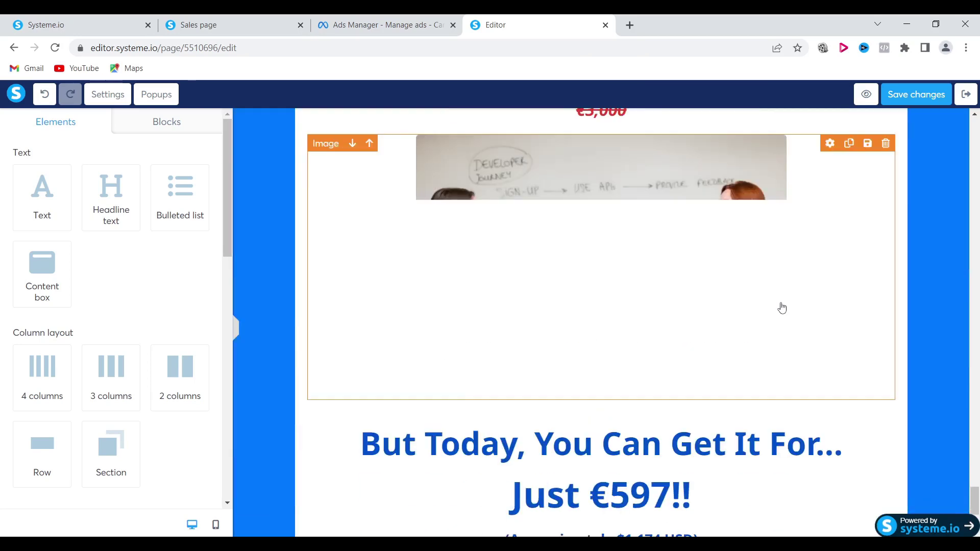
scroll(782, 307, "up", 4)
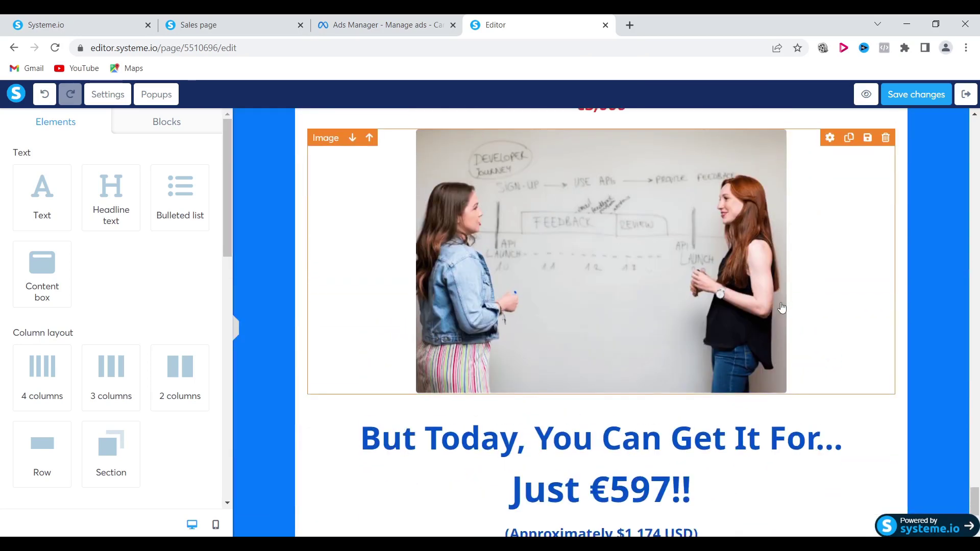
scroll(782, 306, "up", 1)
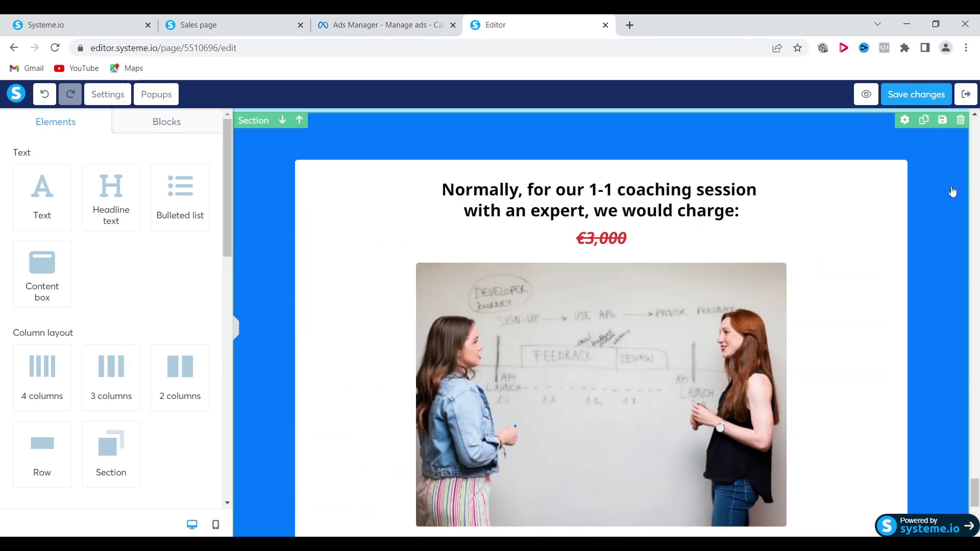
left_click(961, 120)
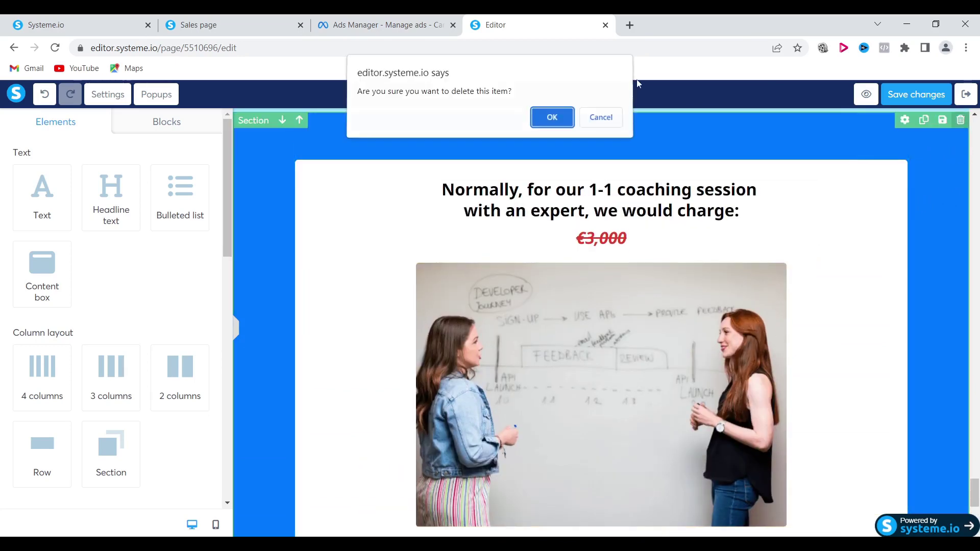
left_click(552, 120)
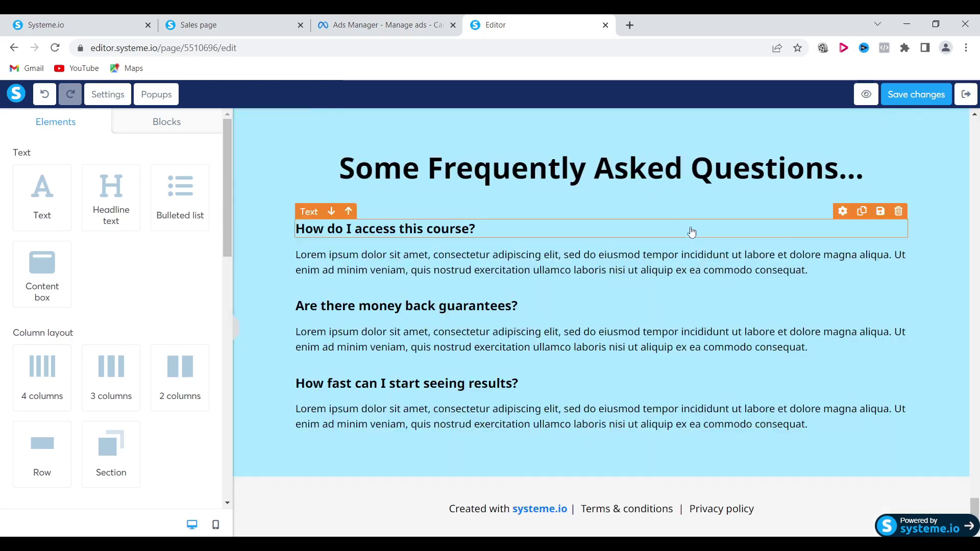
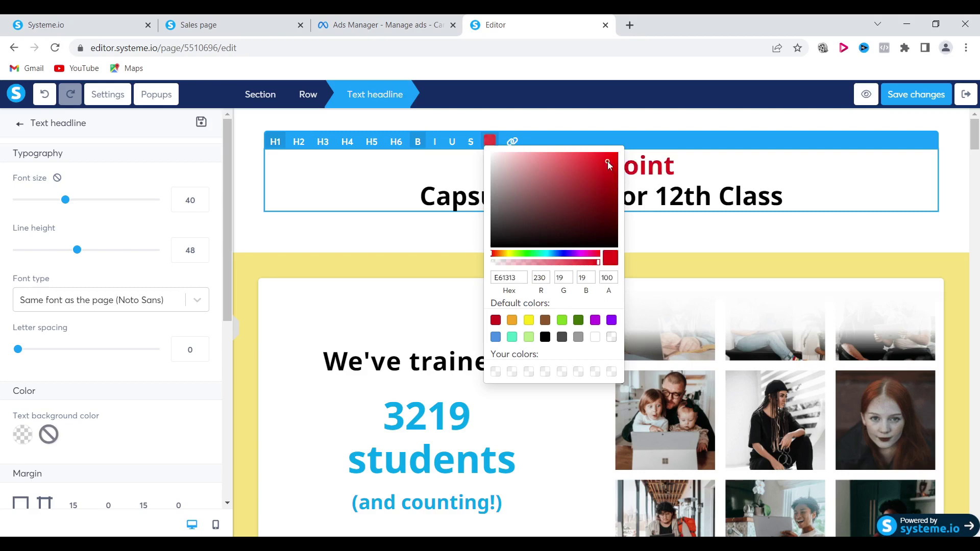
- Set the "Study Point / Capsule Batch For 12th Class" headline to heading level H2
left_click(833, 233)
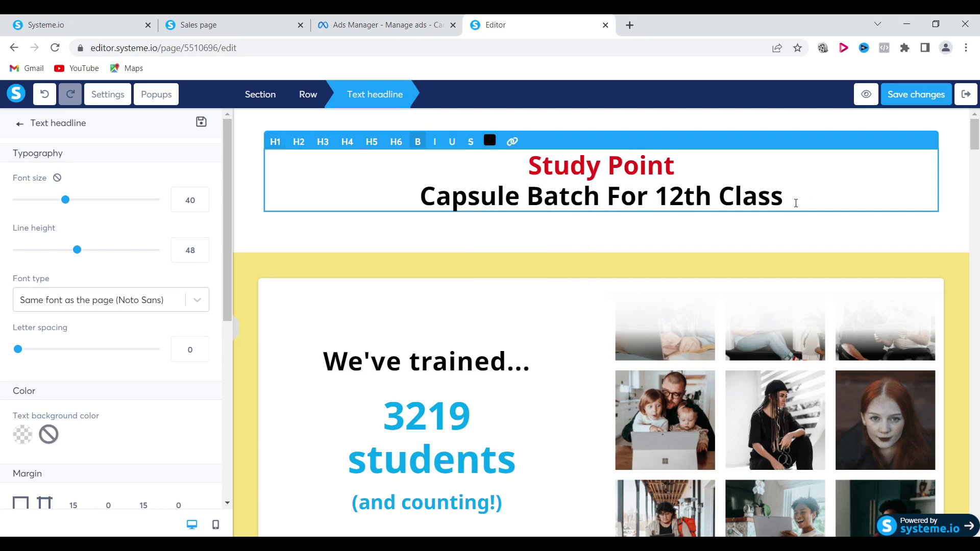
left_click_drag(791, 200, 415, 221)
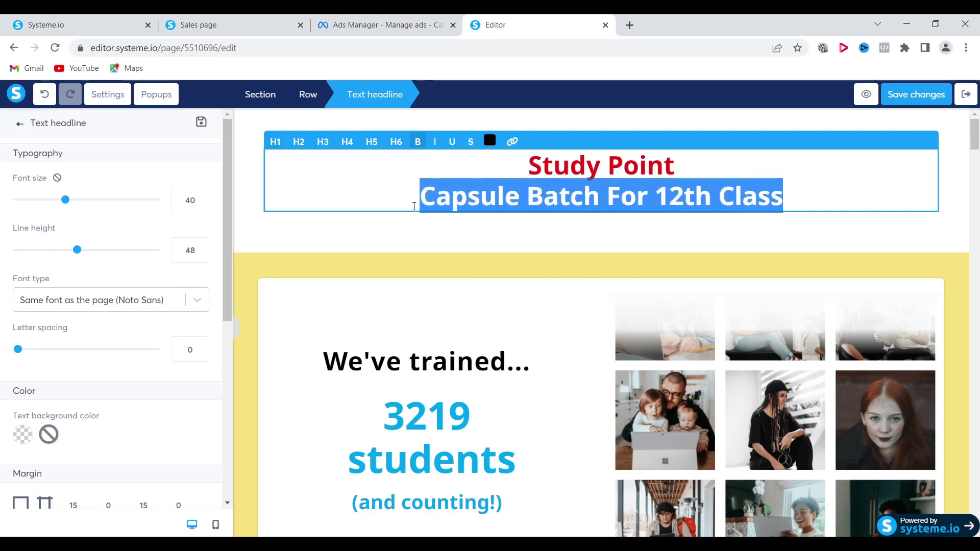
left_click(298, 148)
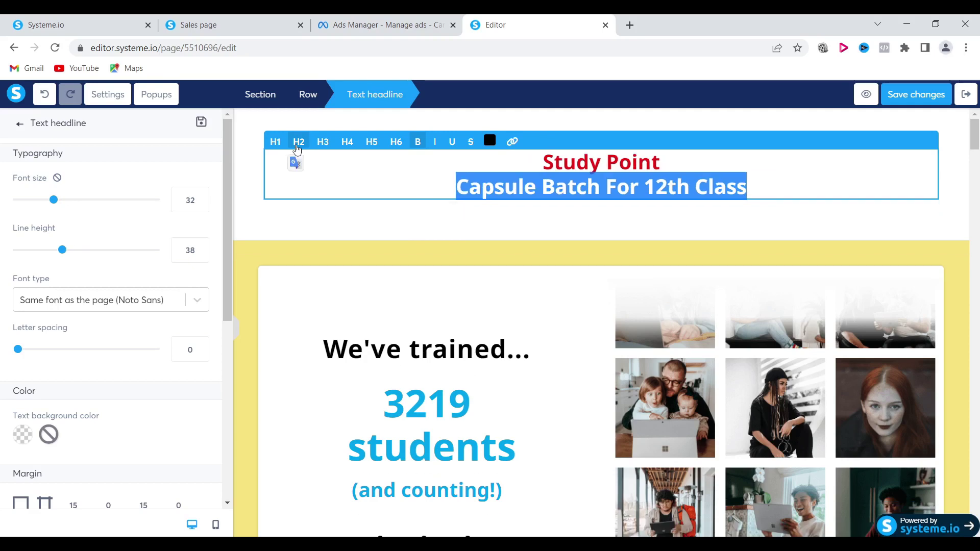
left_click(399, 227)
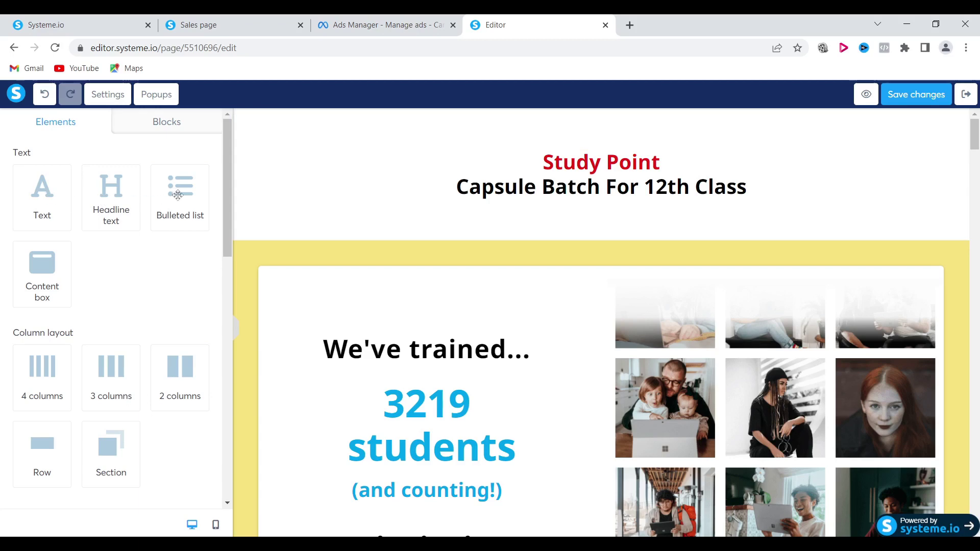
- Add a bulleted list below the headline and clear the placeholder text of its first bullet
left_click_drag(178, 195, 571, 234)
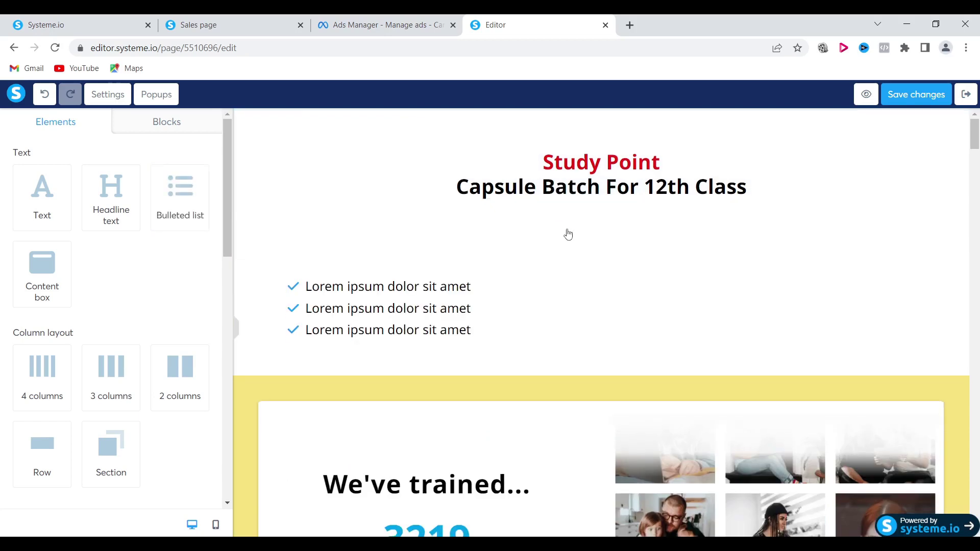
left_click(482, 293)
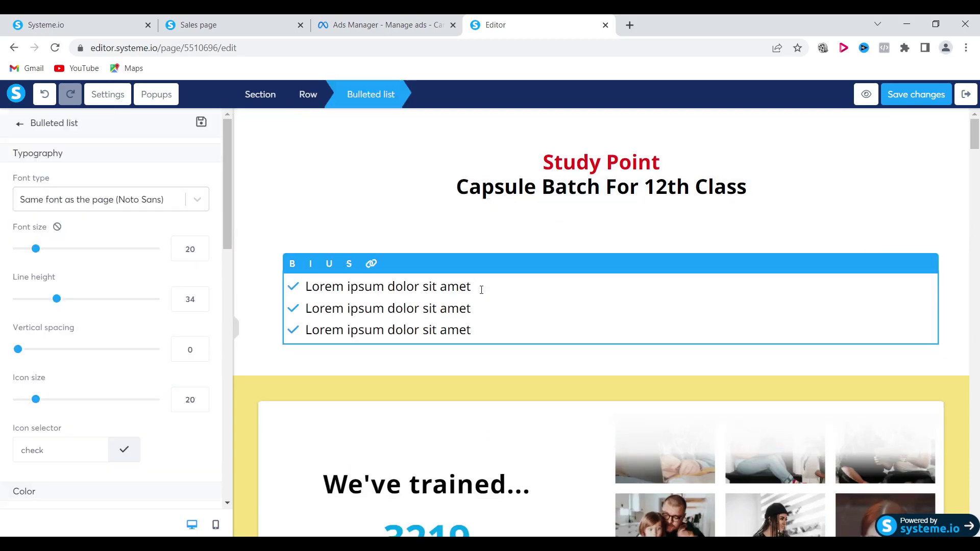
key("Delete")
key("BackSpace")
key("BackSpace")
key("BackSpace")
key("BackSpace")
key("BackSpace")
key("BackSpace")
key("BackSpace")
key("BackSpace")
key("BackSpace")
key("BackSpace")
key("BackSpace")
key("BackSpace")
key("BackSpace")
key("BackSpace")
key("BackSpace")
key("BackSpace")
key("BackSpace")
key("BackSpace")
key("BackSpace")
key("BackSpace")
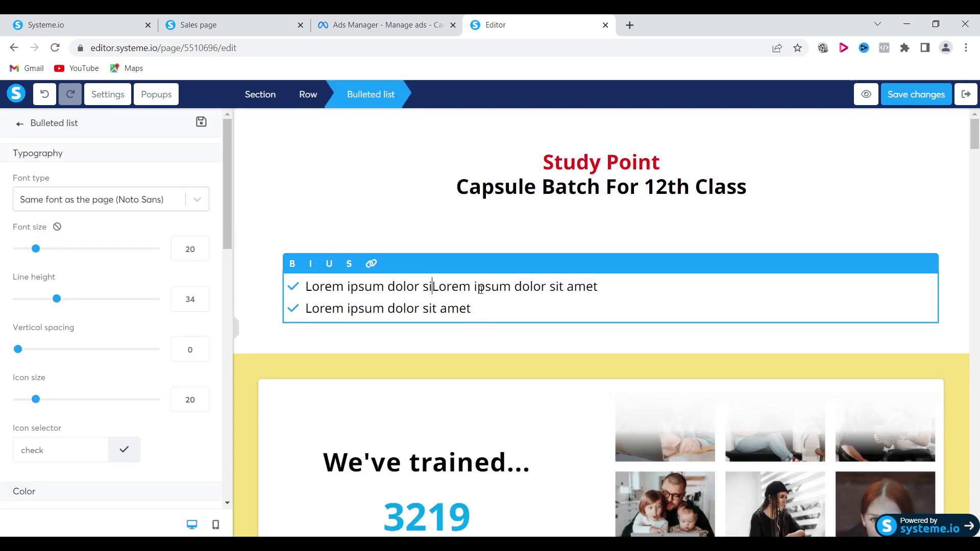
key("BackSpace")
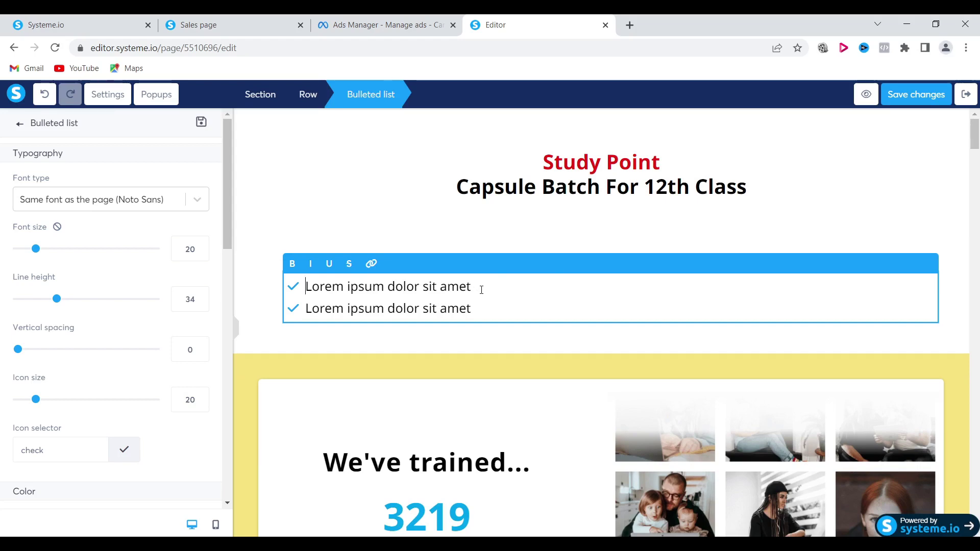
type("Simple St")
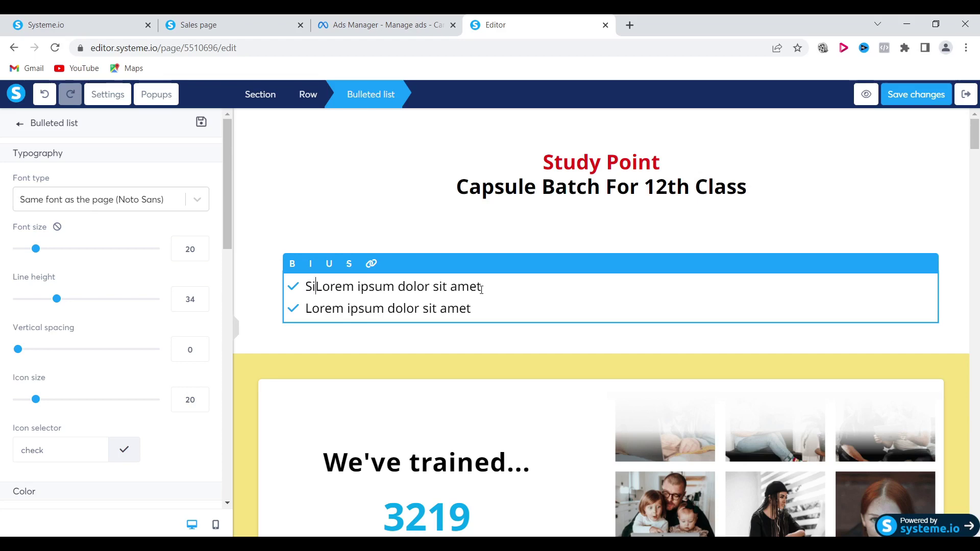
type("ra")
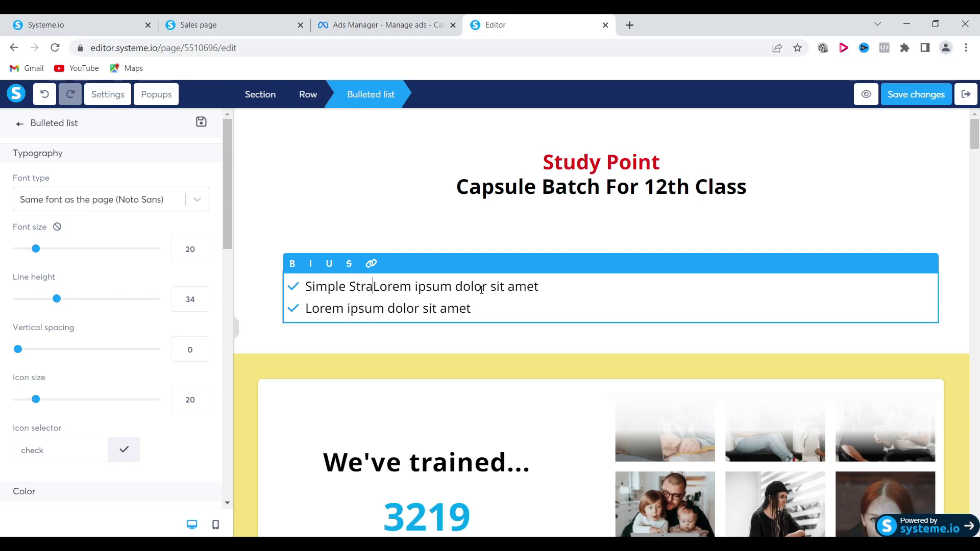
key("BackSpace")
key("BackSpace")
key("BackSpace")
key("BackSpace")
key("BackSpace")
key("BackSpace")
key("BackSpace")
key("BackSpace")
key("BackSpace")
key("BackSpace")
key("BackSpace")
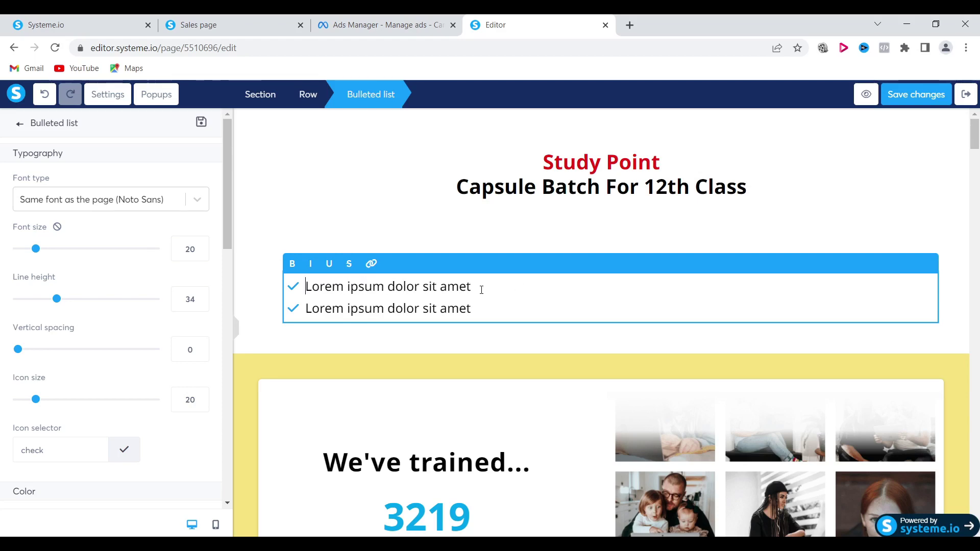
- Enter "Secret Strategy How to Get above 90% Mark In 12th Class?" as the first bullet
type("Secr")
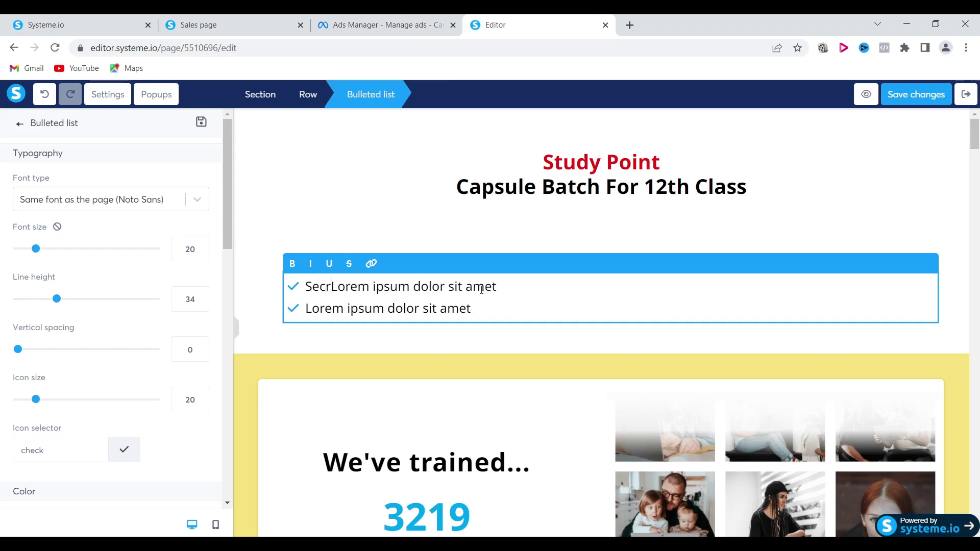
type("et Sta")
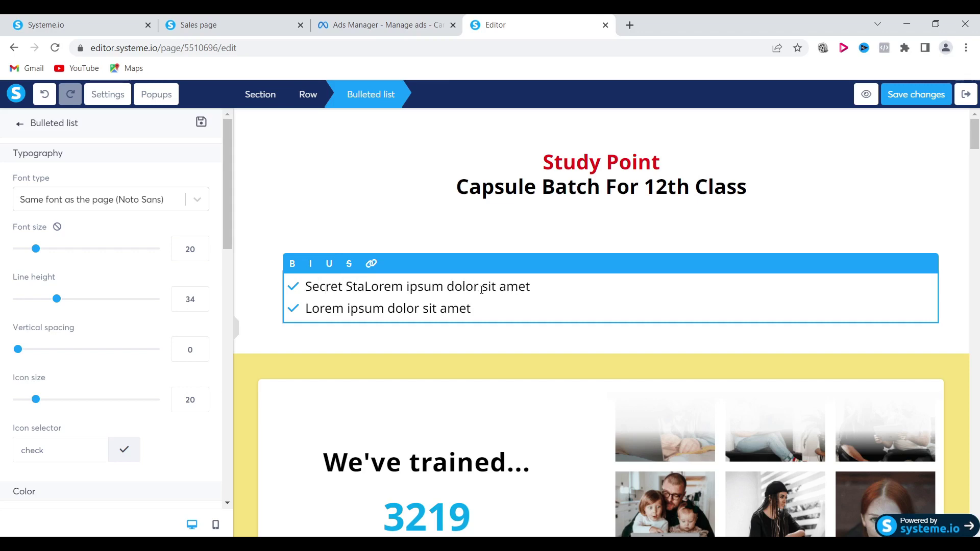
type("tegy How I")
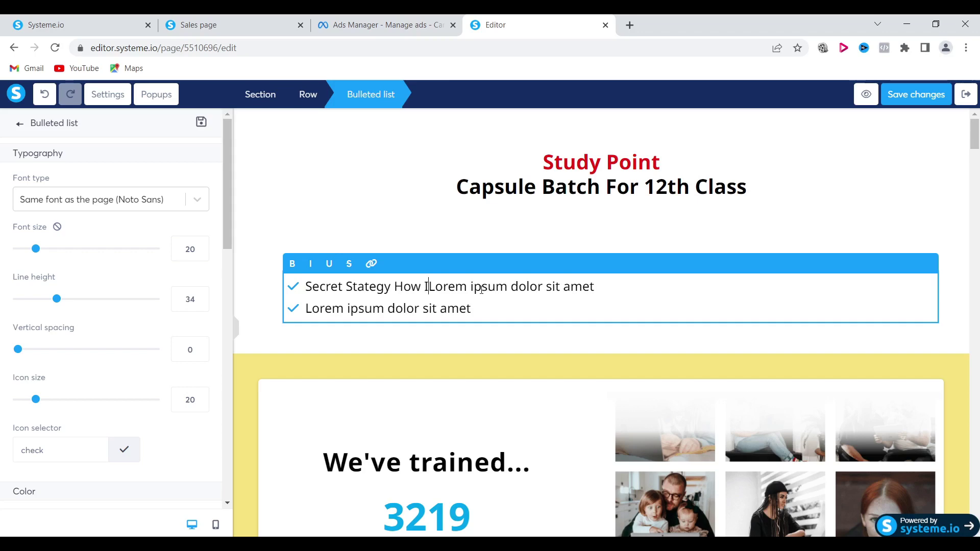
key("BackSpace")
type("to G")
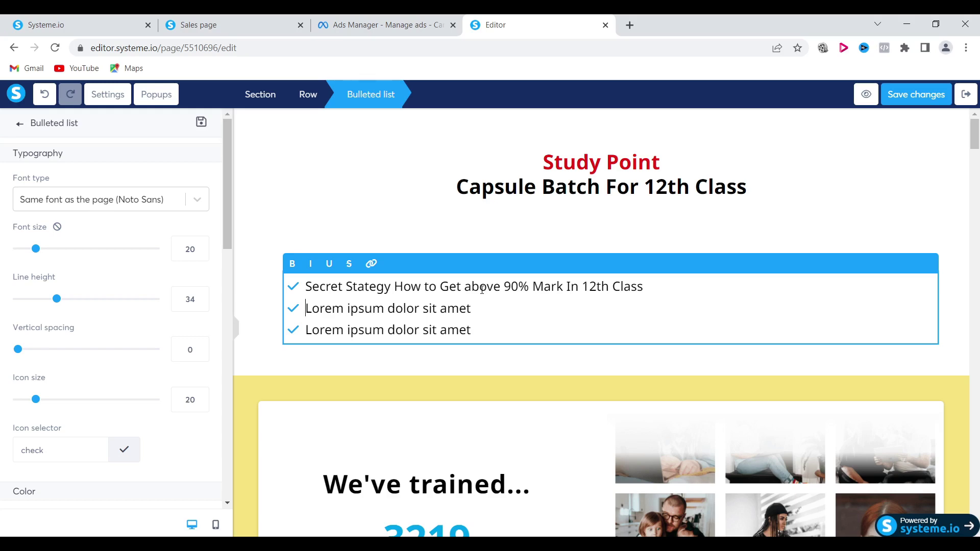
left_click(360, 287)
type("r")
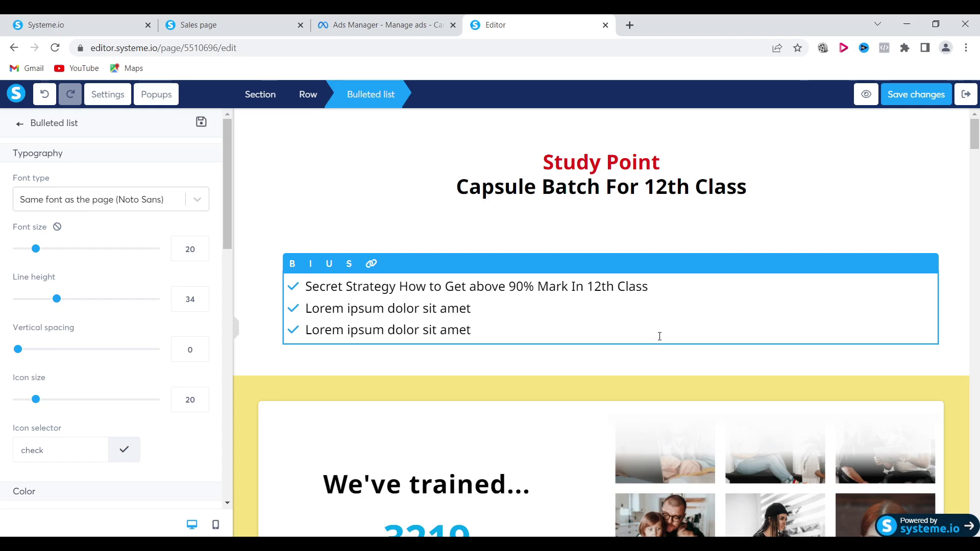
left_click(661, 283)
type("?")
- Add a second bullet reading "Clear All Basic Concept." below the first one
key("Return")
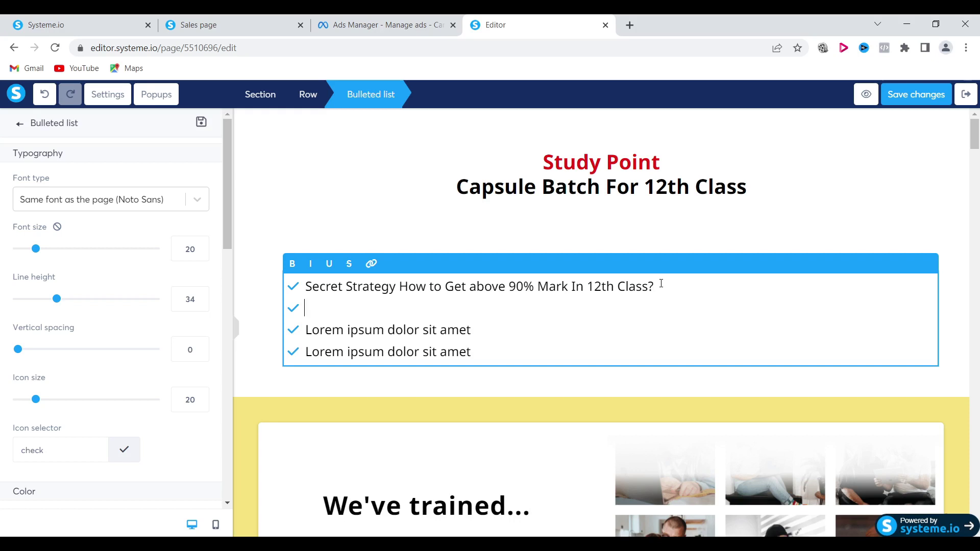
type("Clear All Concept")
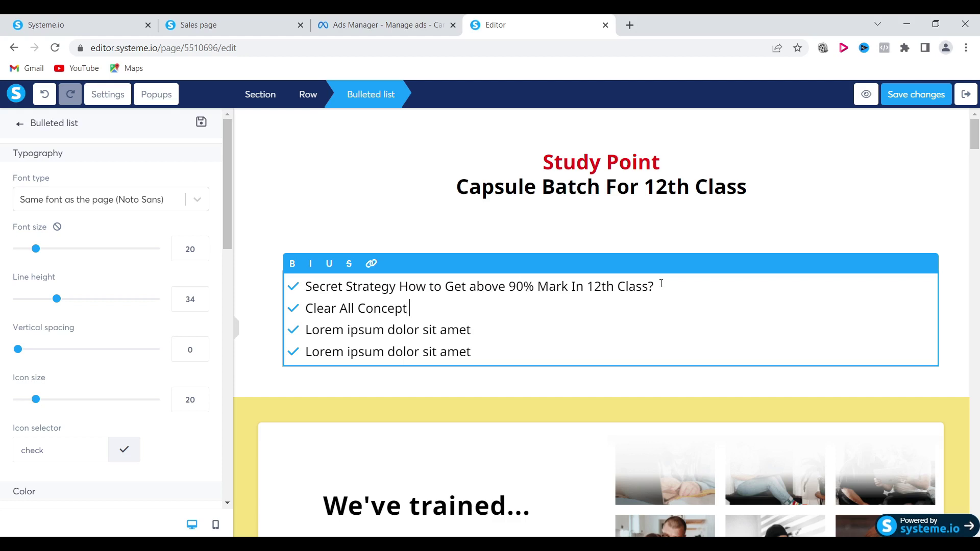
type(" Bsic")
key("BackSpace")
key("BackSpace")
key("BackSpace")
key("BackSpace")
key("BackSpace")
key("BackSpace")
key("BackSpace")
key("BackSpace")
key("BackSpace")
key("BackSpace")
key("BackSpace")
key("BackSpace")
key("BackSpace")
key("BackSpace")
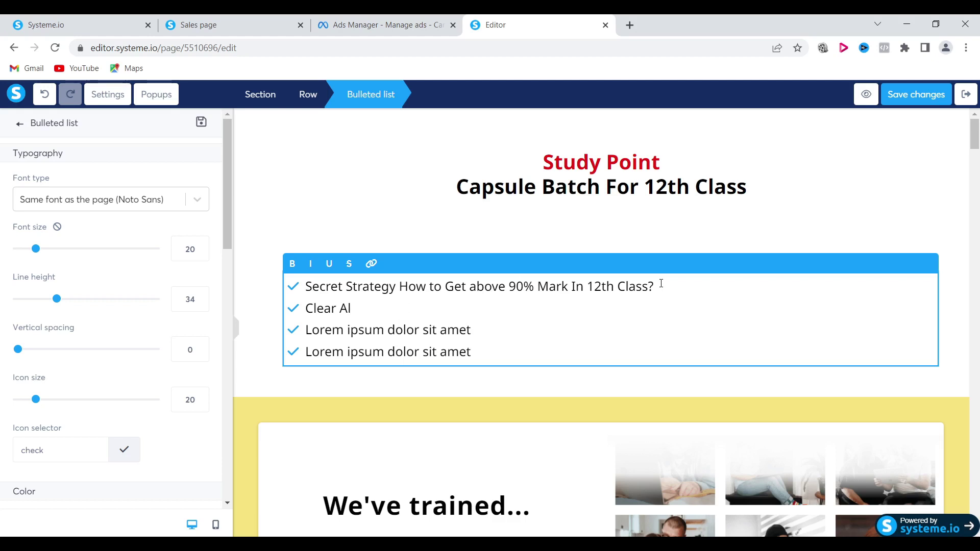
type("l Basic Concept.")
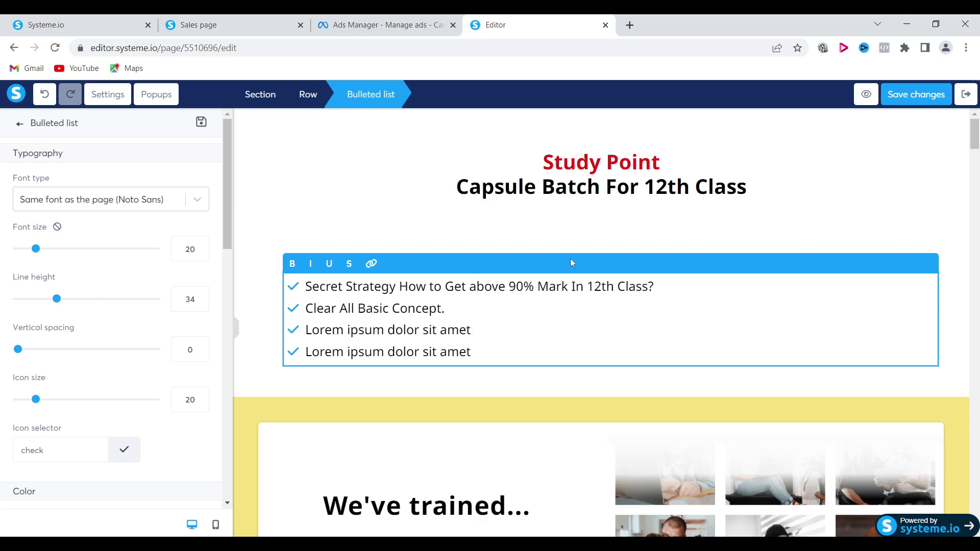
- Add a third bullet reading "Preparation For Competitive Exam" to the list
key("Return")
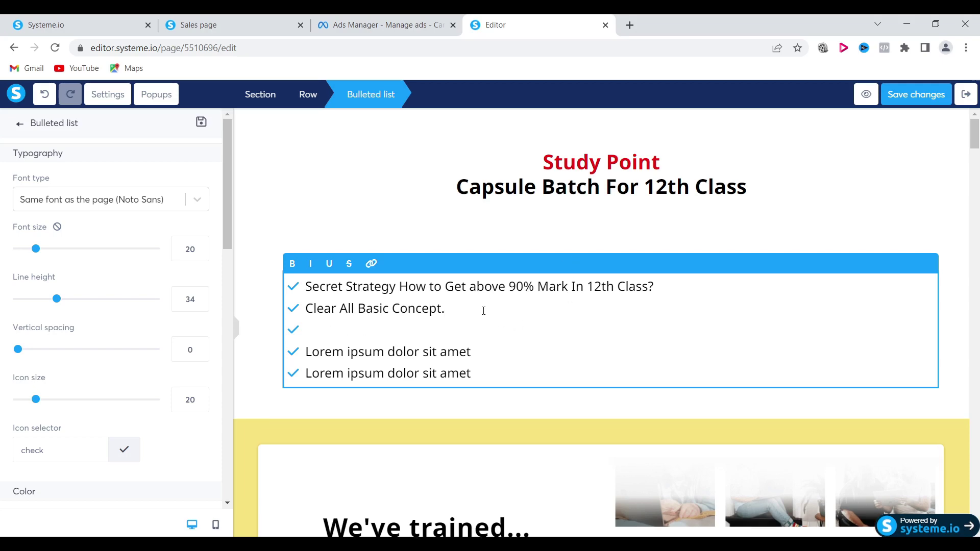
type("Prea")
key("BackSpace")
type("paration ")
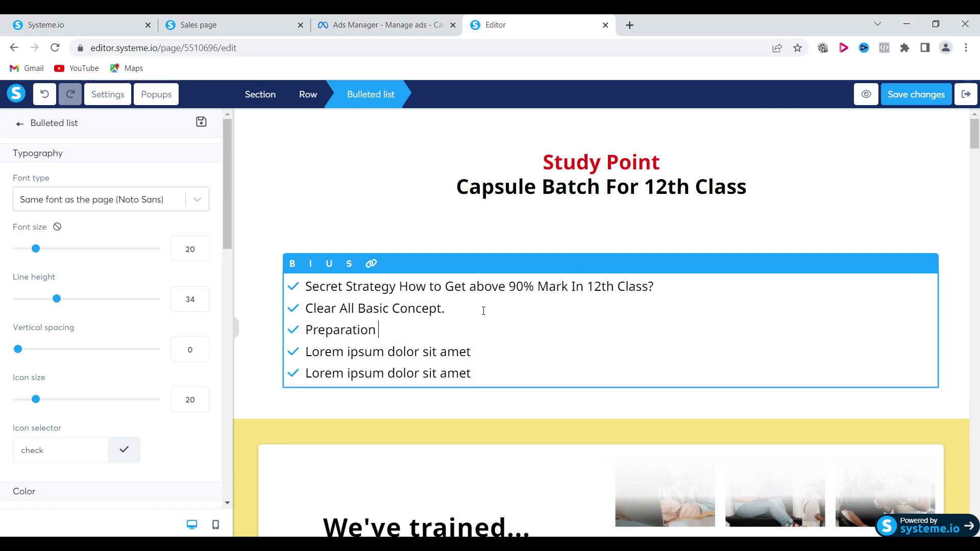
type("For Compe")
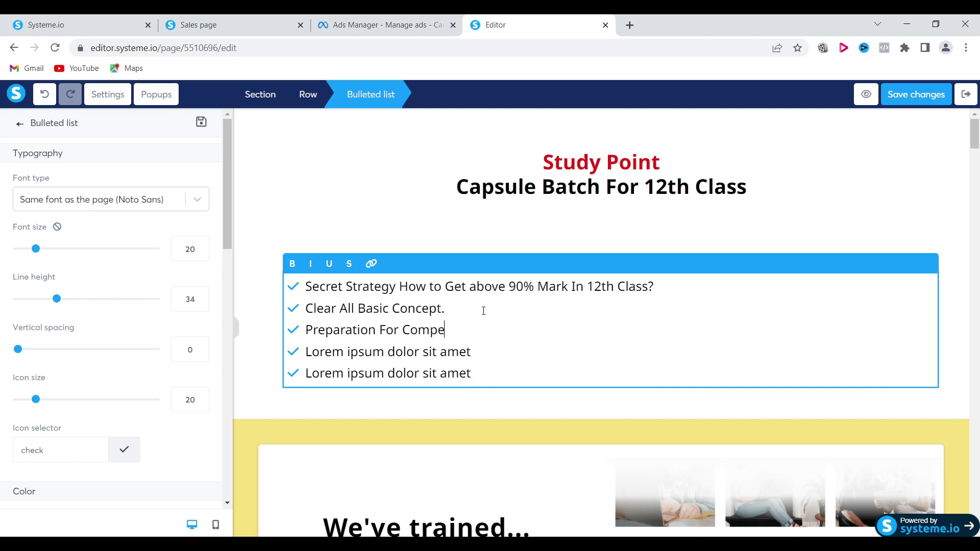
type("titive Exam")
- Add a fourth bullet reading "How to get above 95 mark in Math." to the list
key("Return")
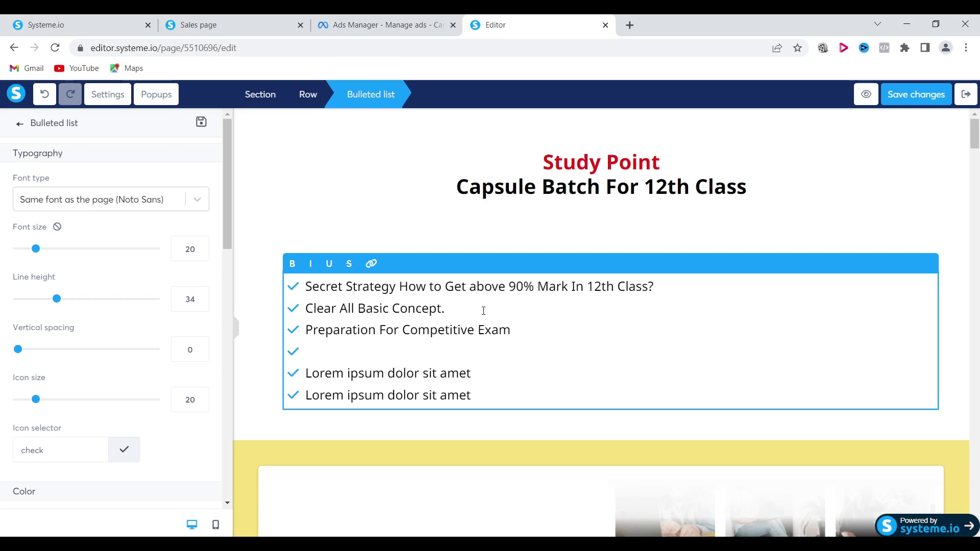
type("How to ge")
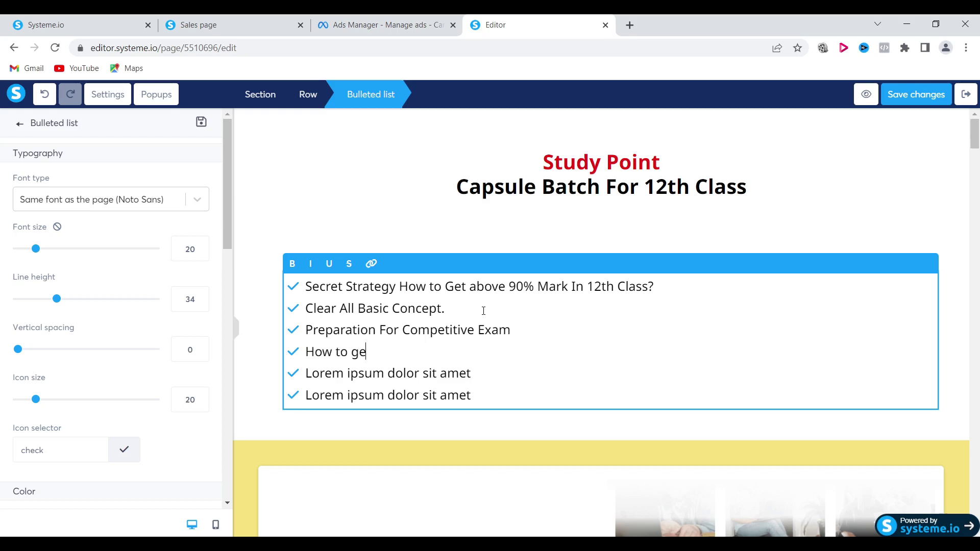
type("t above 95")
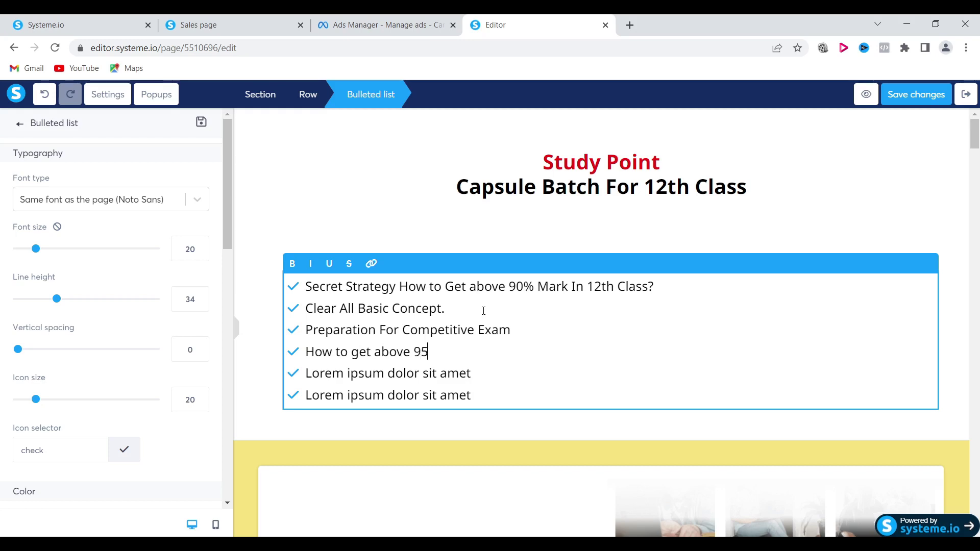
type(" mark in Math.")
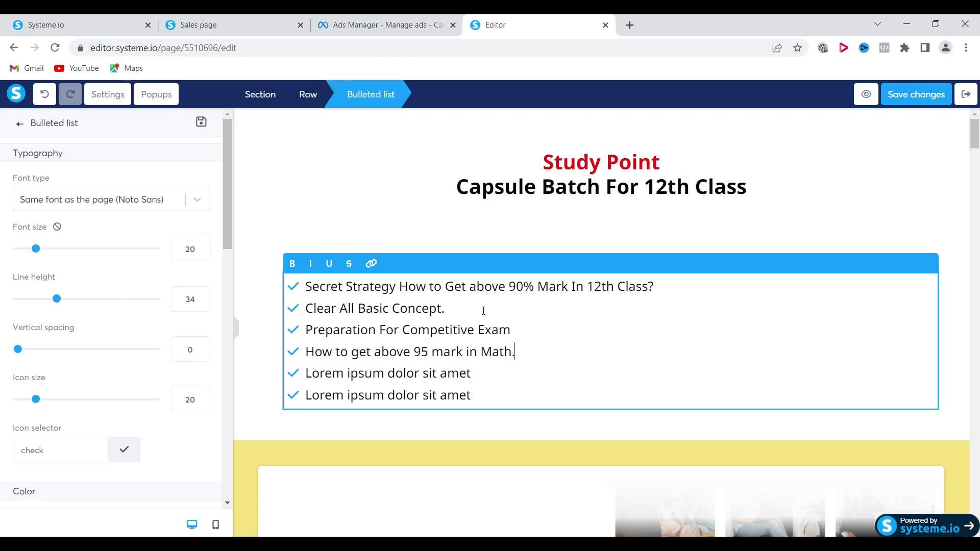
- Delete the two leftover "Lorem ipsum dolor sit amet" bullets at the end of the list
left_click(490, 373)
left_click(486, 395)
key("BackSpace")
key("BackSpace")
key("BackSpace")
key("BackSpace")
key("BackSpace")
key("BackSpace")
key("BackSpace")
key("BackSpace")
key("BackSpace")
key("BackSpace")
key("BackSpace")
key("BackSpace")
key("BackSpace")
key("BackSpace")
key("BackSpace")
key("BackSpace")
key("BackSpace")
key("BackSpace")
key("BackSpace")
key("BackSpace")
key("BackSpace")
key("BackSpace")
key("BackSpace")
key("BackSpace")
key("BackSpace")
key("BackSpace")
key("BackSpace")
key("BackSpace")
key("BackSpace")
key("BackSpace")
key("BackSpace")
key("BackSpace")
key("BackSpace")
key("BackSpace")
key("BackSpace")
key("BackSpace")
key("BackSpace")
key("BackSpace")
key("BackSpace")
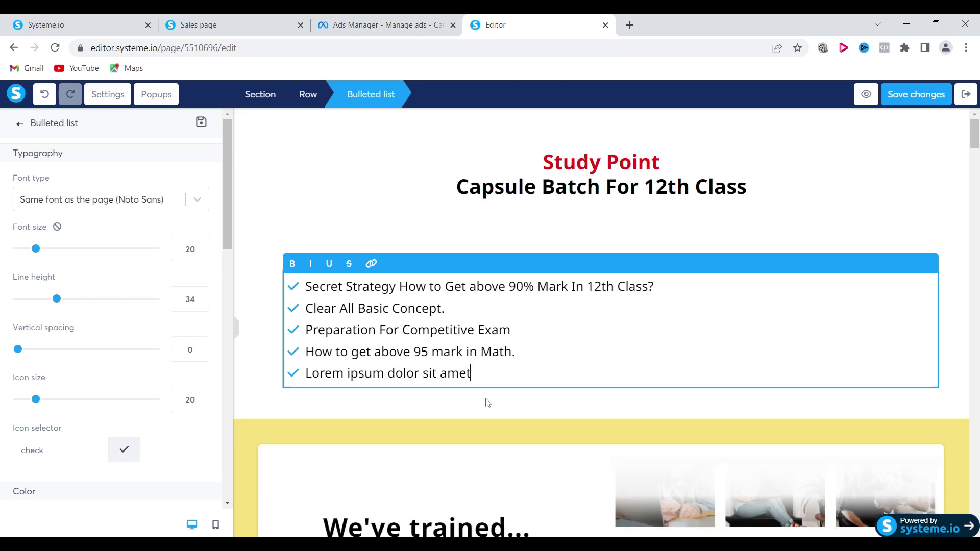
key("BackSpace")
key("BackSpace")
key("BackSpace")
key("BackSpace")
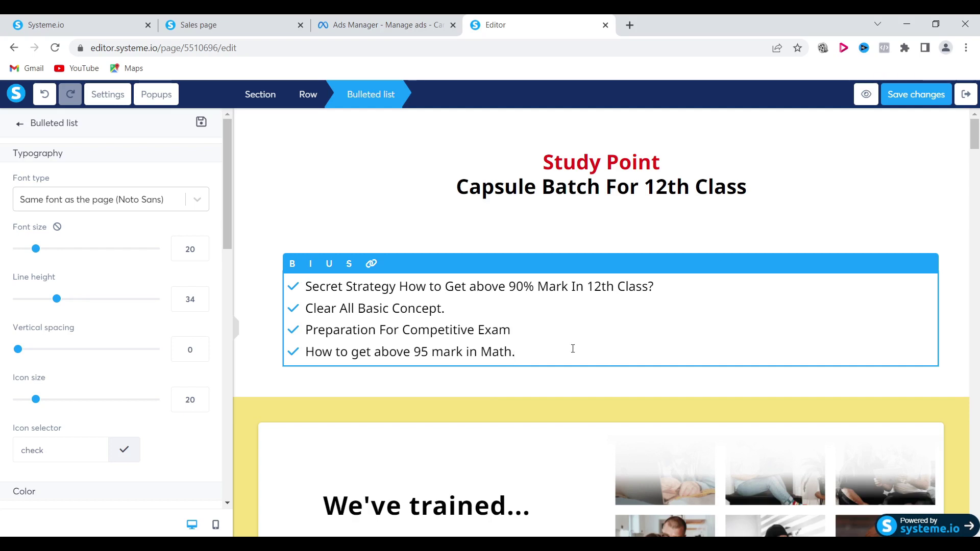
- Select the text of all four bullets and bring the bulleted list's color settings into view
left_click_drag(541, 355, 304, 278)
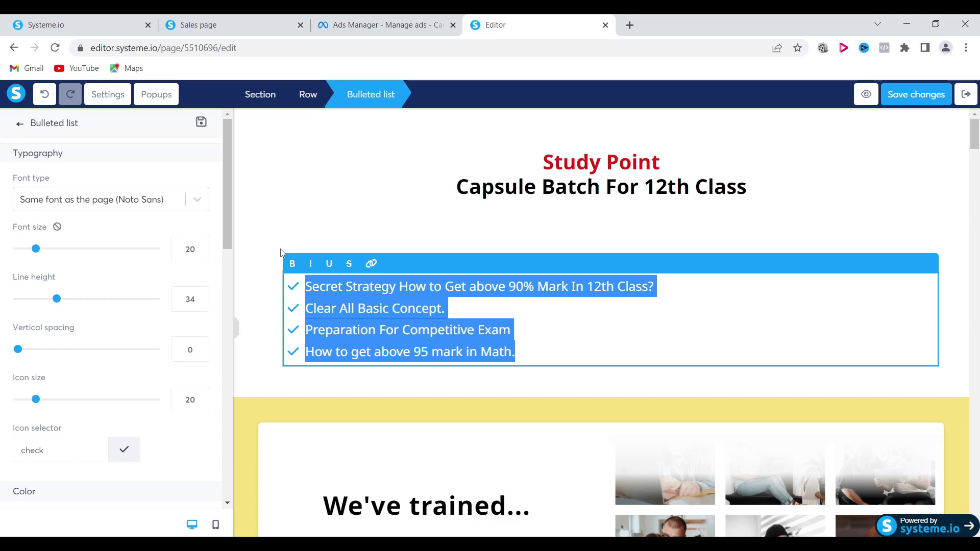
scroll(65, 381, "down", 3)
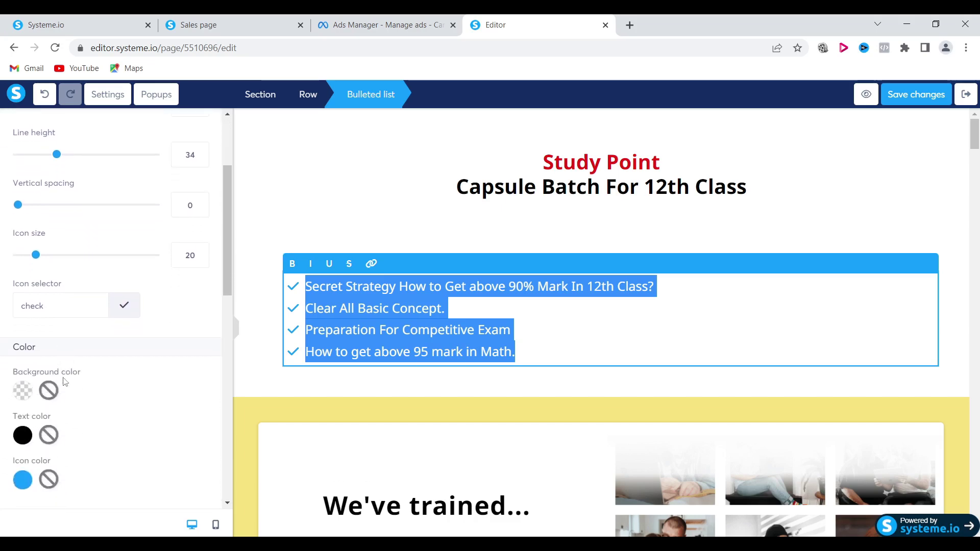
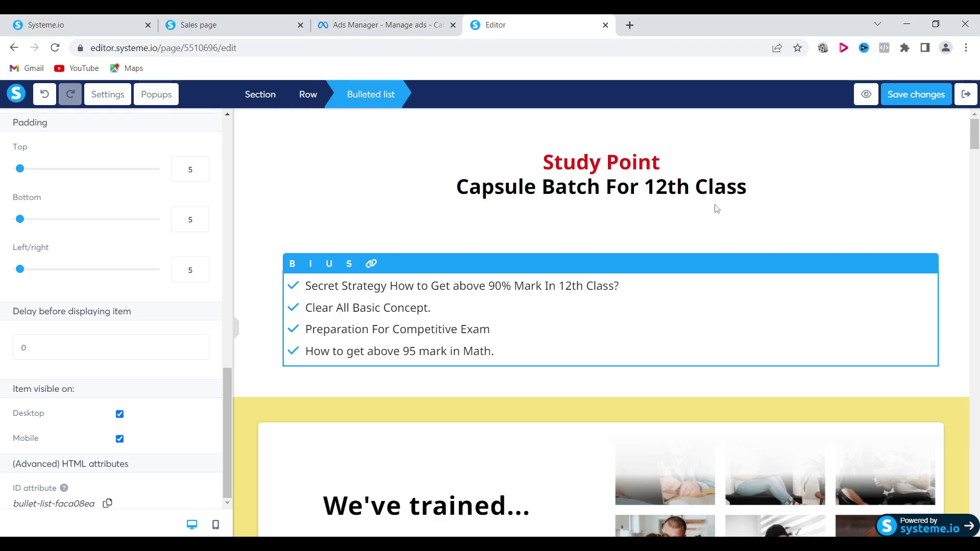
triple_click(757, 193)
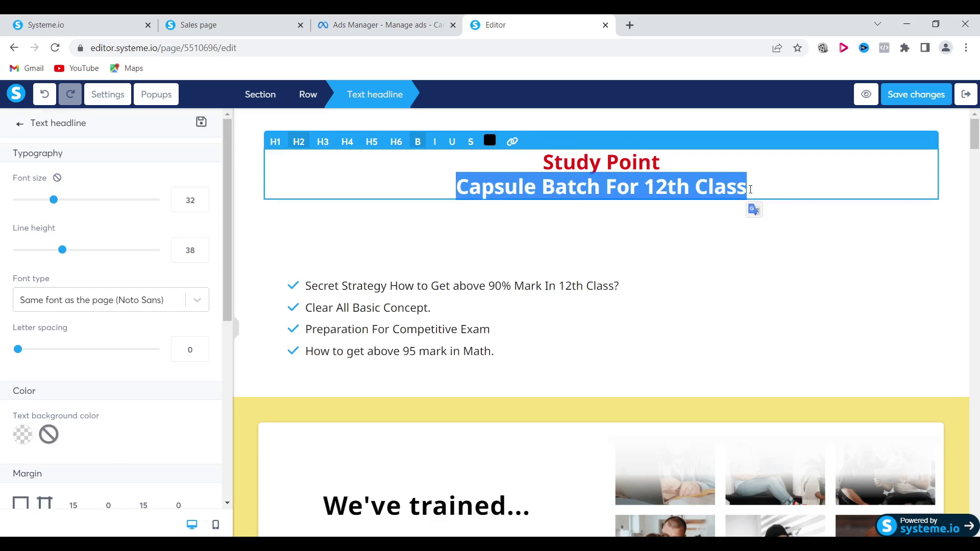
left_click(615, 247)
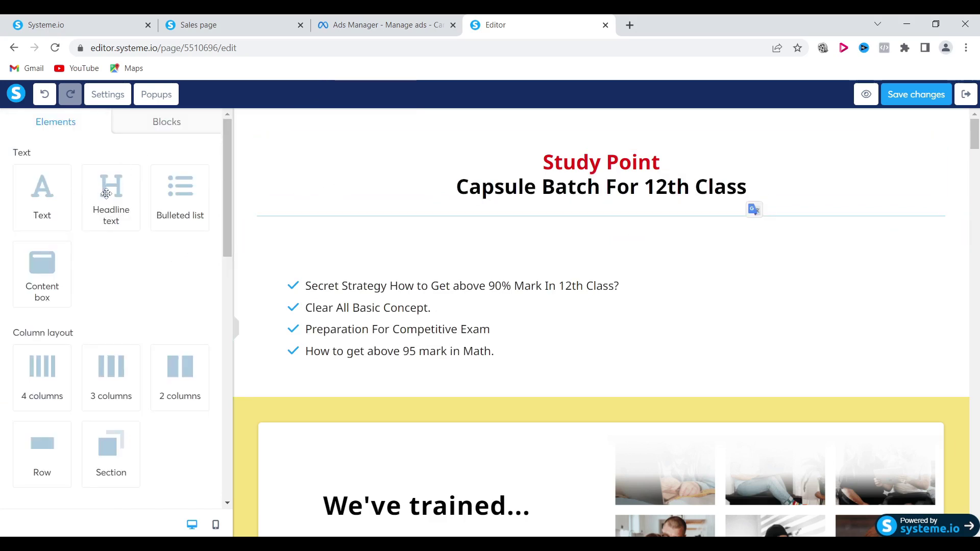
- Add a headline element directly below the page title and replace its placeholder text with "What student will get here?"
left_click_drag(106, 193, 602, 220)
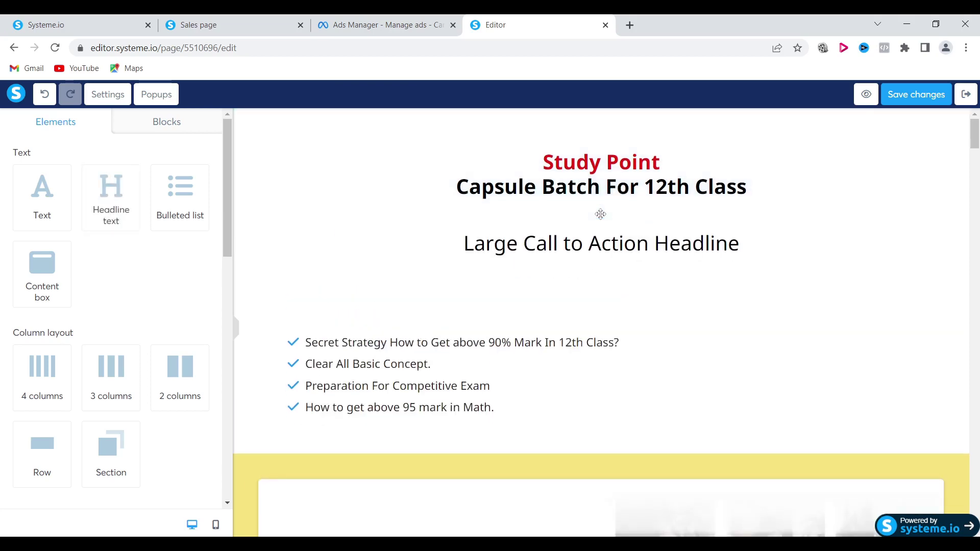
double_click(728, 256)
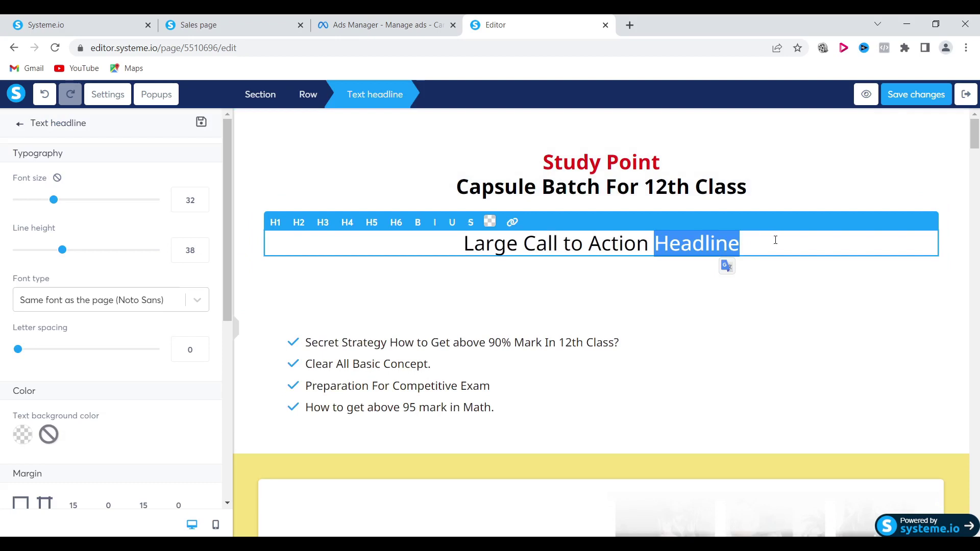
key("BackSpace")
key("BackSpace")
key("BackSpace")
key("BackSpace")
key("BackSpace")
key("BackSpace")
key("BackSpace")
key("BackSpace")
key("BackSpace")
key("BackSpace")
key("BackSpace")
key("BackSpace")
key("BackSpace")
key("BackSpace")
key("BackSpace")
key("BackSpace")
key("BackSpace")
key("BackSpace")
key("BackSpace")
key("BackSpace")
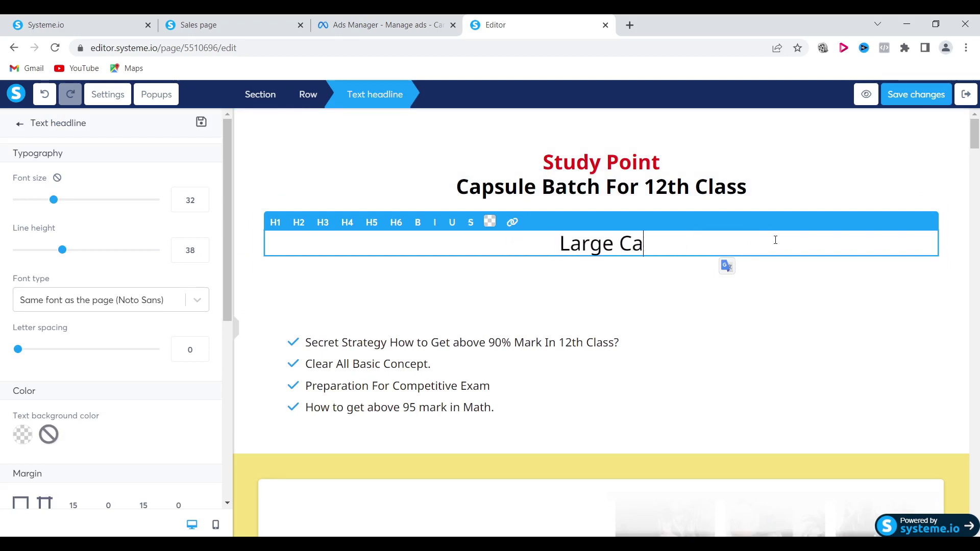
key("BackSpace")
key("BackSpace")
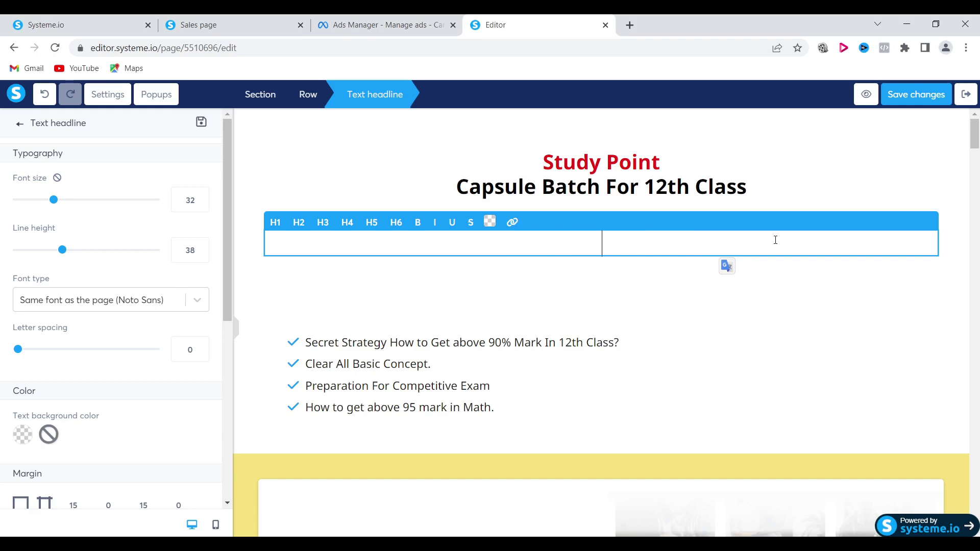
type("What stu")
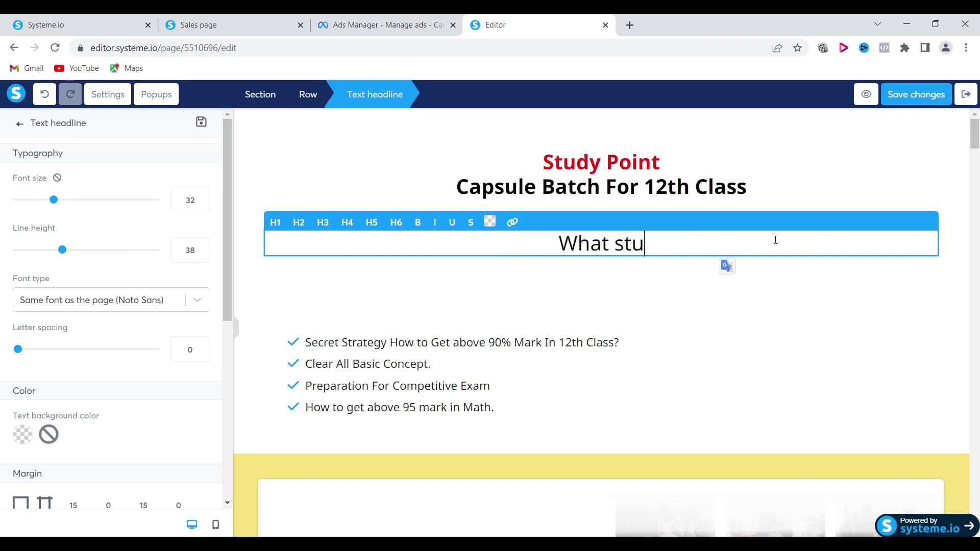
type("dent")
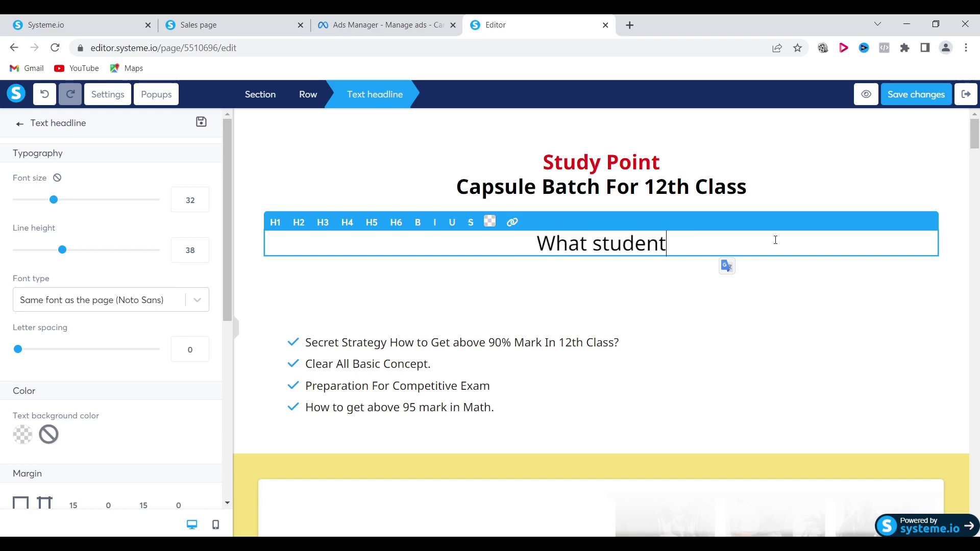
type(" will get h")
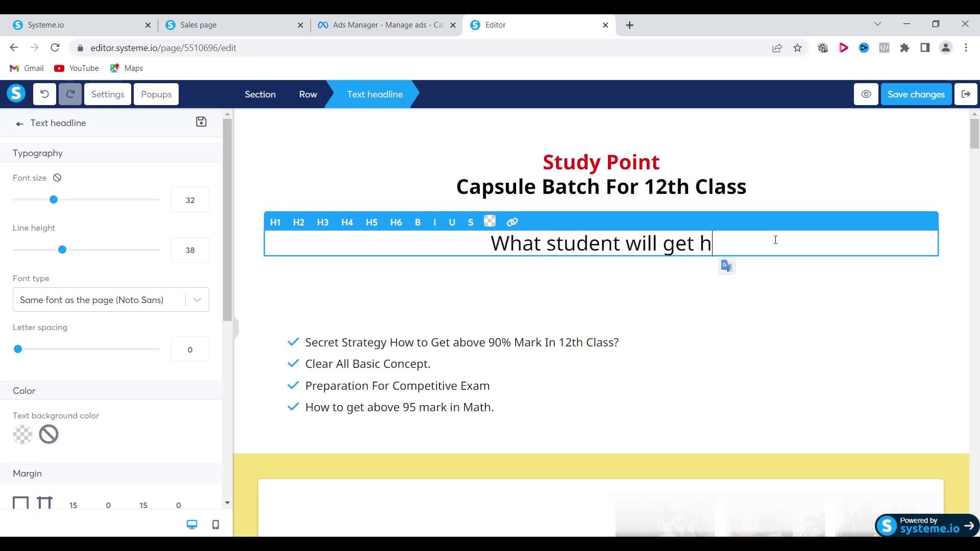
type("ere?")
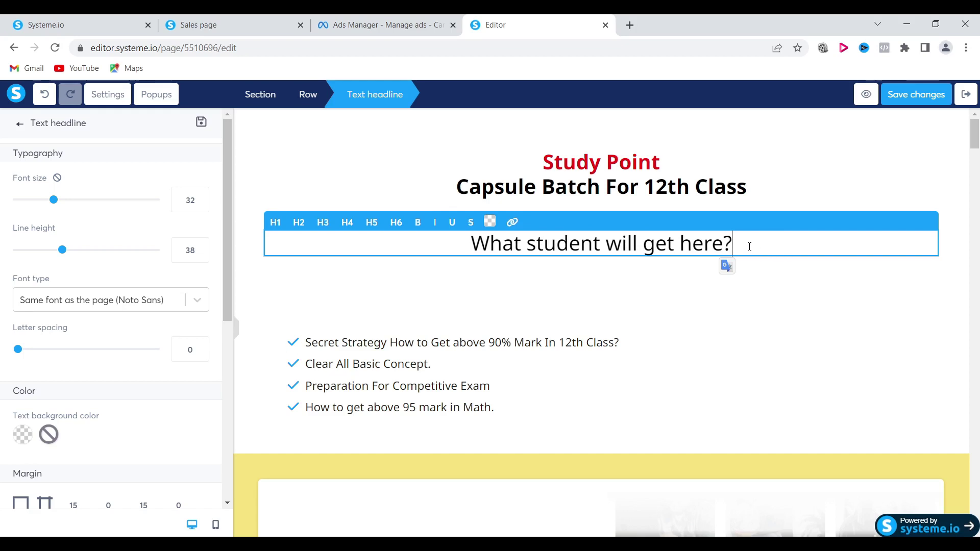
- Format the "What student will get here?" headline as heading level H4
left_click_drag(747, 244, 463, 244)
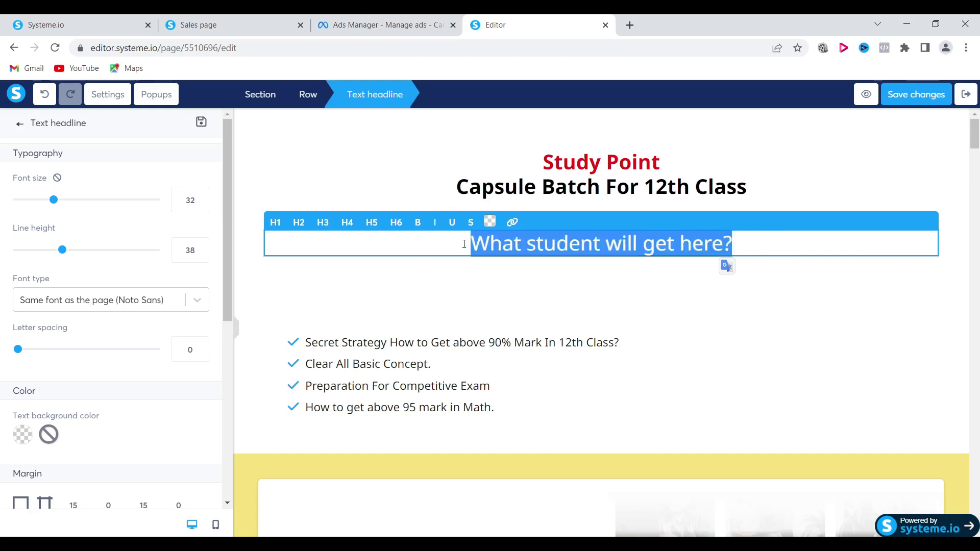
left_click(397, 222)
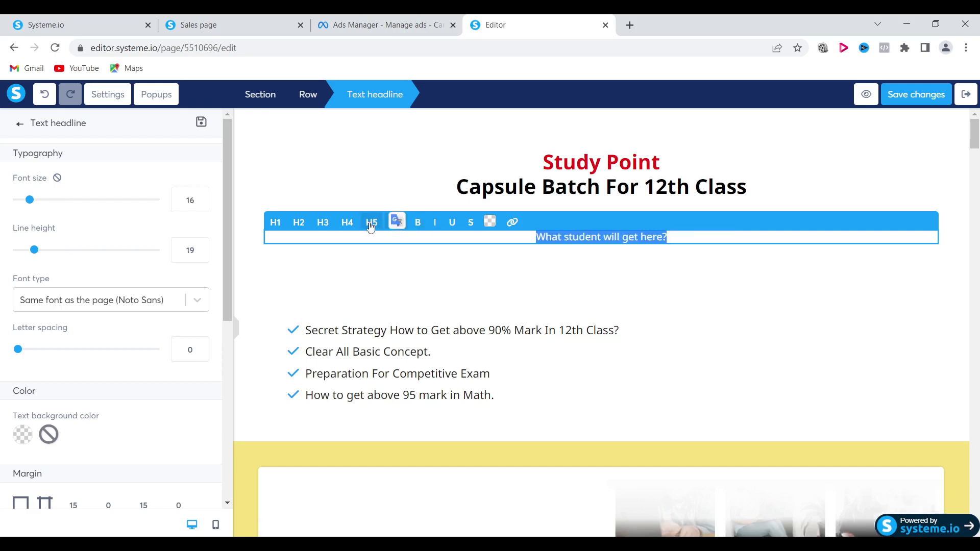
left_click(372, 222)
left_click(348, 223)
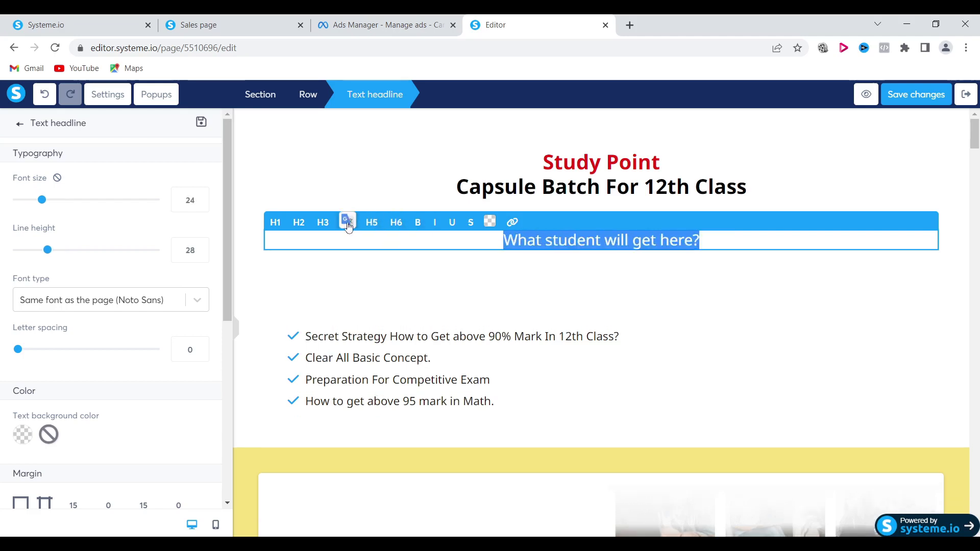
left_click(779, 325)
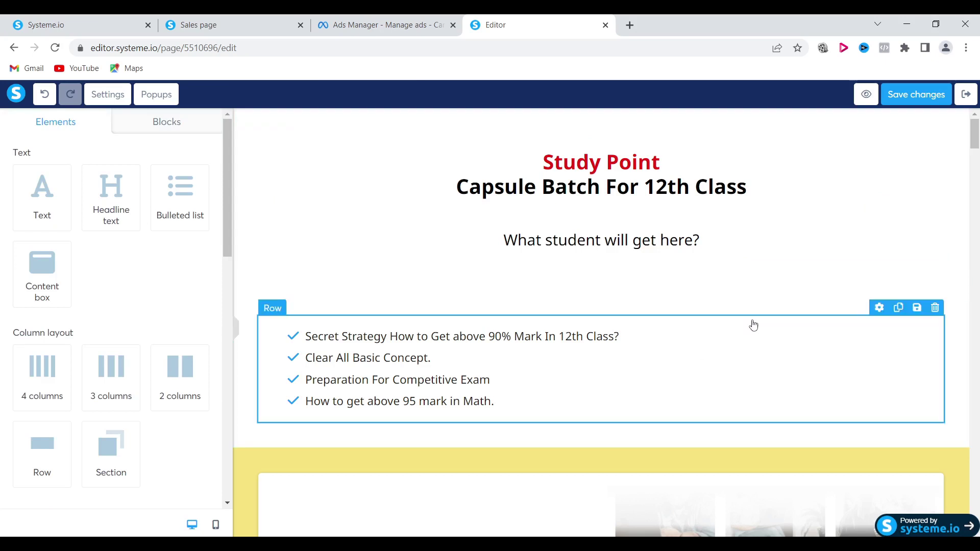
- Align the "What student will get here?" headline to the left
double_click(717, 242)
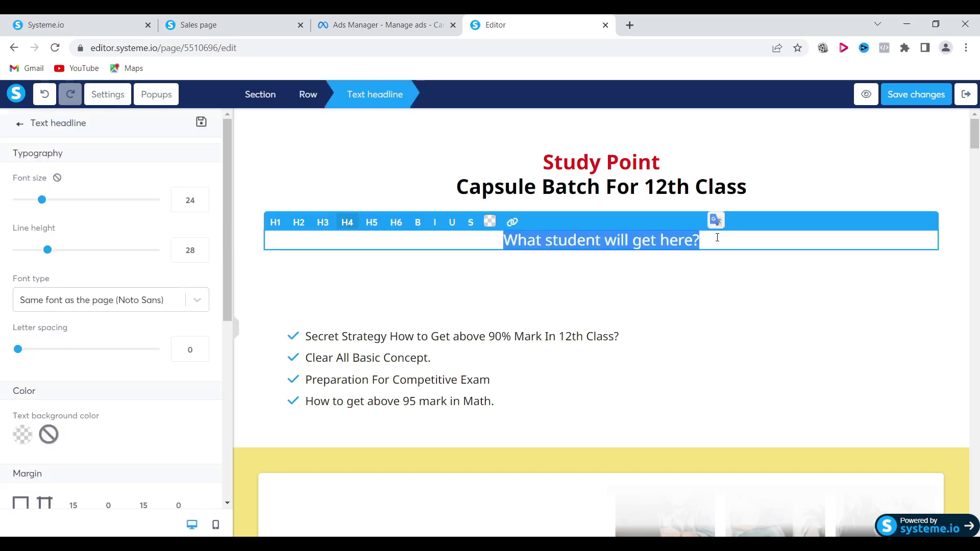
scroll(142, 255, "down", 5)
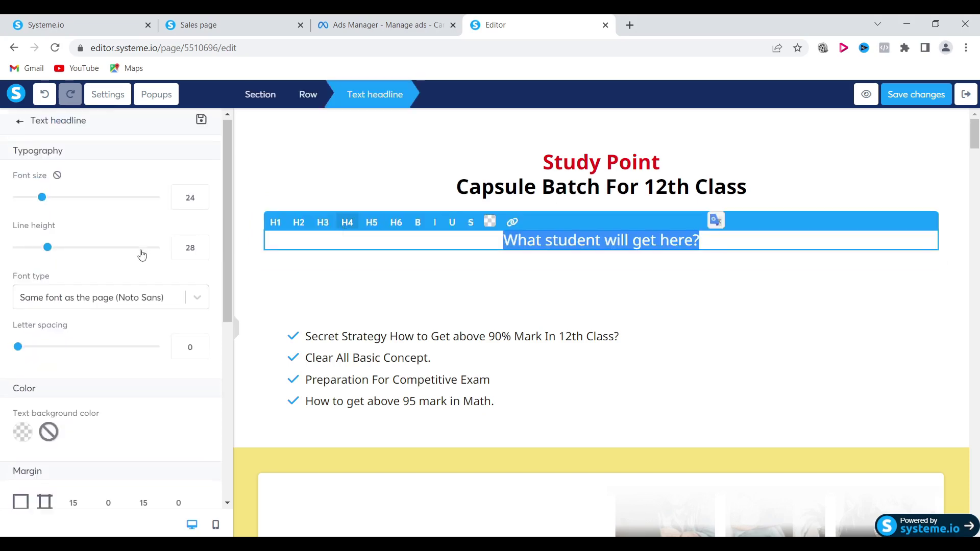
scroll(142, 255, "down", 2)
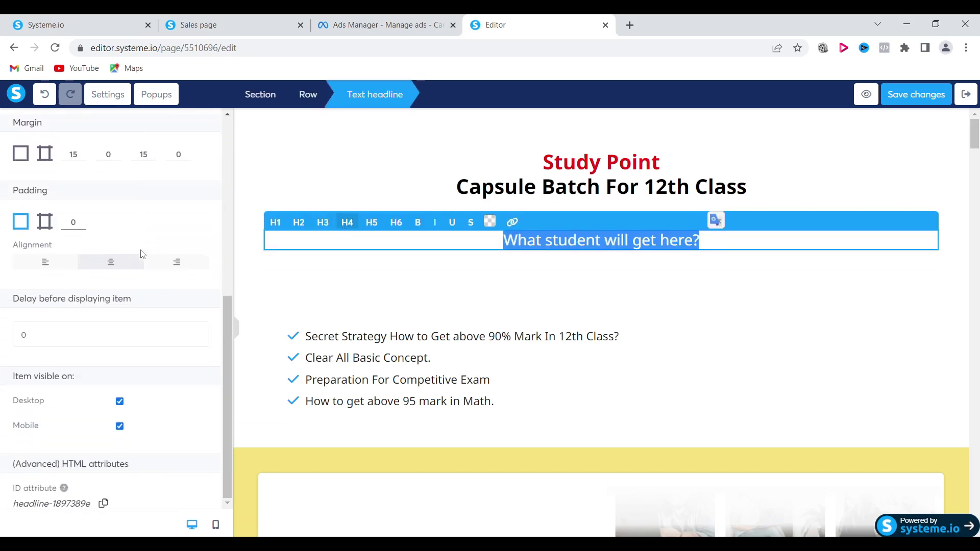
left_click(41, 267)
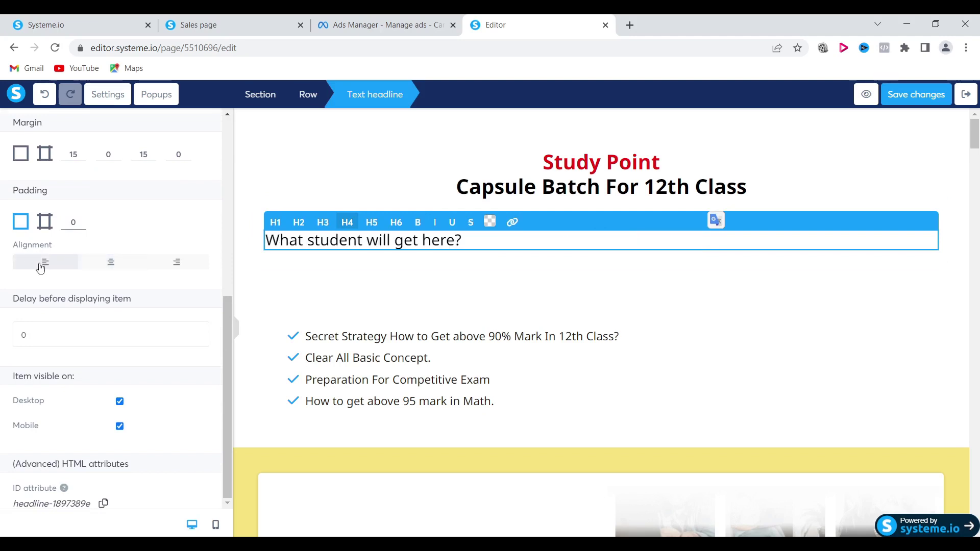
left_click(834, 312)
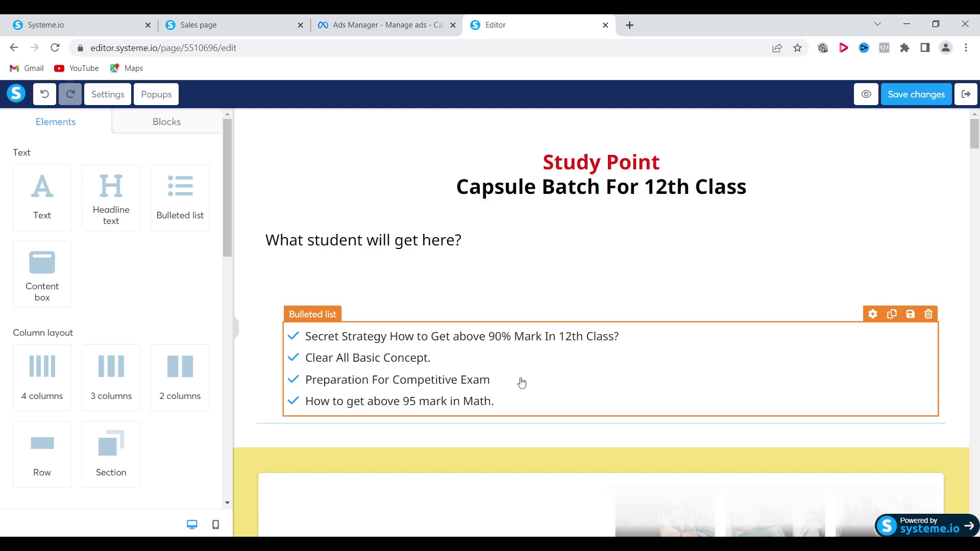
- Add a headline element below the bulleted list and replace its placeholder text with "Price 2,999"
scroll(521, 382, "down", 3)
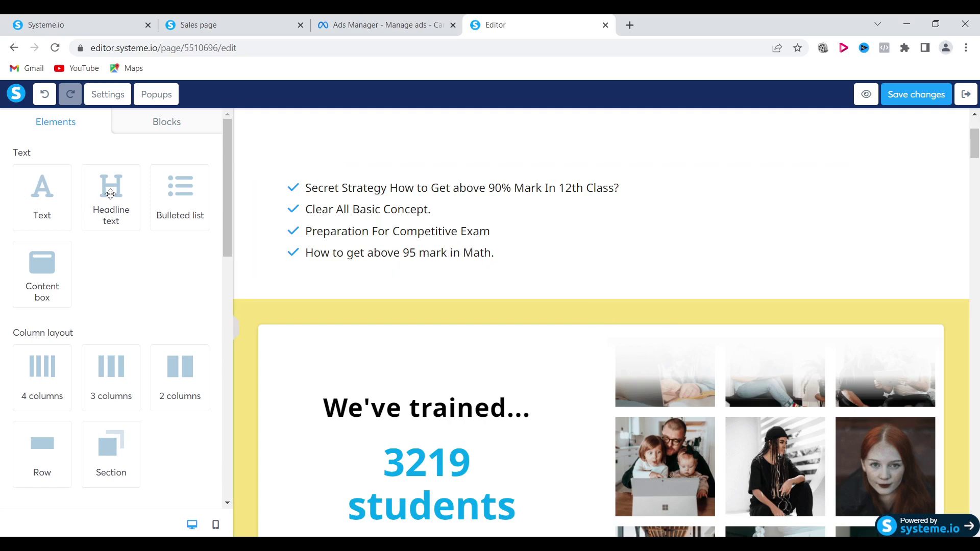
left_click_drag(110, 194, 586, 278)
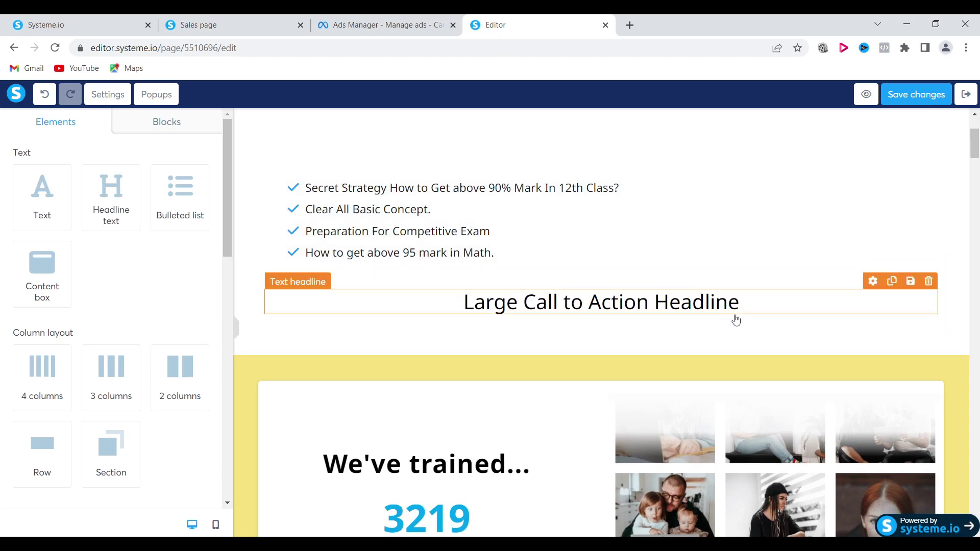
left_click(747, 304)
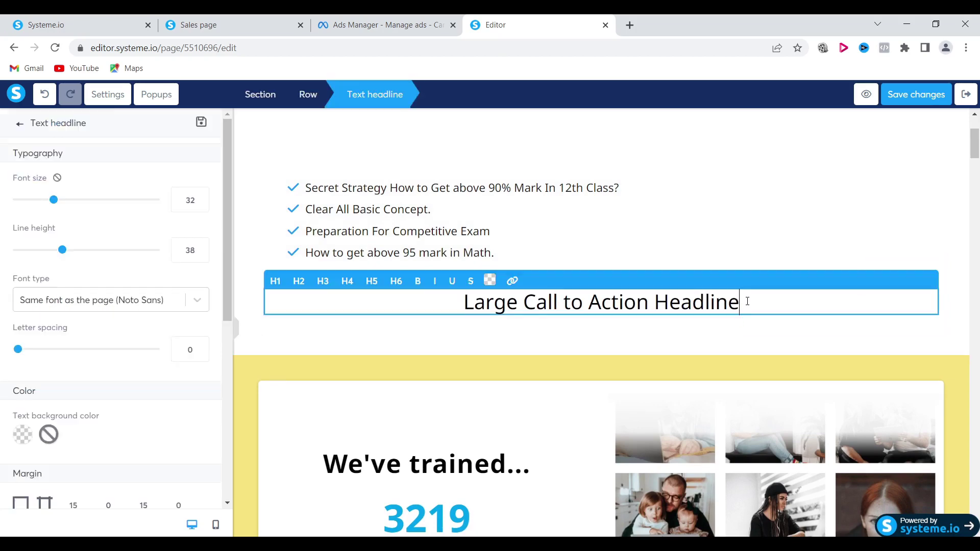
key("BackSpace")
key("BackSpace")
key("BackSpace")
key("BackSpace")
key("BackSpace")
key("BackSpace")
key("BackSpace")
key("BackSpace")
key("BackSpace")
key("BackSpace")
key("BackSpace")
key("BackSpace")
key("BackSpace")
key("BackSpace")
key("BackSpace")
key("BackSpace")
key("BackSpace")
key("BackSpace")
key("BackSpace")
key("BackSpace")
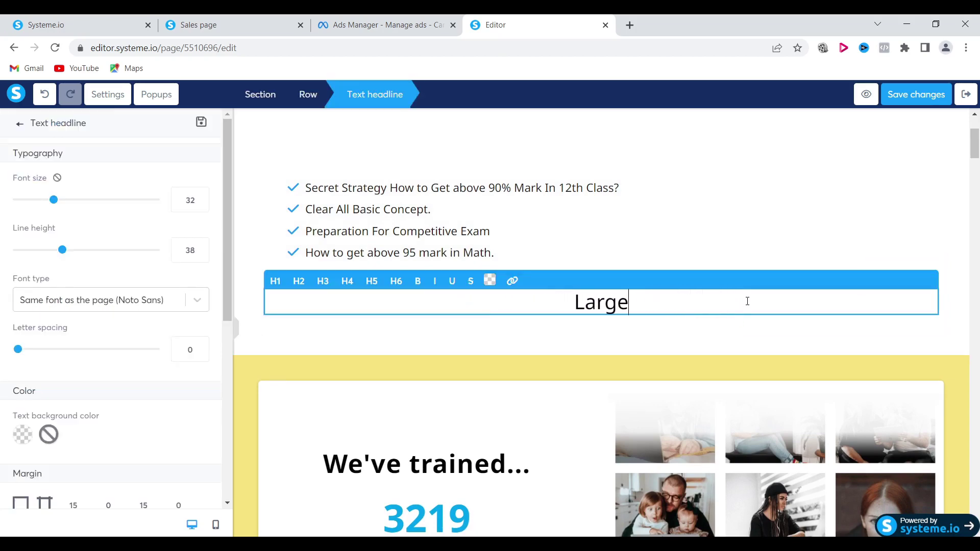
key("BackSpace")
key("BackSpace")
type("Price ")
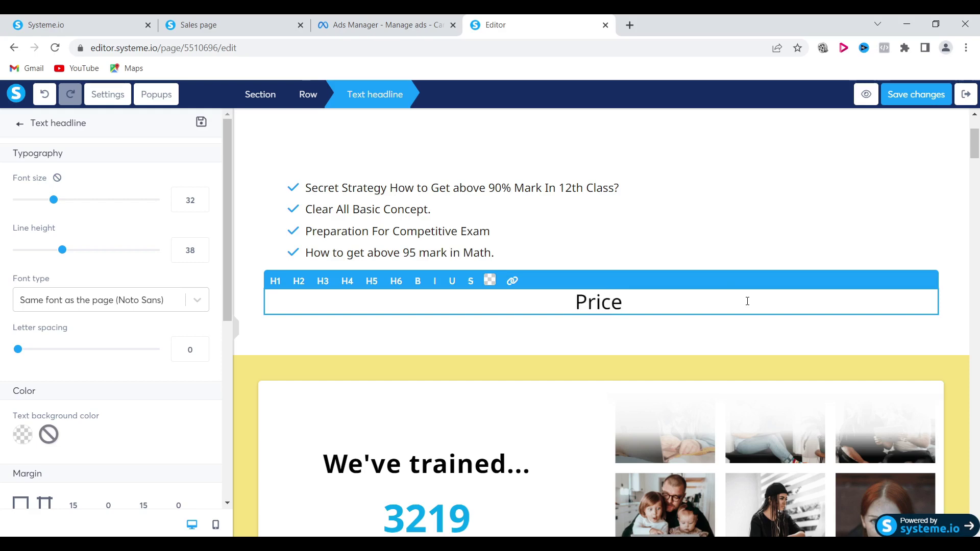
type("299")
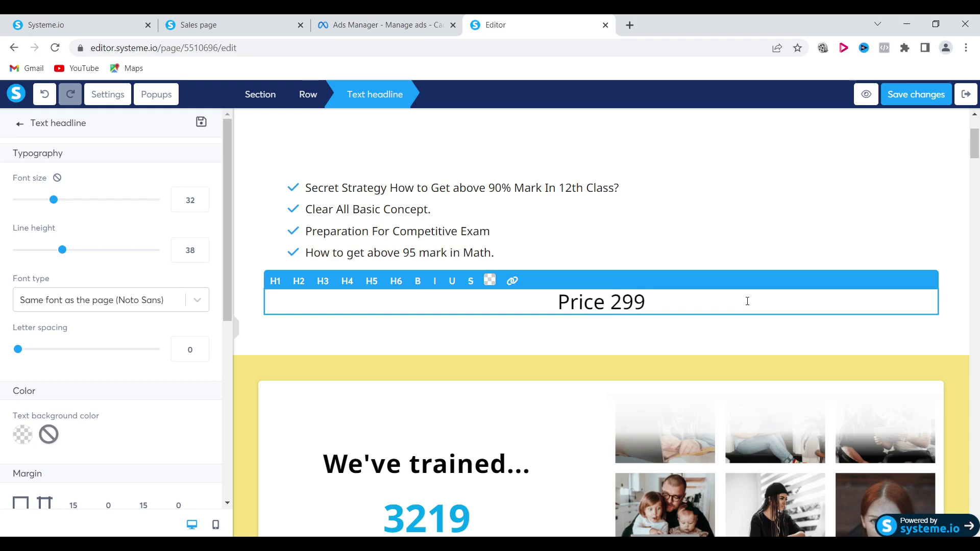
type("9")
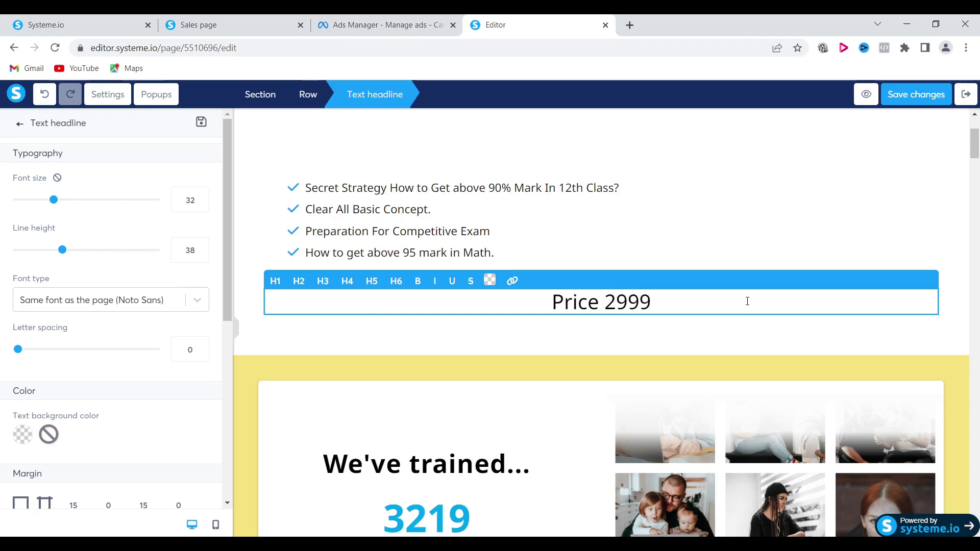
key("BackSpace")
key("BackSpace")
key("BackSpace")
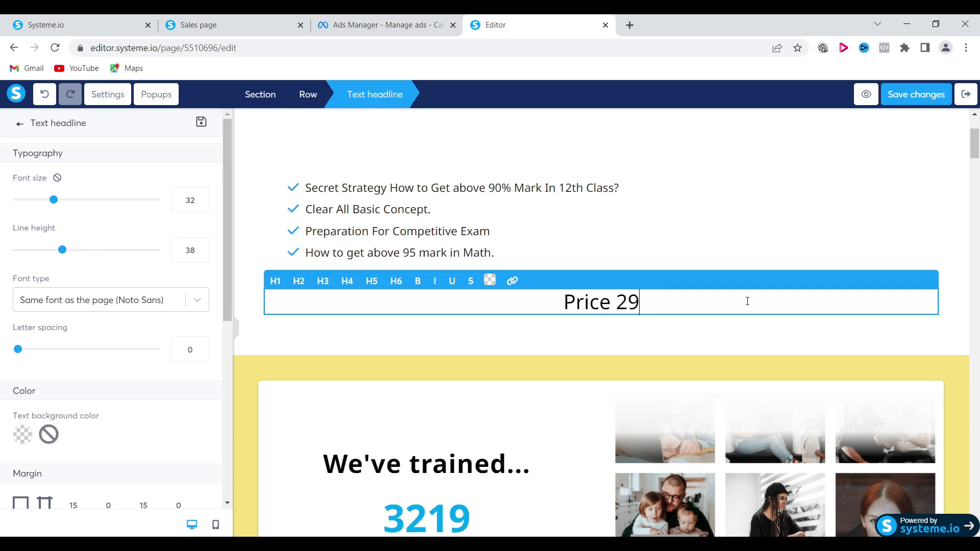
type(",999")
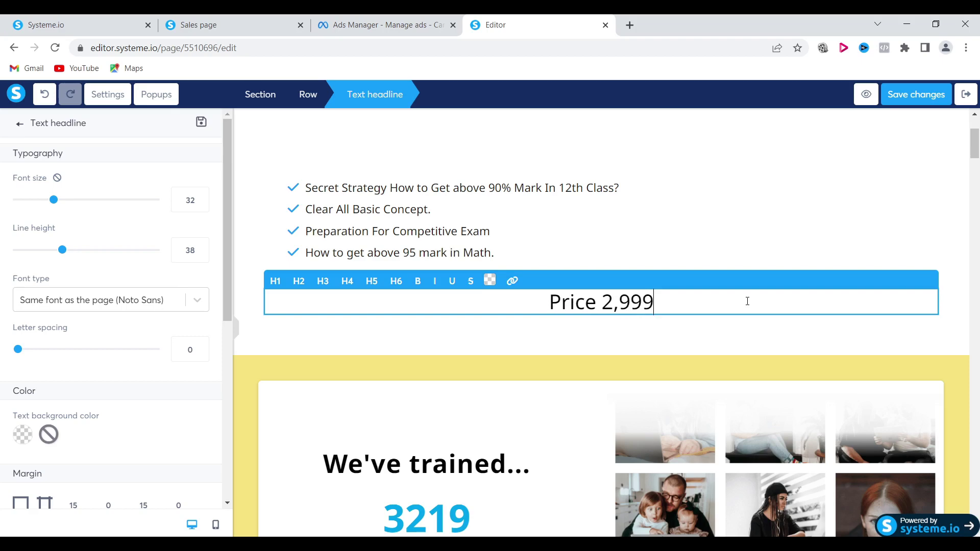
- Add a second line reading "Price 1,899" to the price headline
key("Return")
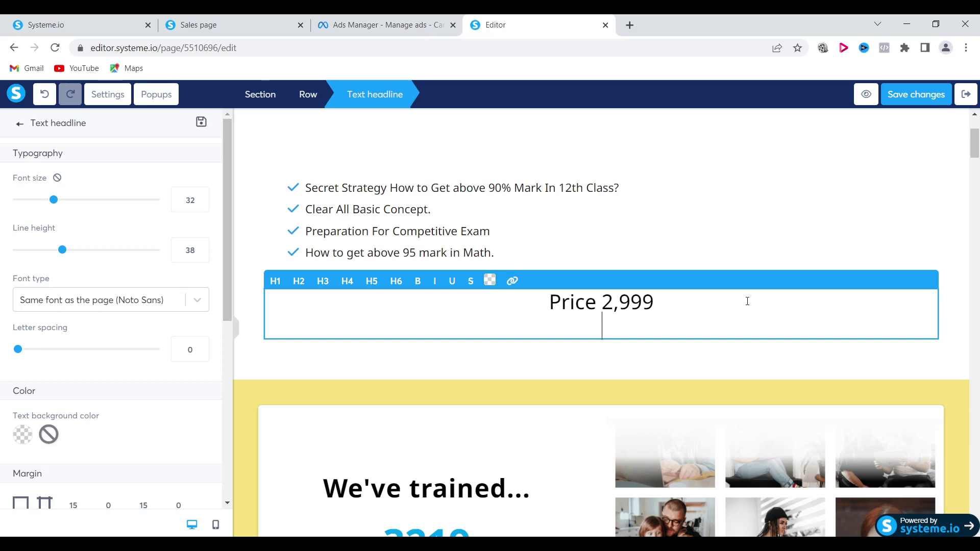
type("Price 1899")
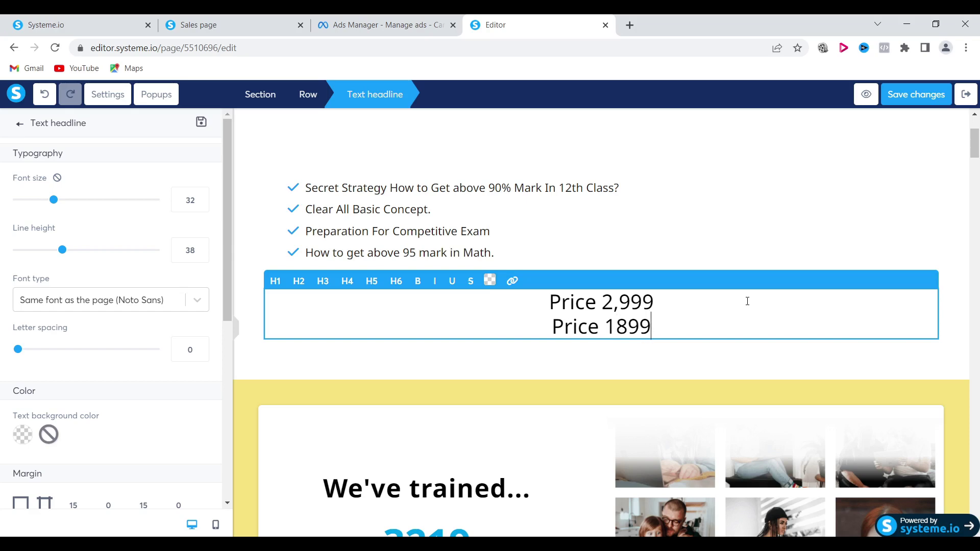
key("Left")
key("Left")
key("Left")
type(",")
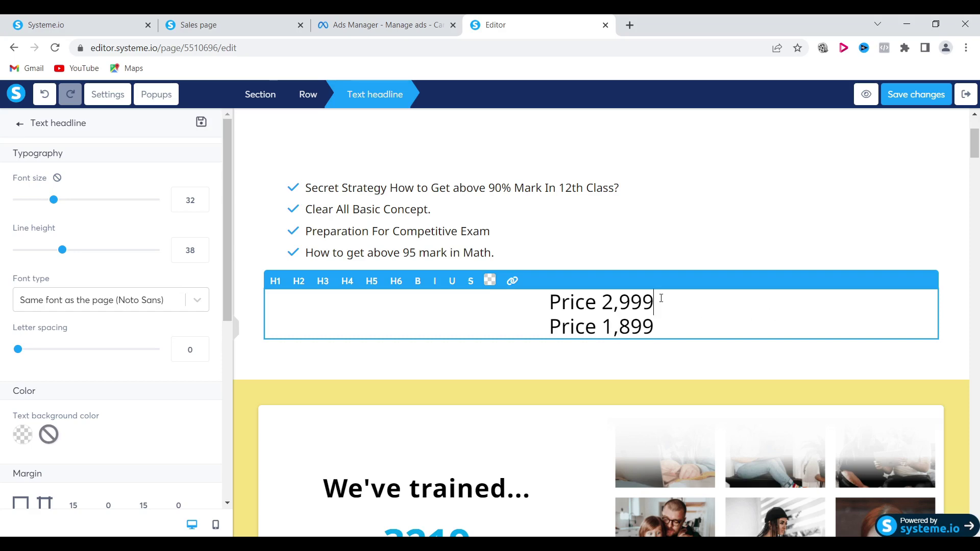
- Try coloring the "Price 2,999" line red with hex value E11C1C
left_click_drag(661, 298, 543, 293)
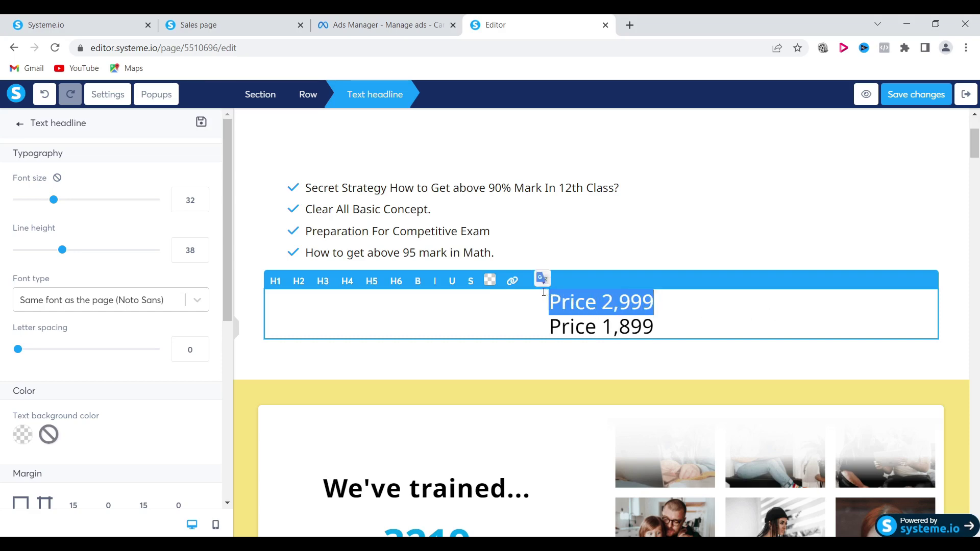
left_click(490, 281)
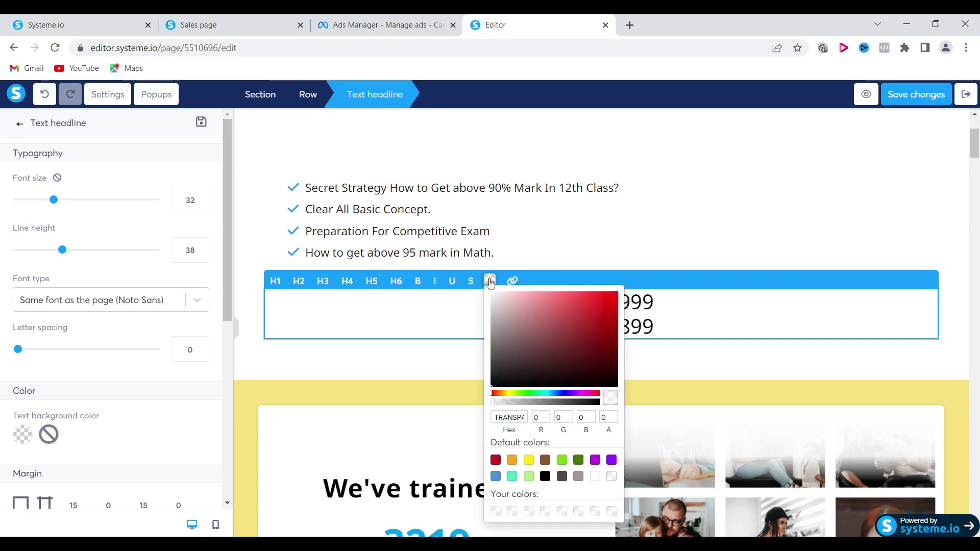
left_click(602, 304)
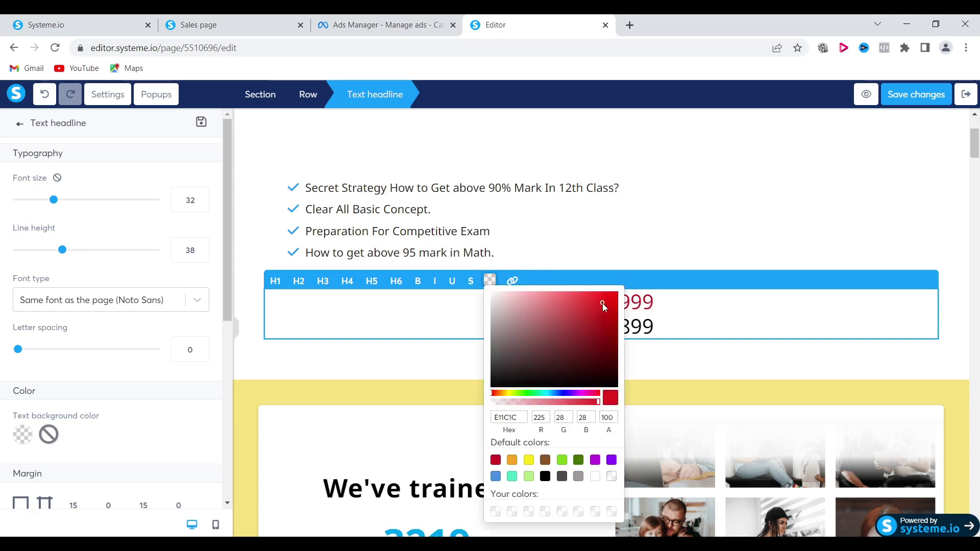
left_click(705, 309)
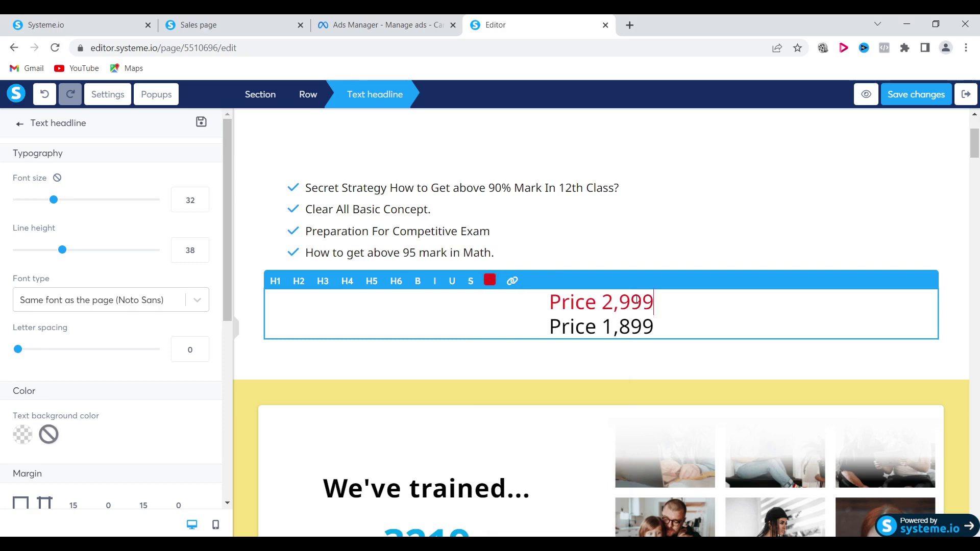
- Undo the red text color on the "Price 2,999" line
key("ctrl+z")
key("ctrl+z")
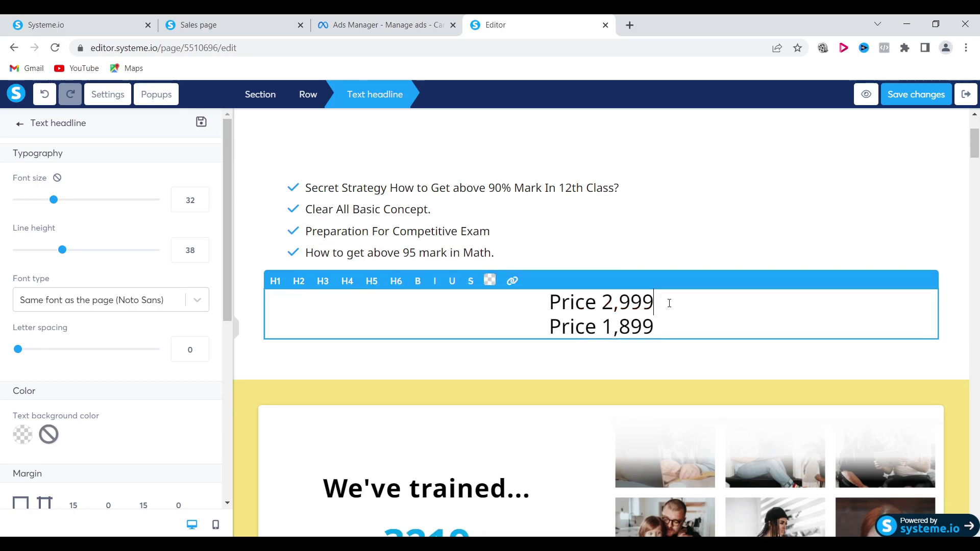
key("ctrl+z")
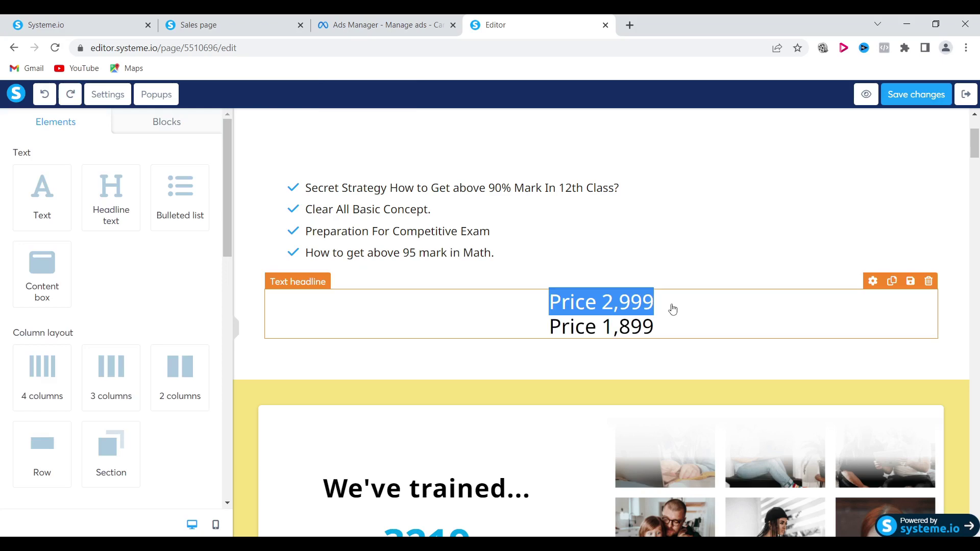
- Strike through only the amount 2,999 in the first line of the price headline
left_click(672, 310)
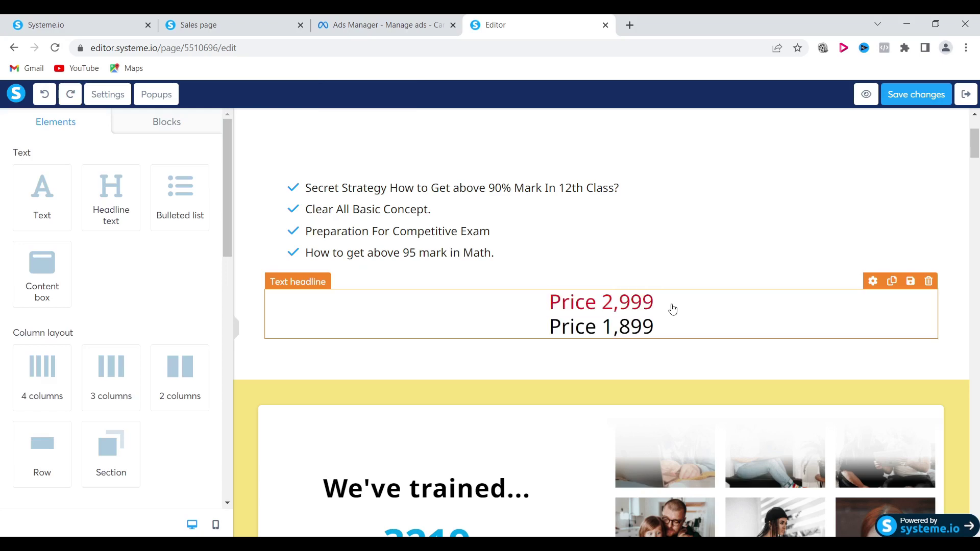
left_click(719, 239)
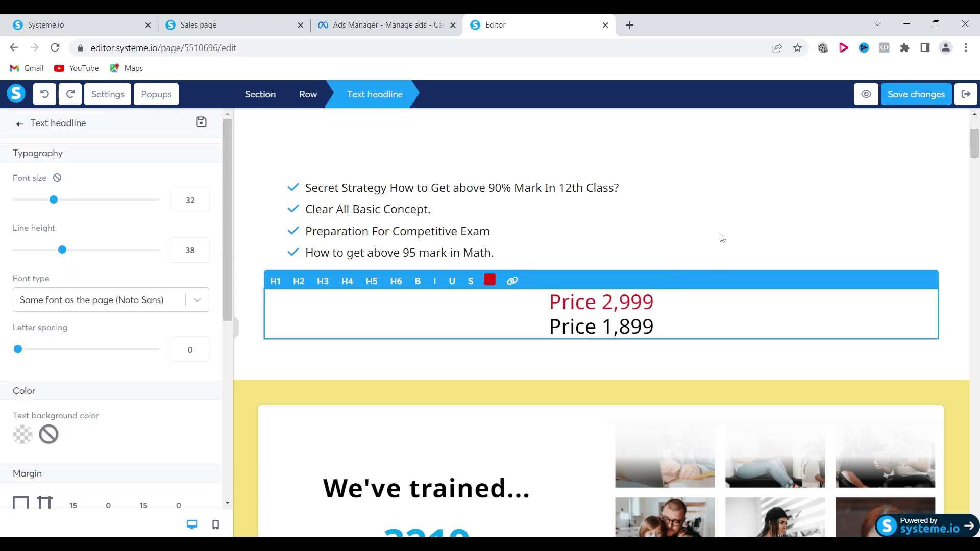
left_click(634, 310)
left_click(660, 305)
left_click_drag(660, 305, 549, 303)
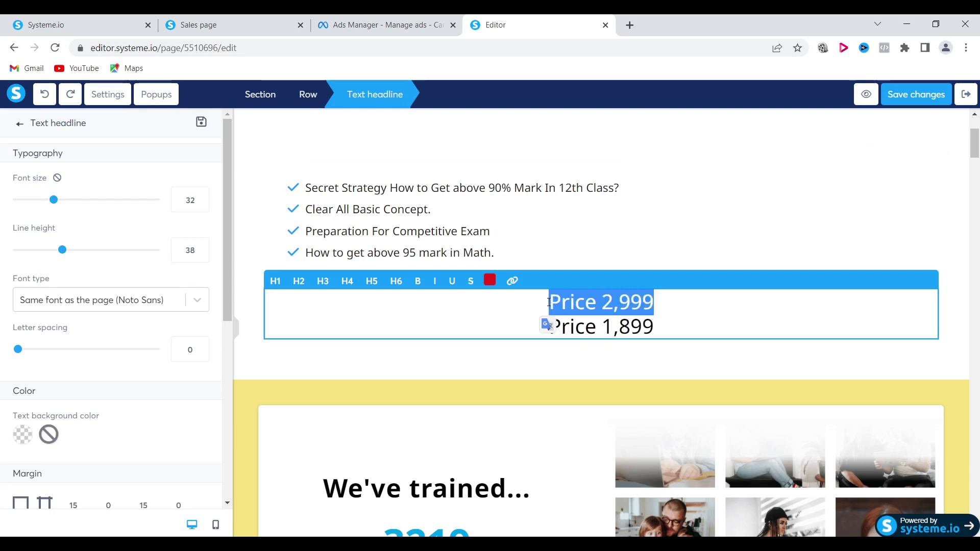
left_click(676, 292)
left_click_drag(665, 301, 603, 301)
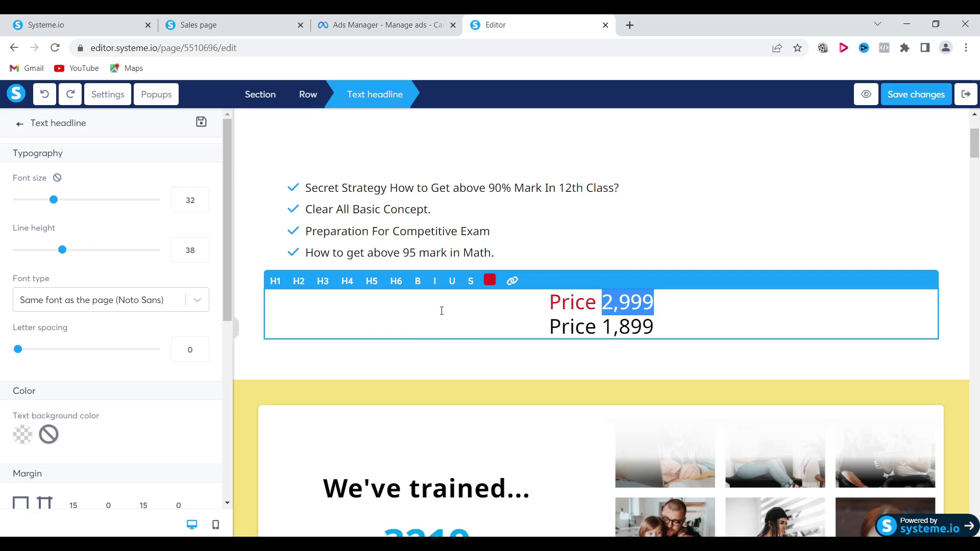
left_click(471, 282)
left_click(845, 217)
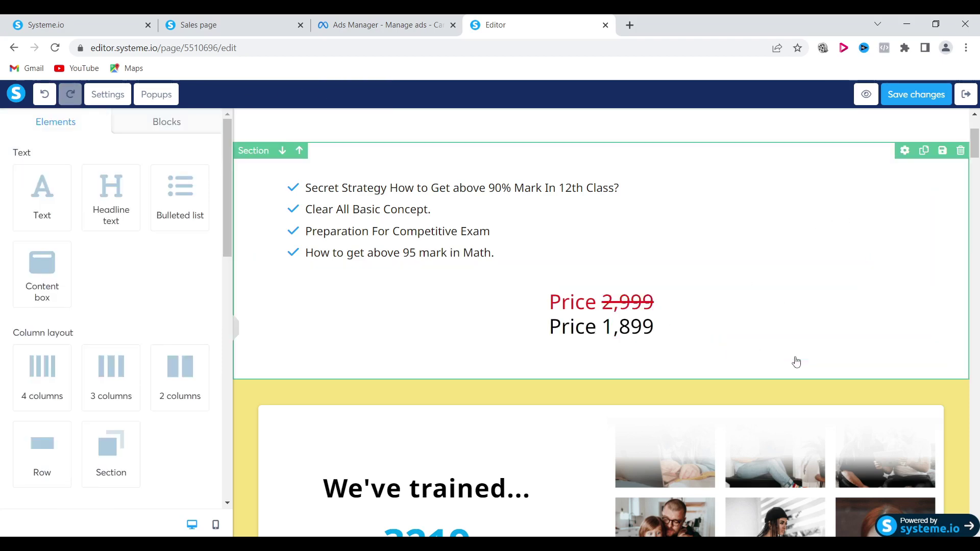
- Color the "Price 1,899" line green with hex value 1A8912
left_click(648, 331)
left_click(661, 328)
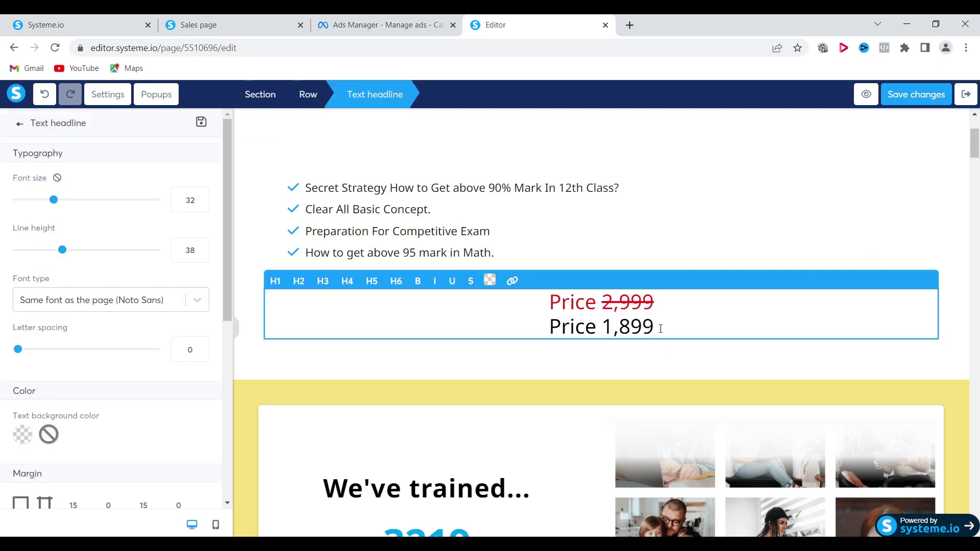
left_click_drag(660, 329, 551, 329)
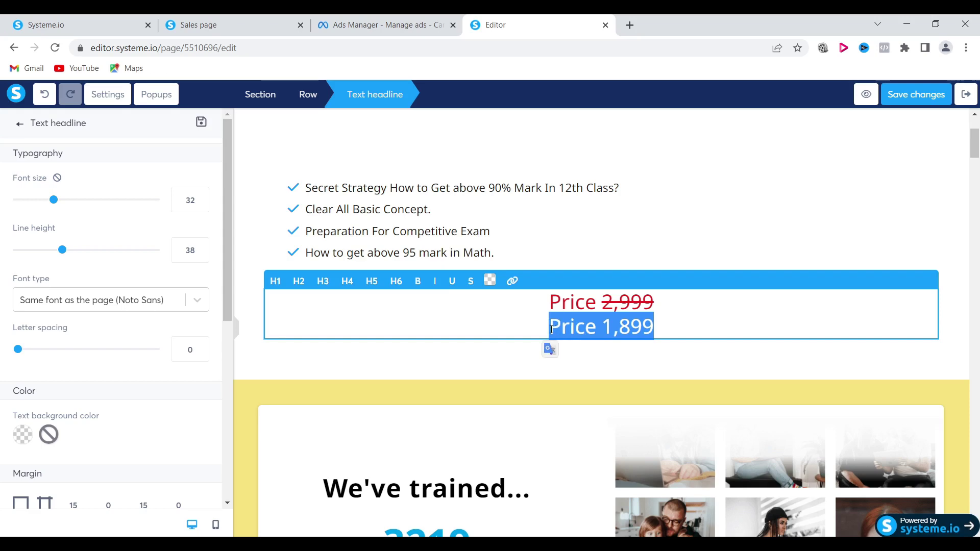
left_click(489, 280)
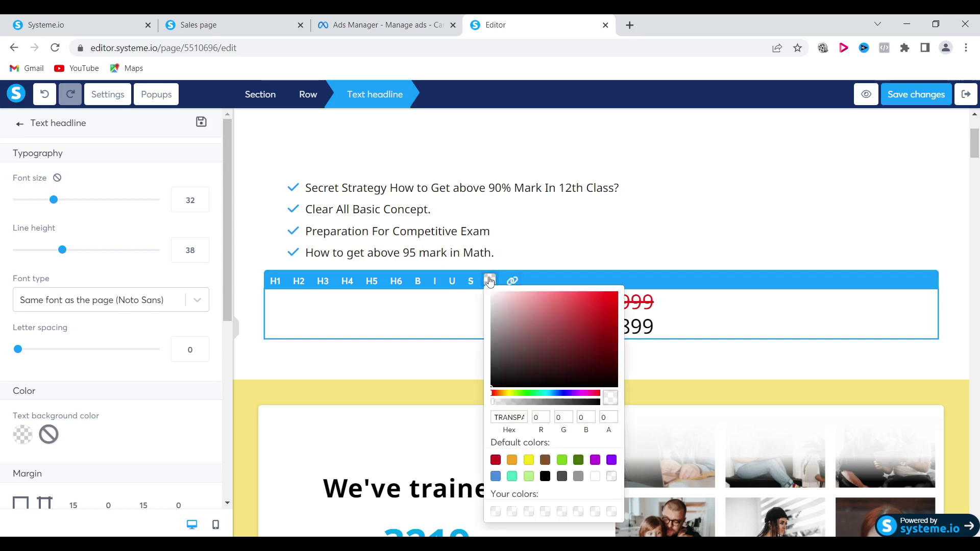
left_click(526, 393)
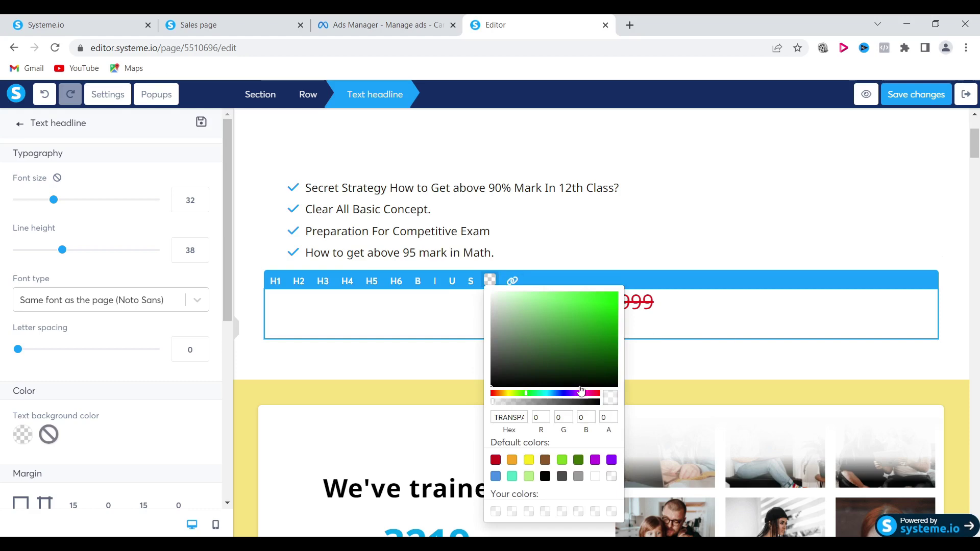
left_click(602, 336)
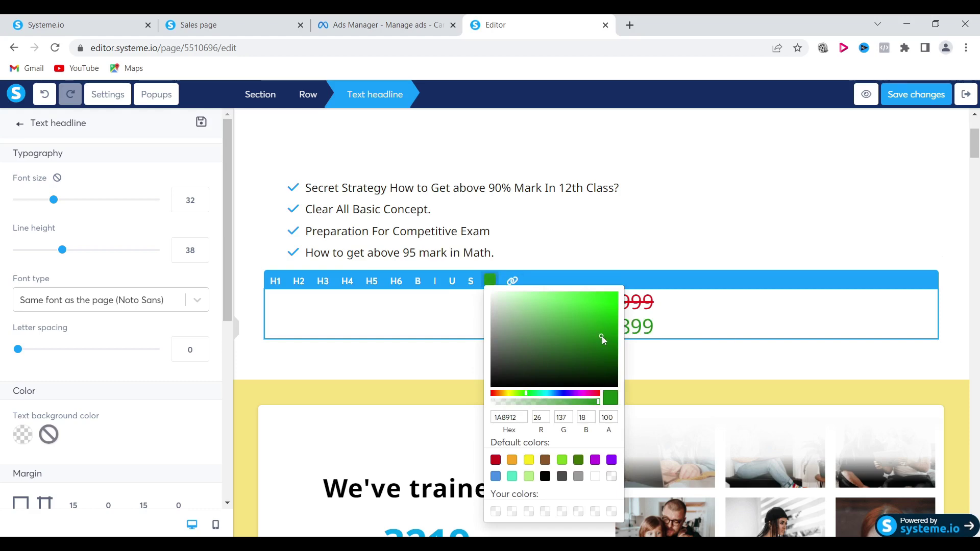
left_click(895, 252)
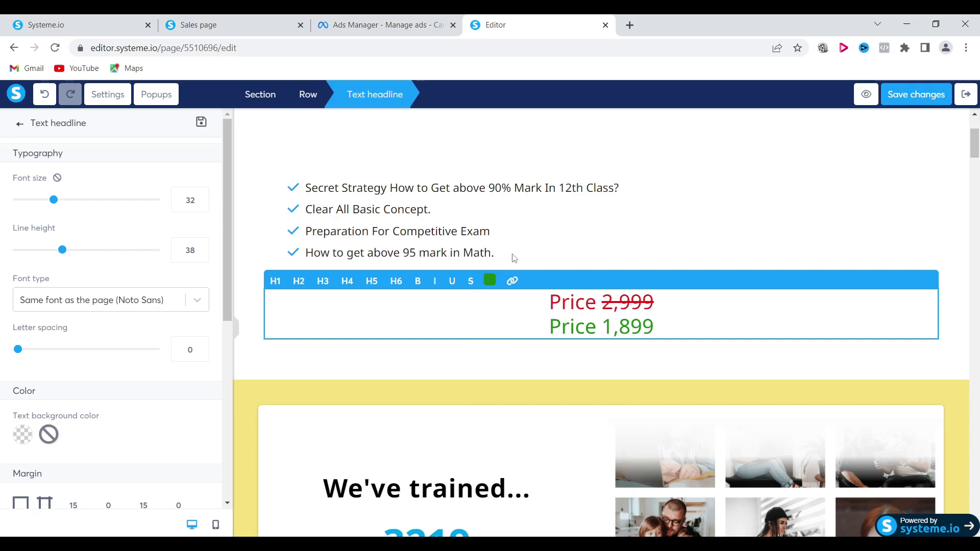
left_click(839, 224)
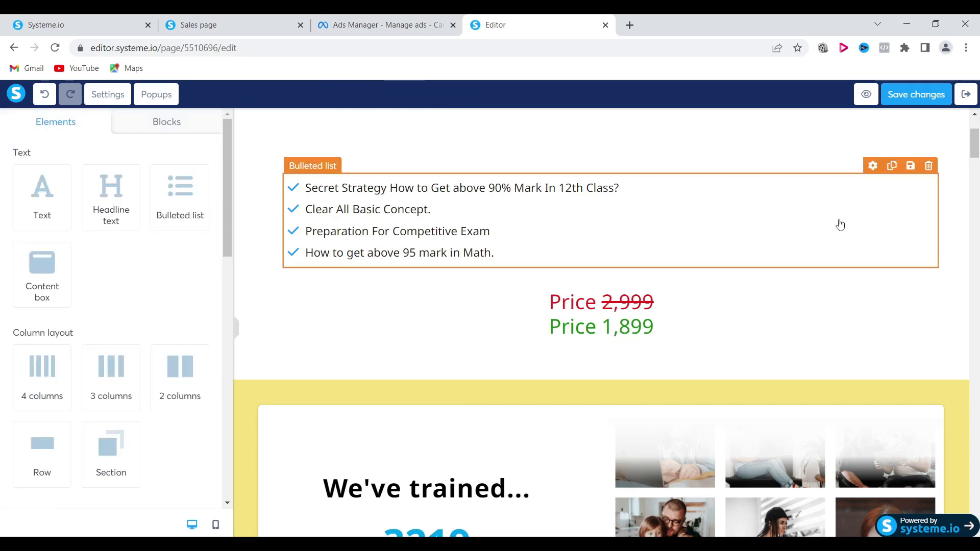
left_click(802, 284)
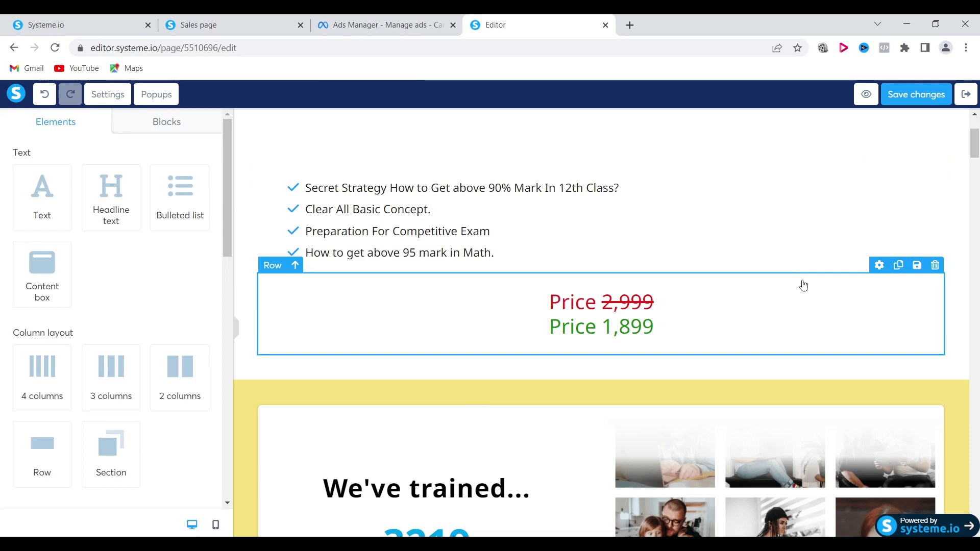
- Add a third line reading "Limited time offer" to the price headline
triple_click(671, 328)
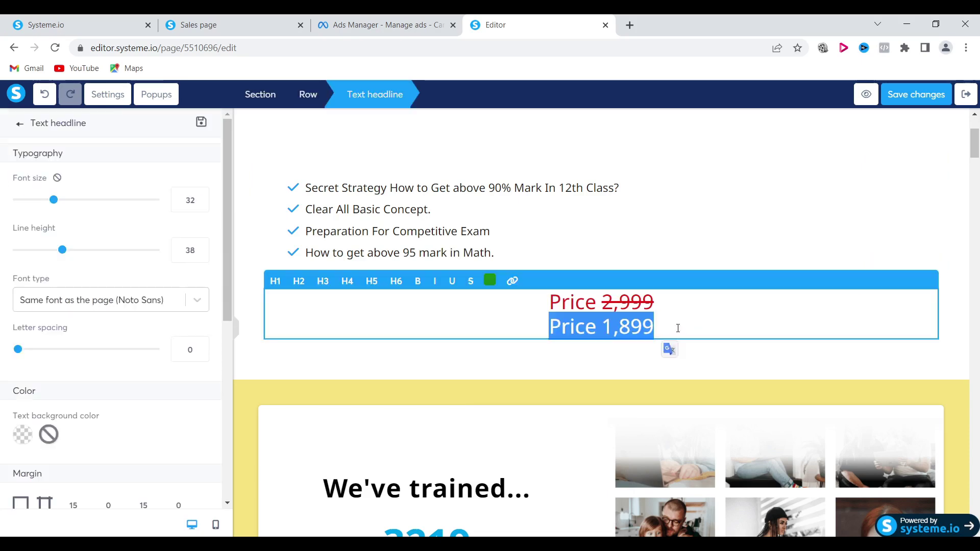
left_click(678, 328)
key("Return")
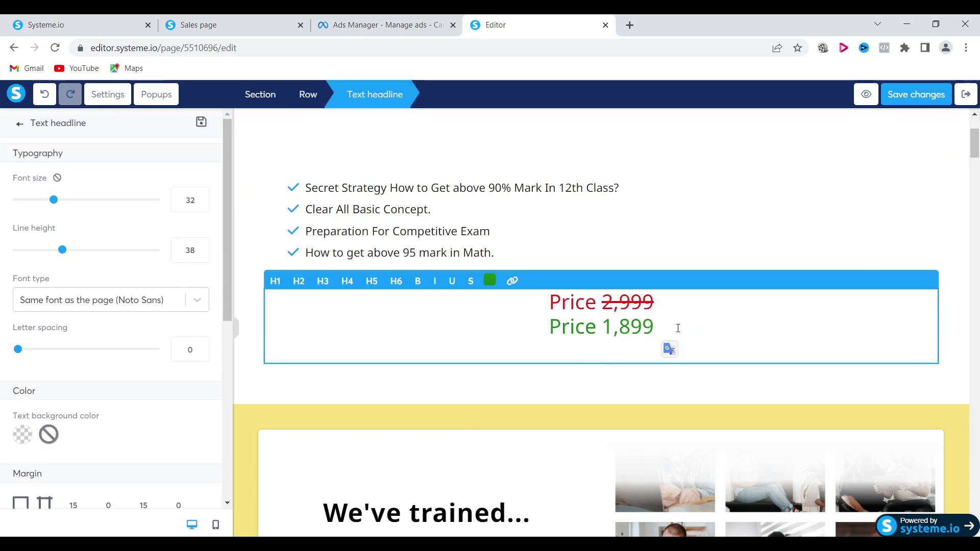
type("LI")
key("BackSpace")
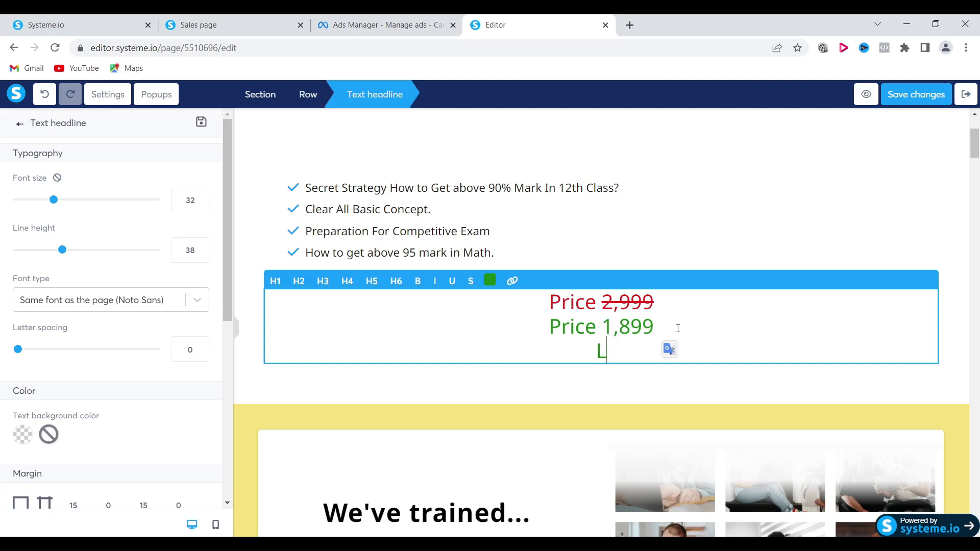
type("imited")
type("tim")
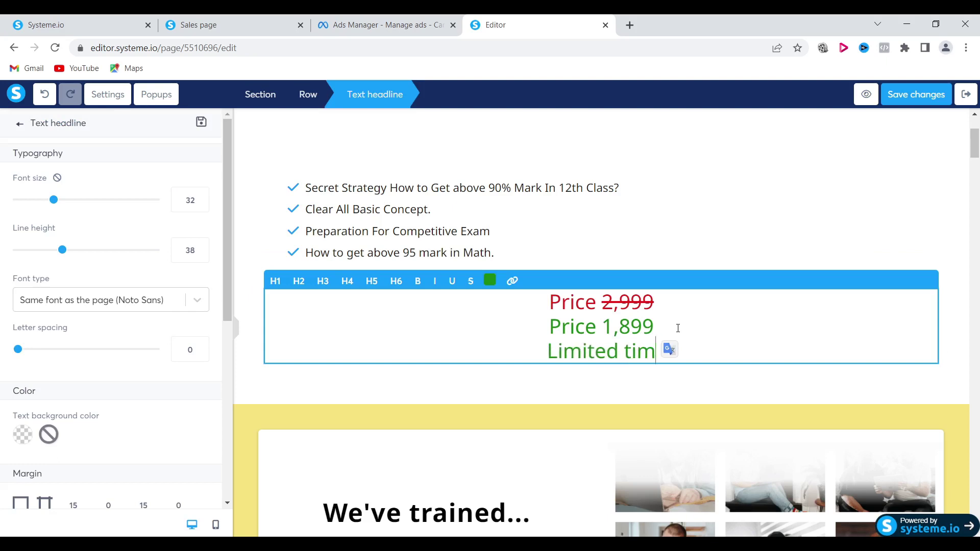
type("e offer")
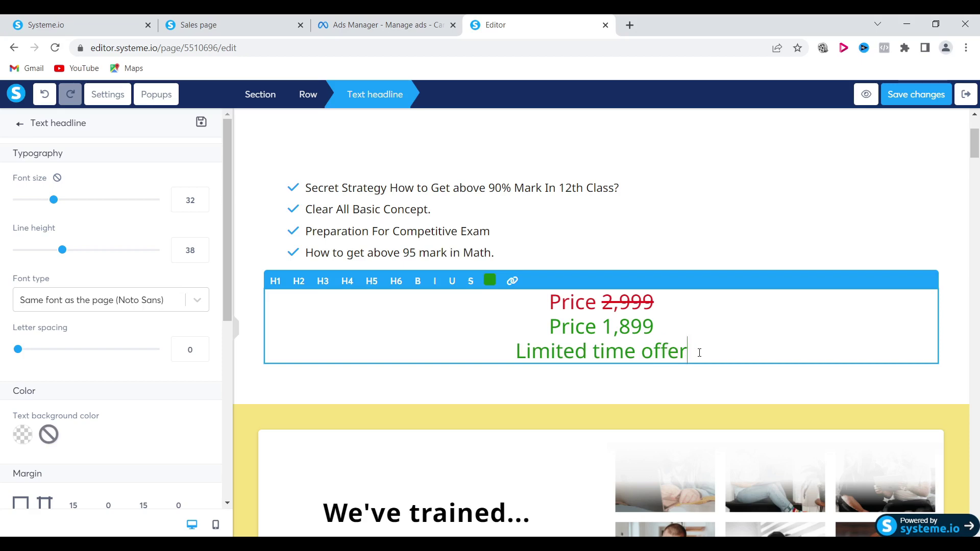
- Color the "Limited time offer" line near-black with hex value 151715
left_click_drag(699, 353, 510, 347)
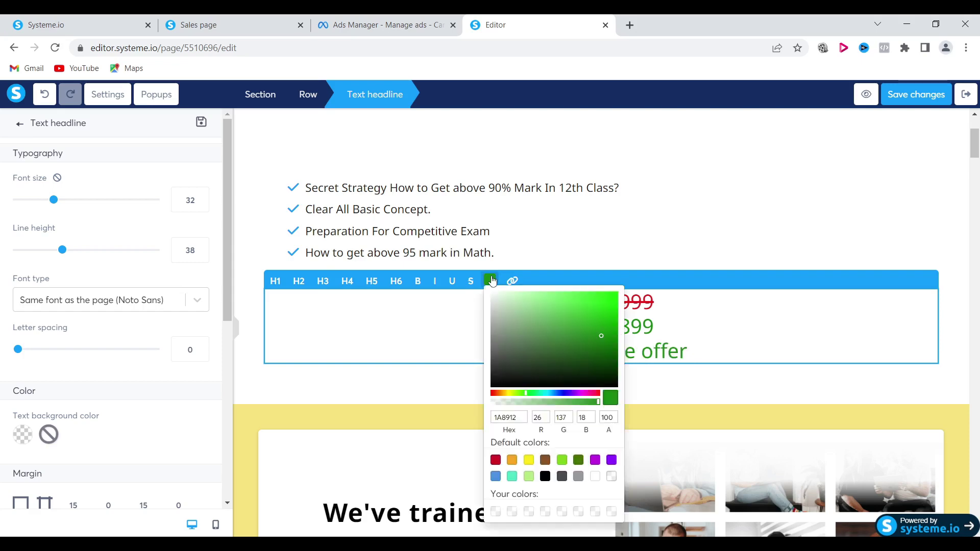
left_click(489, 279)
left_click(502, 379)
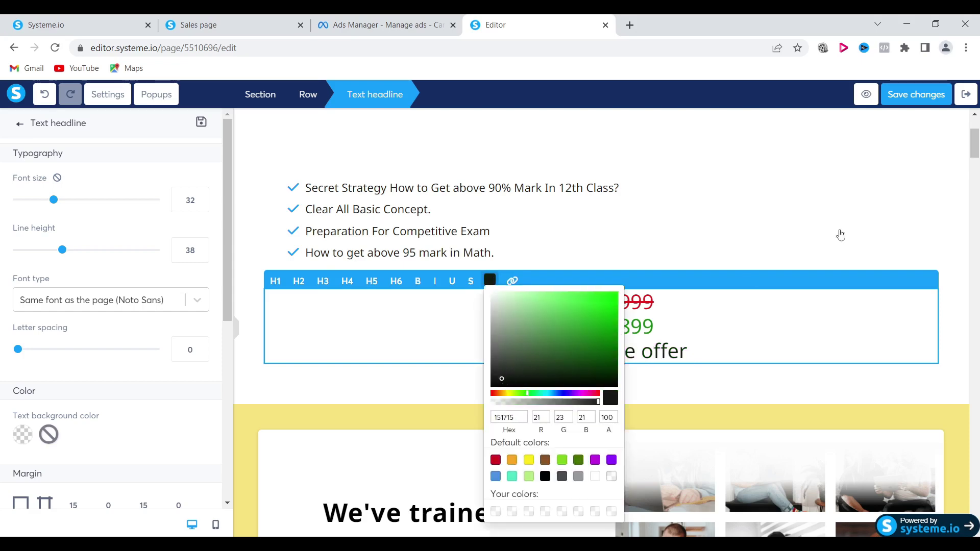
left_click(399, 290)
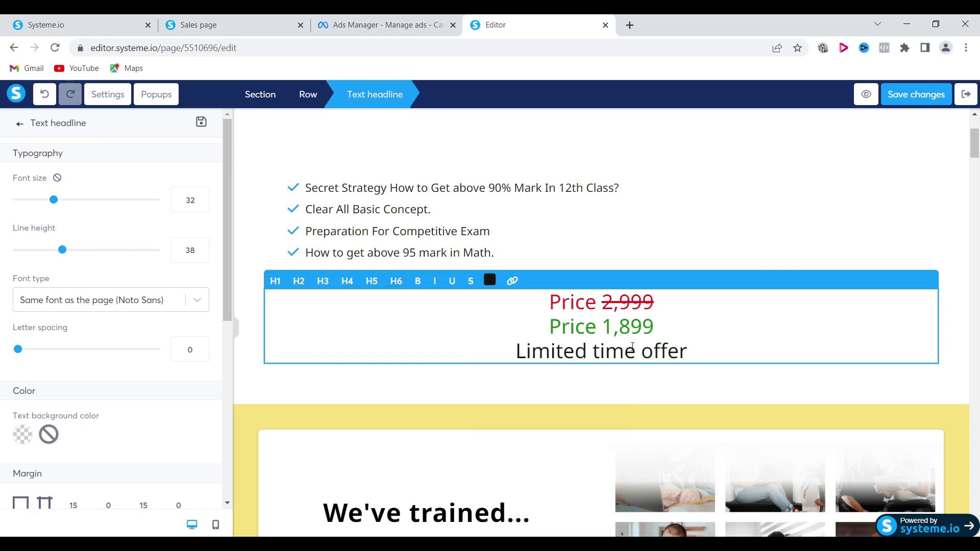
- Try applying the H6 heading level to the "Limited time offer" line, and undo the change
left_click_drag(633, 346, 641, 349)
left_click(710, 351)
left_click_drag(709, 351, 511, 349)
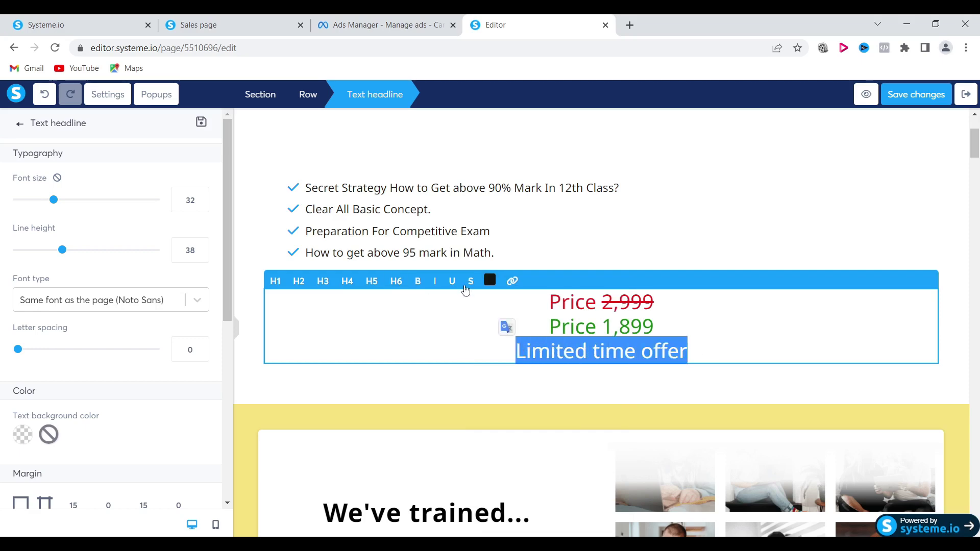
left_click(400, 283)
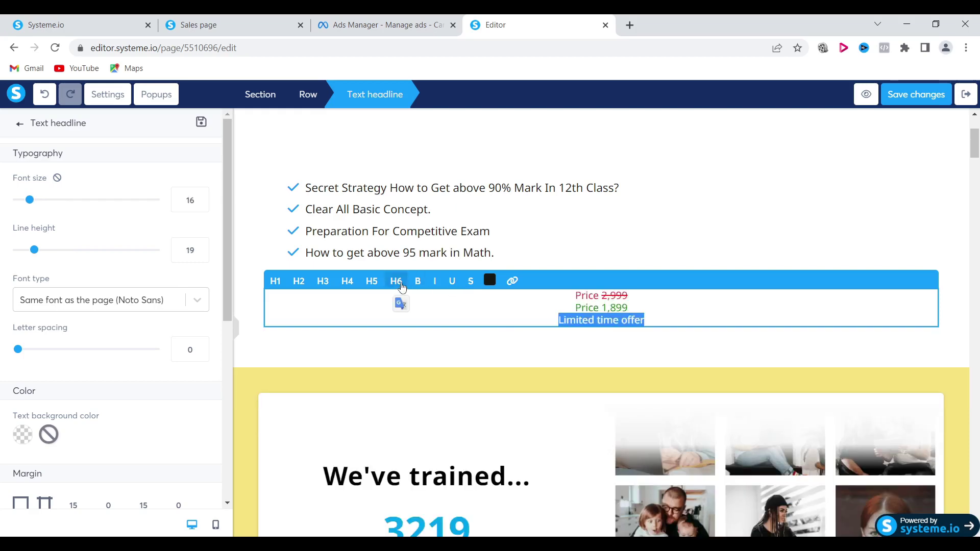
key("ctrl+z")
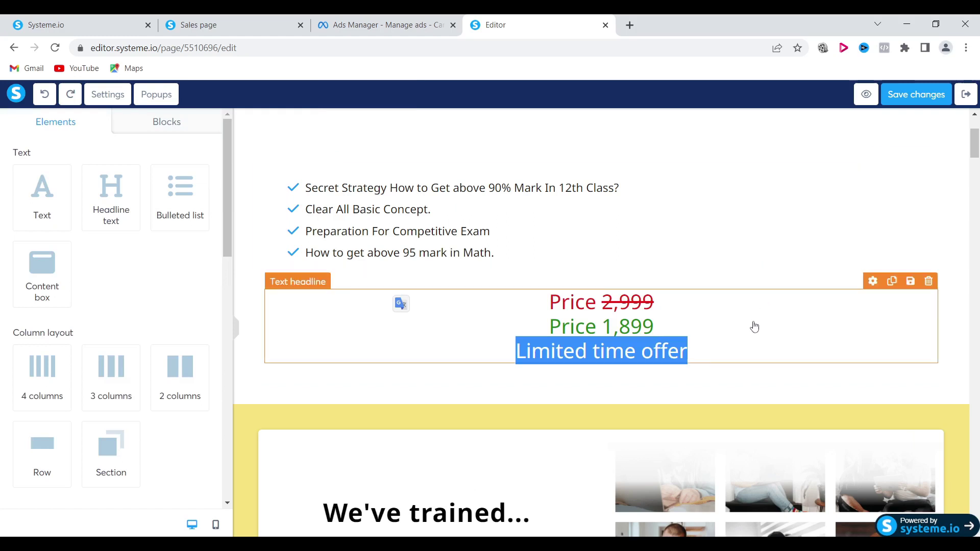
left_click(835, 347)
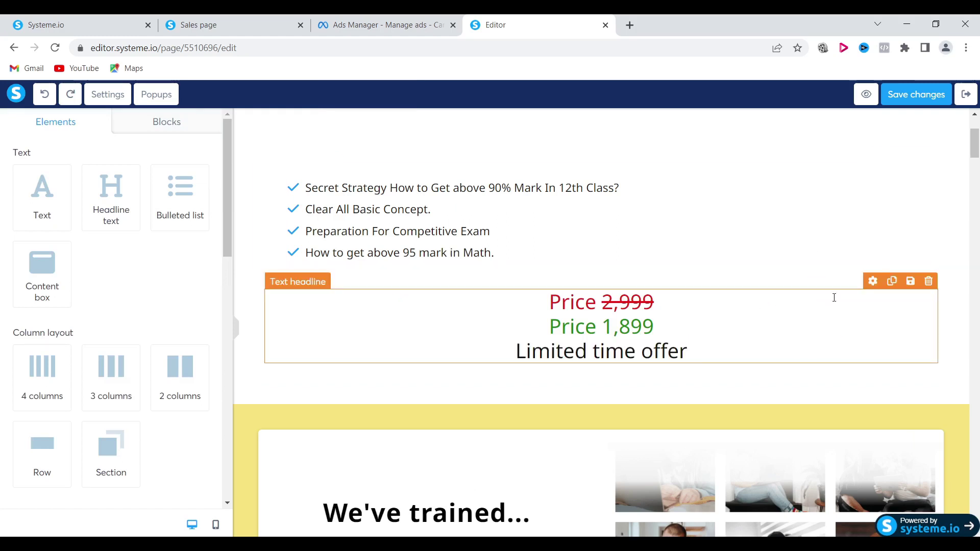
key("Escape")
- Add an image element below the price headline, above the yellow student-count section
scroll(776, 329, "down", 3)
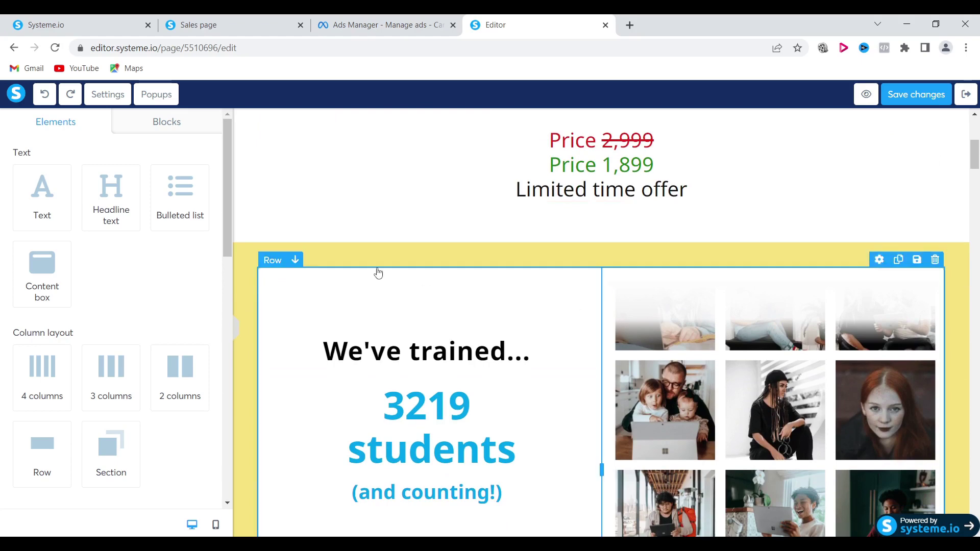
scroll(247, 274, "up", 3)
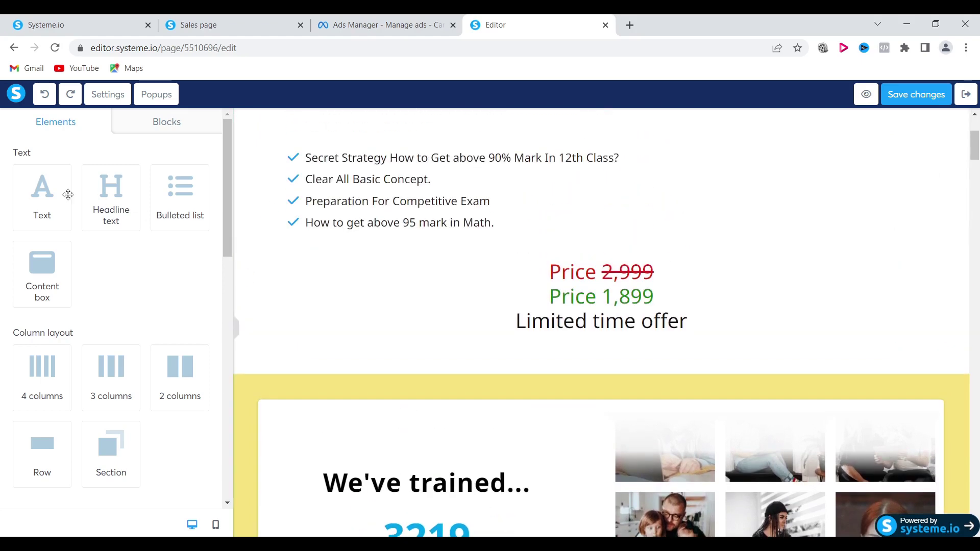
scroll(66, 193, "down", 8)
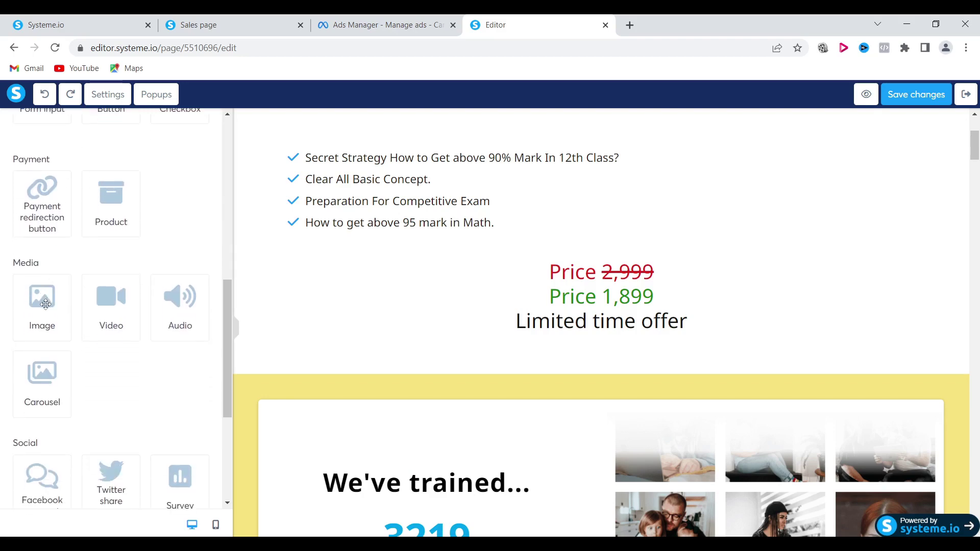
left_click_drag(45, 304, 588, 366)
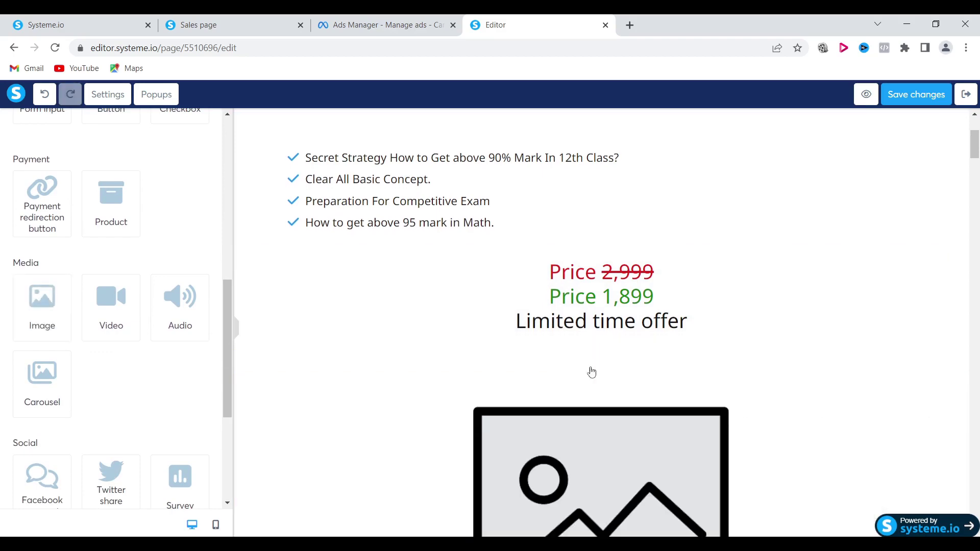
- Open the image file upload for the placeholder image below the price headline
left_click(615, 459)
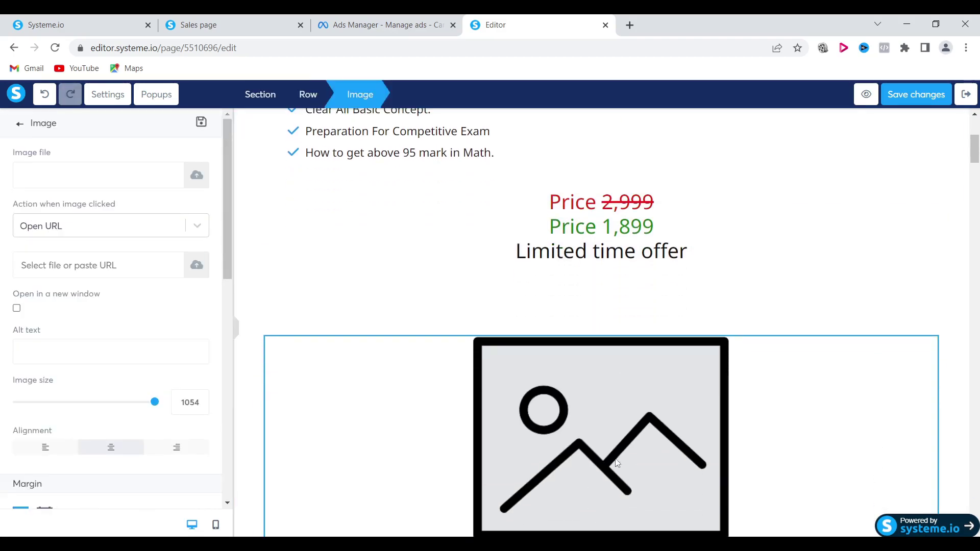
left_click(197, 177)
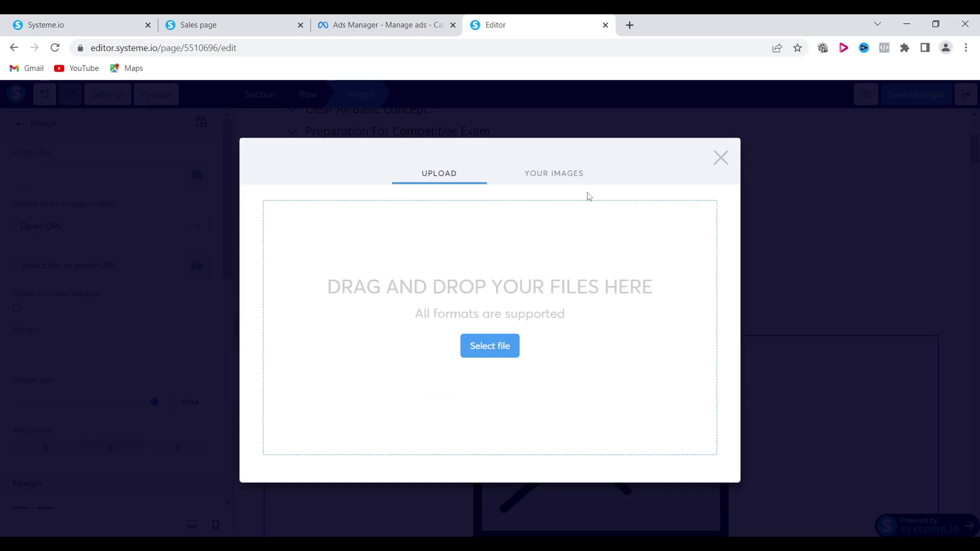
- Look through the image files in the Downloads folder for a suitable course picture, and close the file selection without choosing one
left_click(494, 348)
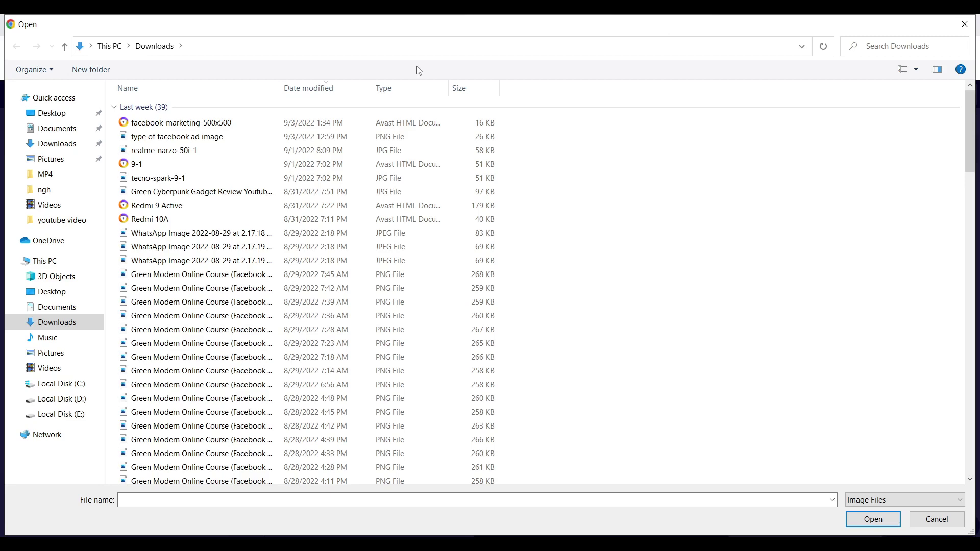
scroll(429, 72, "down", 2)
scroll(543, 223, "down", 2)
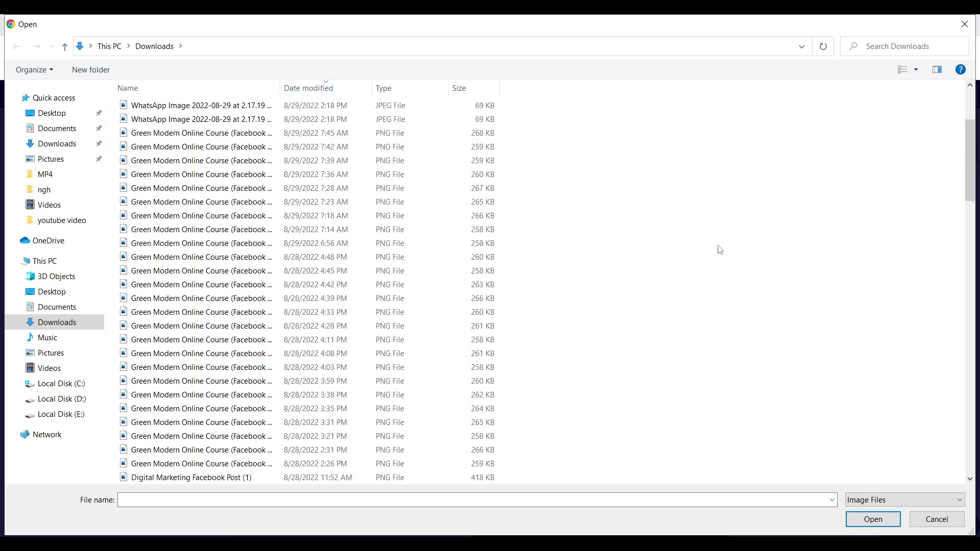
scroll(720, 249, "down", 3)
scroll(719, 249, "down", 2)
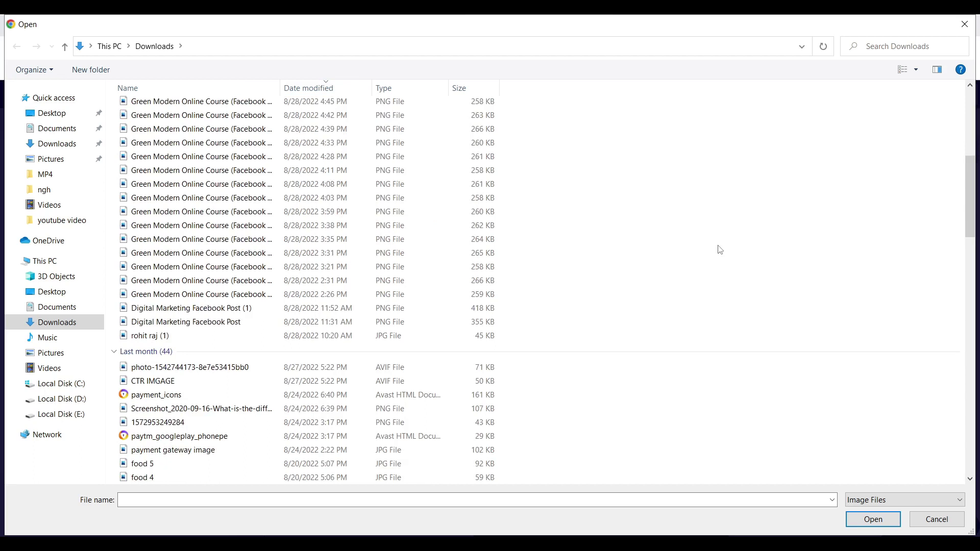
scroll(194, 457, "down", 2)
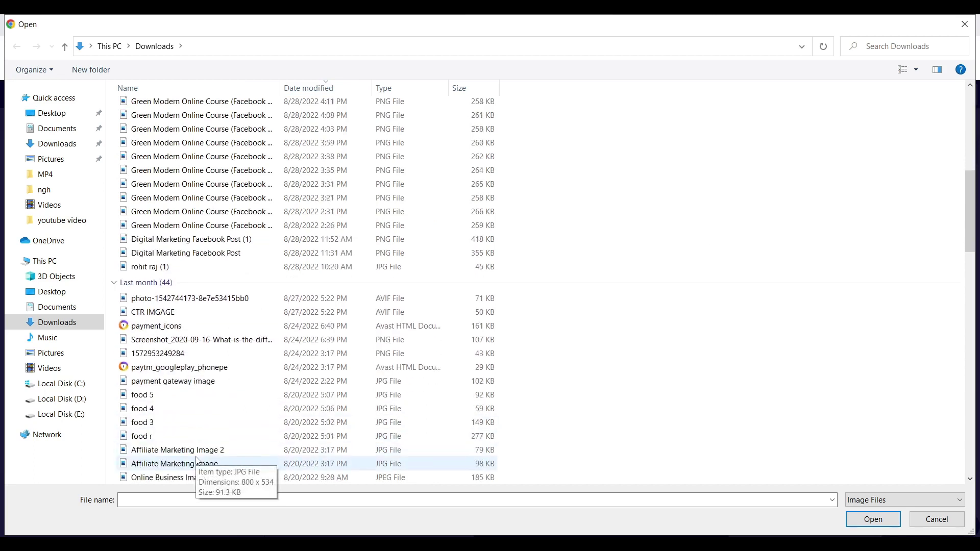
scroll(219, 419, "down", 4)
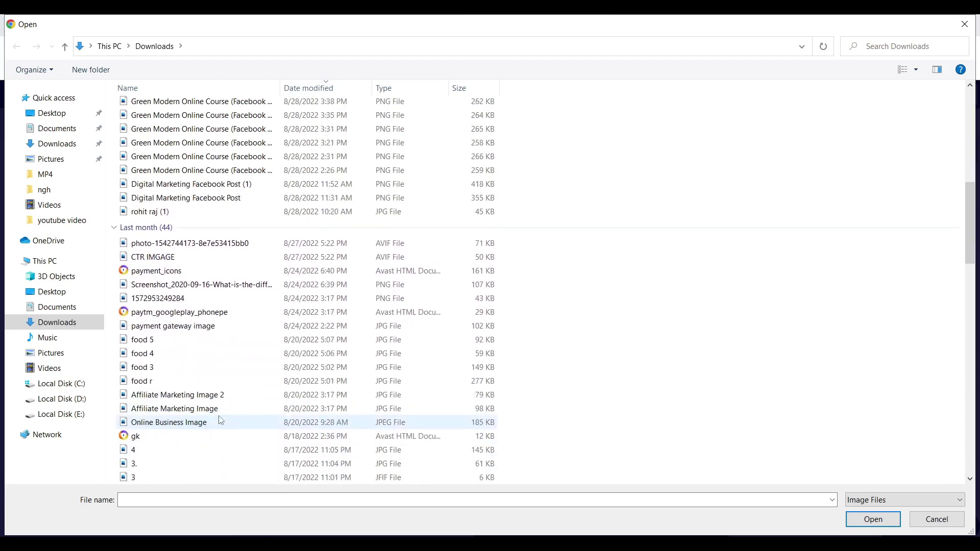
scroll(221, 419, "down", 3)
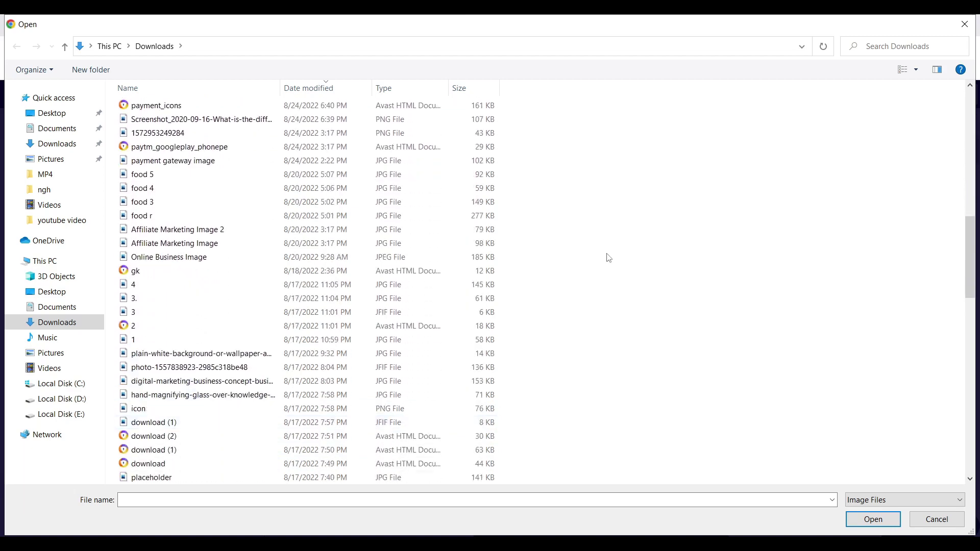
scroll(608, 258, "up", 15)
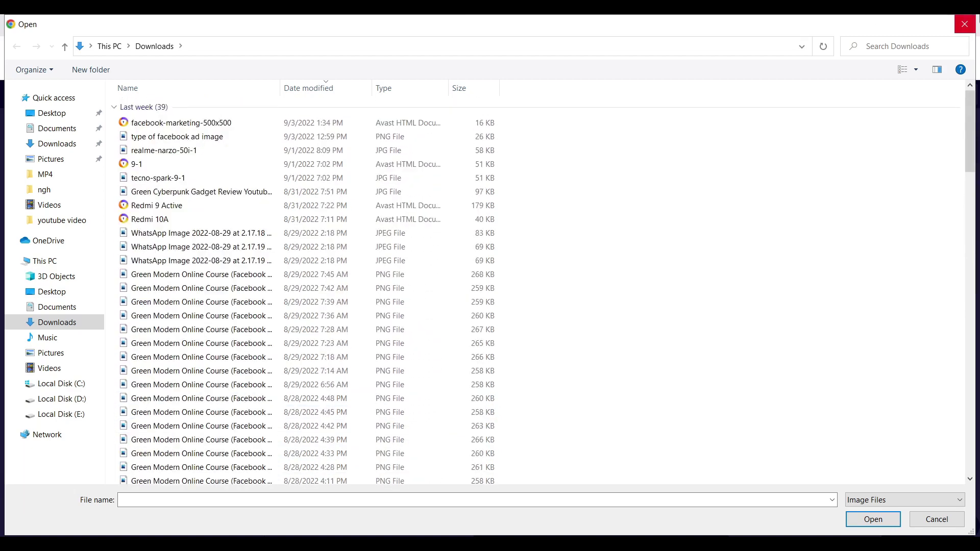
left_click(965, 24)
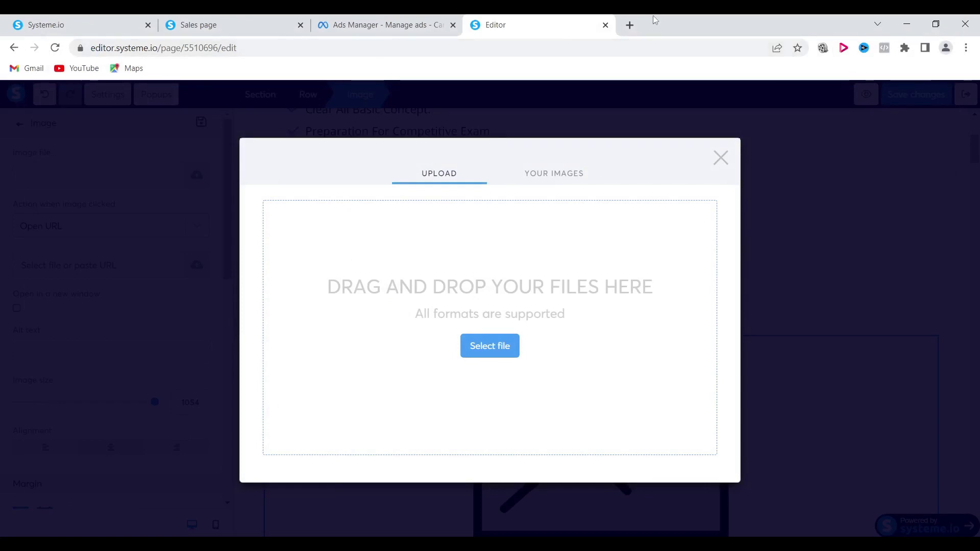
- Search Google in a new browser tab for "study material pic"
left_click(629, 25)
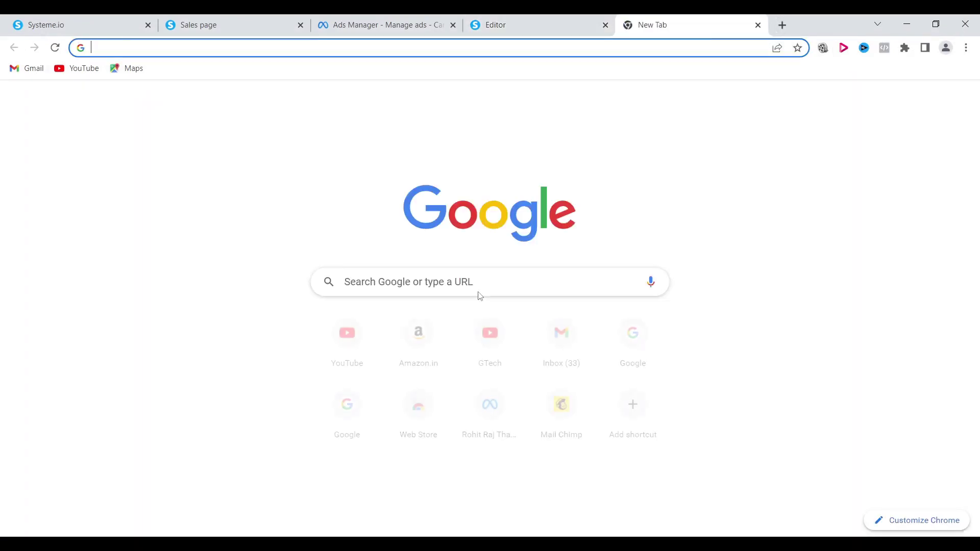
left_click(488, 277)
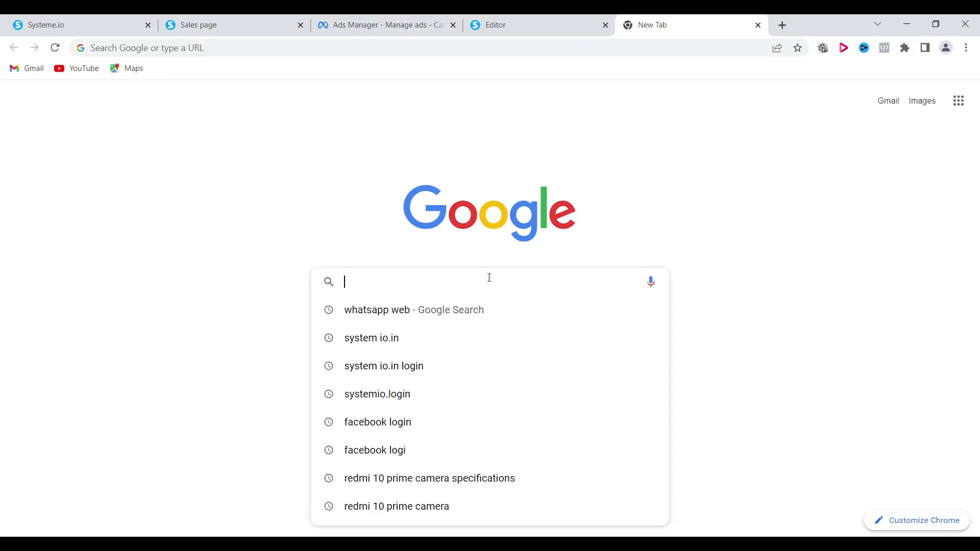
type("study materi")
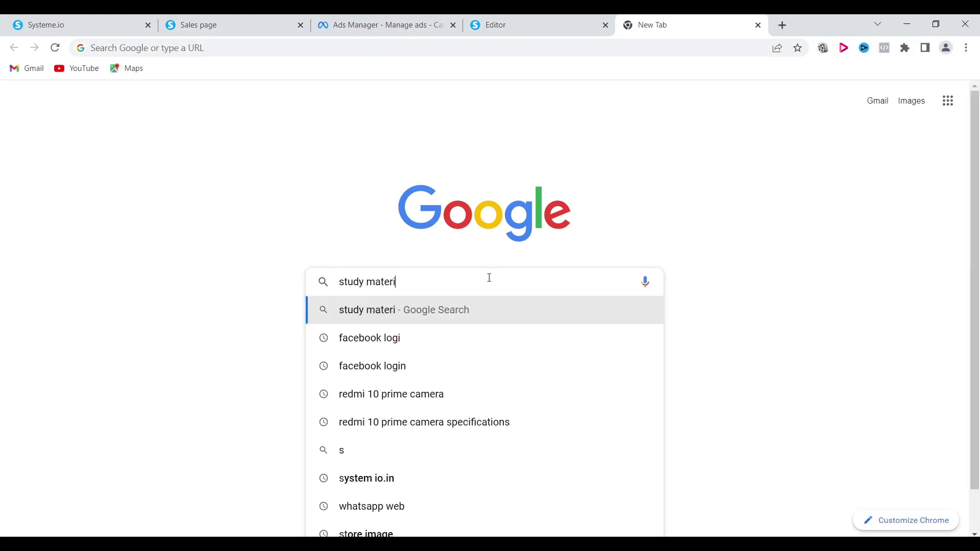
type("al pic")
key("Return")
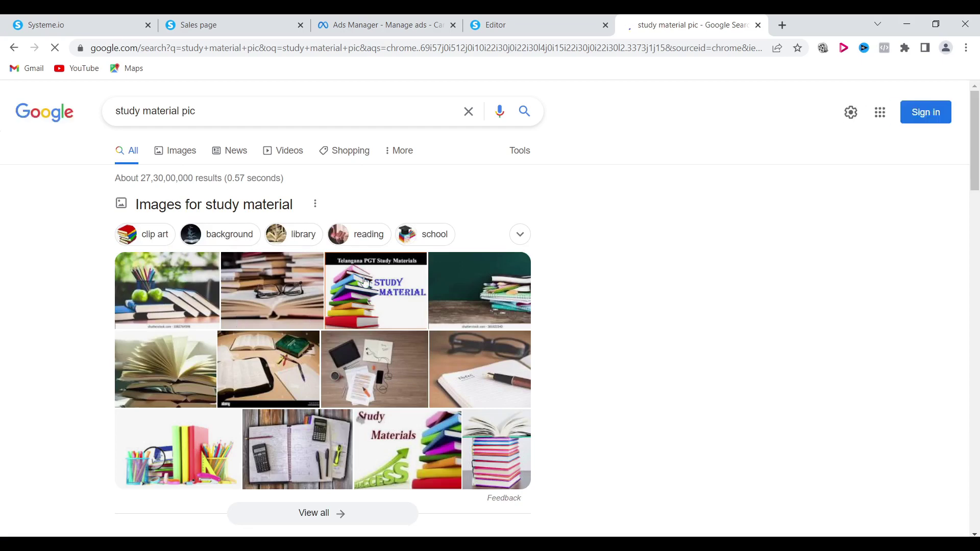
- Save the 123RF picture of school supplies with upright books on a white background to the Downloads folder under its suggested name
left_click(189, 438)
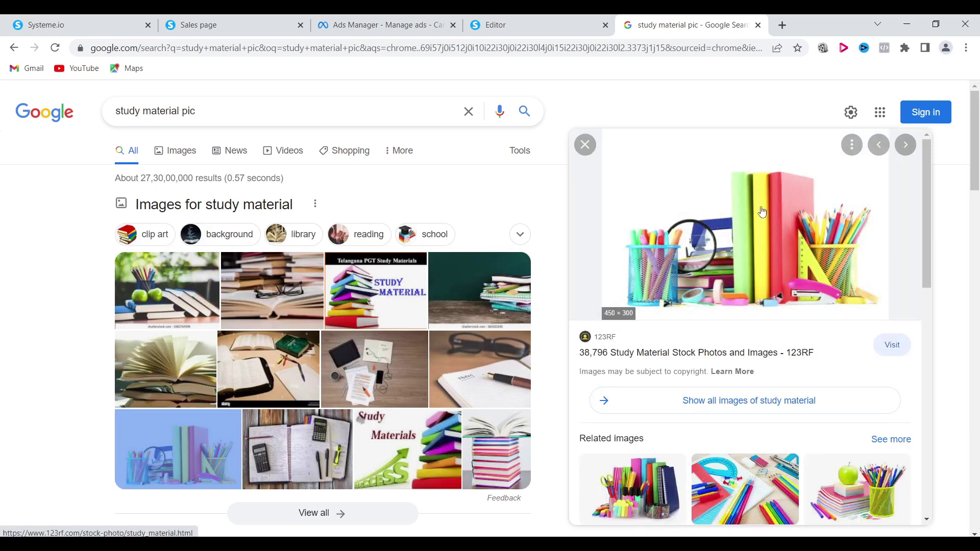
right_click(762, 212)
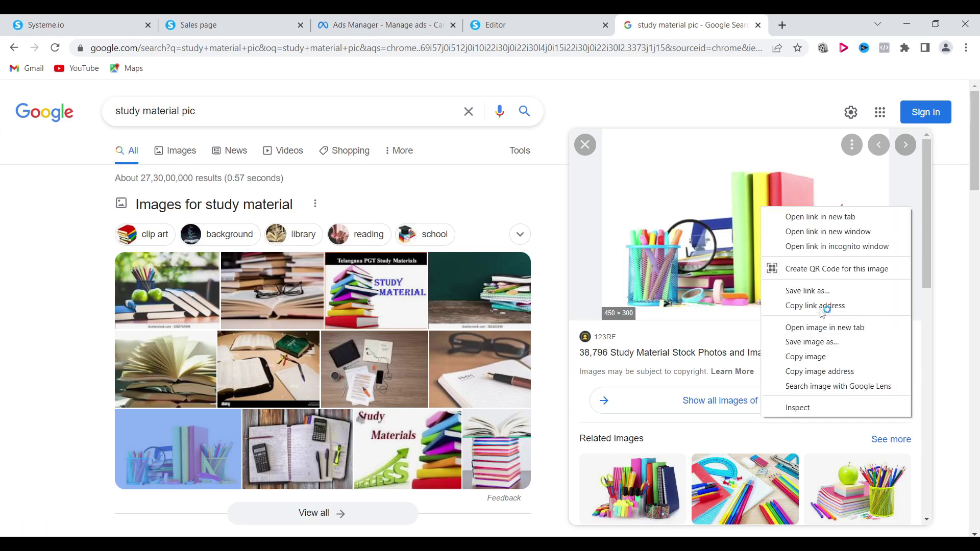
left_click(818, 342)
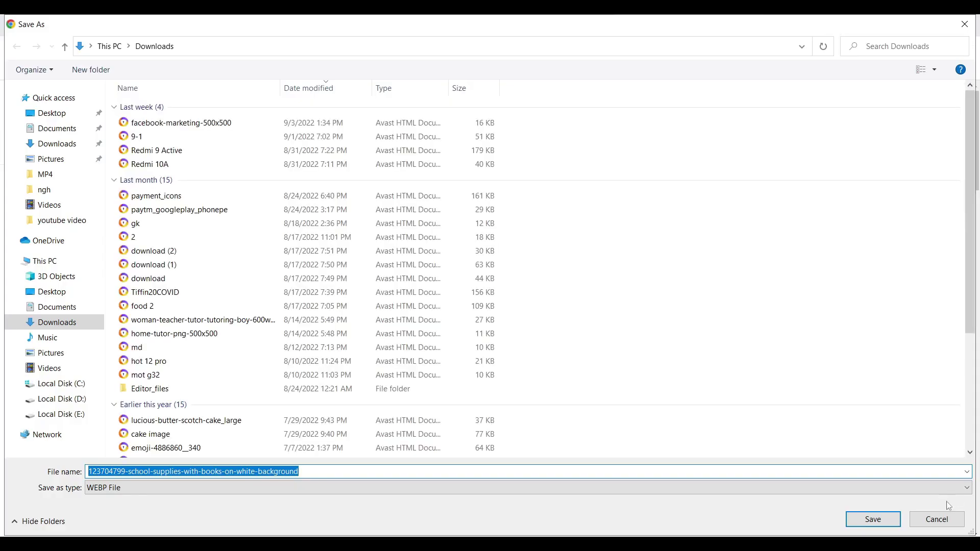
left_click(873, 519)
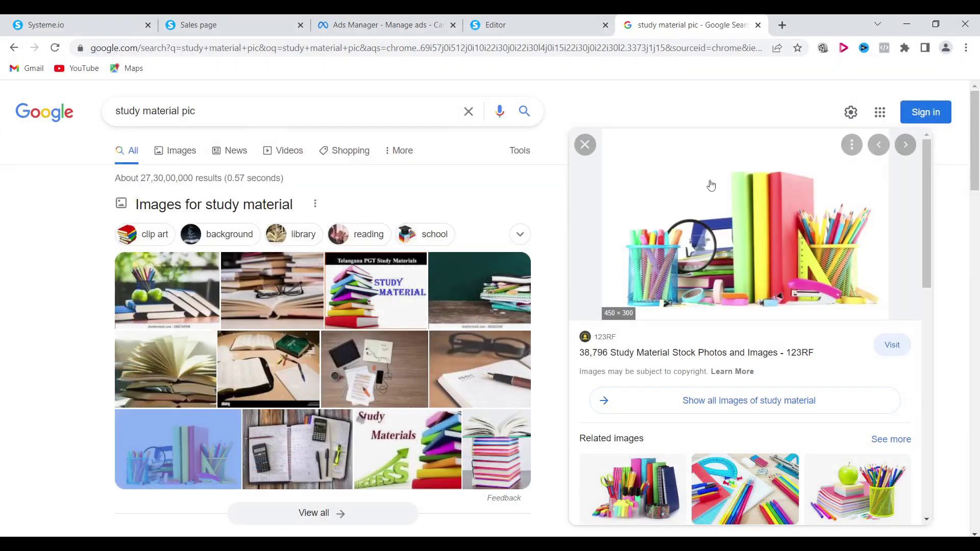
- Back in the systeme.io editor, upload 123704799-school-supplies-with-books-on-white-background and insert it into the image element
left_click(529, 25)
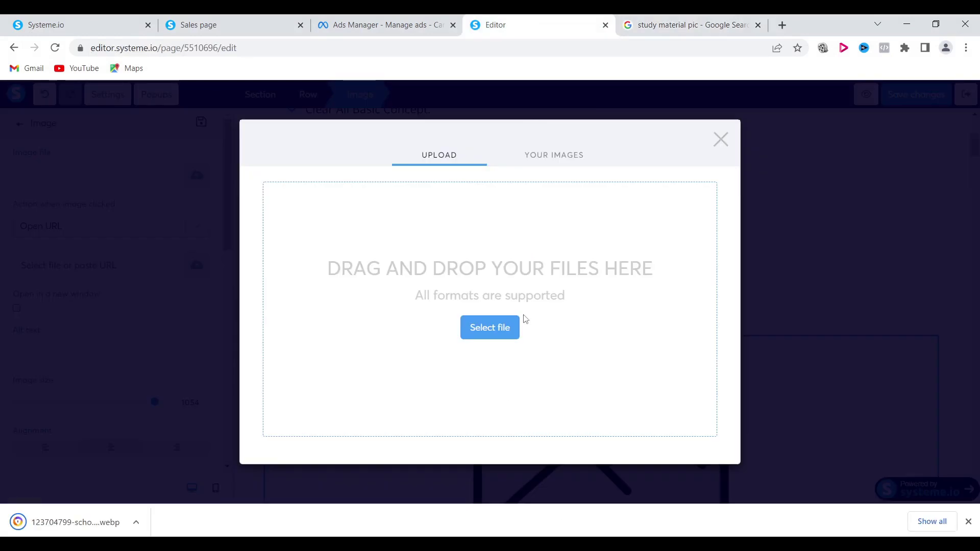
left_click(494, 329)
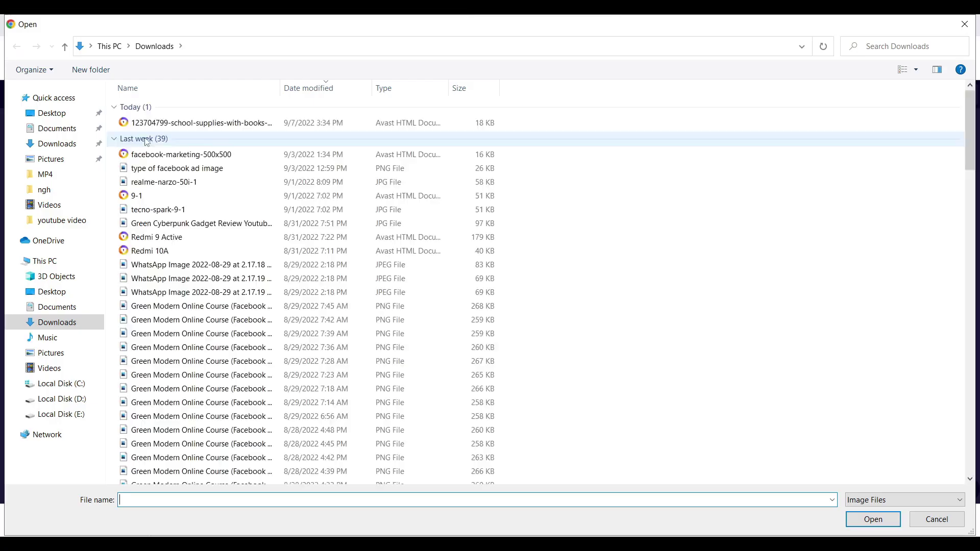
left_click(168, 123)
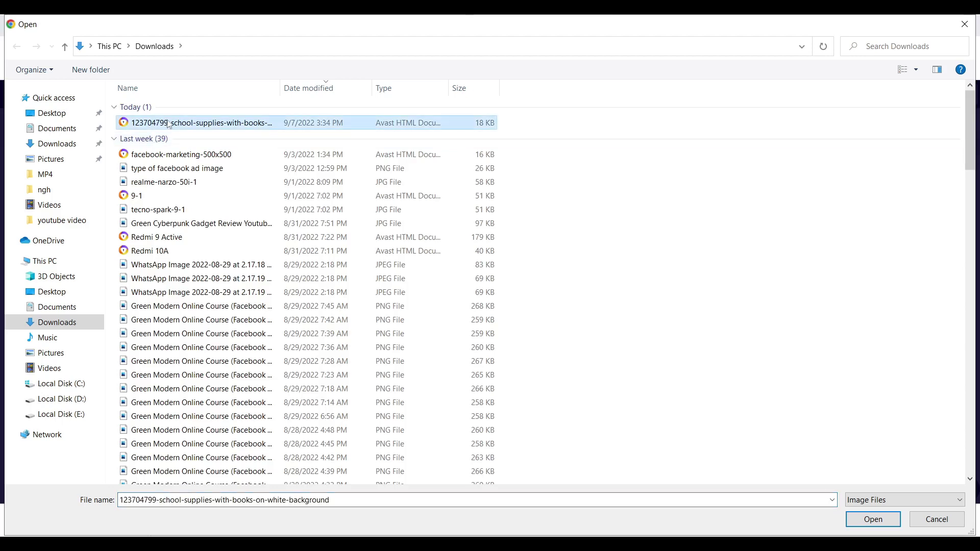
double_click(168, 123)
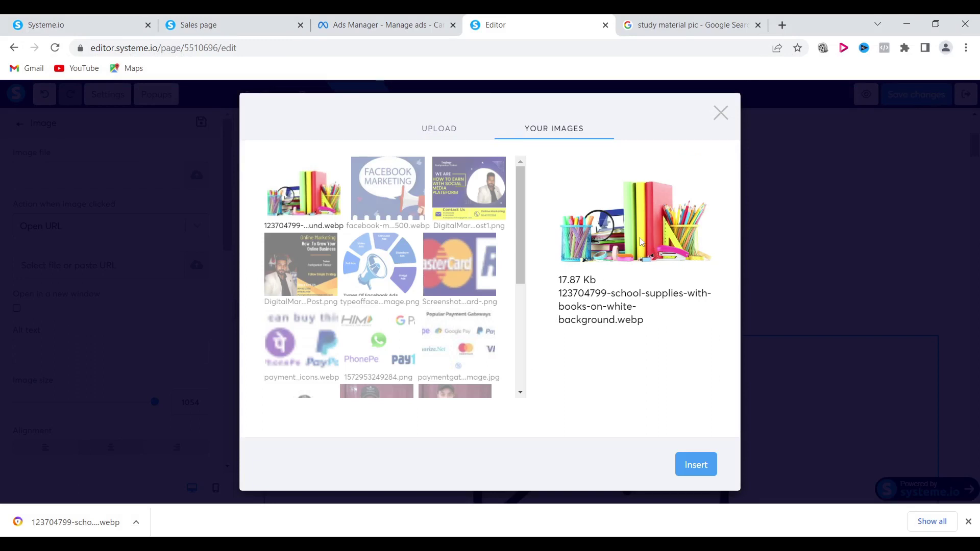
left_click(695, 465)
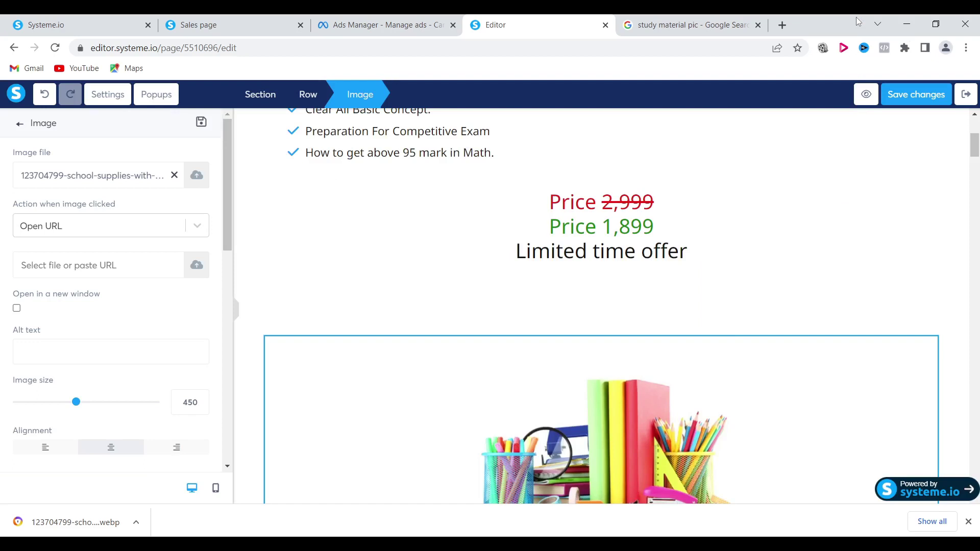
left_click(900, 247)
- Add a button element below the school supplies image, above the yellow student-count section
scroll(900, 247, "down", 3)
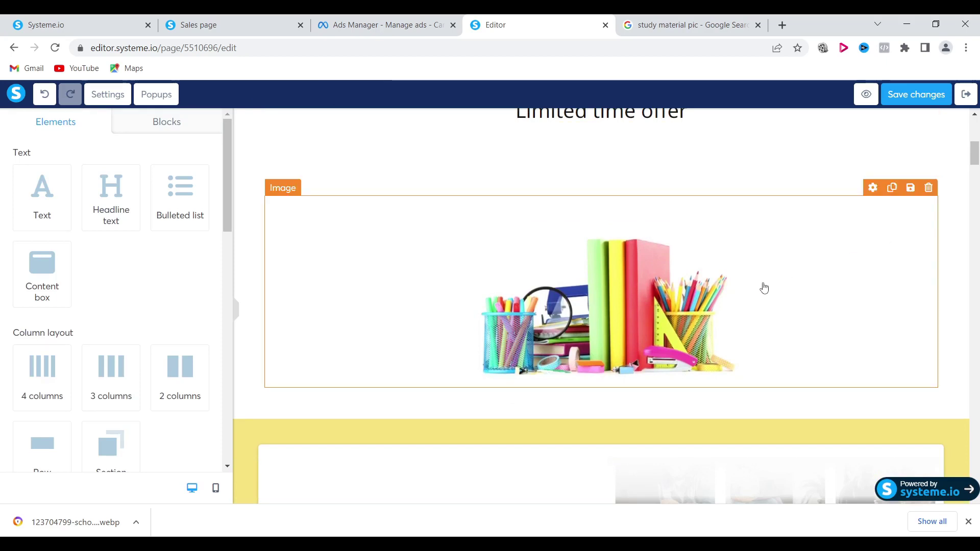
scroll(764, 286, "down", 3)
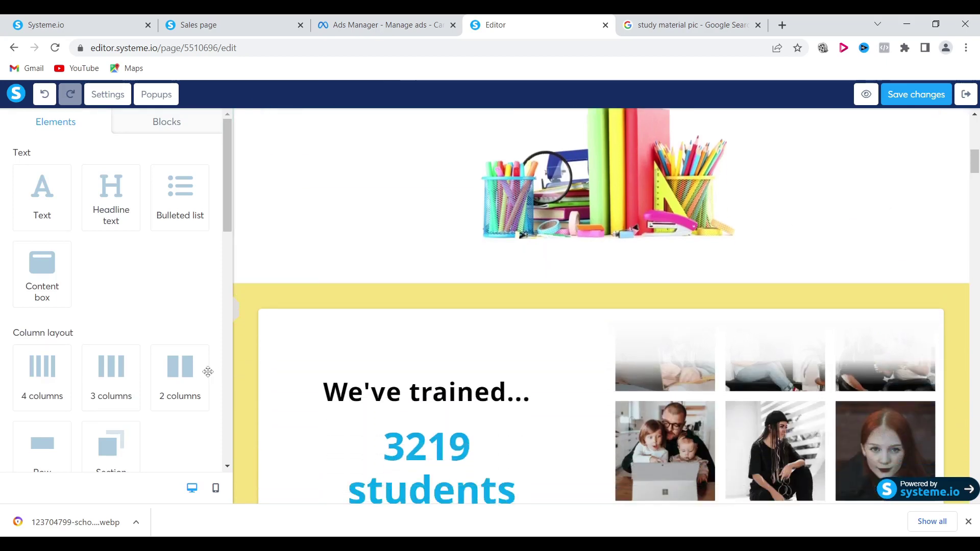
scroll(208, 372, "down", 10)
scroll(207, 376, "up", 5)
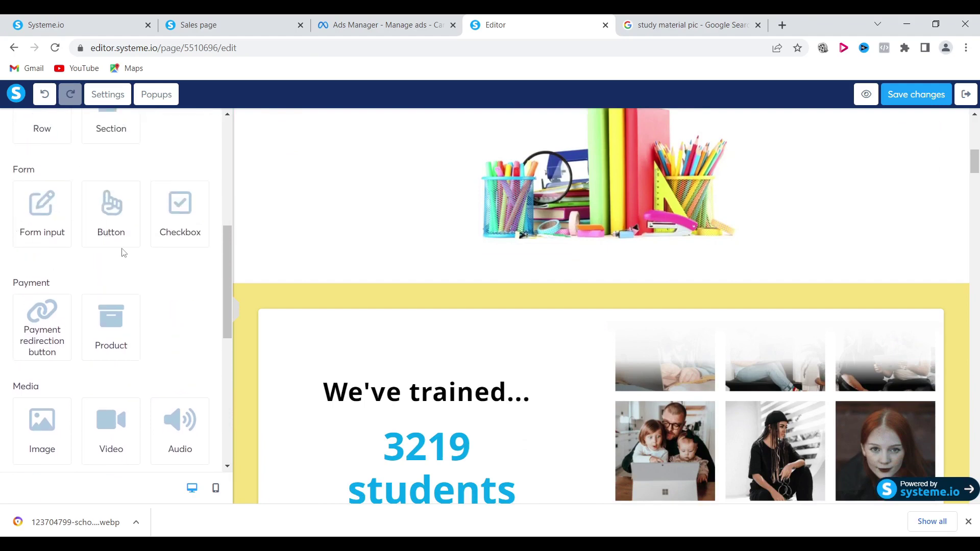
left_click_drag(116, 215, 625, 262)
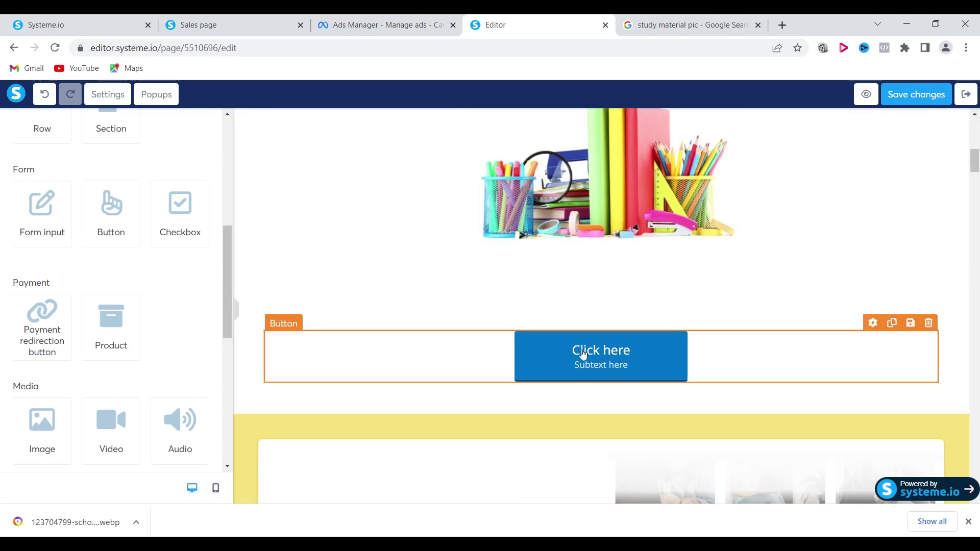
- Set the new button's top margin to 1 and keep its bottom margin at 0
left_click(632, 354)
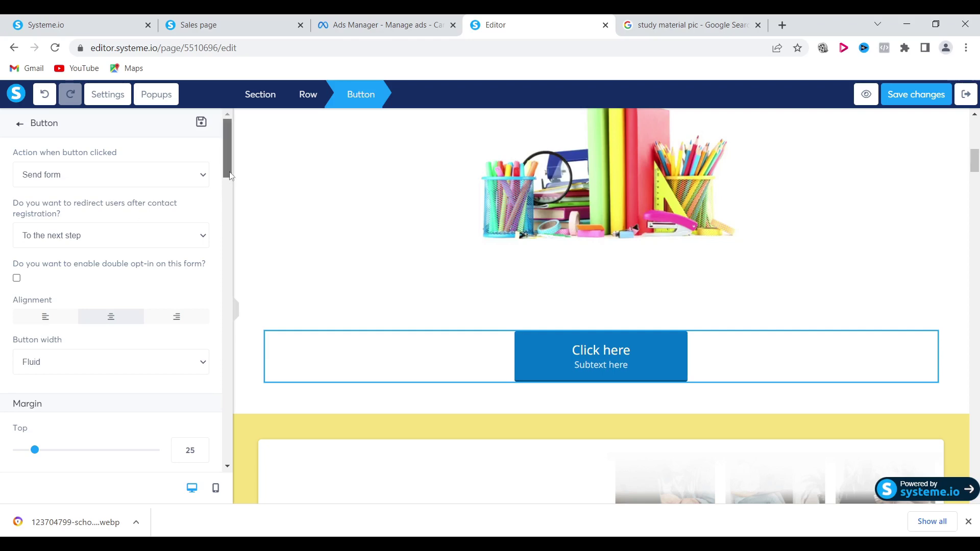
left_click_drag(230, 175, 228, 213)
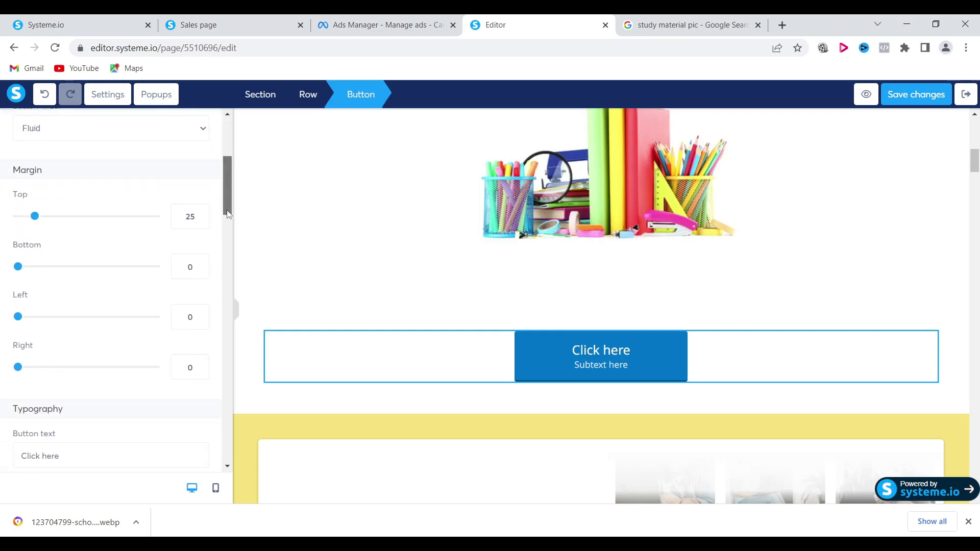
left_click_drag(38, 221, 20, 219)
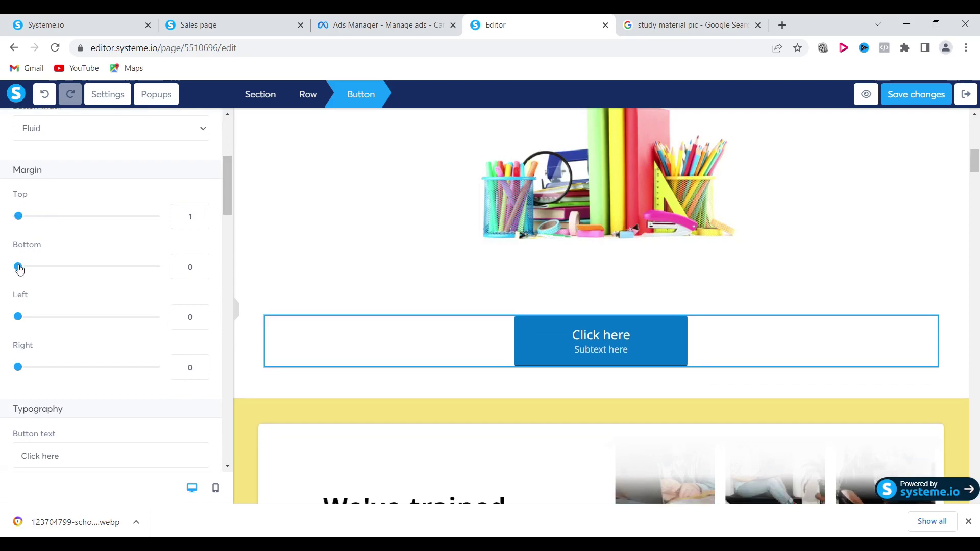
mouse_move(30, 270)
left_mouse_down()
mouse_move(39, 267)
mouse_move(13, 268)
left_mouse_up()
- Replace the button's main text with "Enroll Now"
scroll(105, 300, "down", 3)
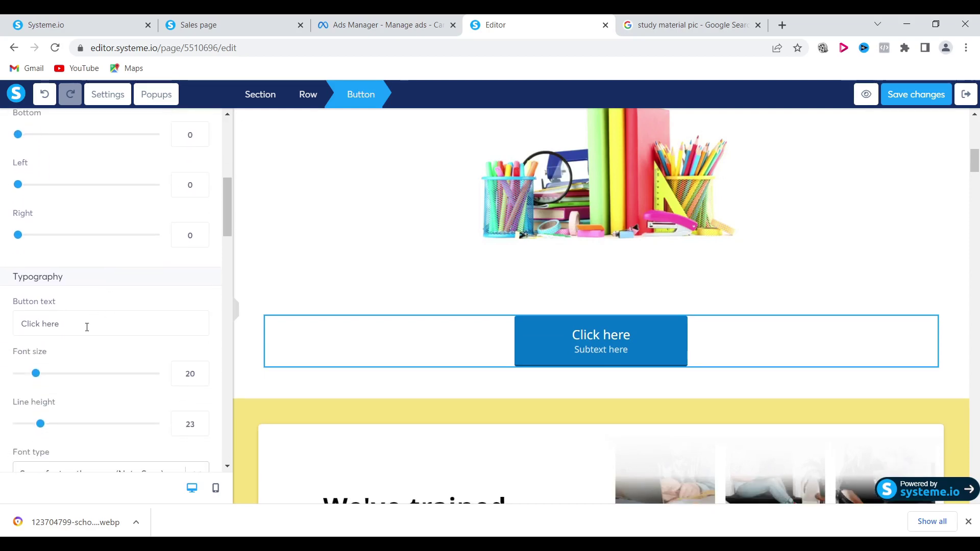
left_click(87, 327)
key("BackSpace")
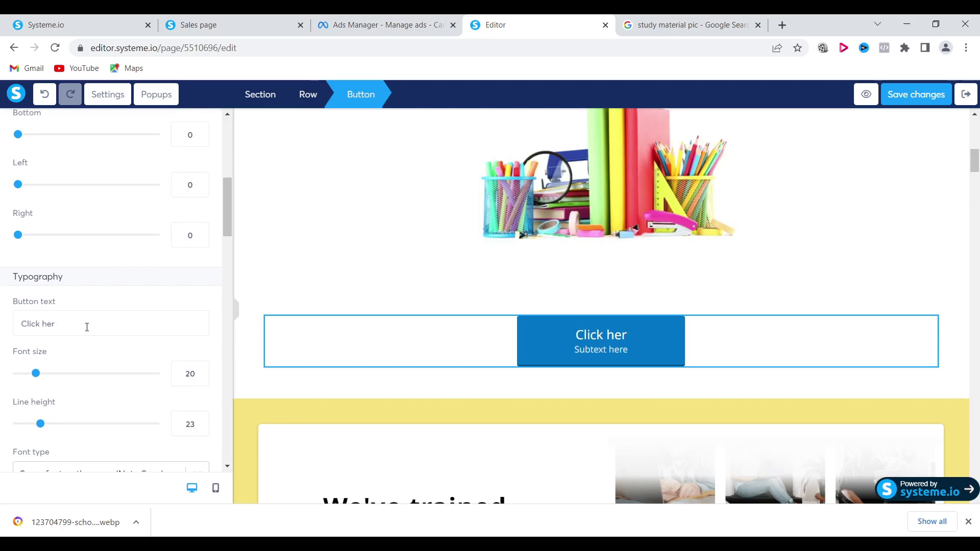
key("BackSpace")
key("BackSpace")
key("BackSpace")
key("BackSpace")
key("BackSpace")
key("BackSpace")
key("BackSpace")
key("BackSpace")
key("BackSpace")
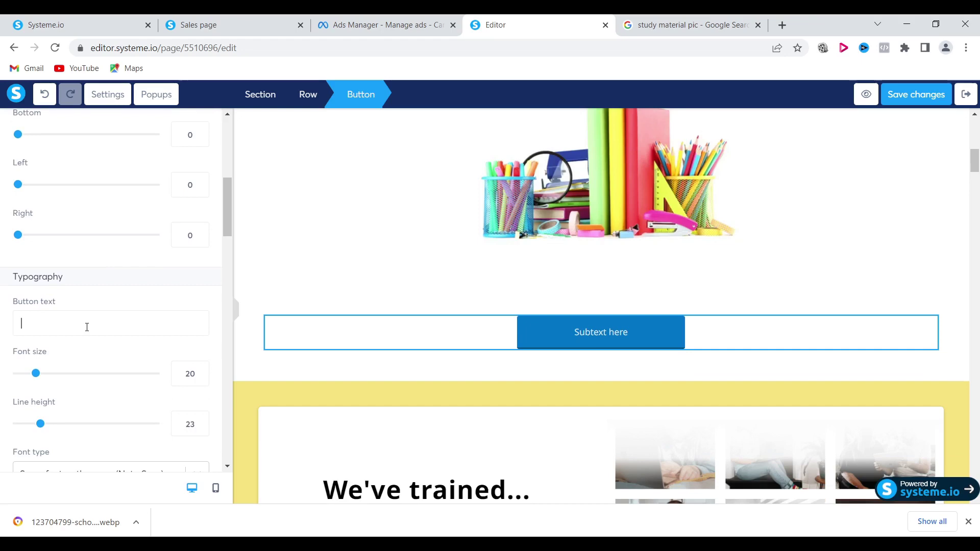
type("Enro")
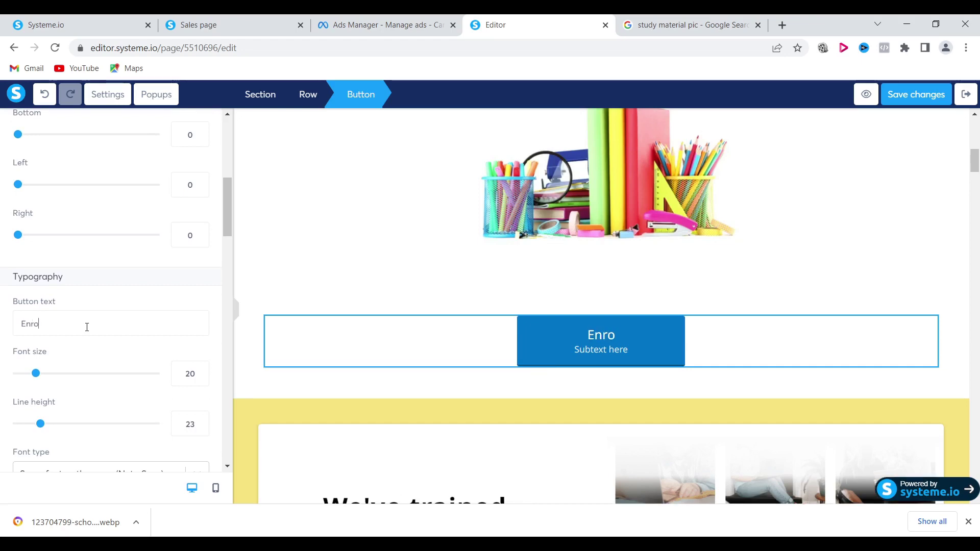
type("ll Now")
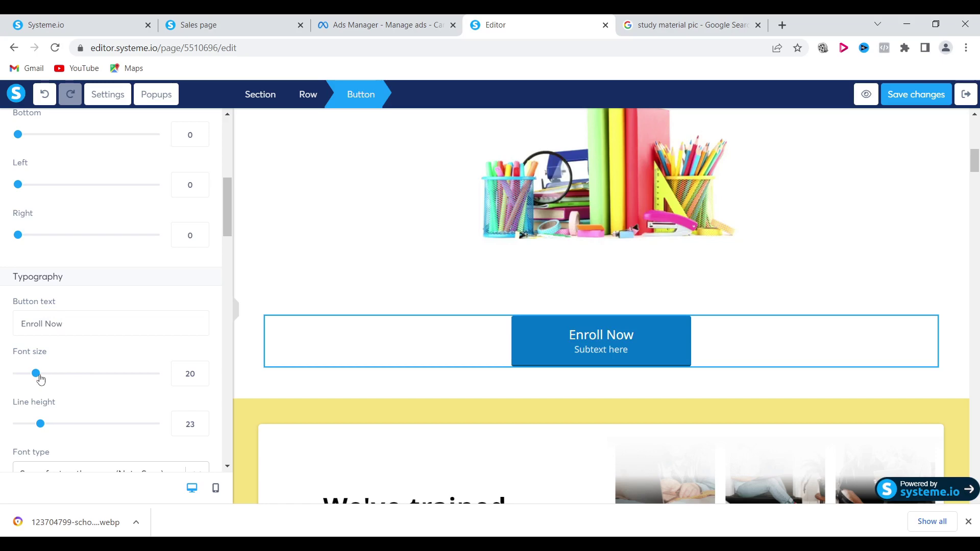
- Set the Enroll Now button's main text to font size 29 and line height 20
left_click_drag(40, 378, 50, 376)
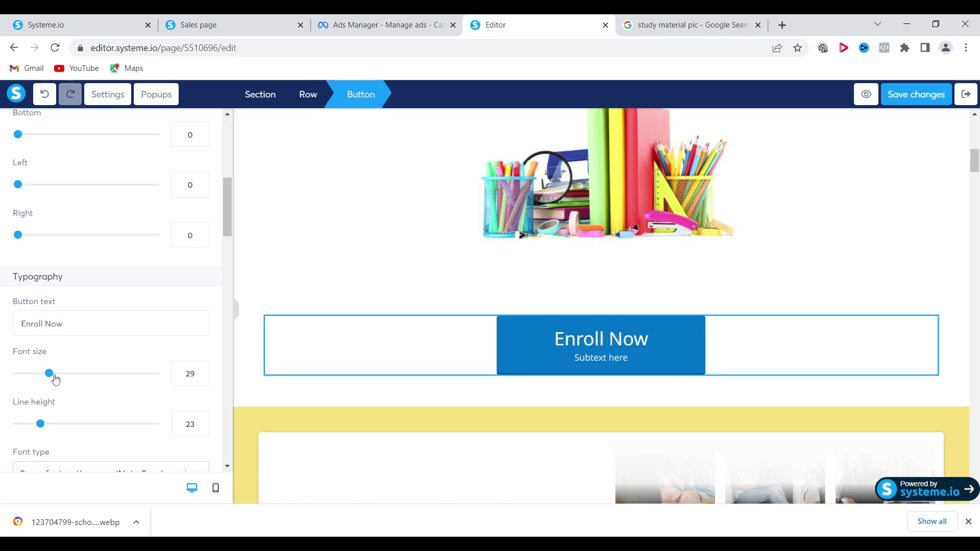
scroll(88, 378, "down", 1)
scroll(87, 379, "down", 3)
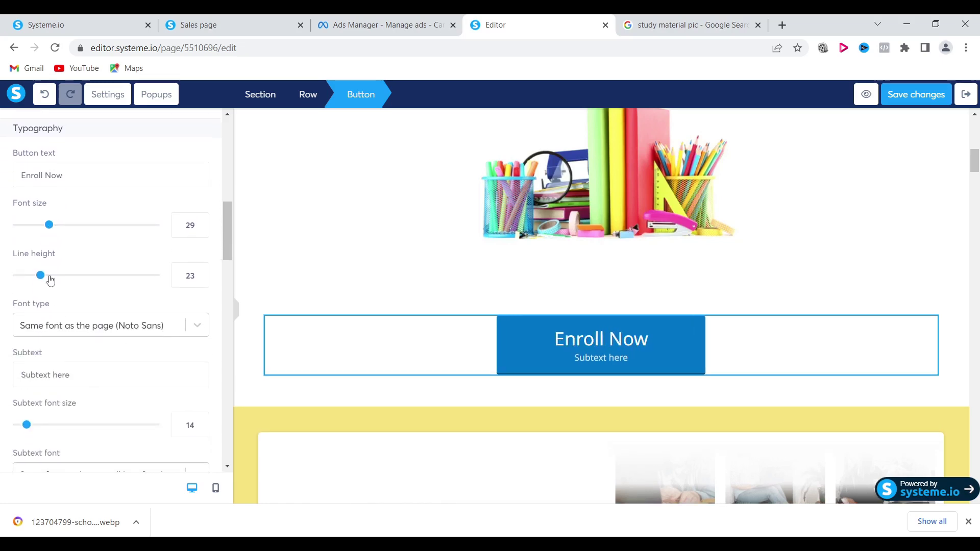
left_click_drag(40, 278, 37, 277)
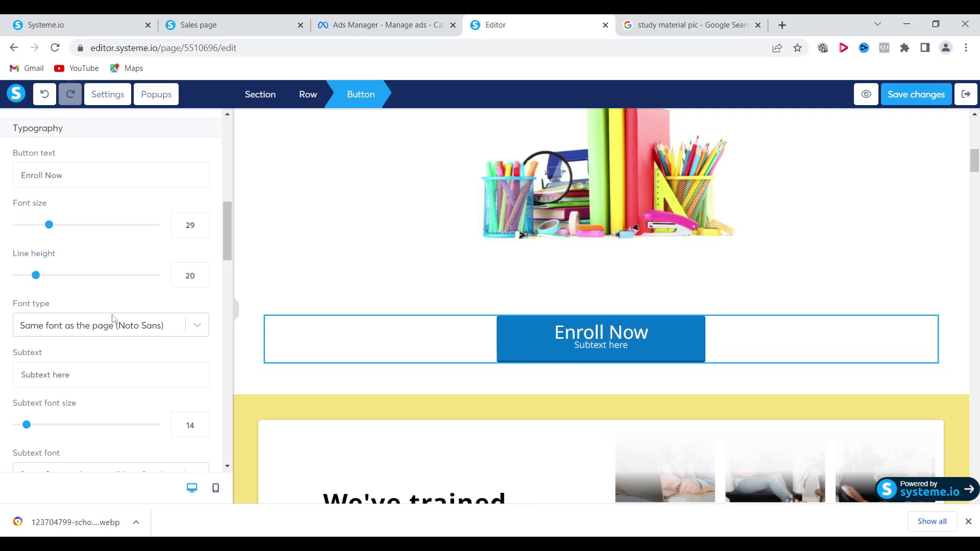
- Replace the Enroll Now button's subtext with "Offer Expire soon" and set the subtext font size to 16
scroll(136, 339, "down", 1)
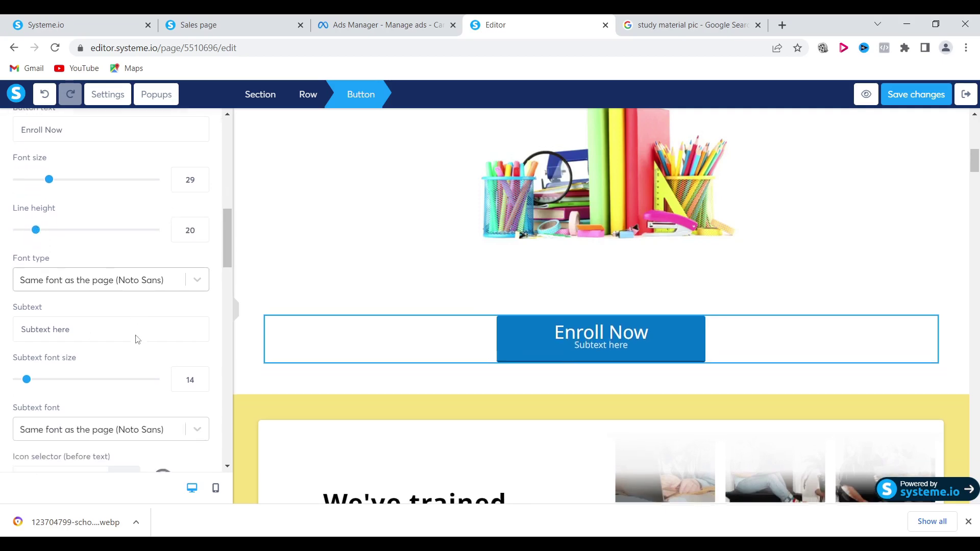
double_click(83, 325)
key("BackSpace")
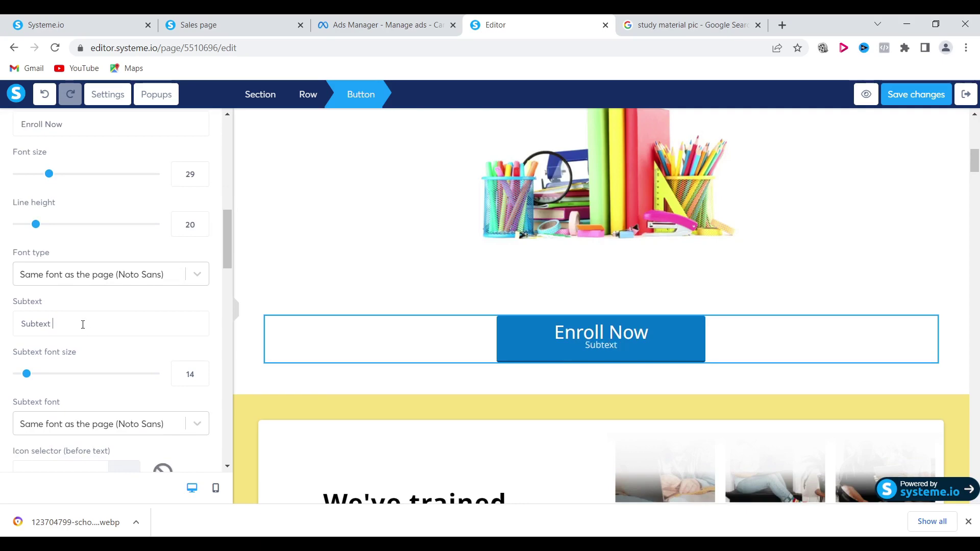
key("BackSpace")
key("BackSpace")
key("BackSpace")
key("BackSpace")
key("BackSpace")
key("BackSpace")
key("BackSpace")
key("BackSpace")
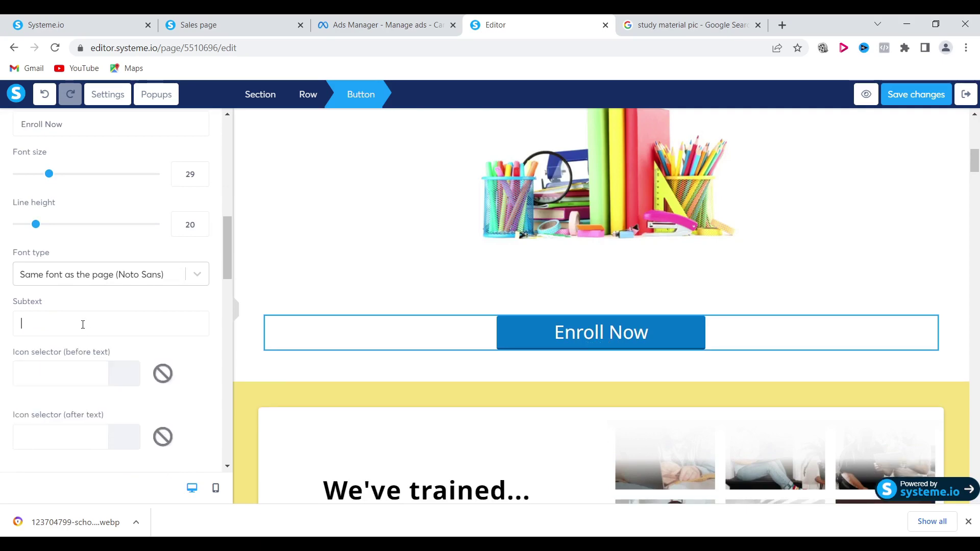
type("o")
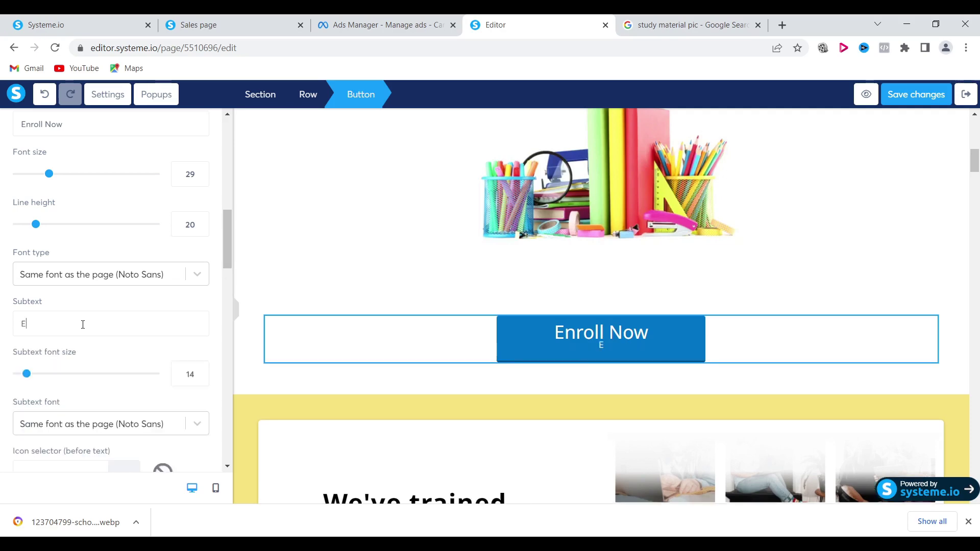
key("BackSpace")
type("Od")
key("BackSpace")
type("ffer ")
type("ES")
key("BackSpace")
type("s")
key("BackSpace")
type("xpire soon")
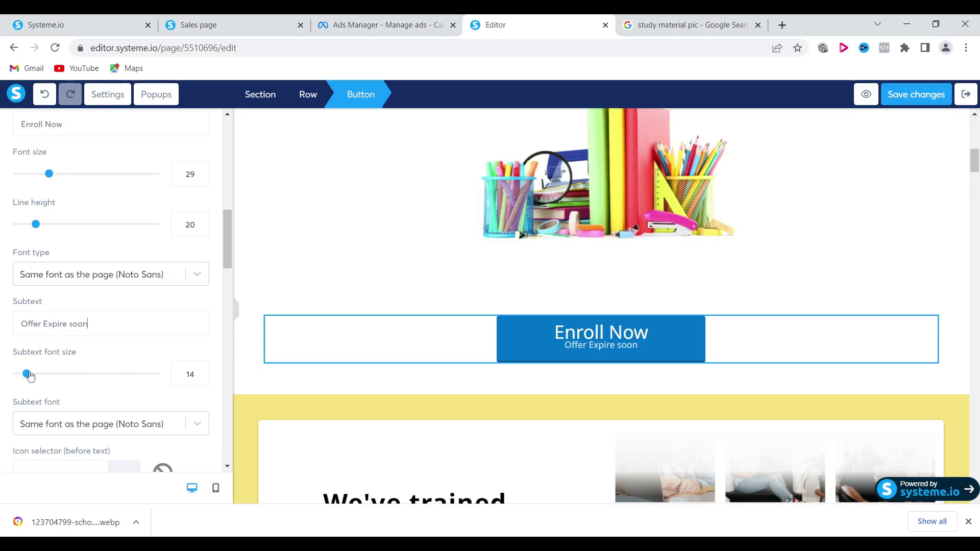
left_click_drag(29, 377, 30, 379)
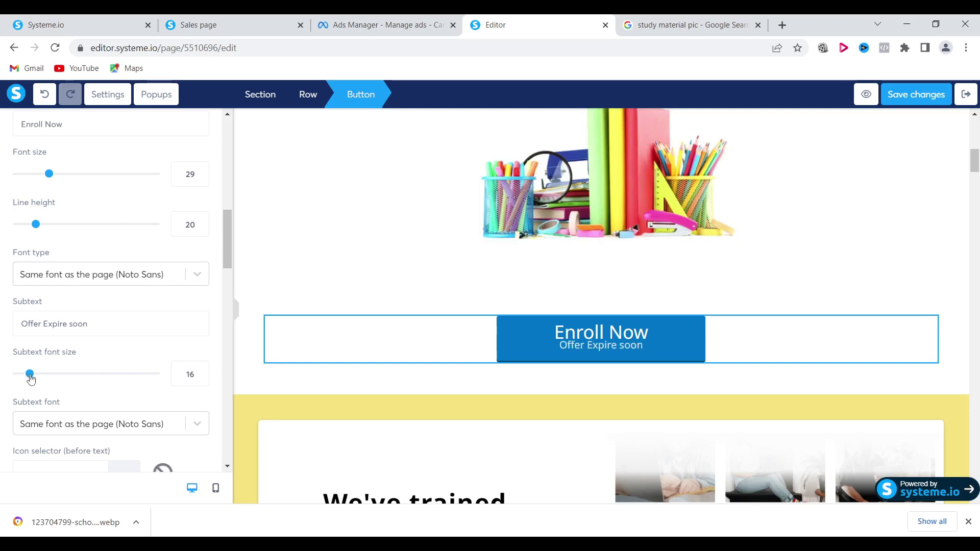
- Change the Enroll Now button's background color to a solid dark red
scroll(122, 330, "down", 2)
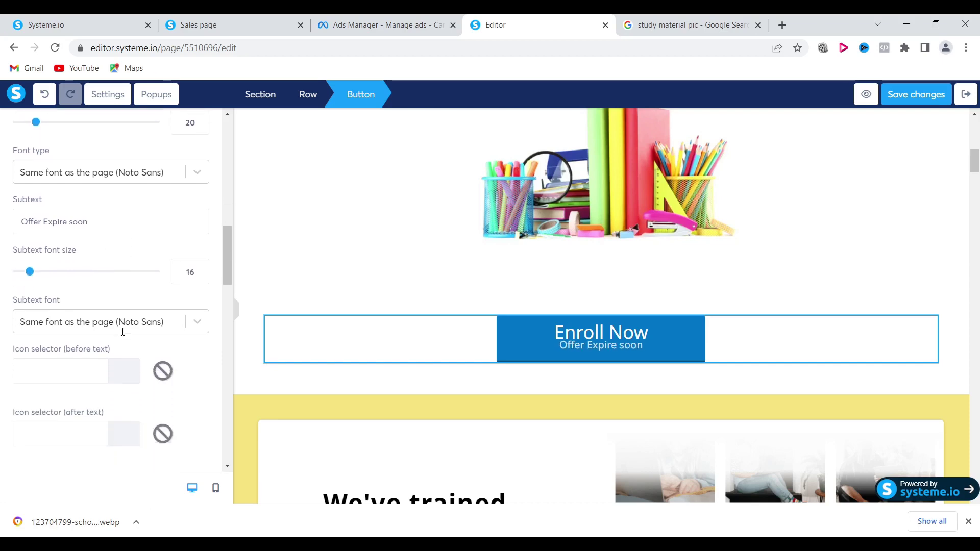
scroll(123, 331, "down", 3)
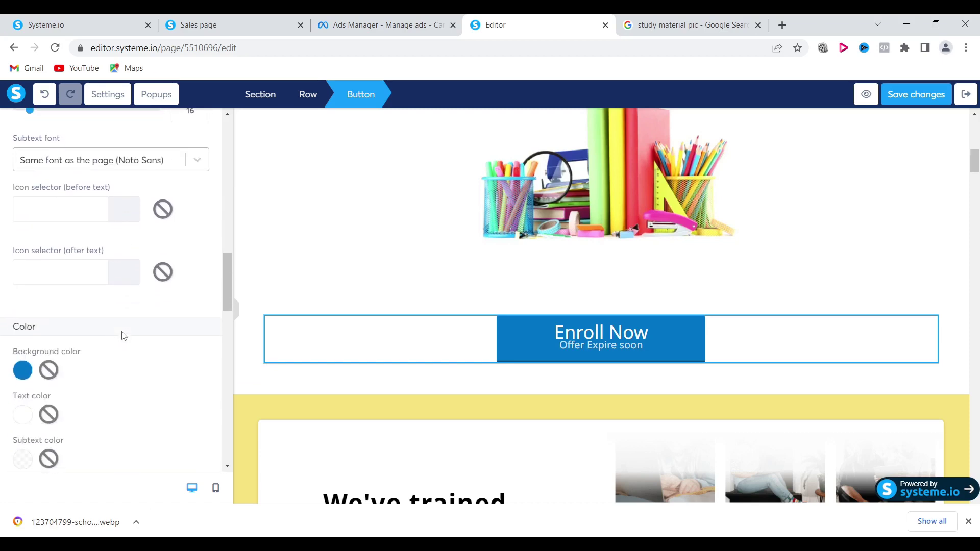
left_click(23, 371)
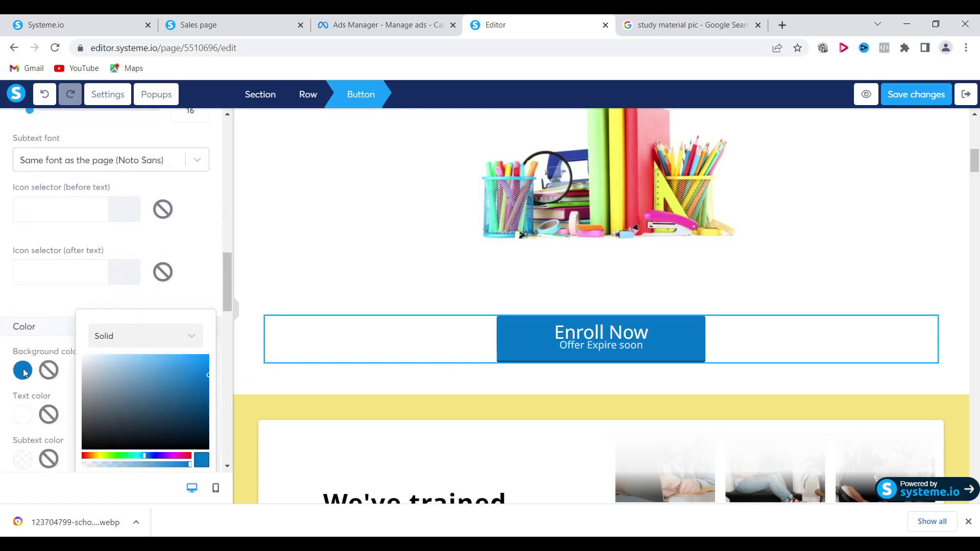
left_click(84, 456)
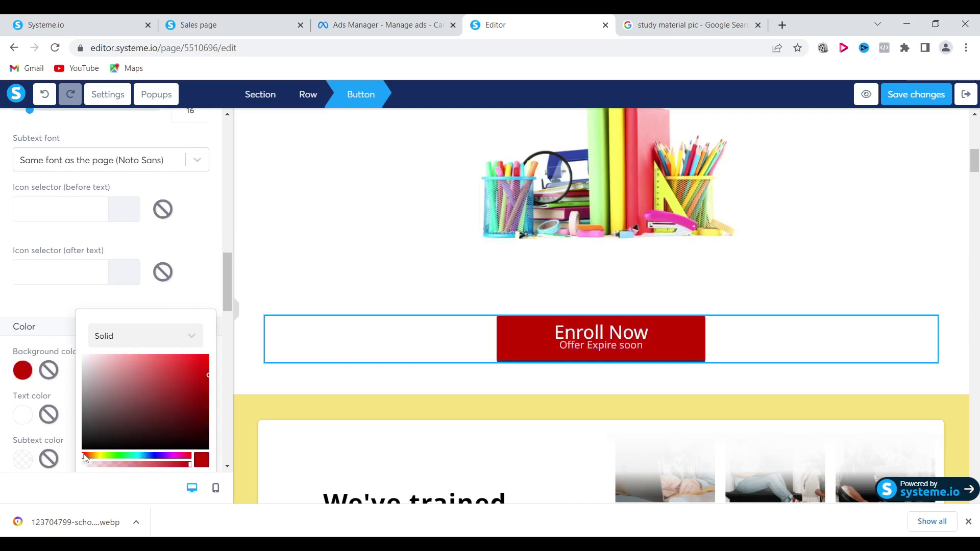
left_click(389, 253)
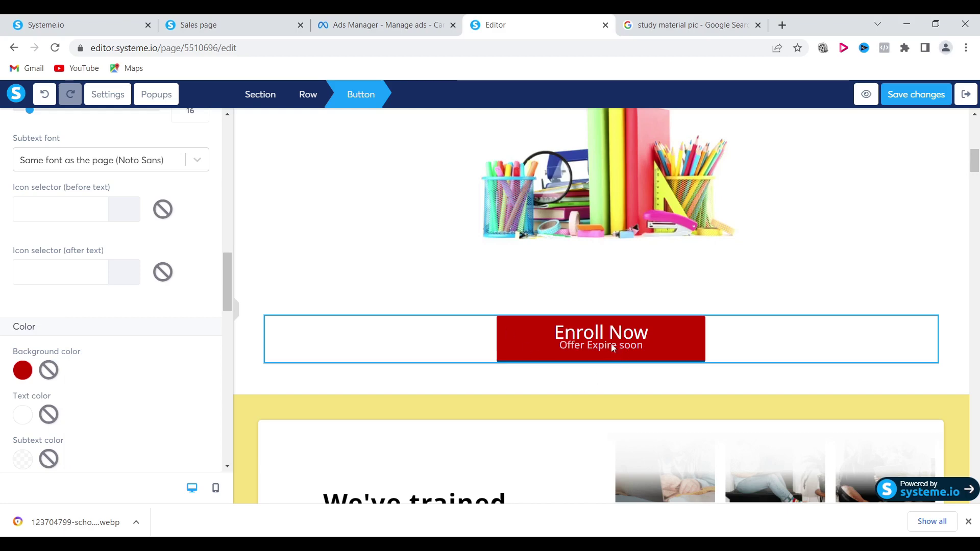
key("Escape")
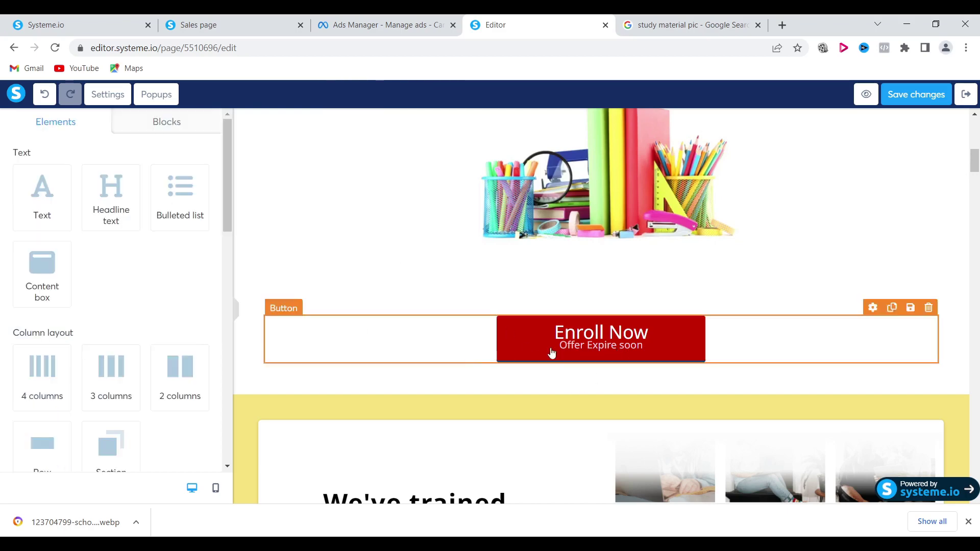
- Adjust the red Enroll Now button's typography to font size 30 and line height 28
left_click(513, 339)
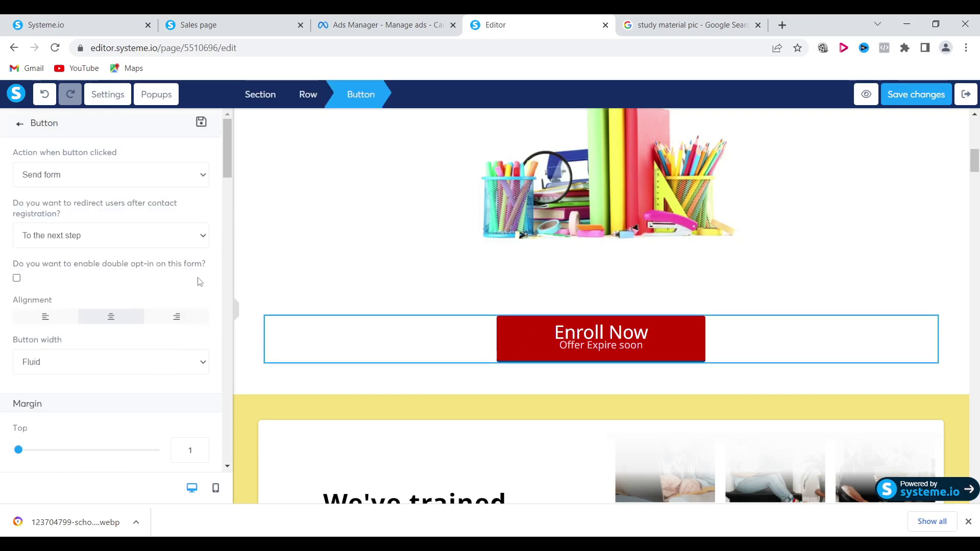
left_click(231, 301)
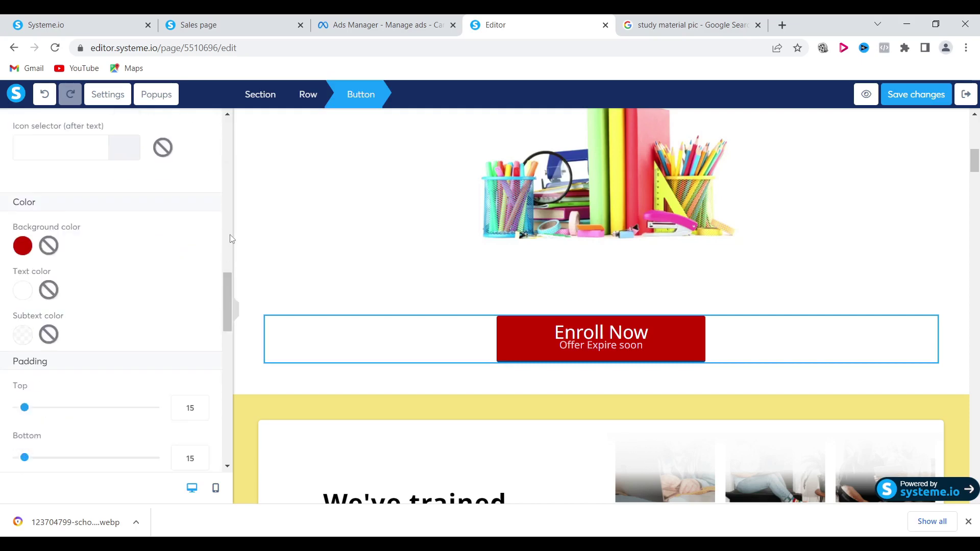
left_click_drag(228, 300, 224, 142)
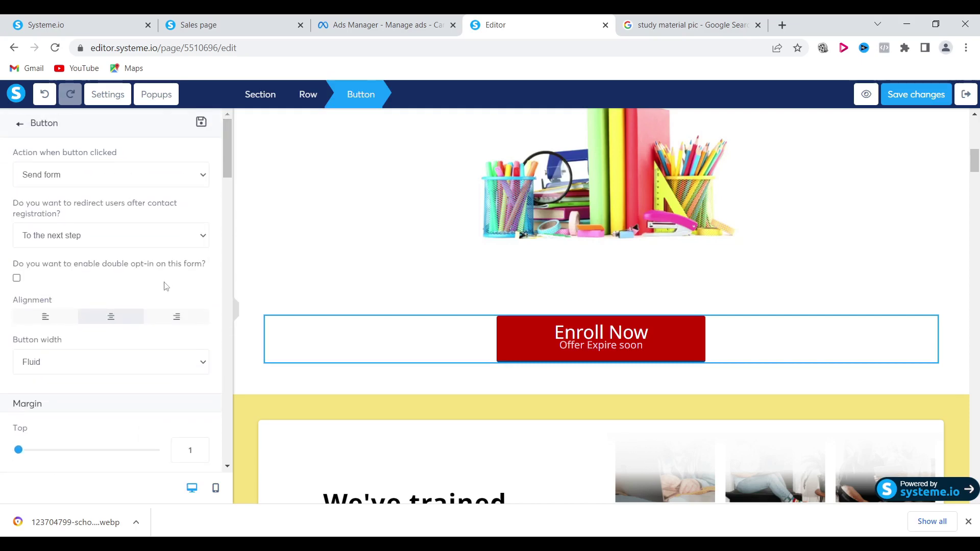
scroll(166, 286, "down", 1)
scroll(164, 285, "down", 5)
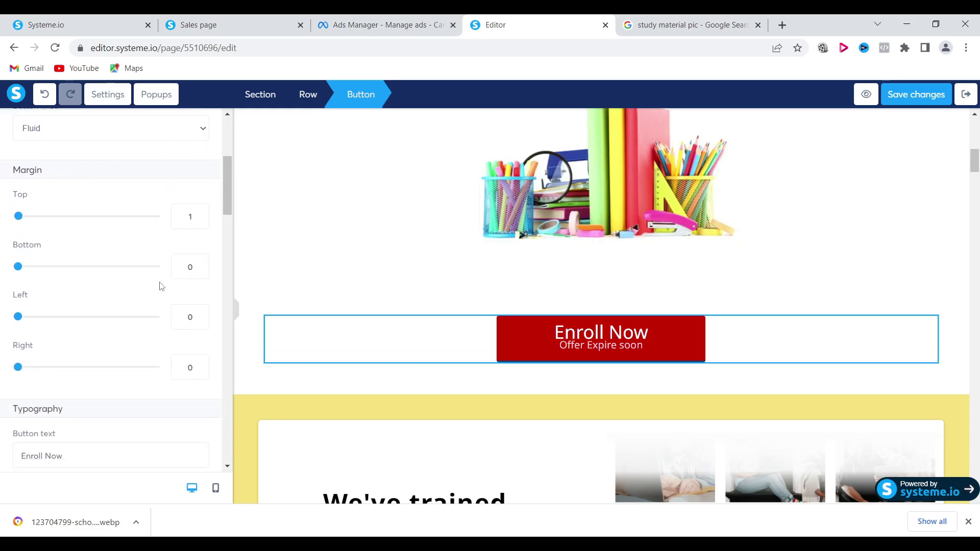
scroll(141, 289, "down", 4)
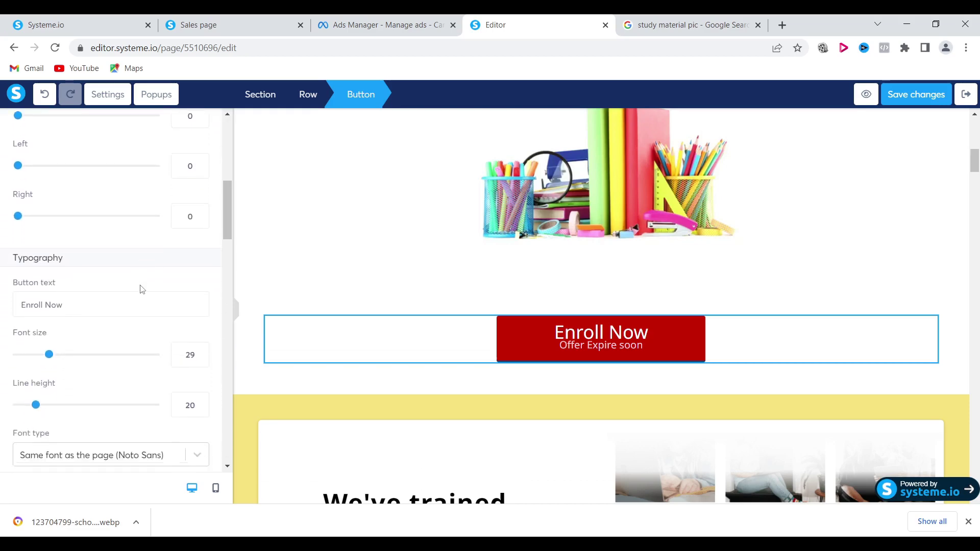
scroll(141, 286, "down", 2)
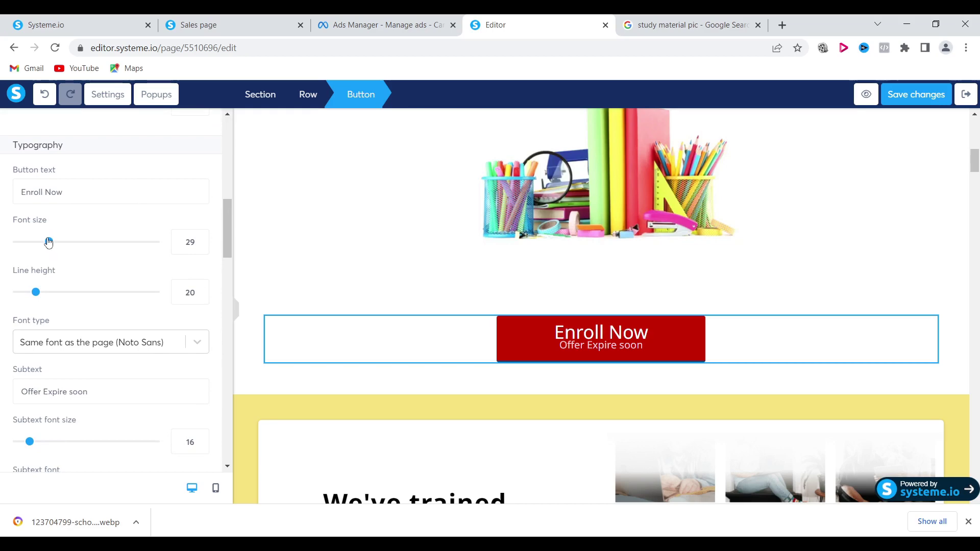
mouse_move(48, 241)
left_mouse_down()
mouse_move(35, 243)
mouse_move(63, 244)
mouse_move(52, 246)
left_mouse_up()
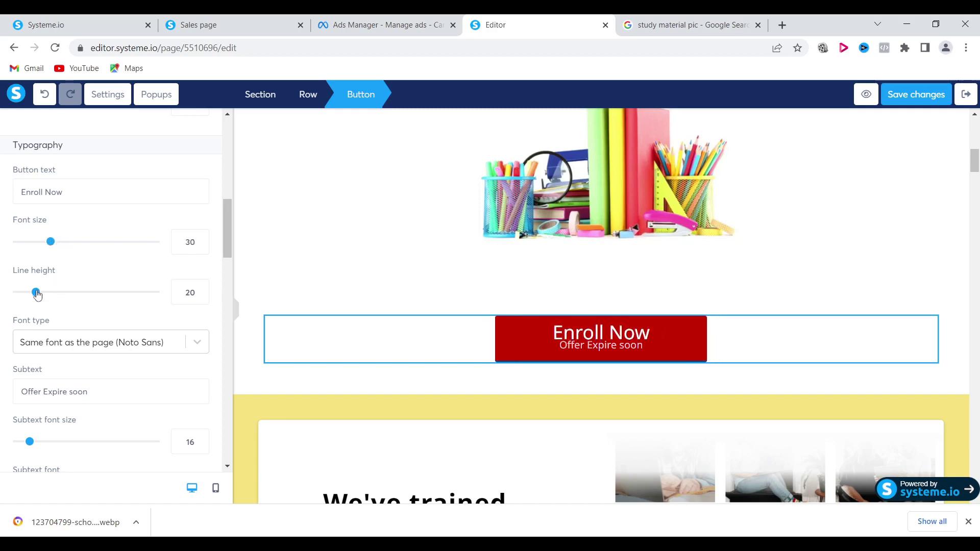
mouse_move(50, 295)
left_mouse_down()
mouse_move(60, 295)
mouse_move(49, 297)
left_mouse_up()
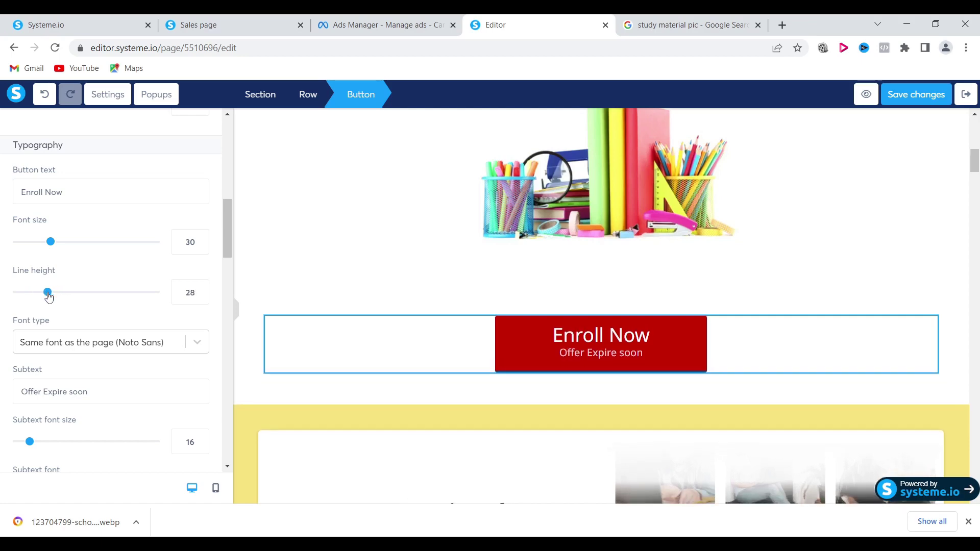
left_click(308, 251)
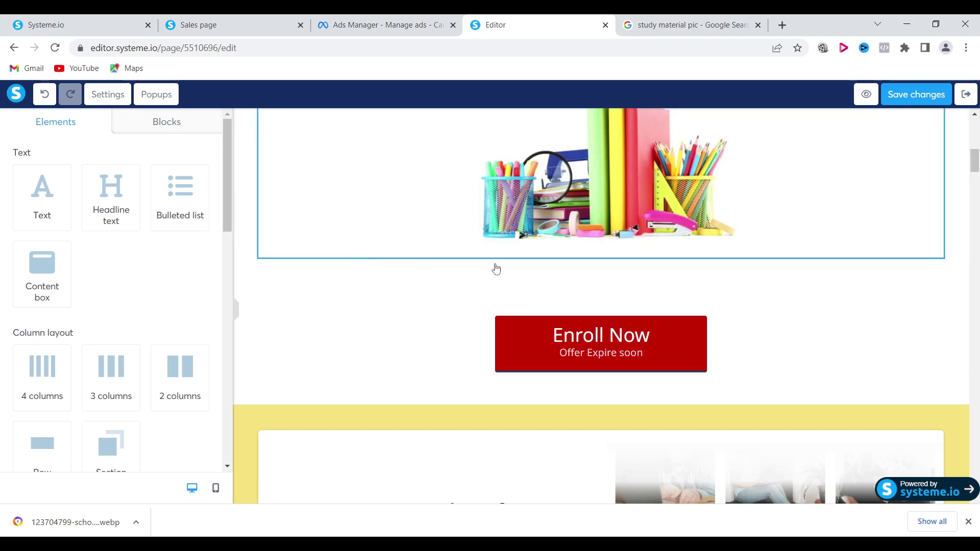
- Change the student count under "We've trained..." to 219 students
scroll(766, 362, "down", 3)
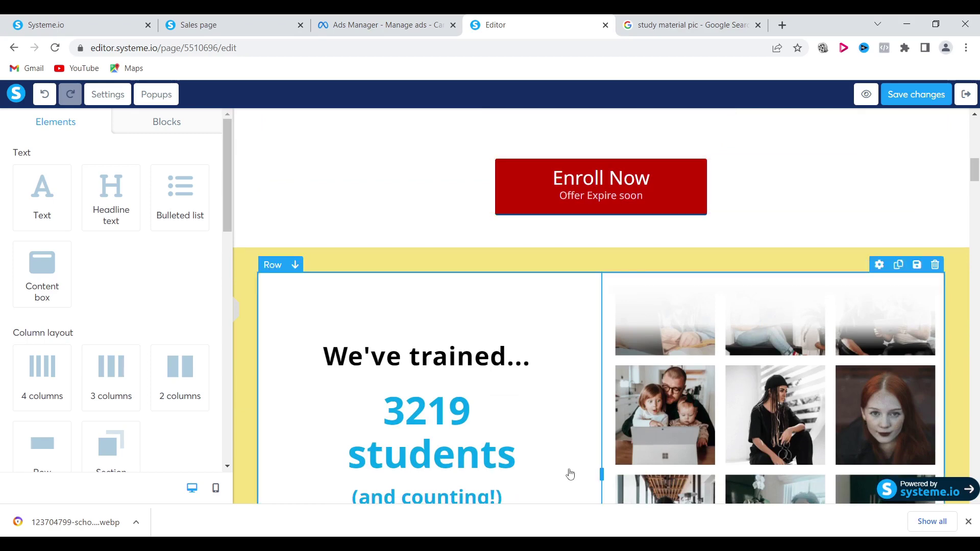
scroll(536, 433, "down", 1)
scroll(535, 433, "down", 2)
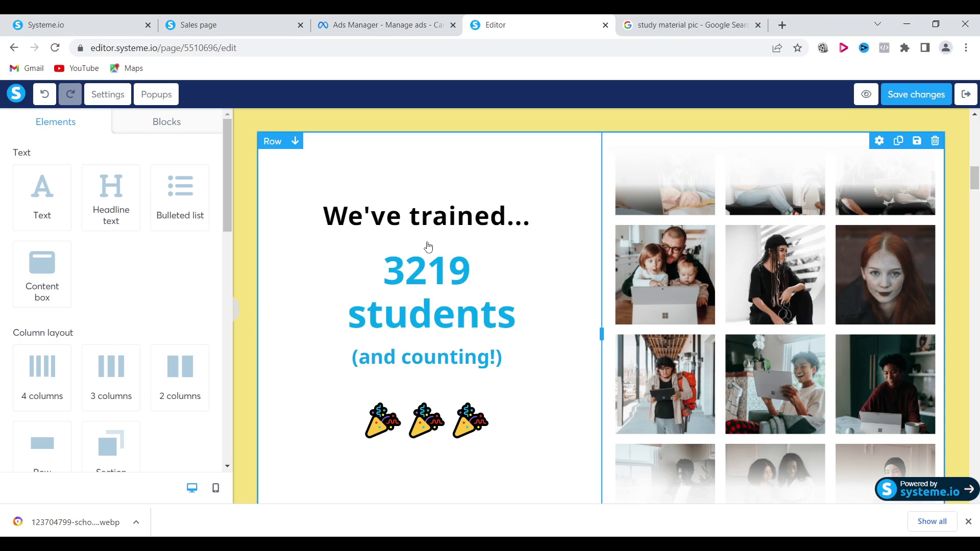
left_click(435, 284)
key("Right")
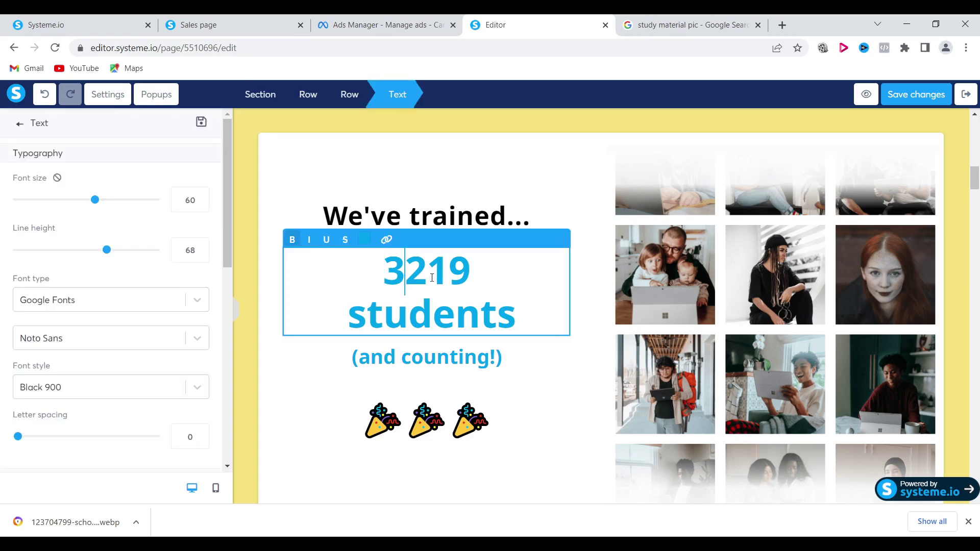
key("BackSpace")
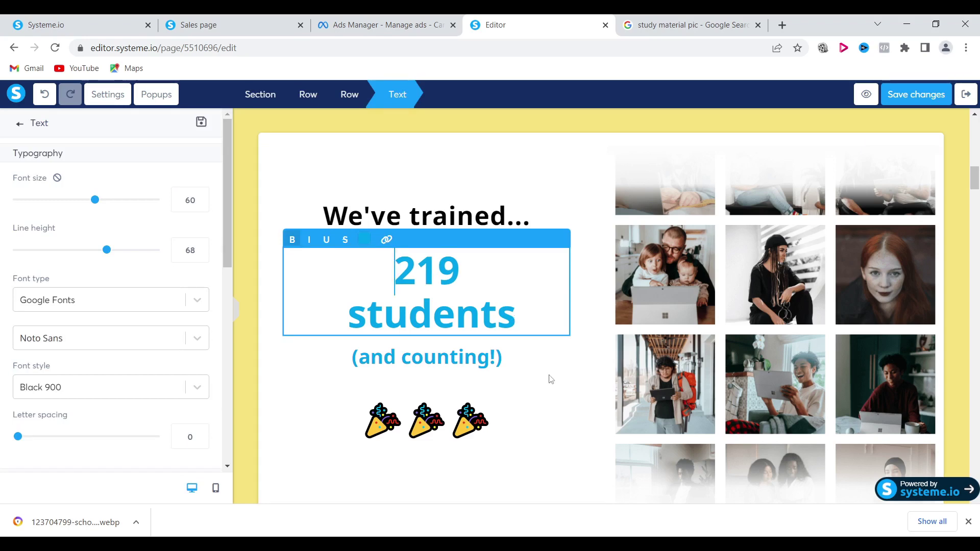
left_click(551, 345)
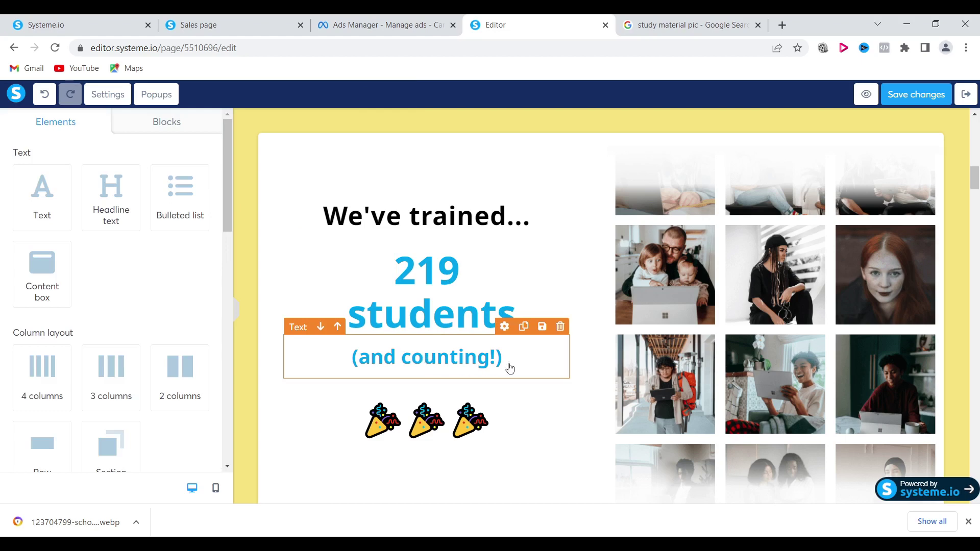
- Change the background color of the "CLICK HERE TO ENROLL NOW!" button below the student photos to solid red (FF1000)
scroll(509, 367, "down", 3)
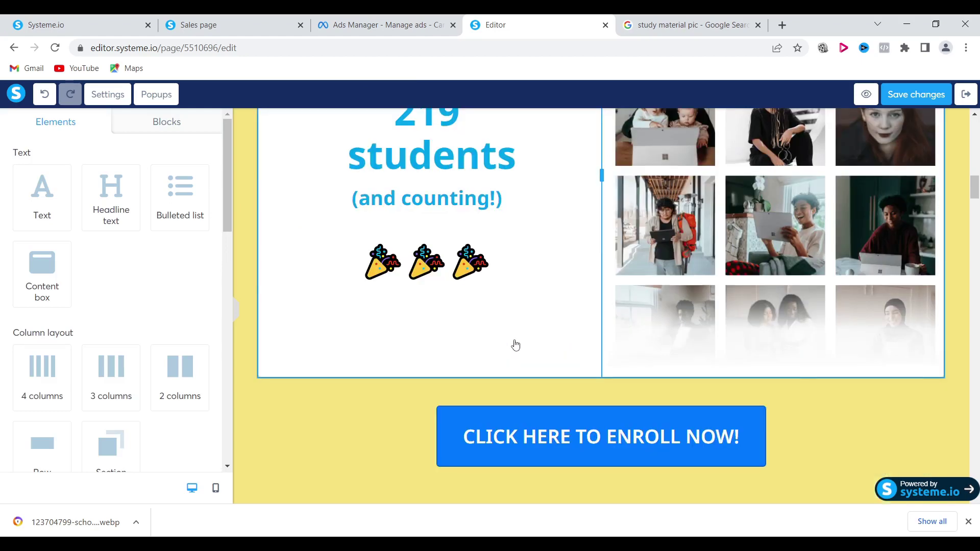
scroll(515, 345, "down", 1)
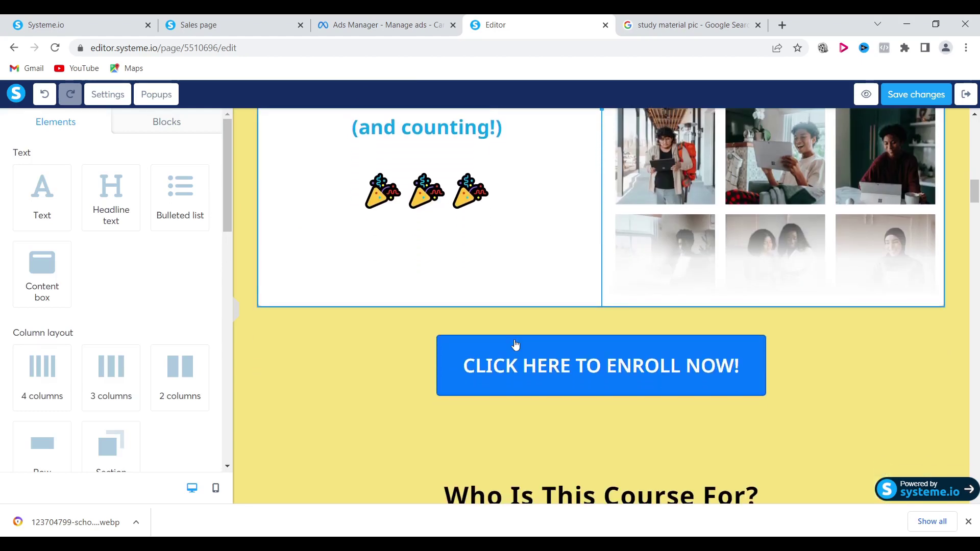
left_click(663, 385)
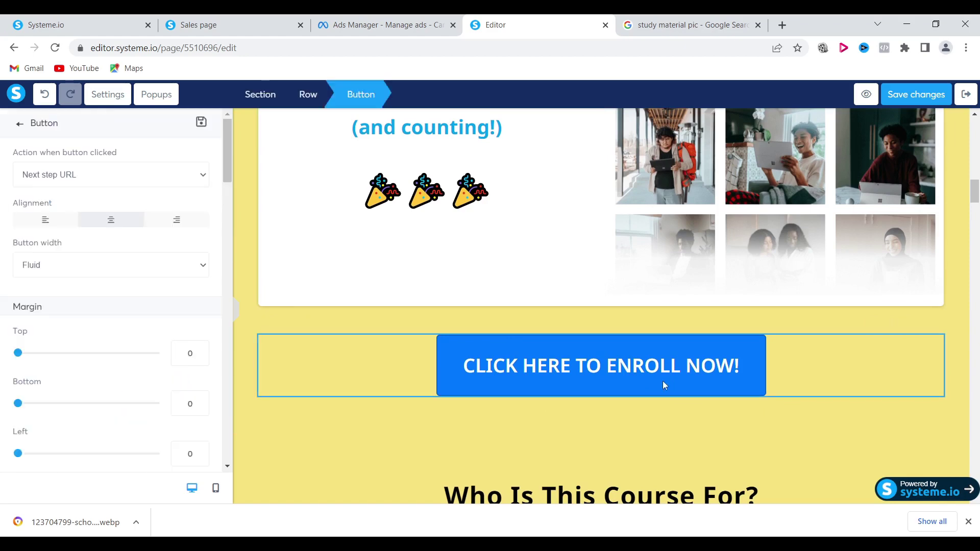
scroll(135, 321, "down", 8)
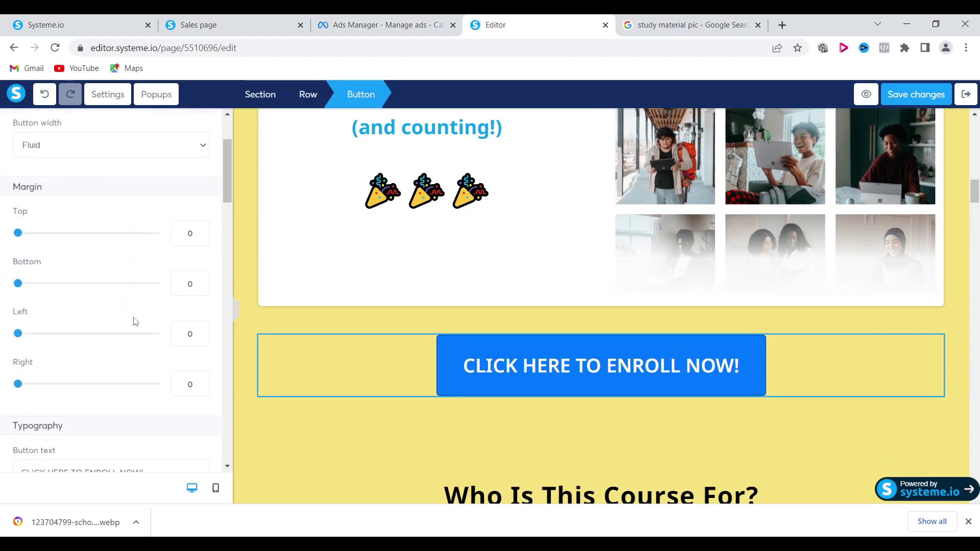
scroll(135, 321, "down", 6)
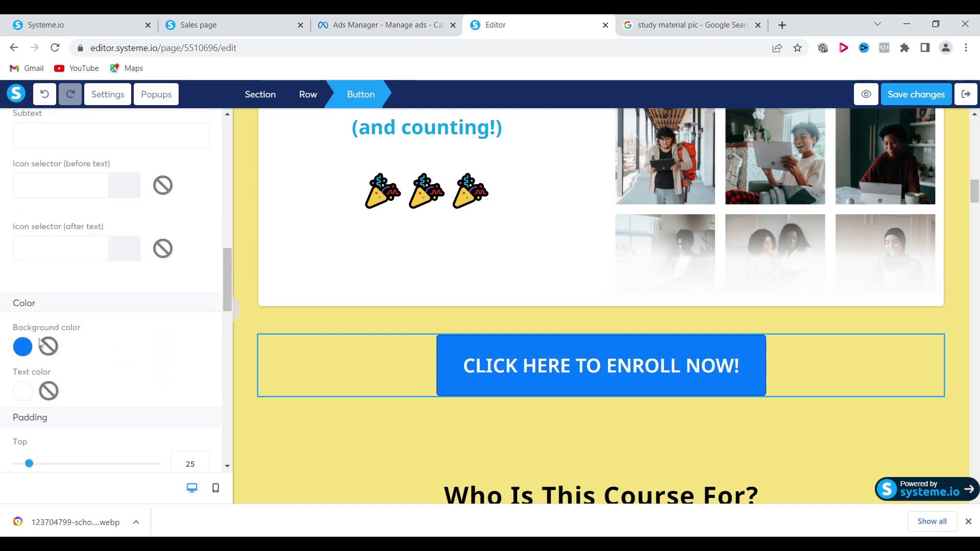
left_click(23, 347)
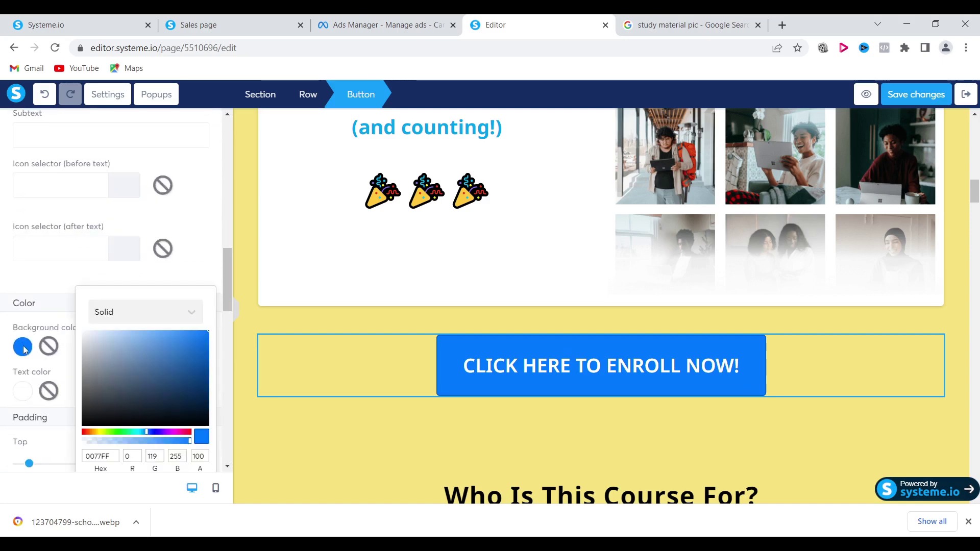
left_click(85, 434)
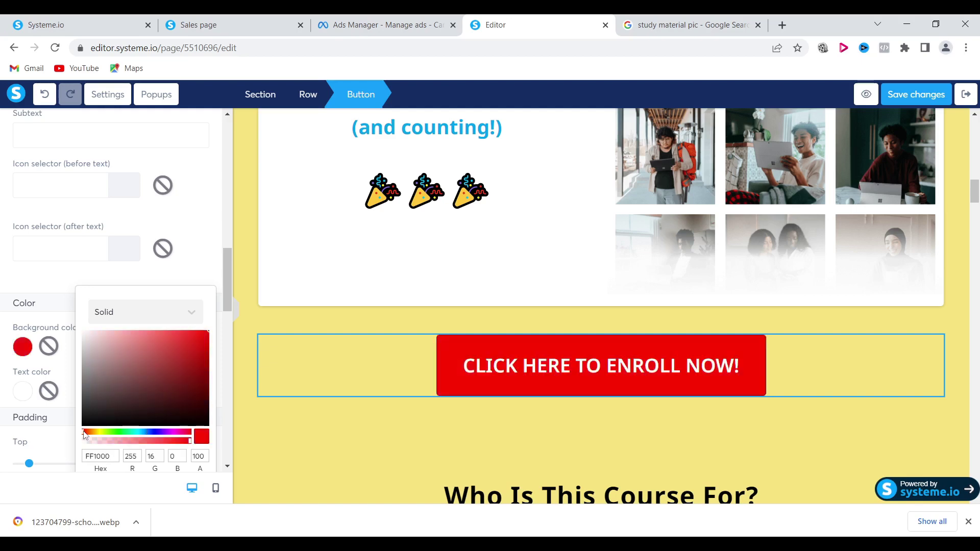
left_click(359, 276)
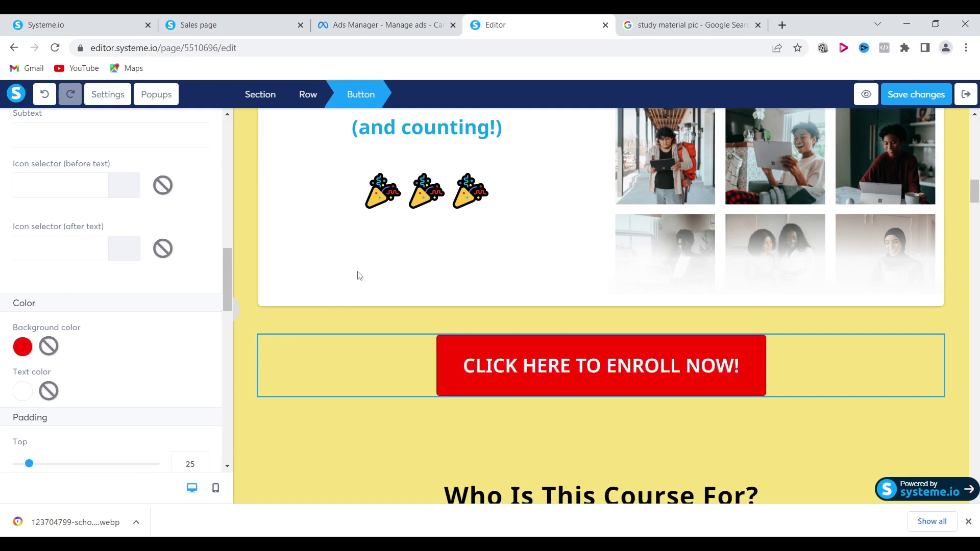
- Replace the "Designers and non-designers" headline under "Who Is This Course For?" with "Who wants to get 90% Mark"
scroll(359, 275, "down", 4)
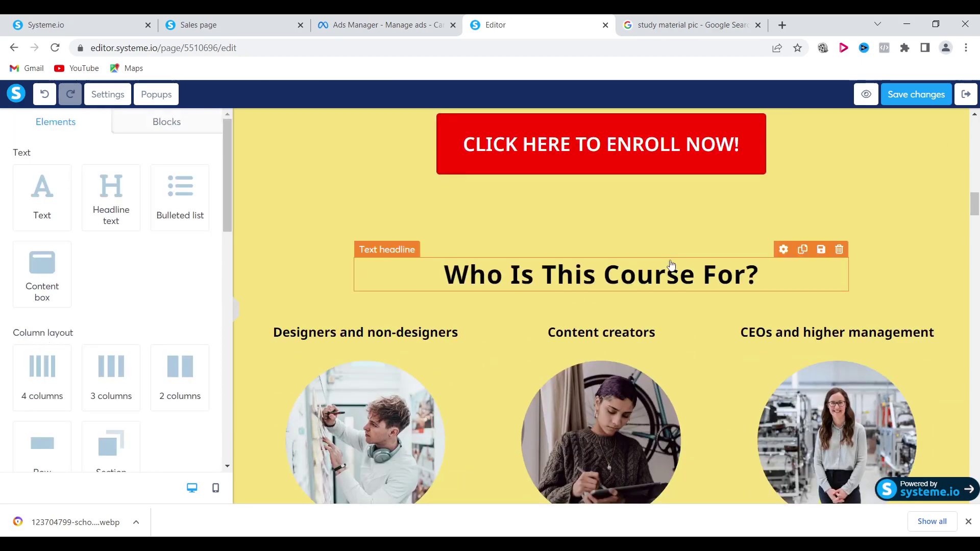
scroll(671, 264, "down", 2)
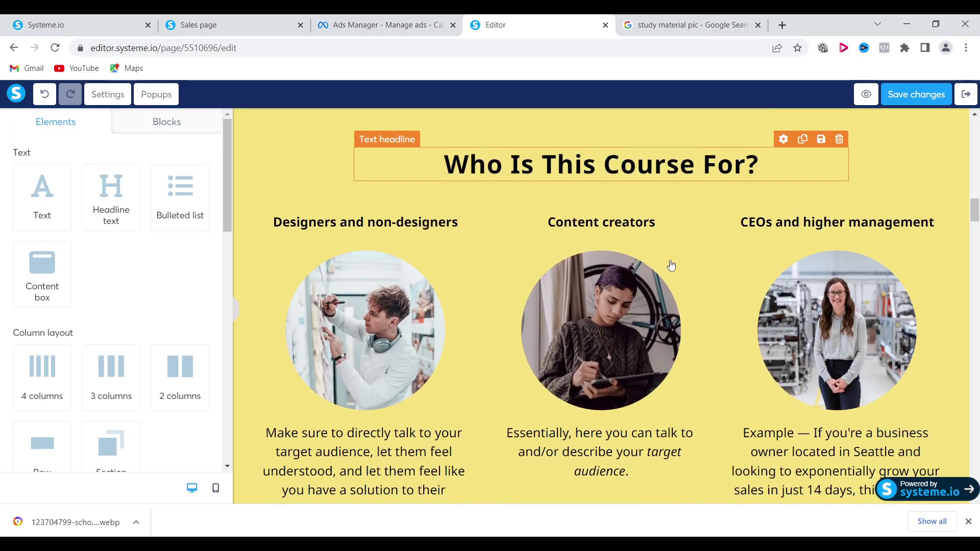
left_click(390, 225)
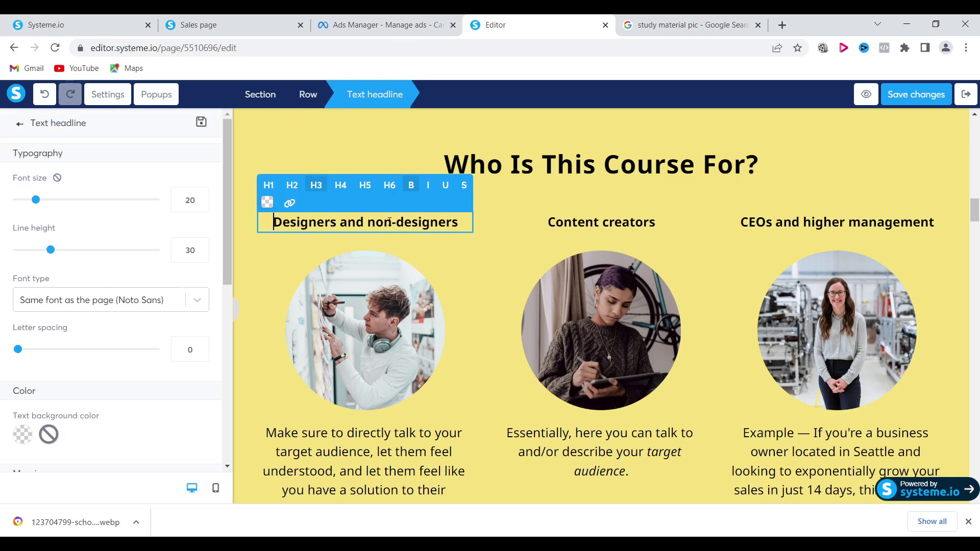
left_click(458, 222)
key("BackSpace")
key("BackSpace")
key("BackSpace")
key("BackSpace")
key("BackSpace")
key("BackSpace")
key("BackSpace")
key("BackSpace")
key("BackSpace")
key("BackSpace")
key("BackSpace")
key("BackSpace")
key("BackSpace")
key("BackSpace")
key("BackSpace")
key("BackSpace")
key("BackSpace")
key("BackSpace")
key("BackSpace")
key("BackSpace")
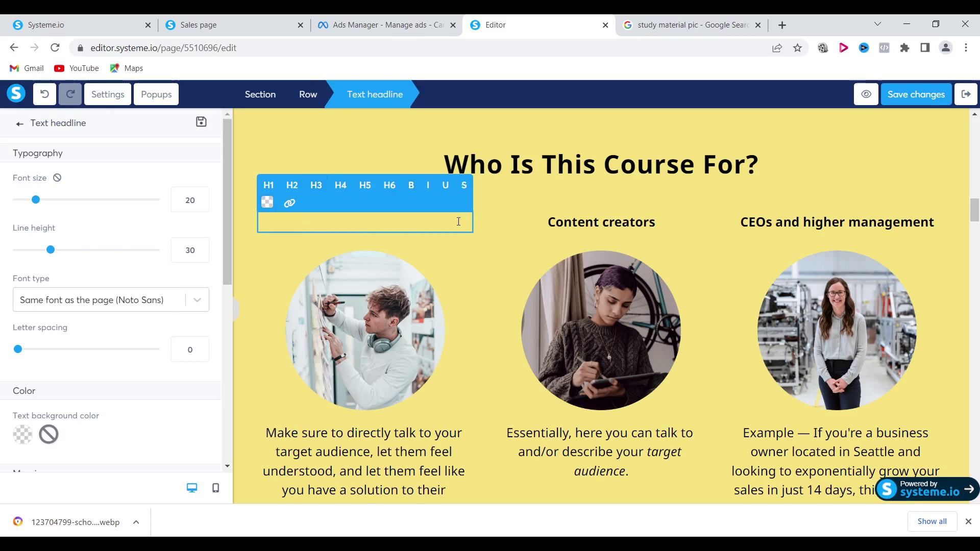
type("Who wNT")
key("BackSpace")
key("BackSpace")
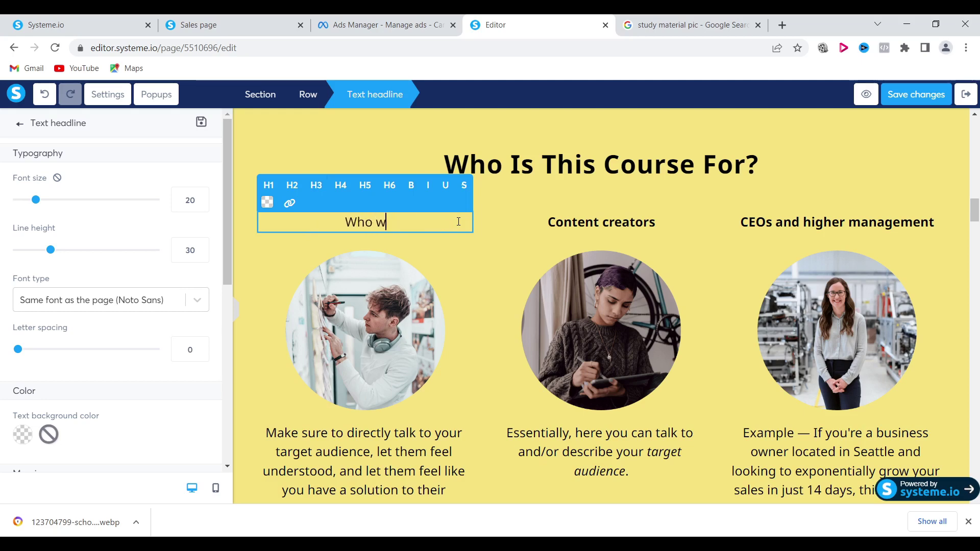
type("A")
key("BackSpace")
key("BackSpace")
type("wants to ghe")
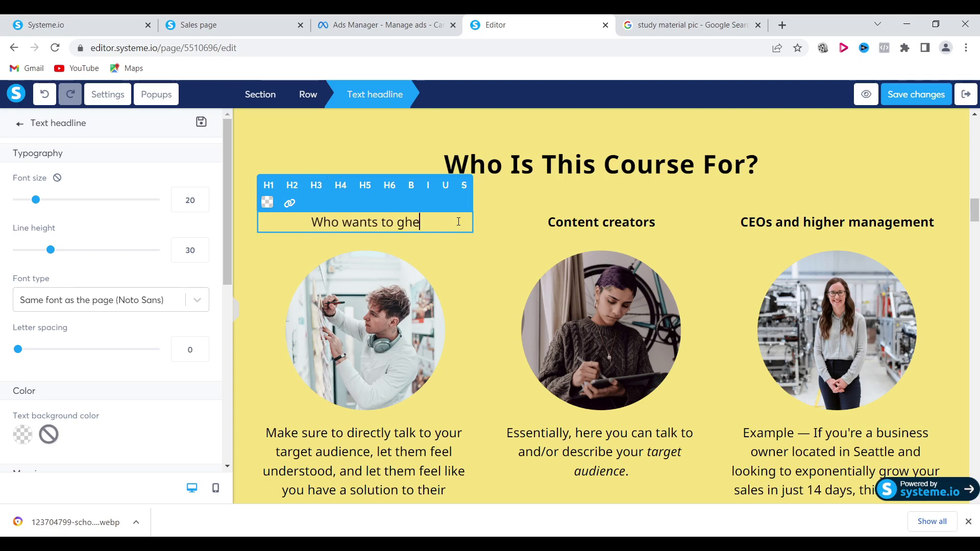
key("BackSpace")
key("BackSpace")
type("e")
key("BackSpace")
type("et 90")
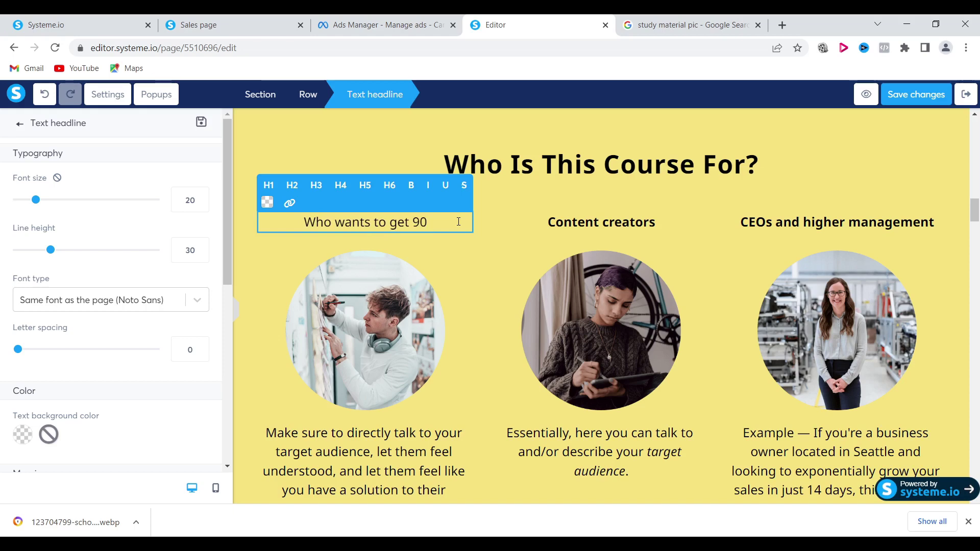
type("% Mark")
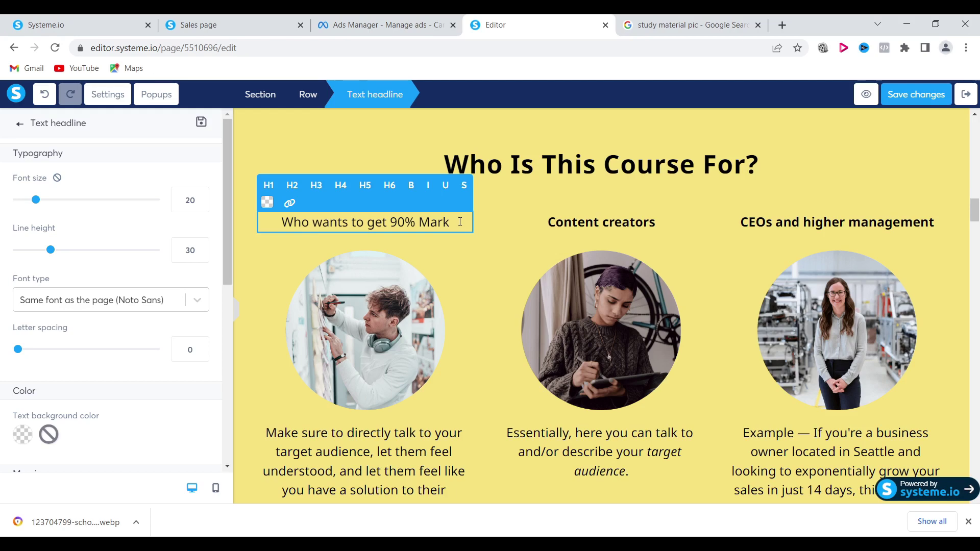
- Replace the "Content creators" headline with "Who want get good marks"
left_click(614, 223)
left_click(614, 223)
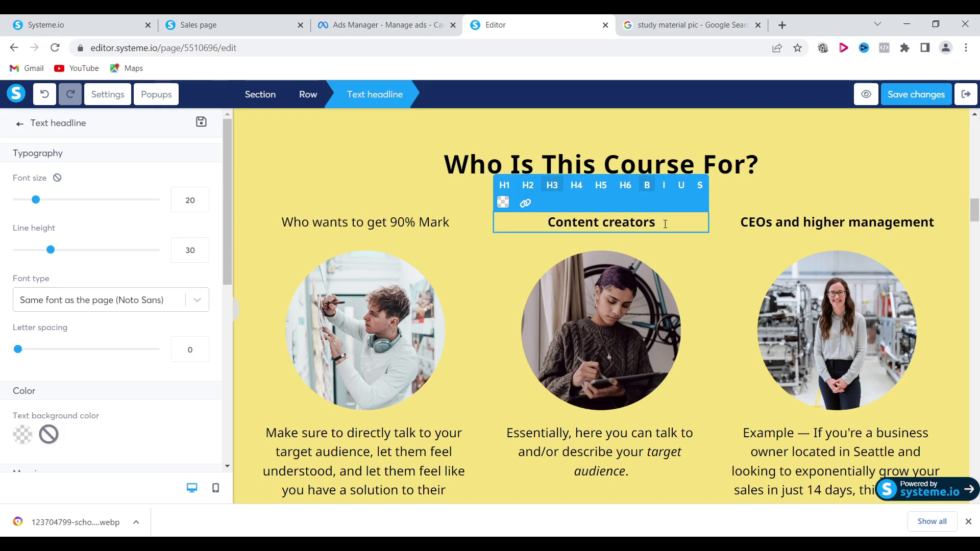
key("BackSpace")
key("BackSpace")
key("BackSpace")
key("BackSpace")
key("BackSpace")
key("BackSpace")
key("BackSpace")
key("BackSpace")
key("BackSpace")
key("BackSpace")
key("BackSpace")
key("BackSpace")
key("BackSpace")
key("BackSpace")
key("BackSpace")
key("BackSpace")
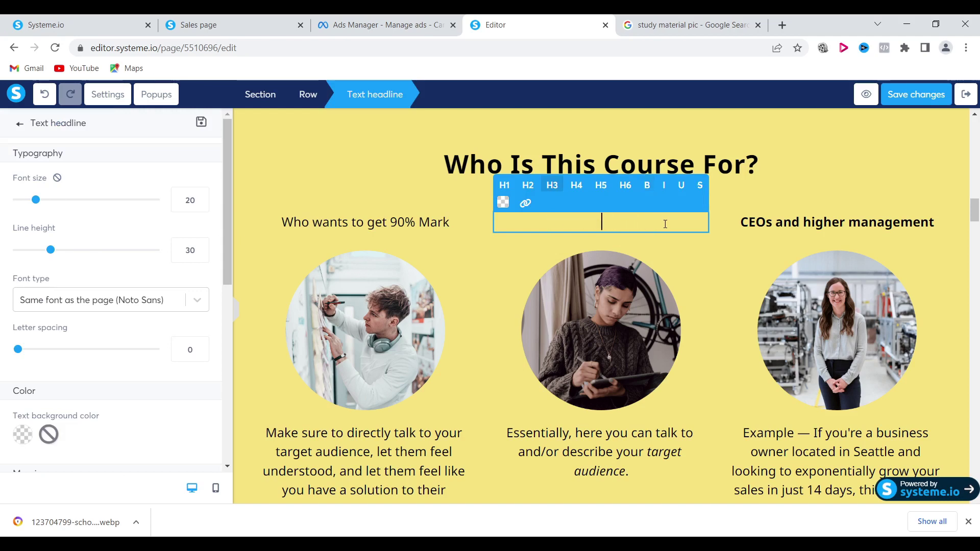
type("Who wt")
key("BackSpace")
type("ant ")
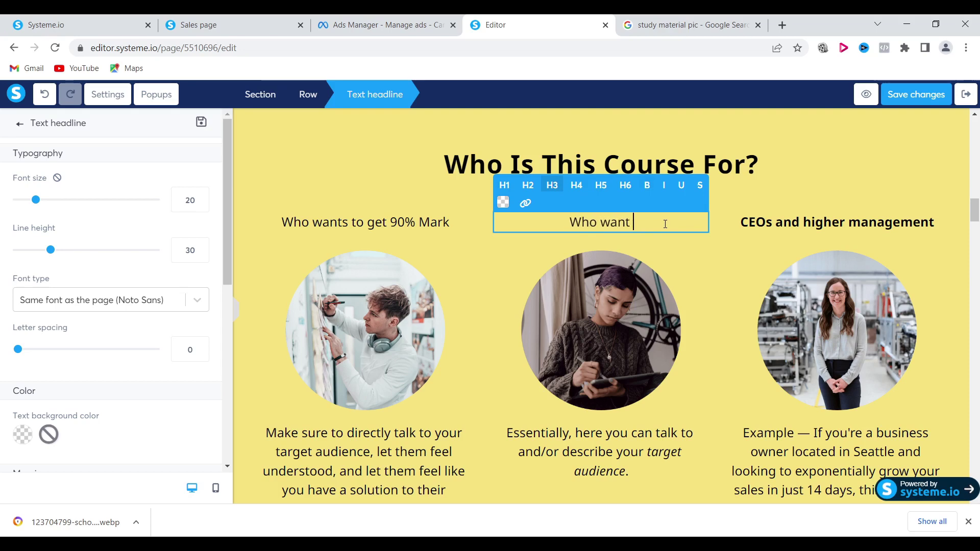
type("get go")
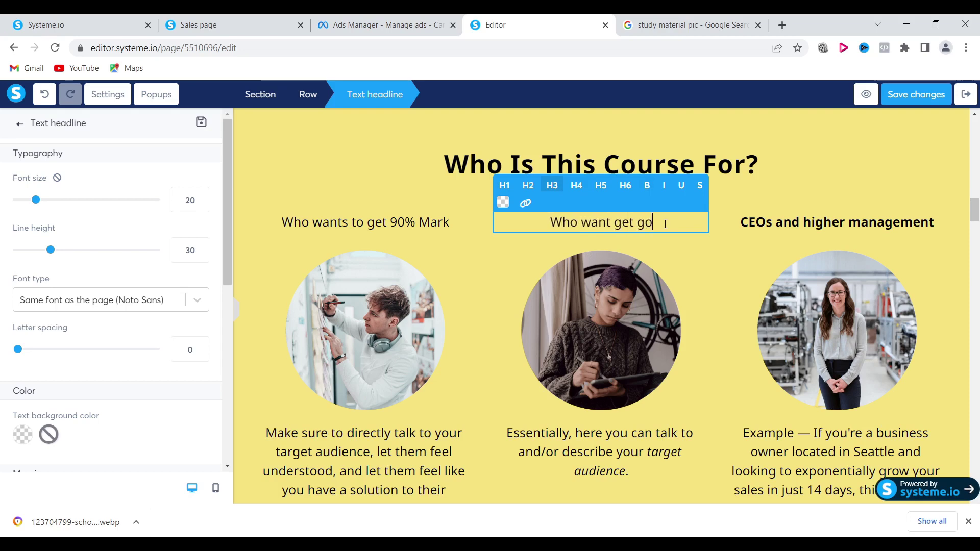
type("od marks")
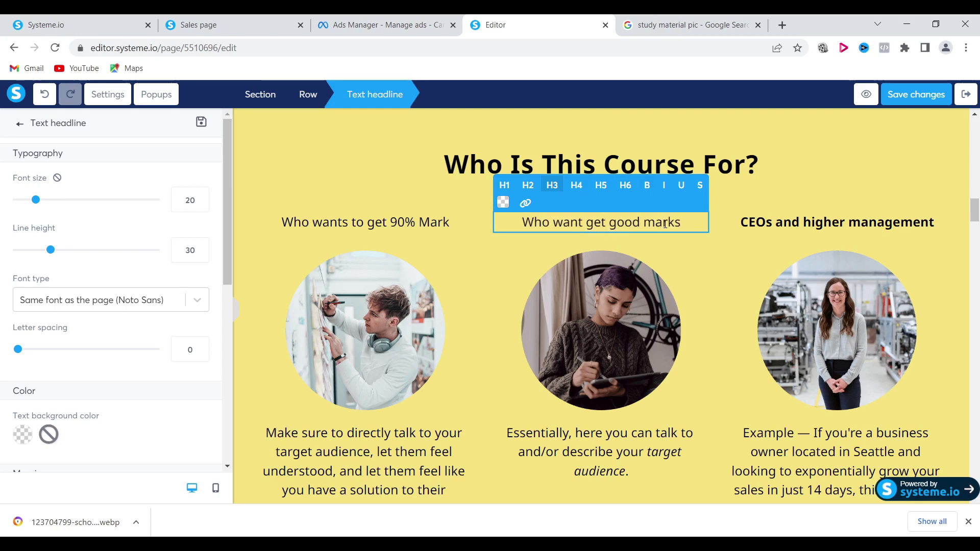
- Replace the "CEOs and higher management" headline with "Who wants to clear his concept"
left_click(825, 220)
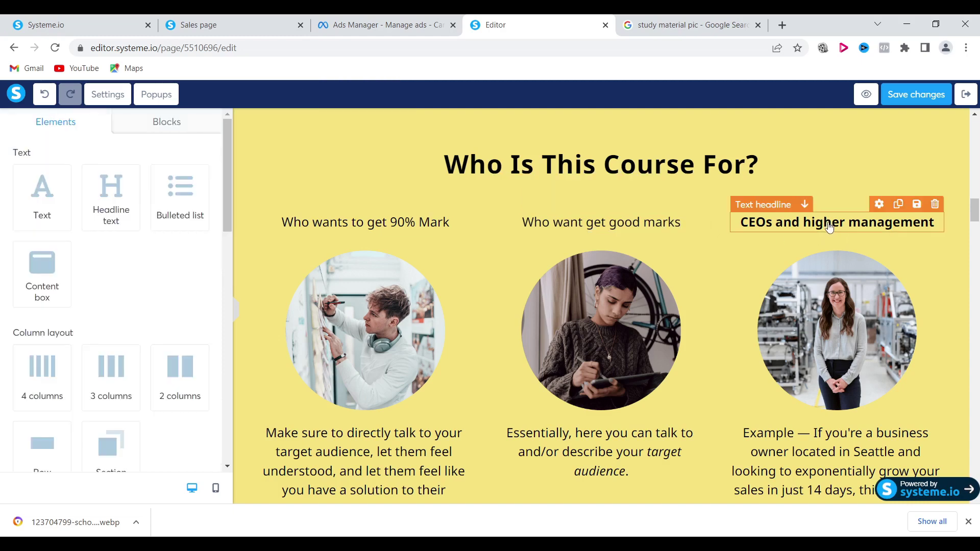
double_click(928, 222)
key("BackSpace")
key("BackSpace")
key("BackSpace")
key("BackSpace")
key("BackSpace")
key("BackSpace")
key("BackSpace")
key("BackSpace")
key("BackSpace")
key("BackSpace")
key("BackSpace")
key("BackSpace")
key("BackSpace")
key("BackSpace")
key("BackSpace")
key("BackSpace")
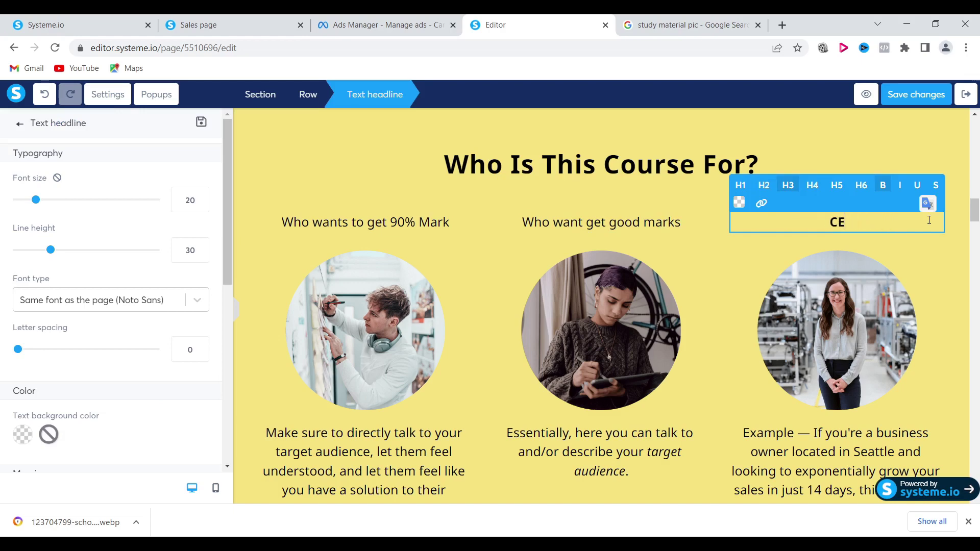
key("BackSpace")
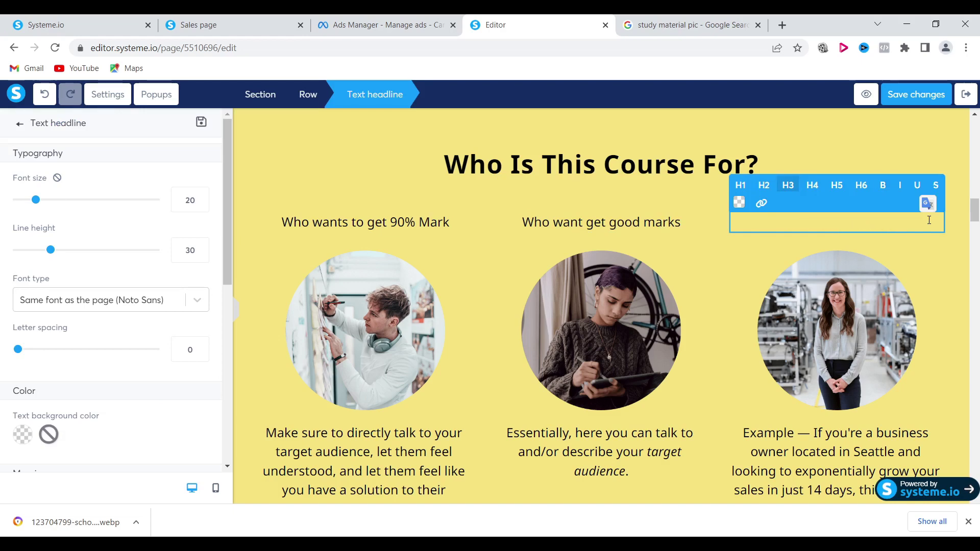
type("Who wants t")
key("BackSpace")
key("BackSpace")
type("s to")
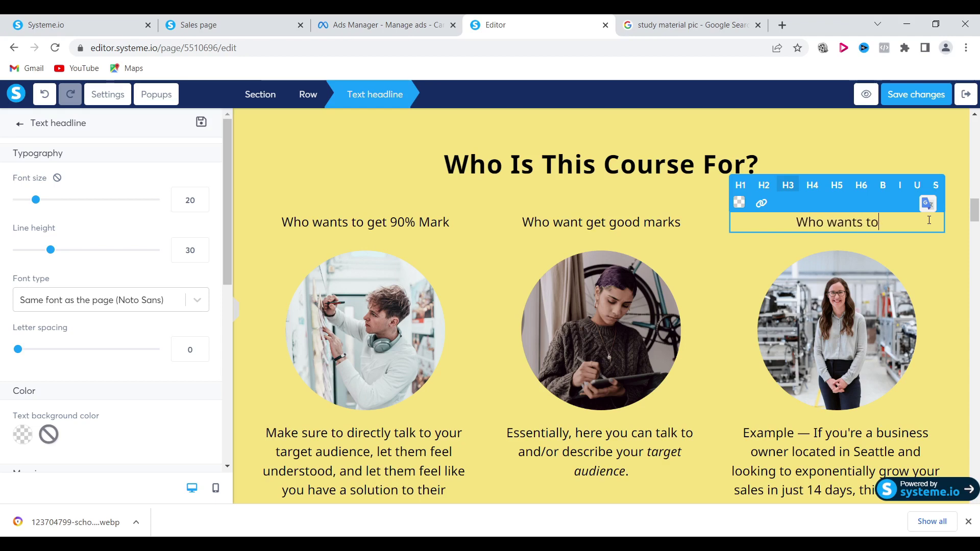
type(" clear ")
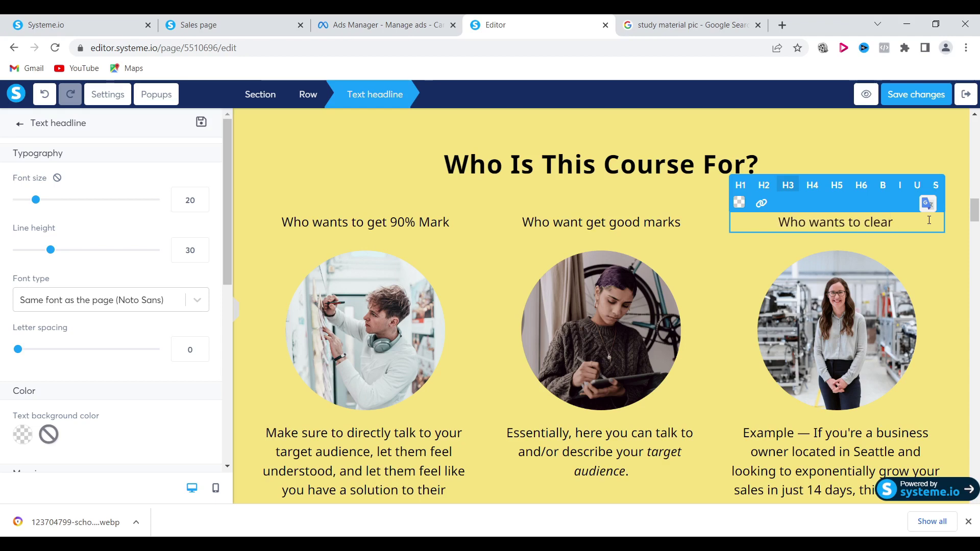
type("his concept")
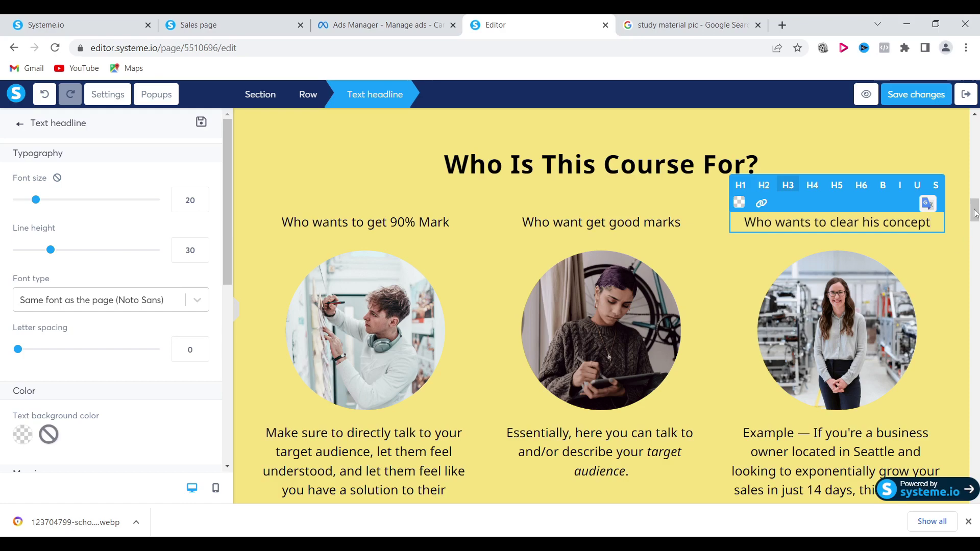
- Replace the text under the first photo with "If student wants to get above 90% Mark than join our capsule batch."
left_click_drag(975, 213, 974, 223)
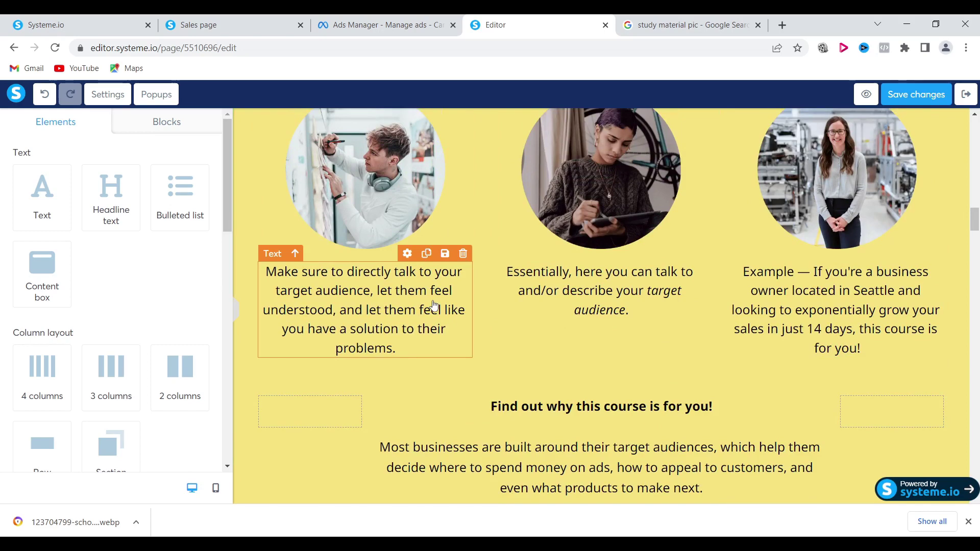
left_click(403, 350)
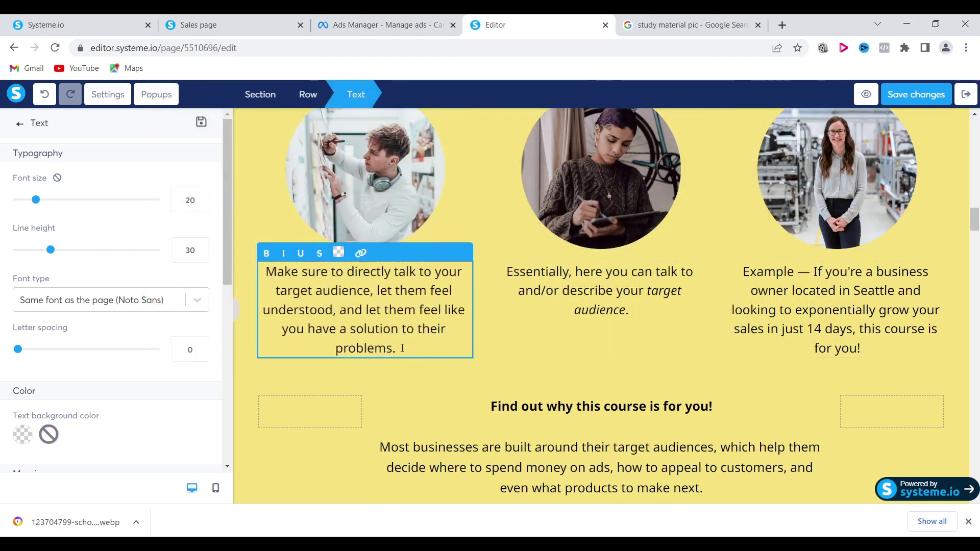
left_click_drag(402, 348, 264, 273)
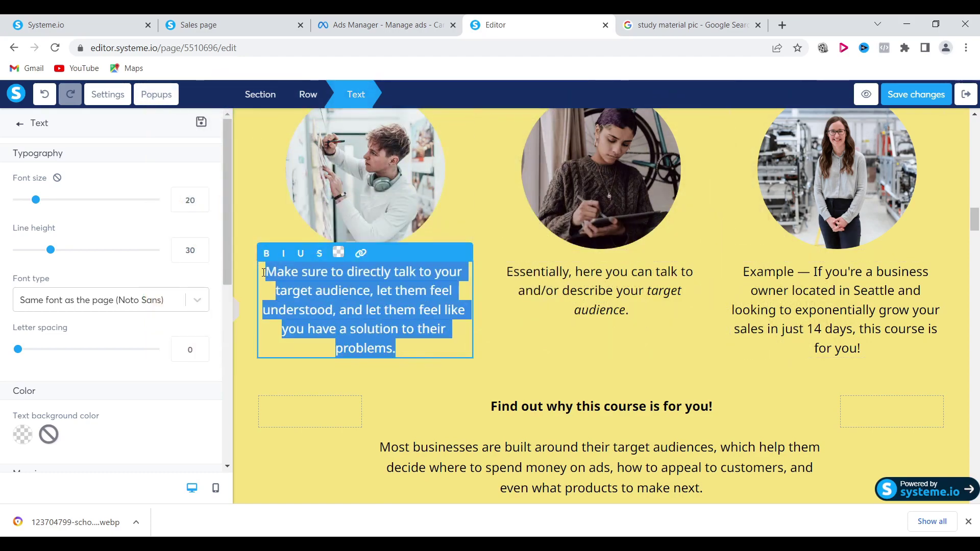
key("BackSpace")
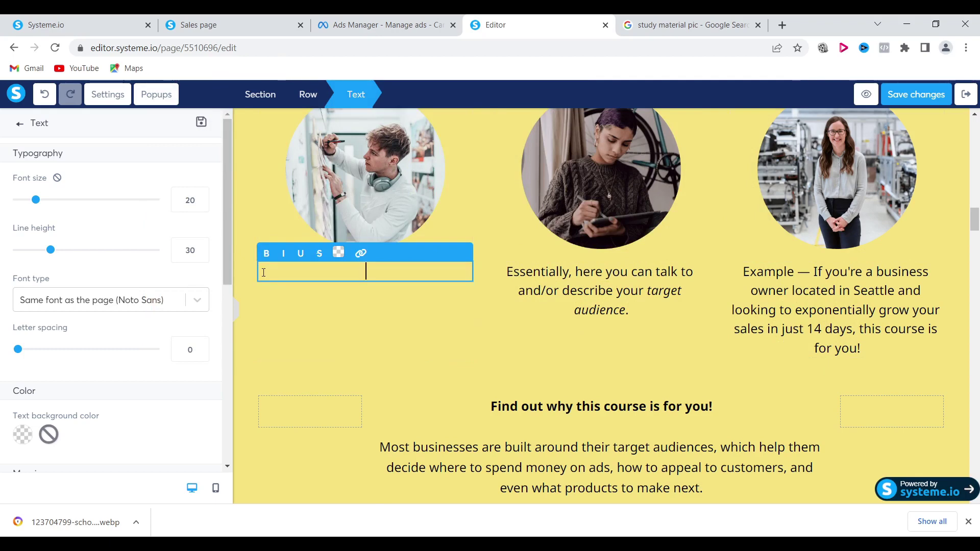
scroll(263, 272, "up", 3)
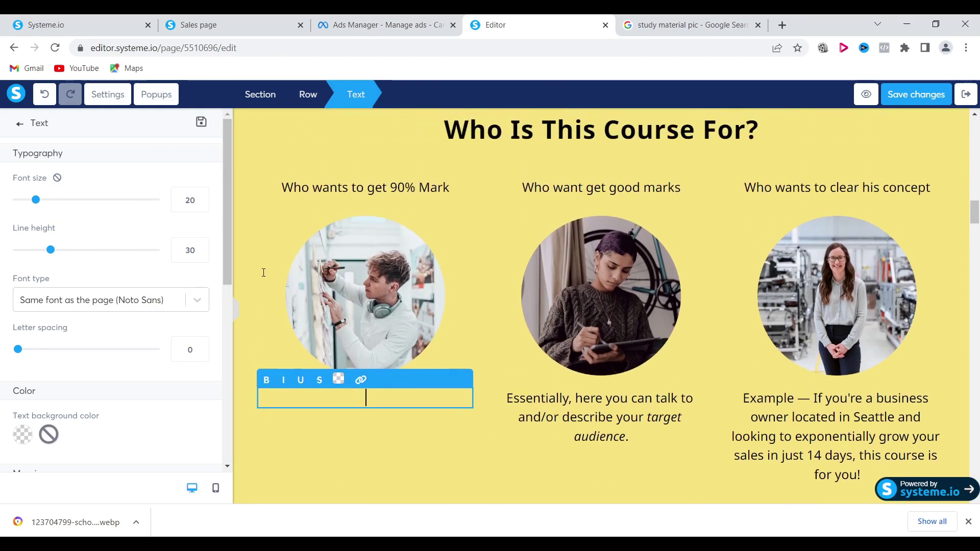
scroll(263, 273, "down", 2)
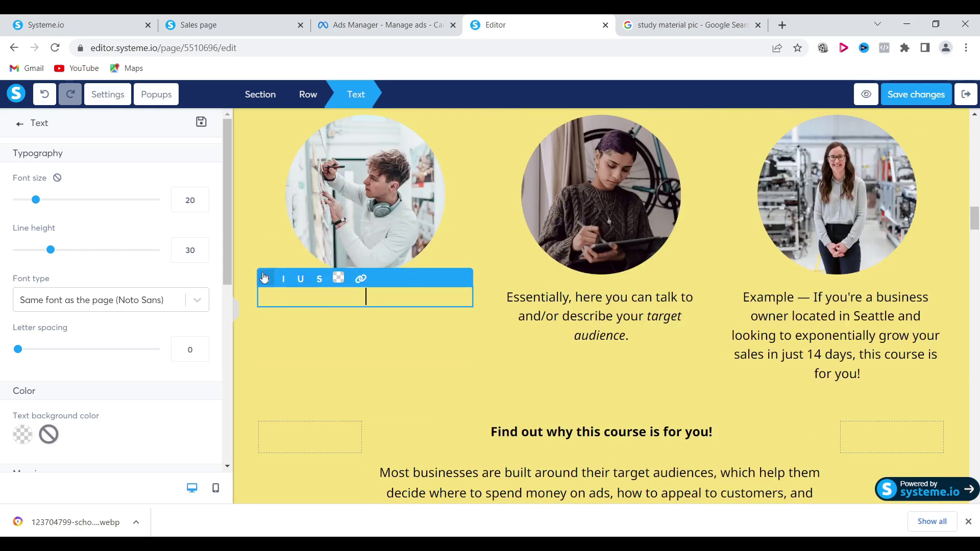
type("If stud")
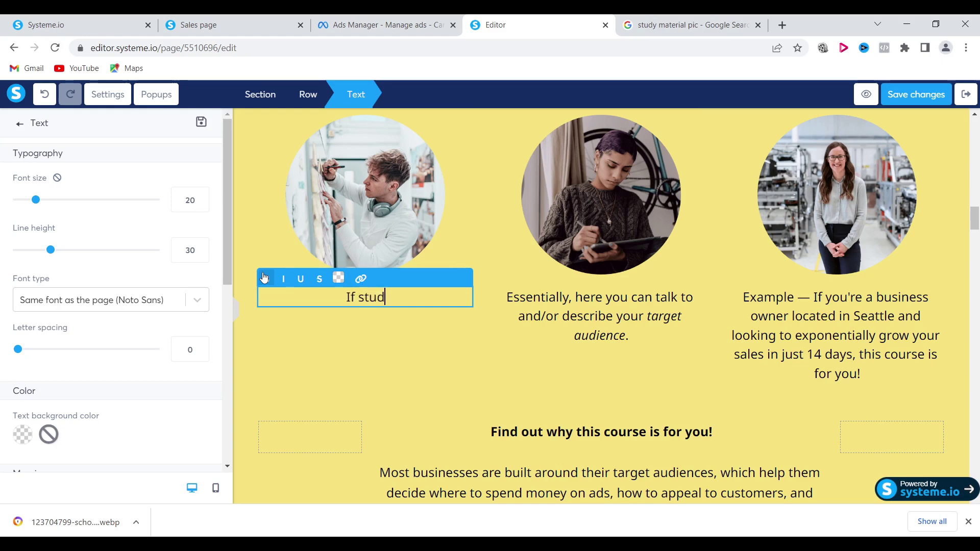
type("ent wants ")
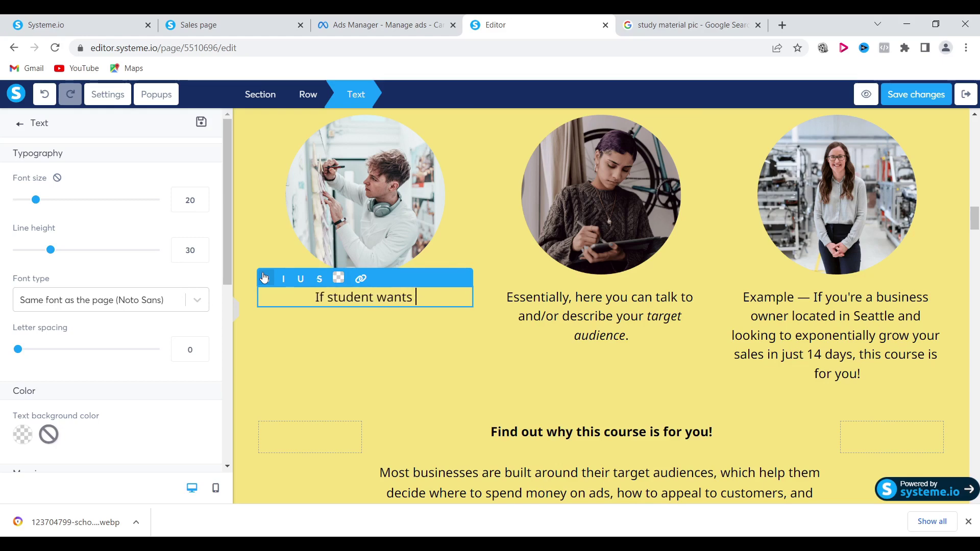
type("to get ")
type("avoi")
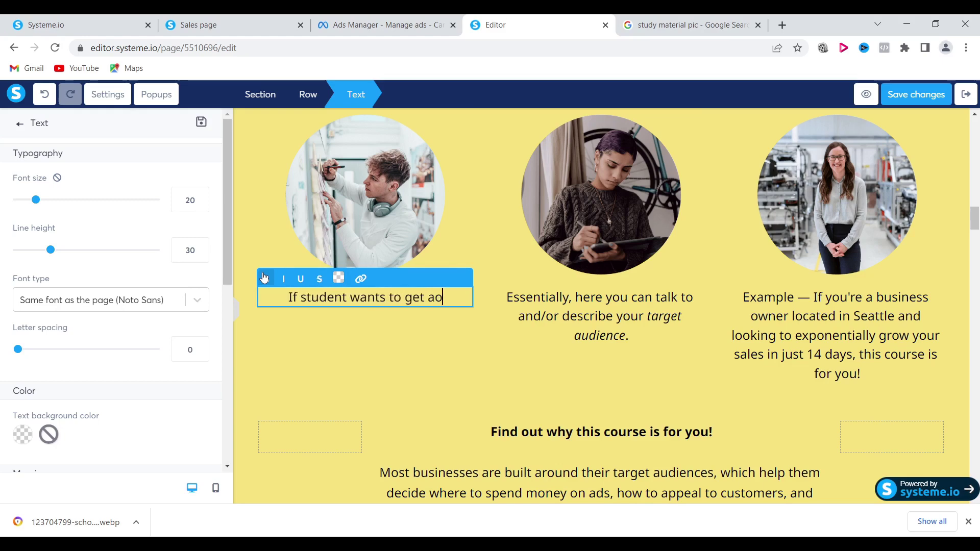
key("BackSpace")
key("BackSpace")
key("BackSpace")
type("bove")
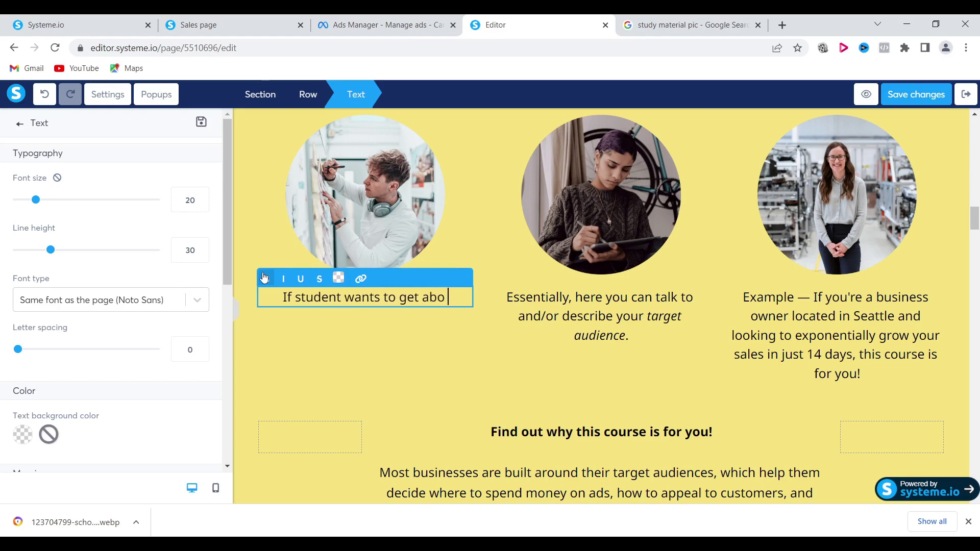
key("BackSpace")
type("e")
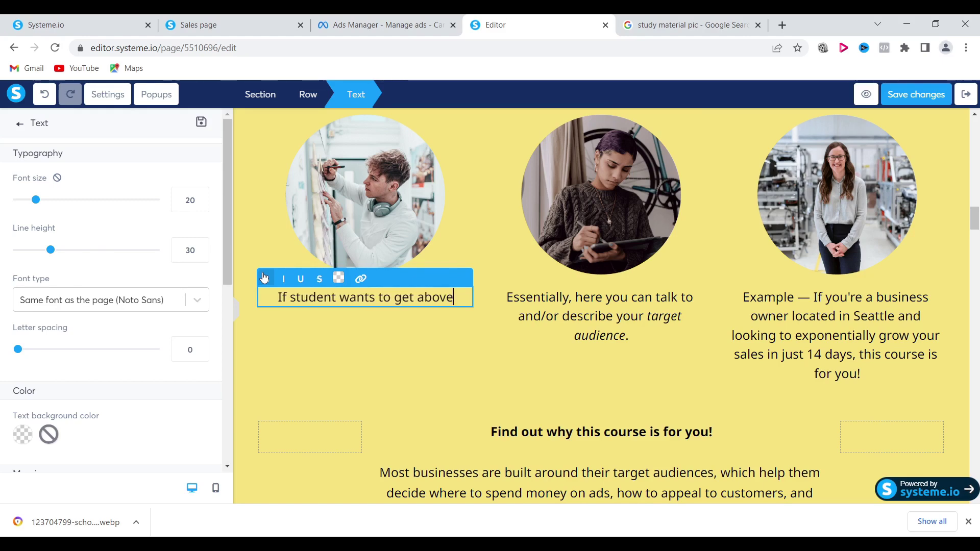
type(" 90%")
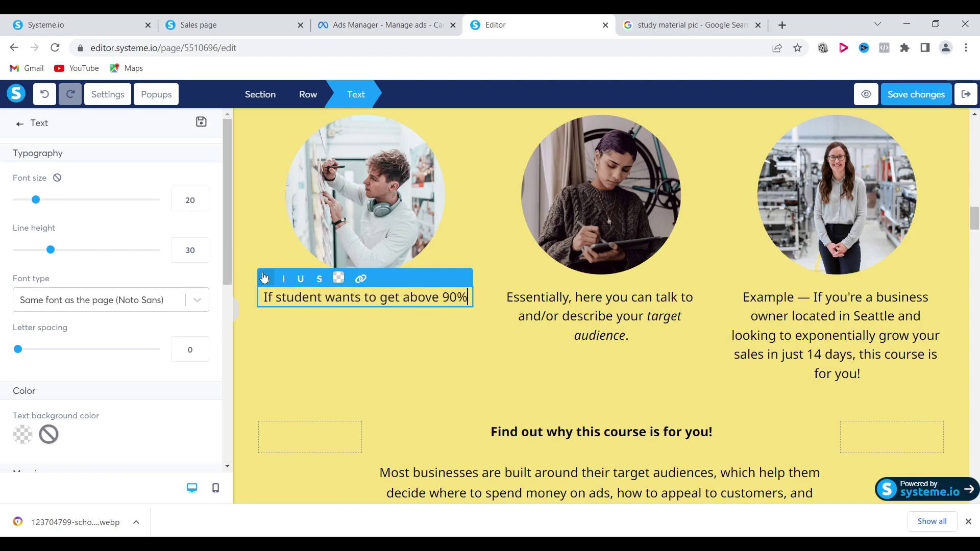
type(" Mark ")
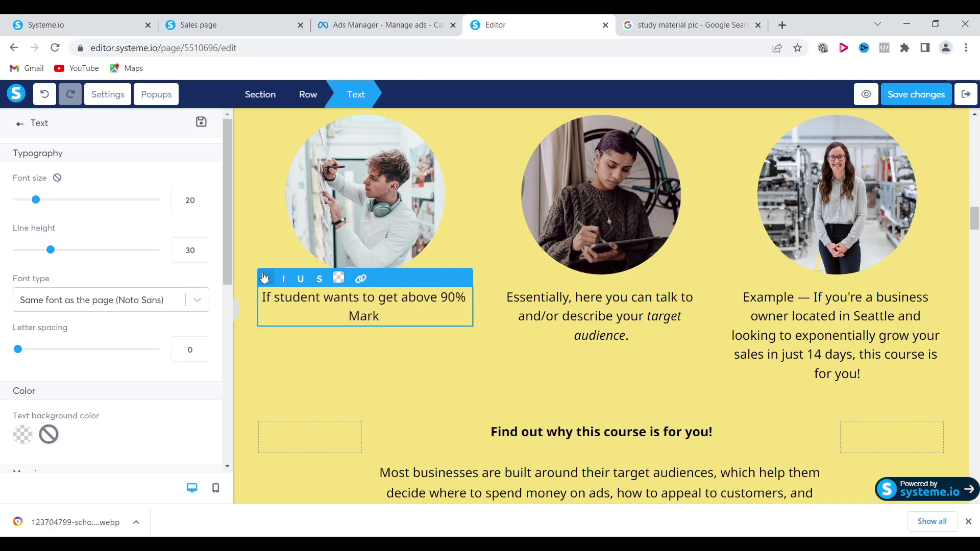
type("than jou")
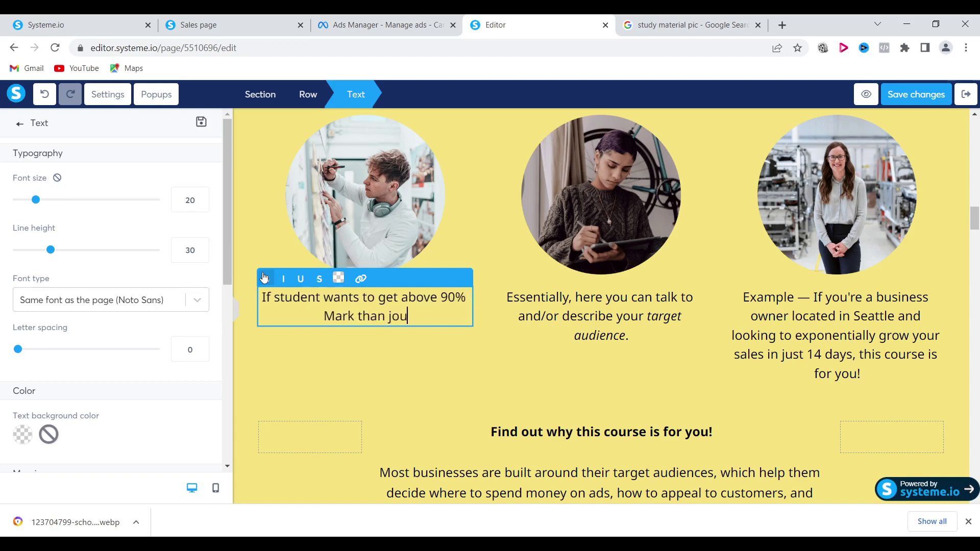
key("BackSpace")
type("in our cap")
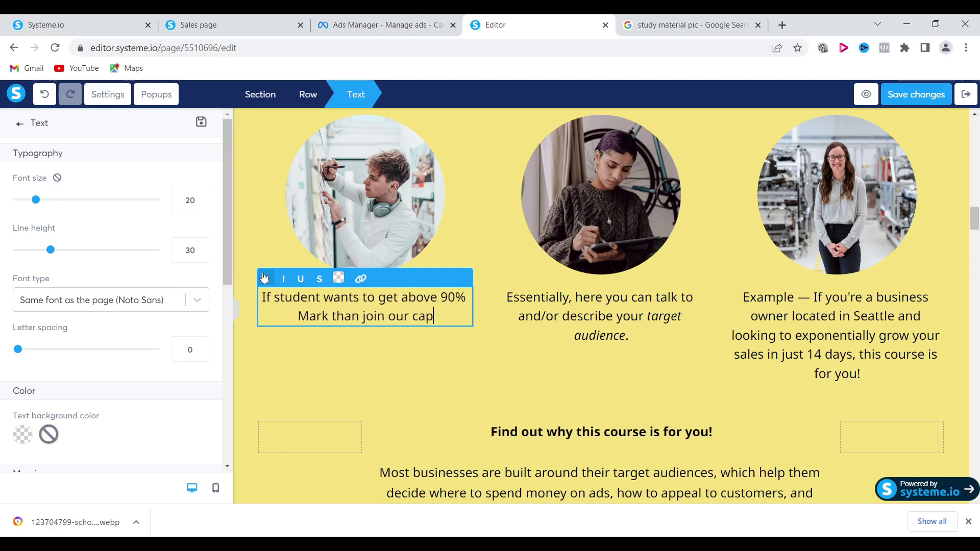
type("sule batch")
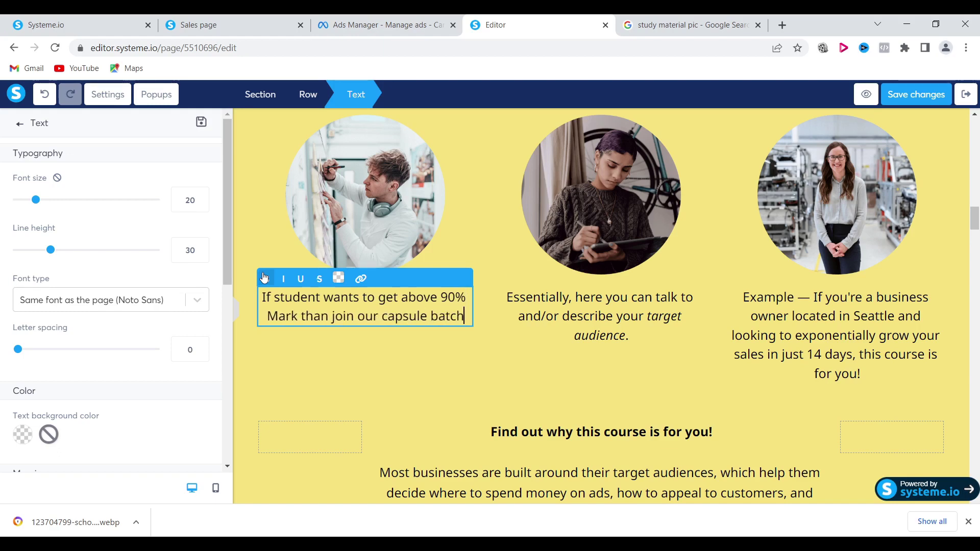
type(".")
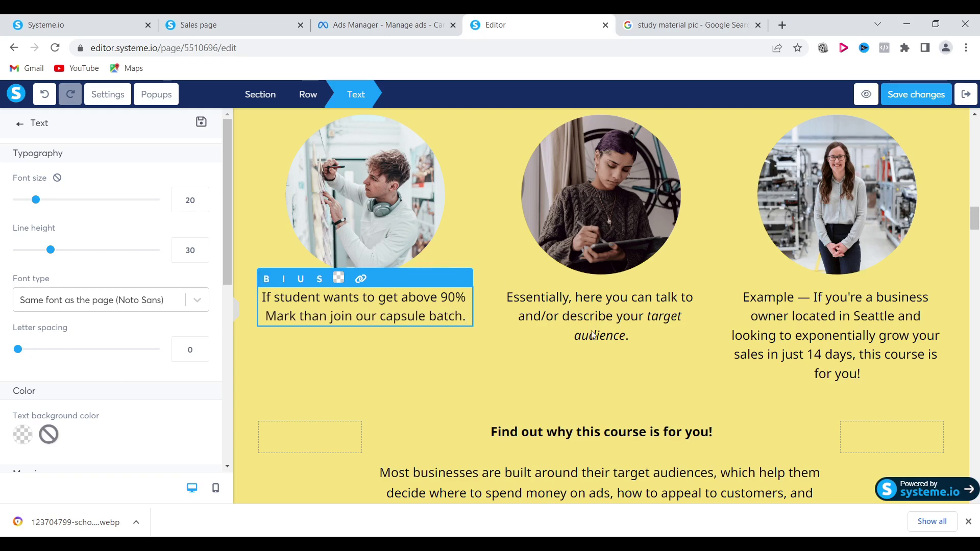
left_click(642, 294)
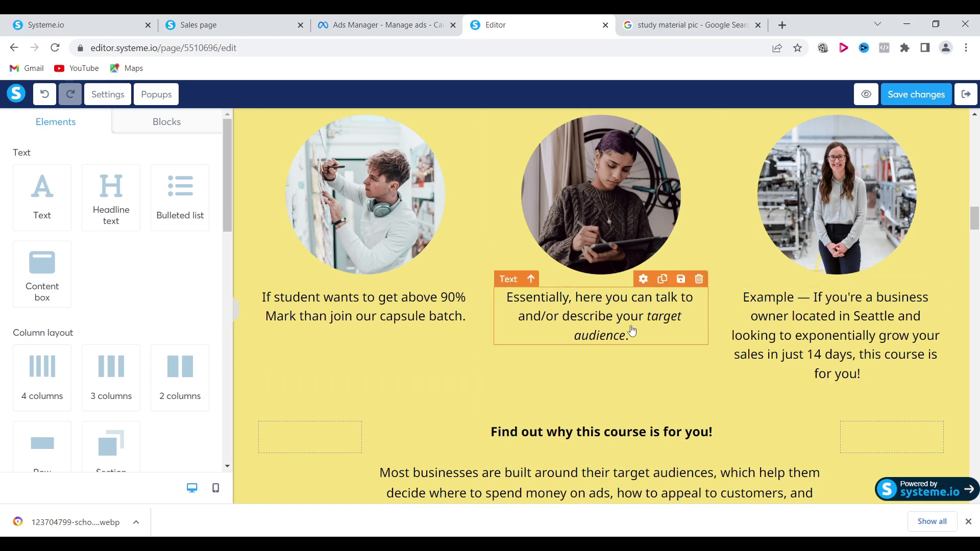
- Delete the whole "Find out why this course is for you!" row below the three audience columns
scroll(617, 331, "down", 2)
scroll(616, 332, "down", 2)
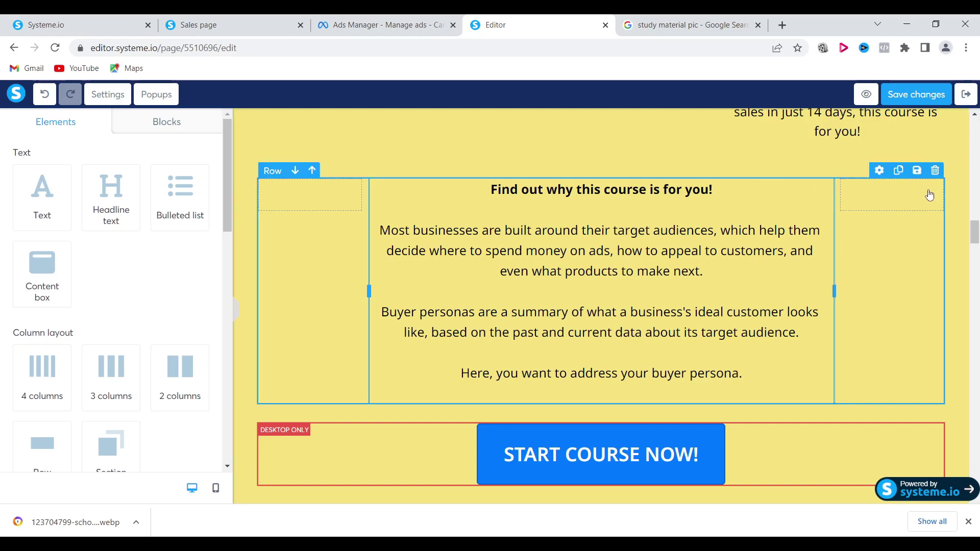
left_click(935, 170)
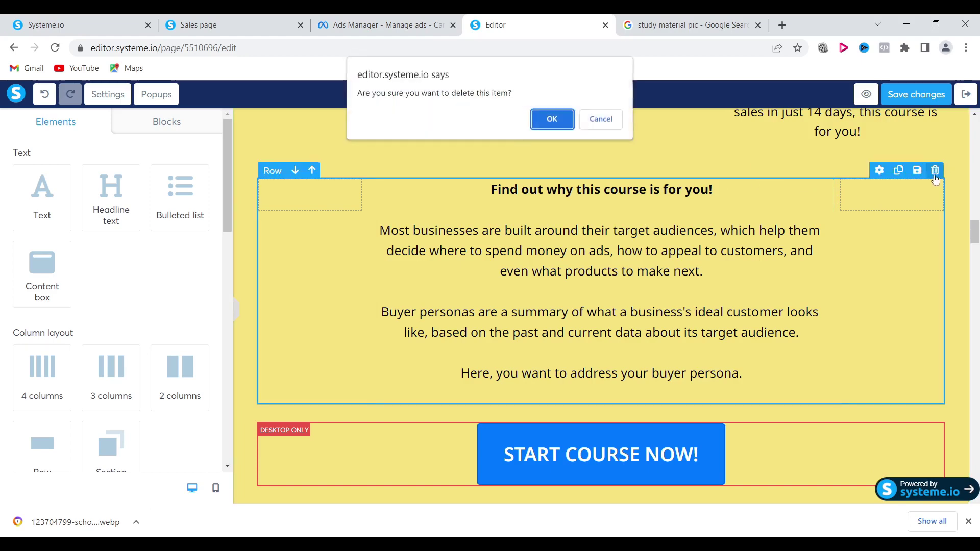
left_click(550, 121)
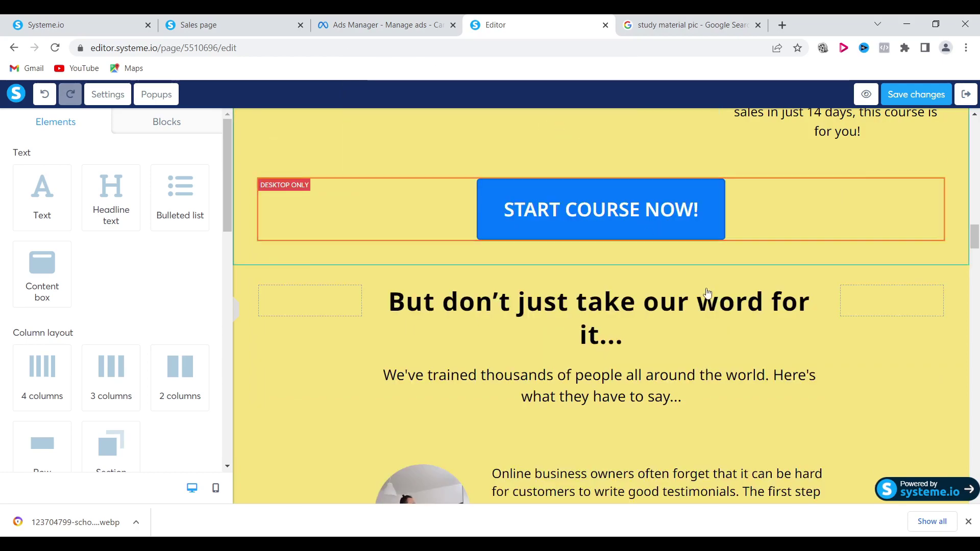
- Delete the "START COURSE NOW!" button below the audience columns, along with the empty row that contained it
scroll(624, 236, "up", 4)
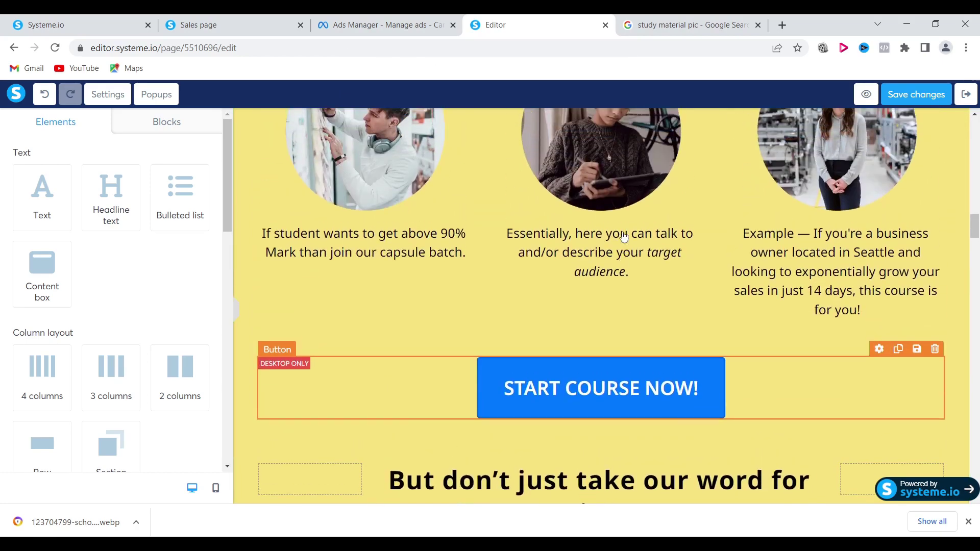
scroll(623, 236, "up", 5)
scroll(624, 235, "down", 1)
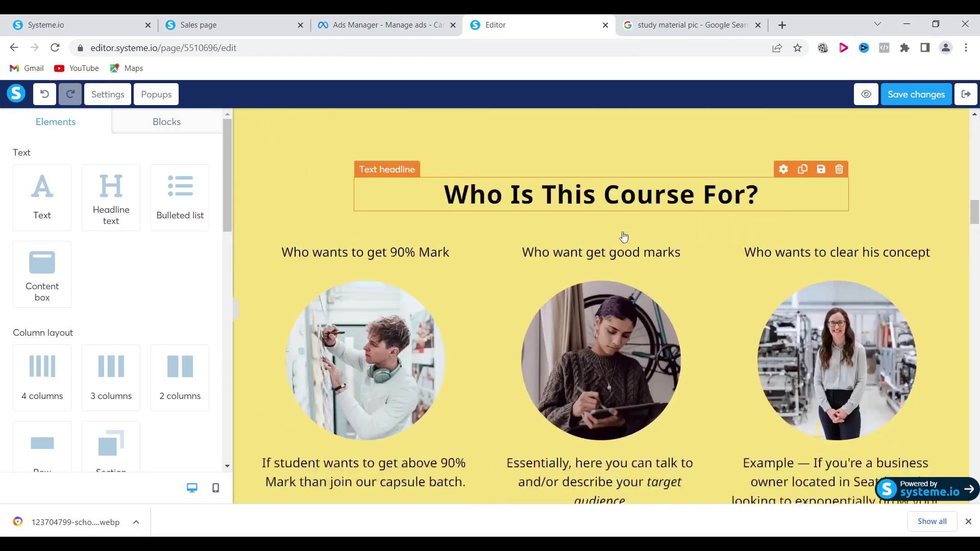
scroll(623, 235, "down", 7)
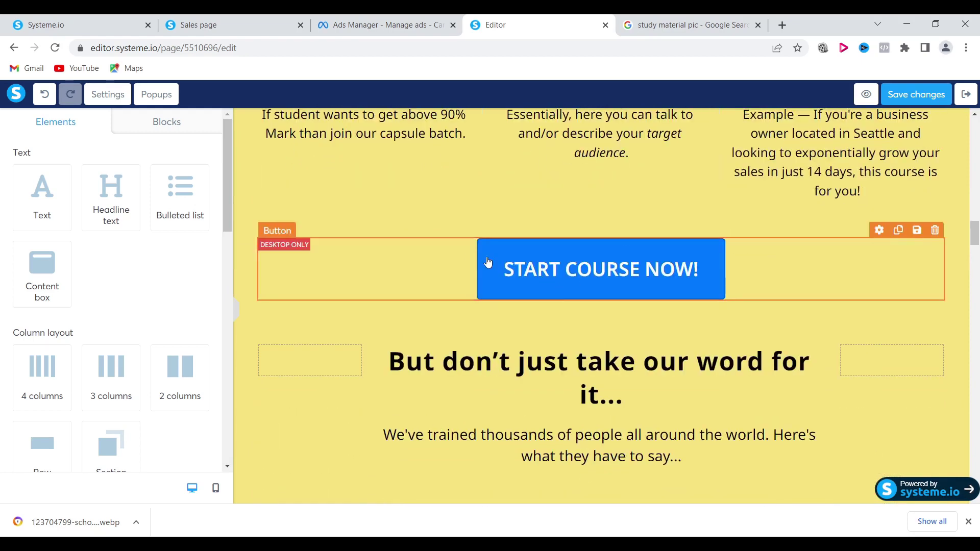
left_click(487, 262)
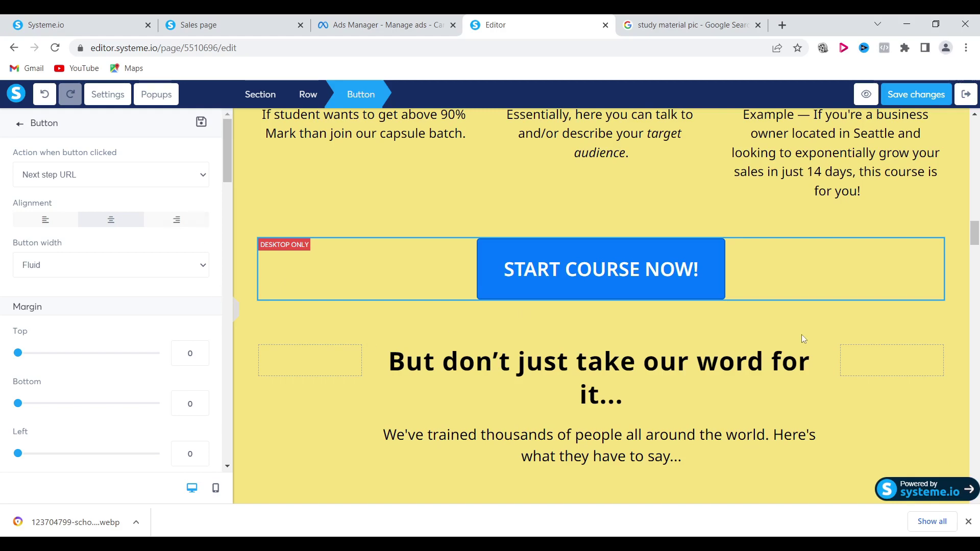
left_click(831, 331)
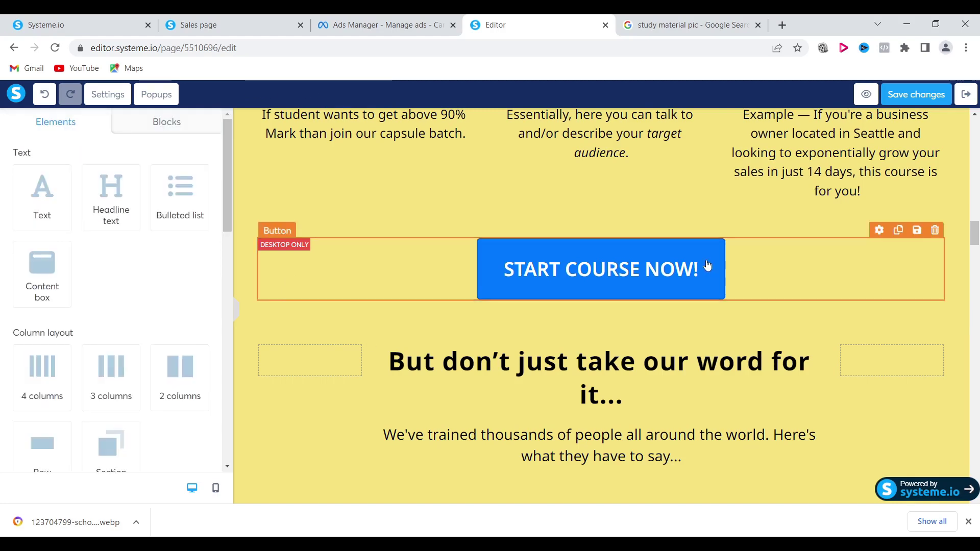
left_click(809, 272)
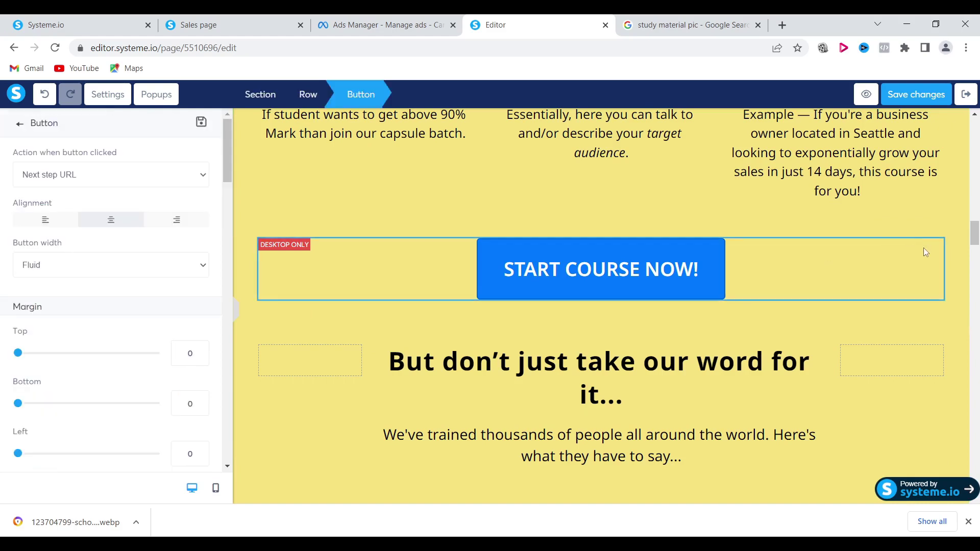
left_click(876, 278)
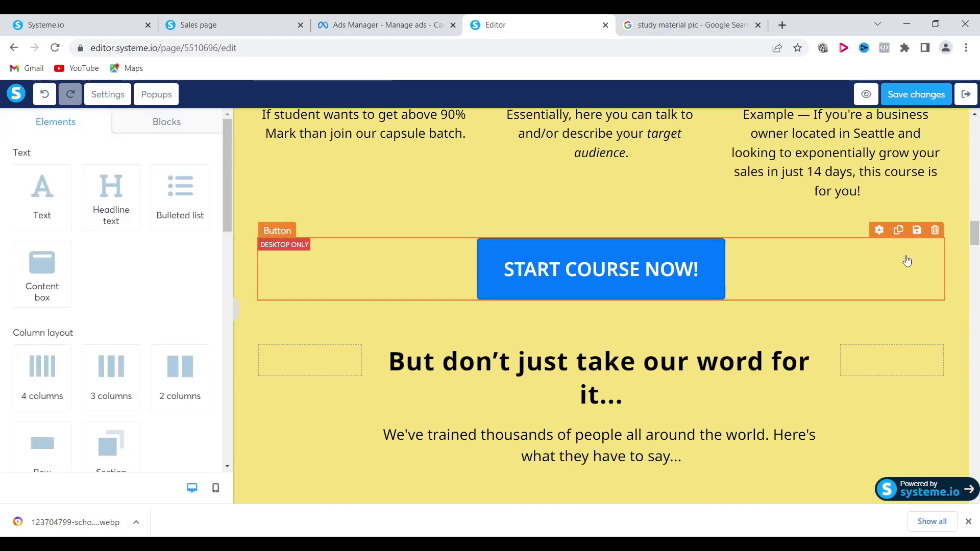
left_click(934, 231)
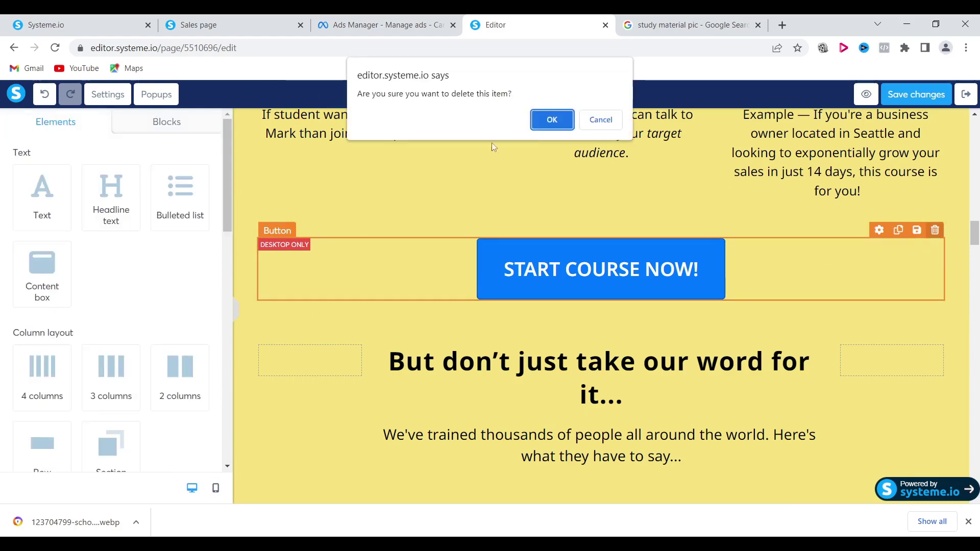
left_click(560, 125)
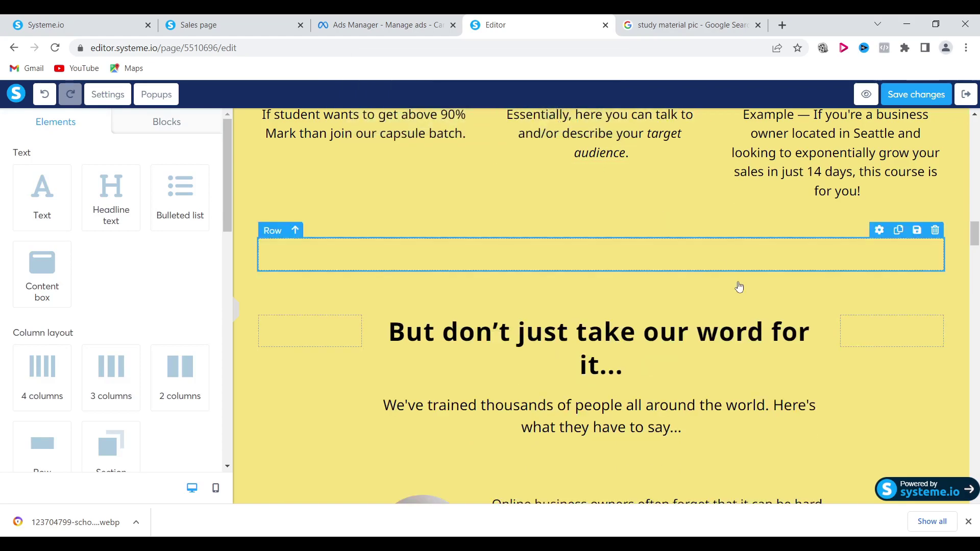
left_click(935, 231)
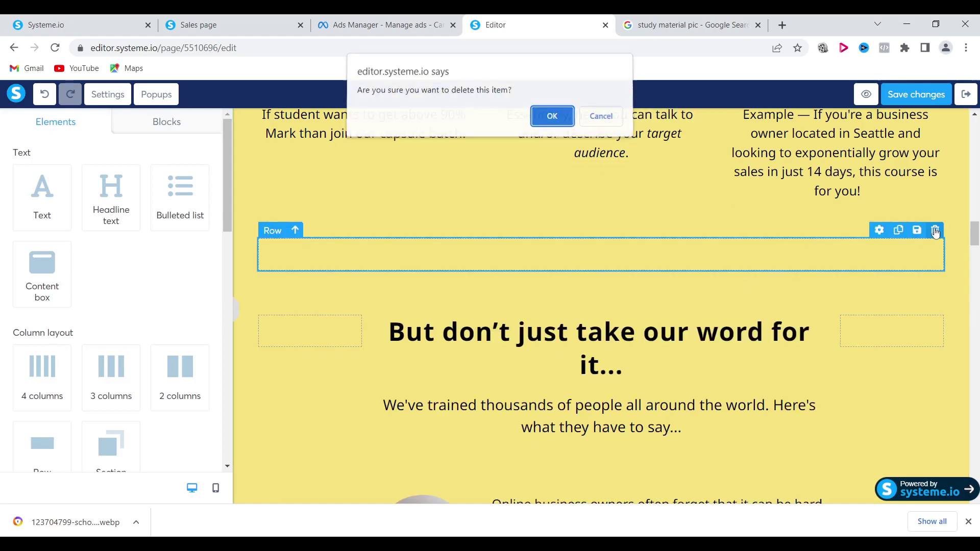
left_click(550, 121)
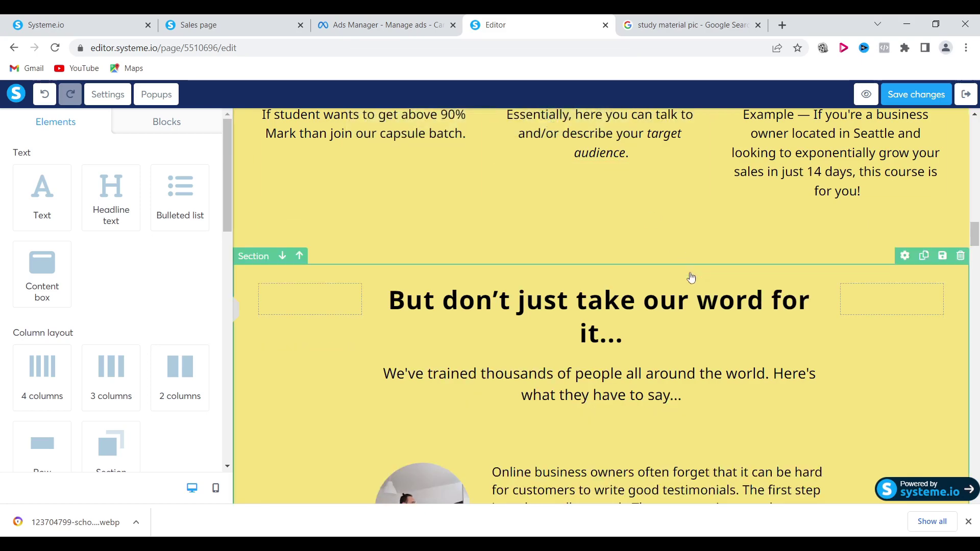
scroll(691, 279, "down", 2)
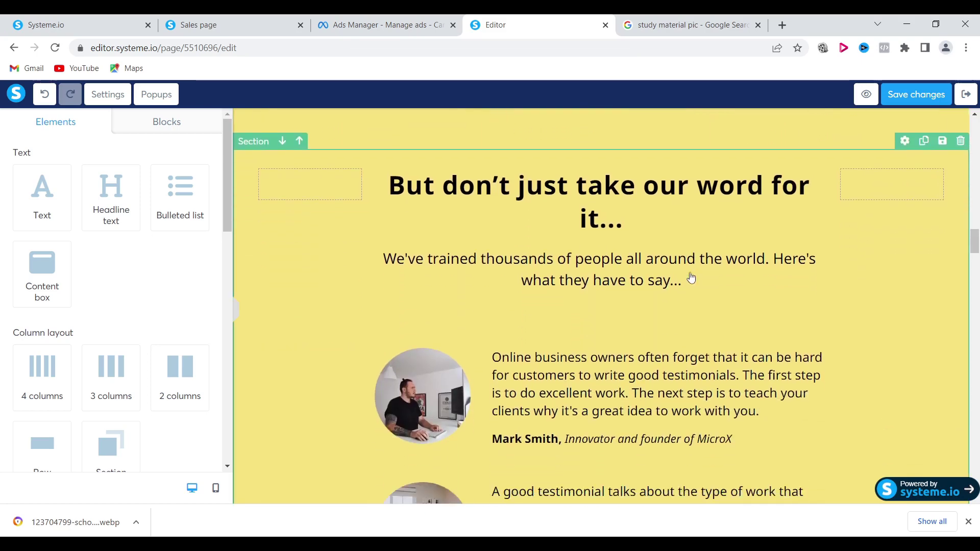
scroll(743, 322, "down", 2)
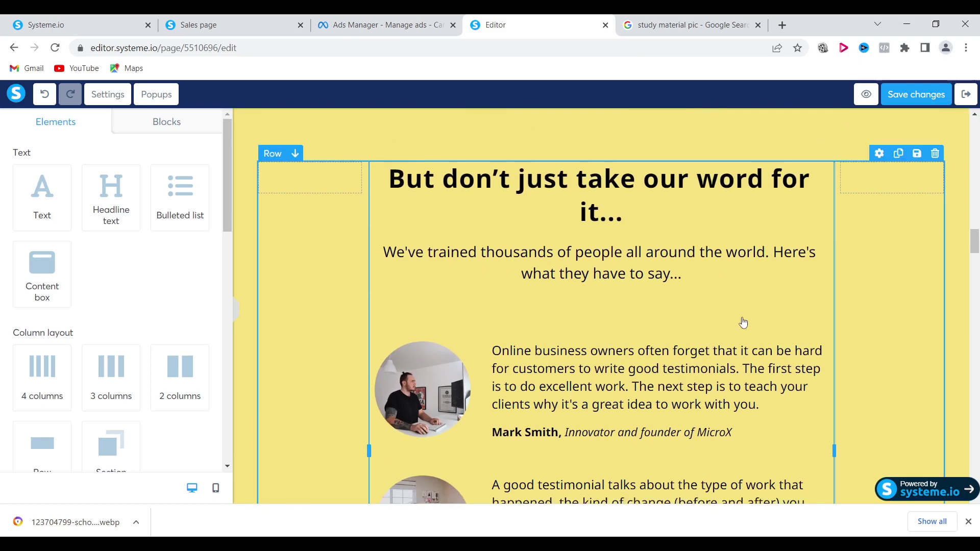
scroll(743, 322, "down", 3)
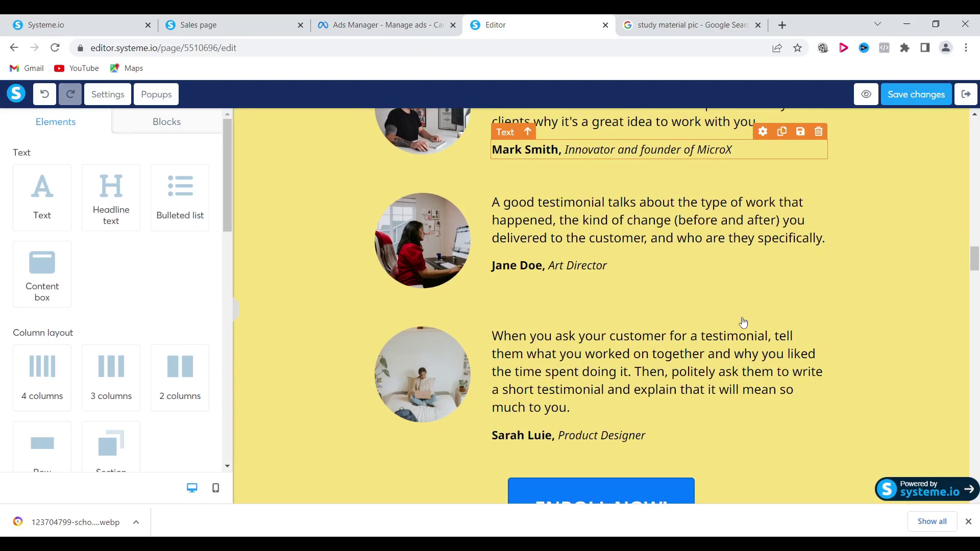
- Delete the placeholder text below the "These Are Some of the General Topics That We Covered" headline
scroll(743, 322, "up", 2)
scroll(743, 322, "down", 3)
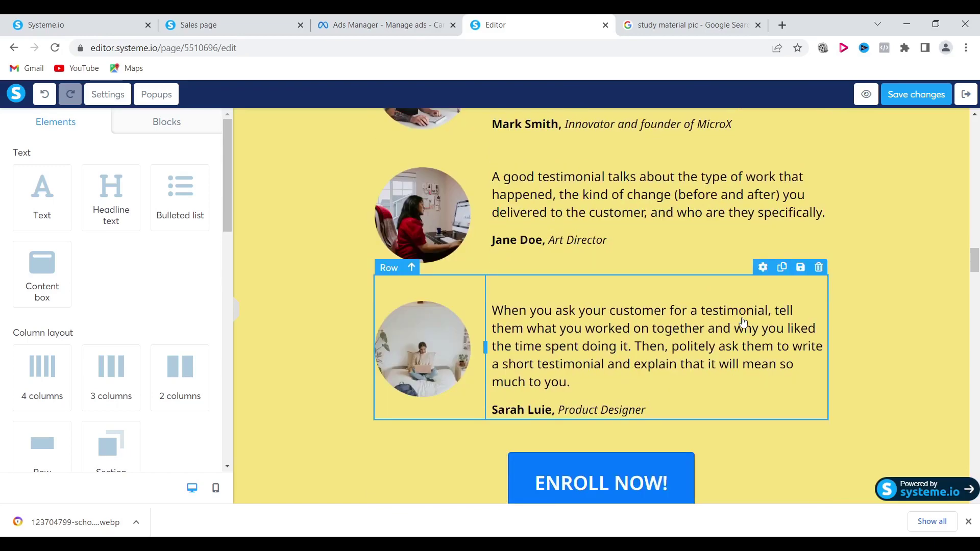
scroll(743, 323, "up", 2)
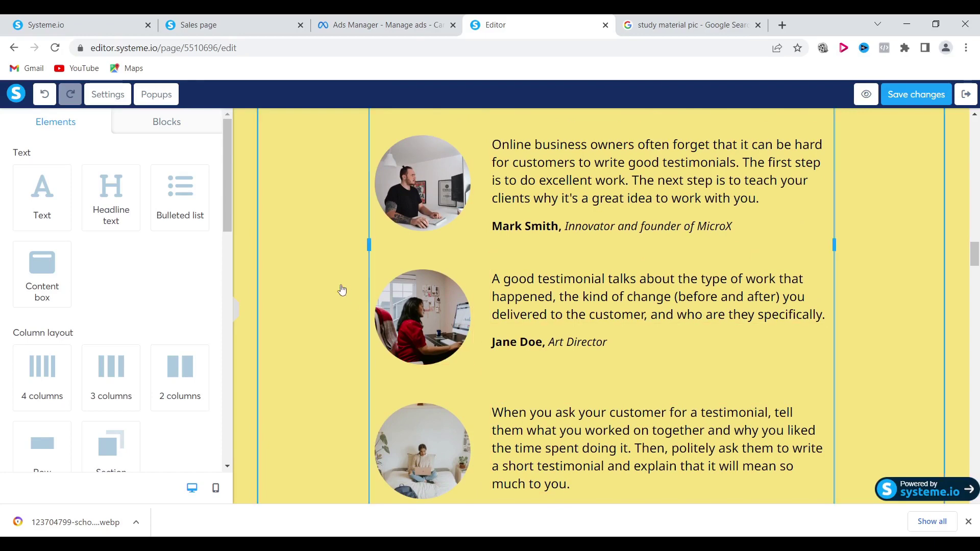
scroll(764, 305, "down", 2)
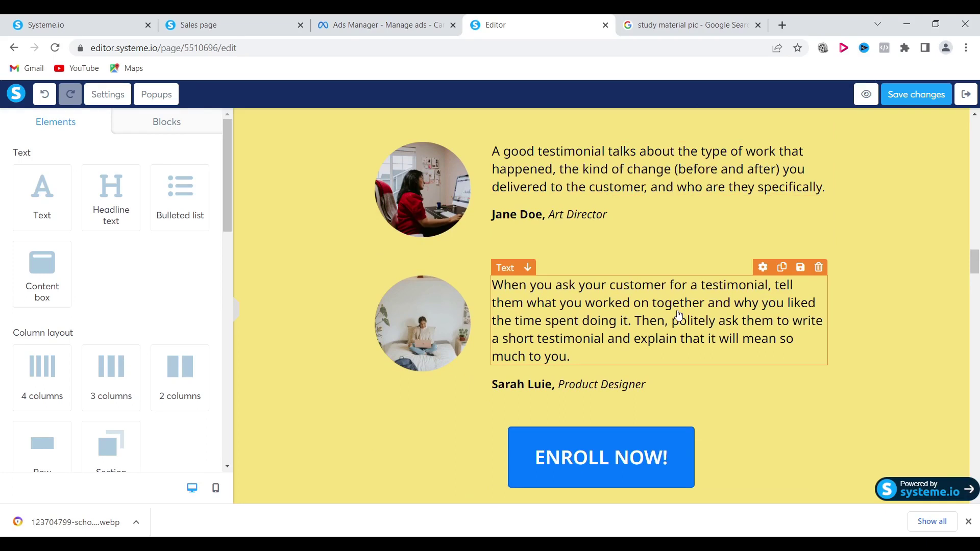
scroll(677, 314, "down", 3)
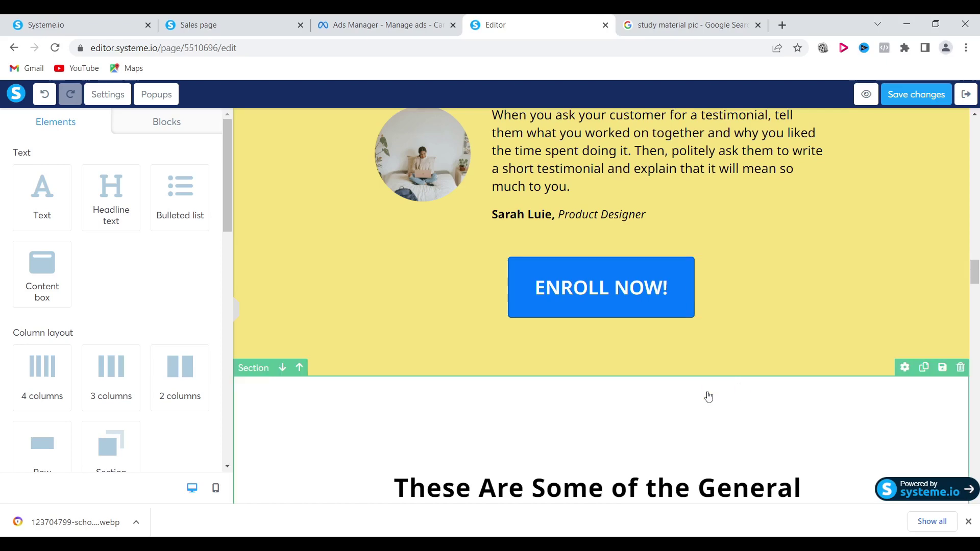
scroll(708, 396, "down", 3)
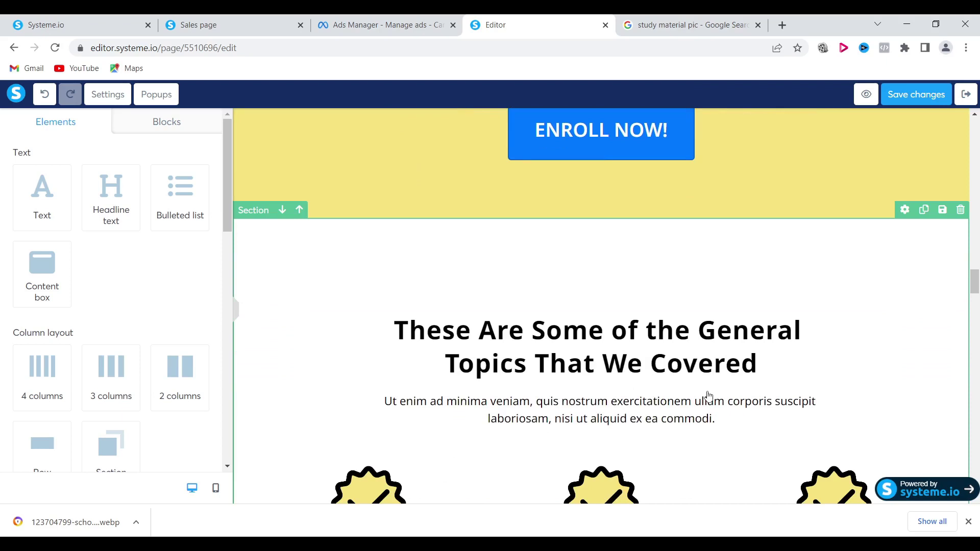
scroll(707, 396, "down", 1)
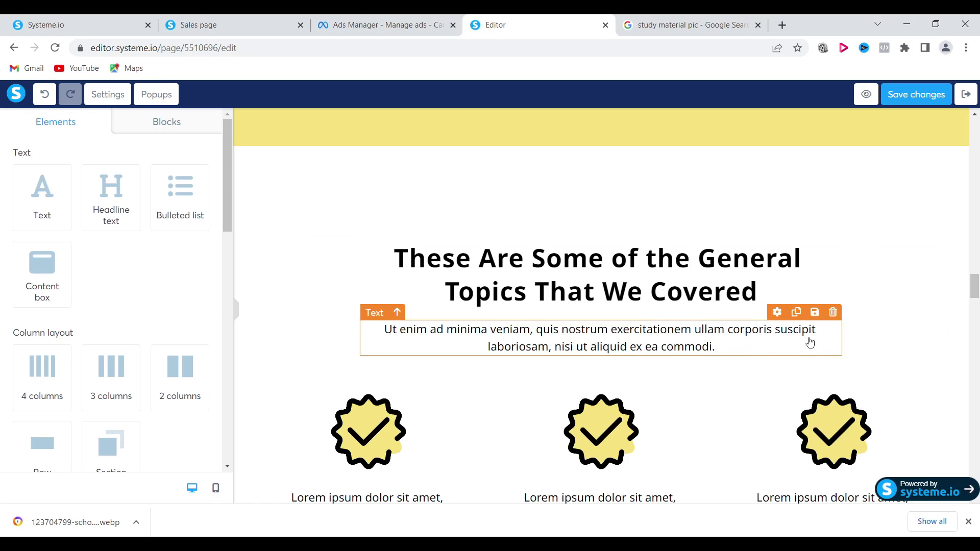
left_click(833, 312)
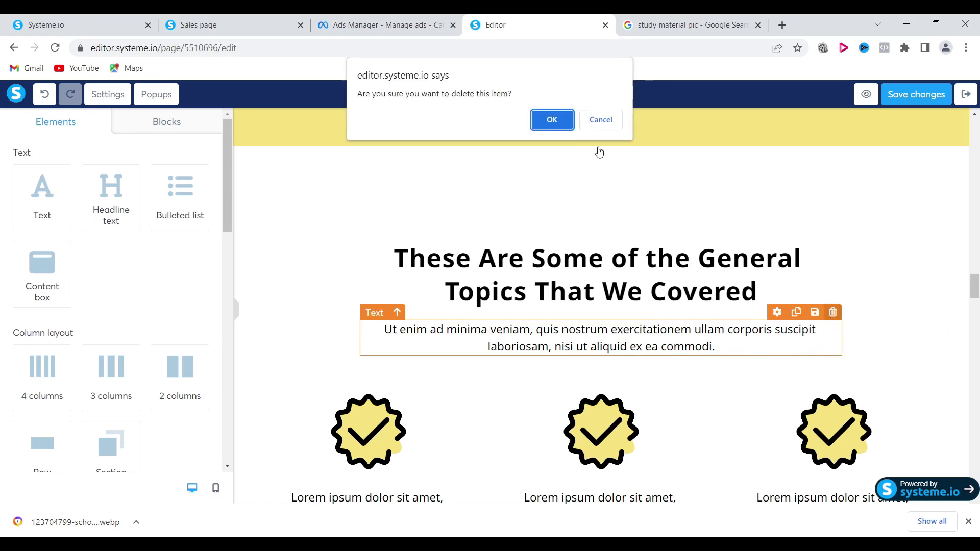
left_click(547, 125)
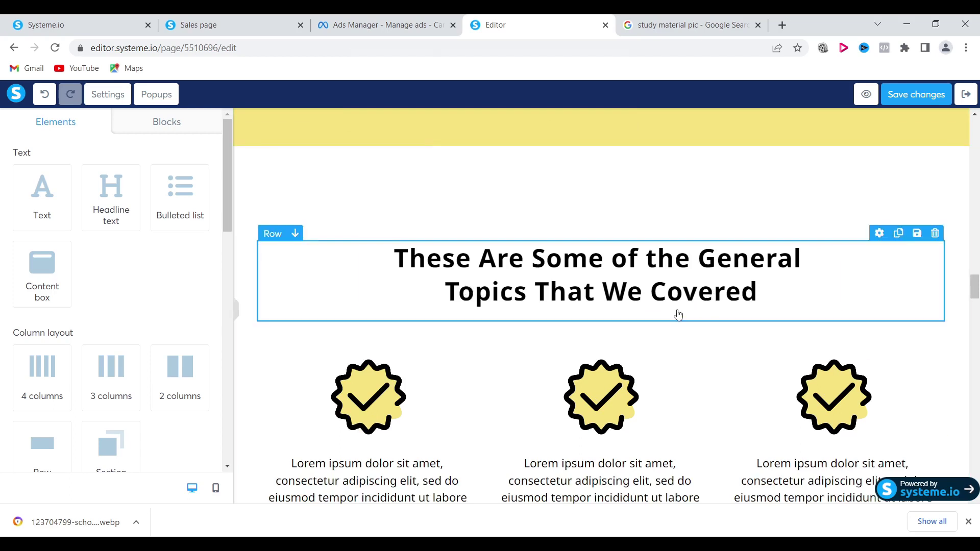
- Replace the placeholder text under the first check-mark image with "We will cover all mensuration formula with example and simple stra"
scroll(677, 315, "down", 3)
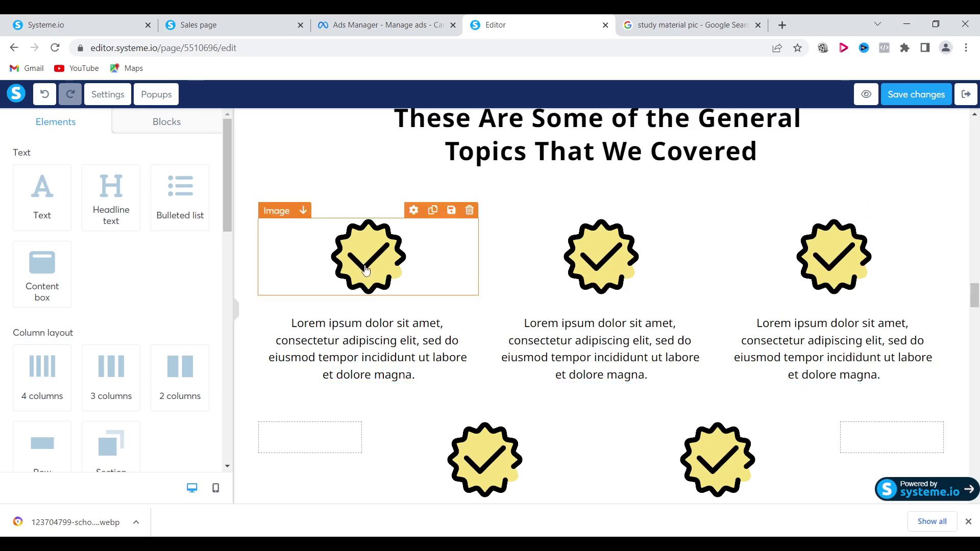
left_click(424, 377)
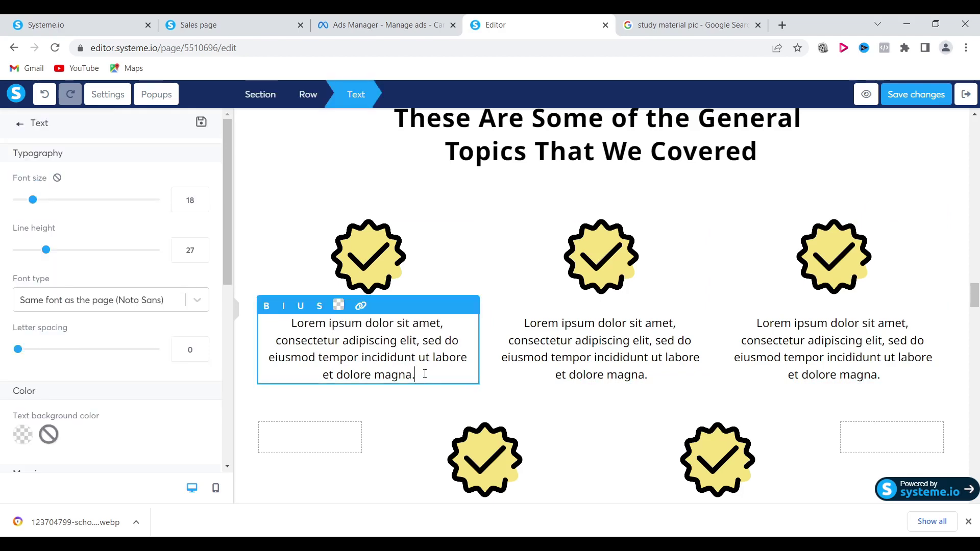
triple_click(393, 358)
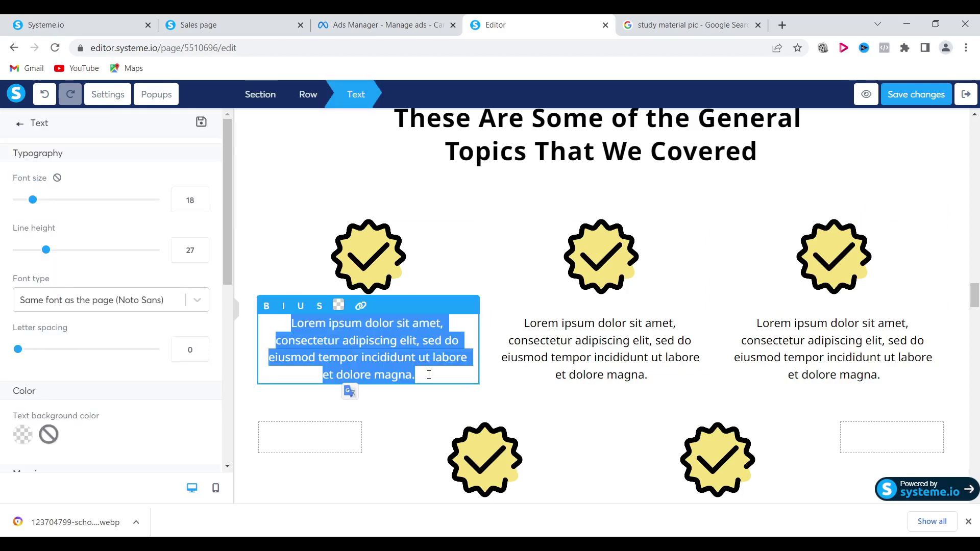
key("BackSpace")
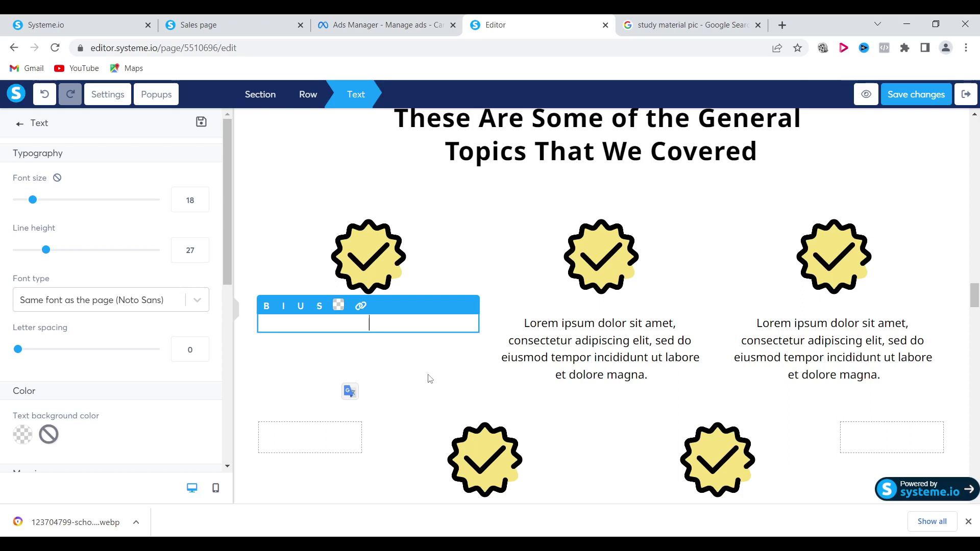
type("We will cover all me")
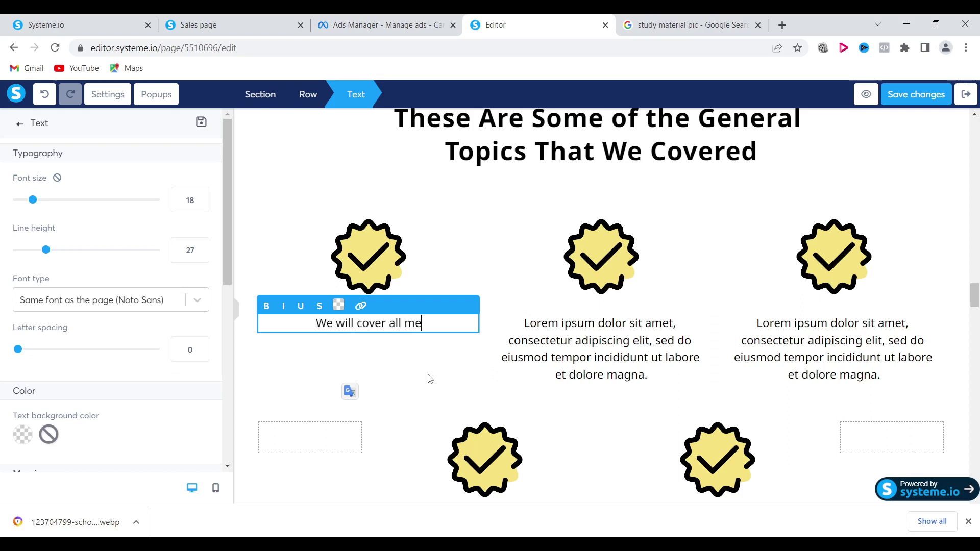
type("nsur")
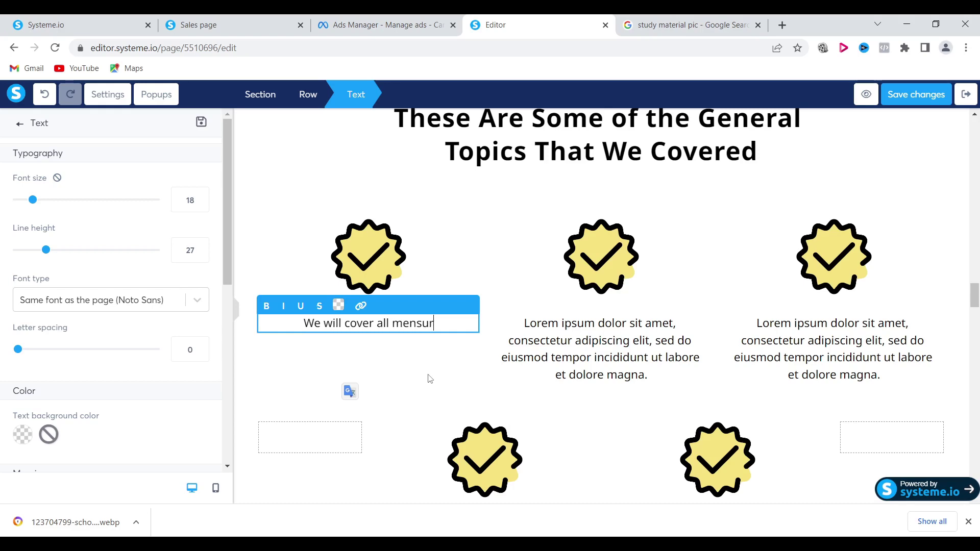
type("ation for")
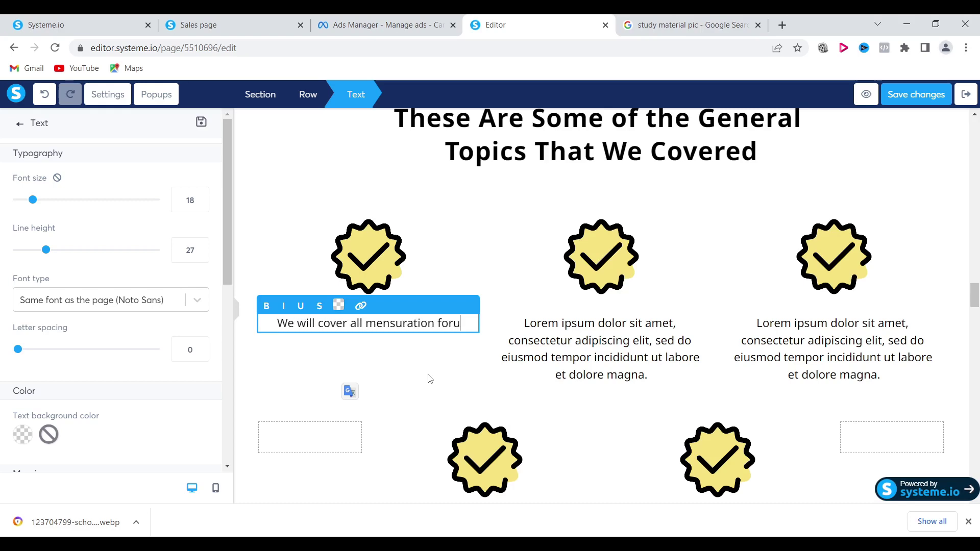
type("mula ")
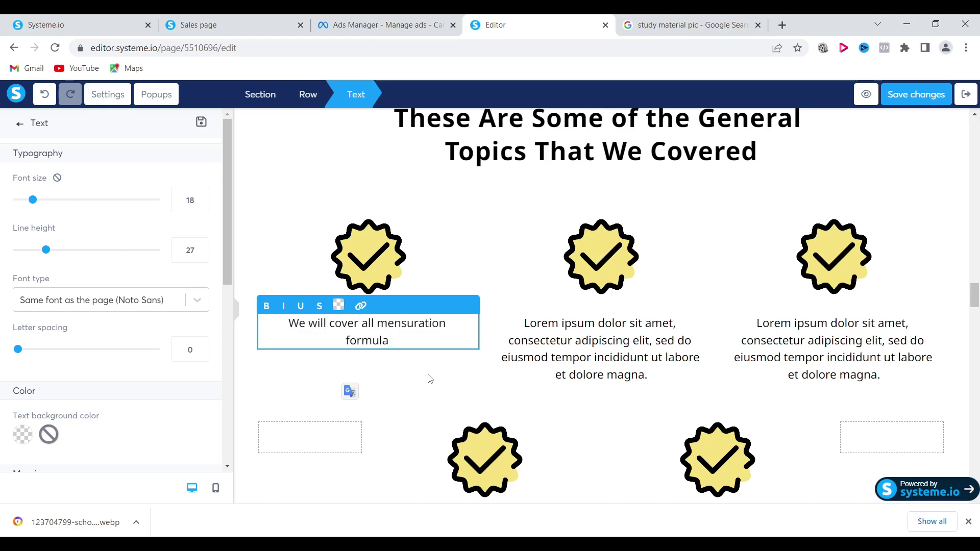
type("with example")
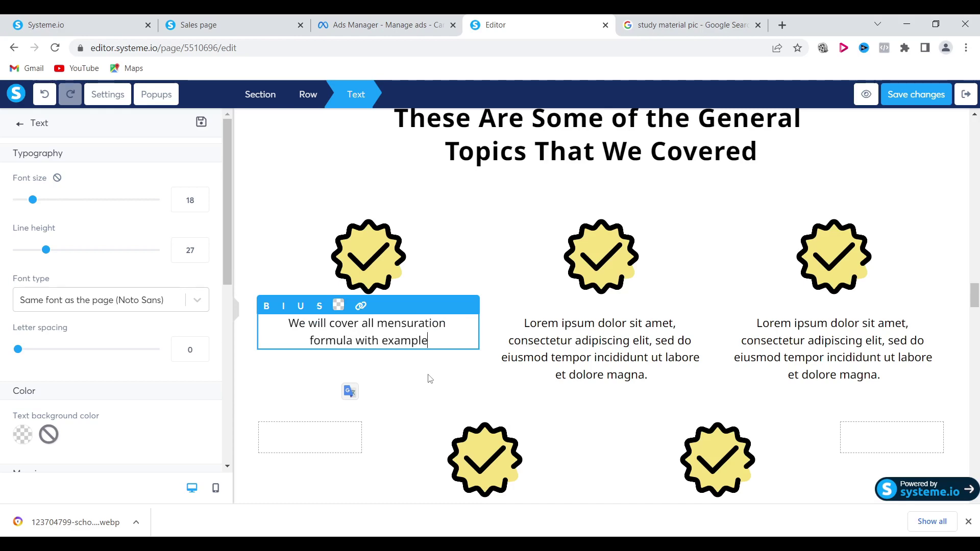
type(" and")
key("BackSpace")
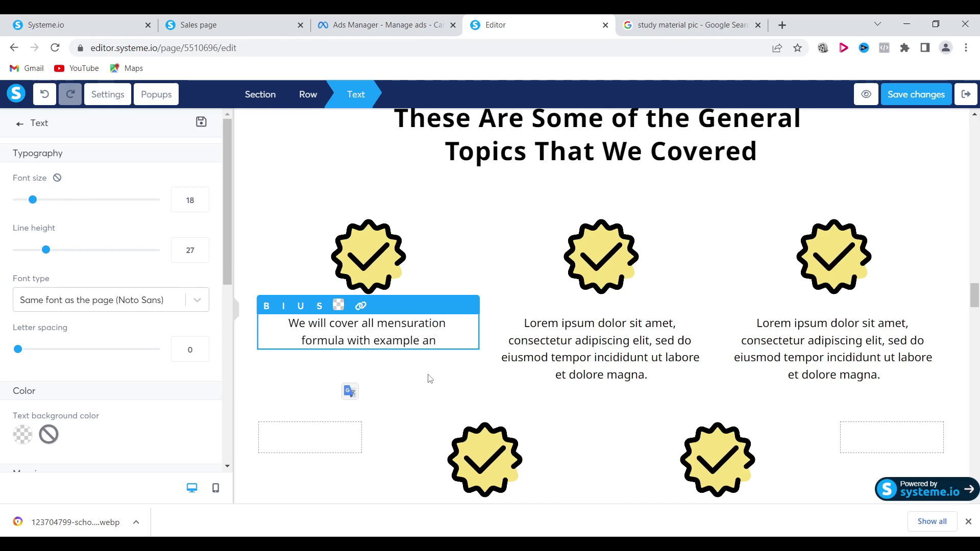
key("BackSpace")
key("BackSpace")
type("and ")
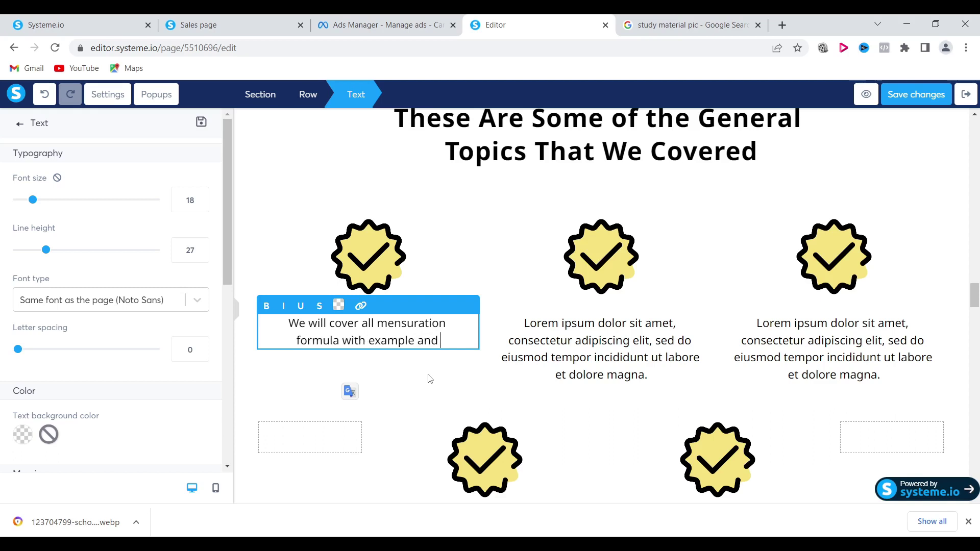
type("simple s")
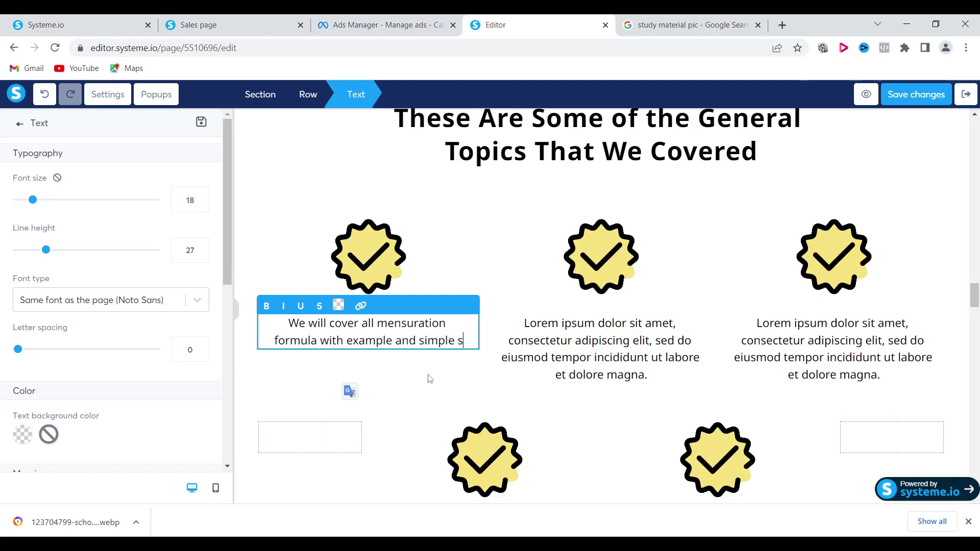
type("tra")
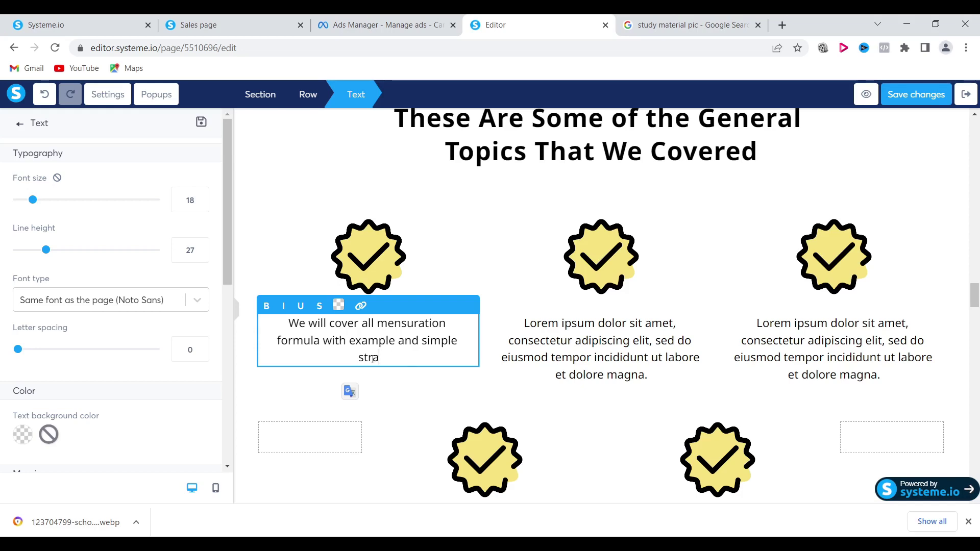
- End the sentence with a period after "example" and delete the trailing words "and simple stra"
left_click(395, 341)
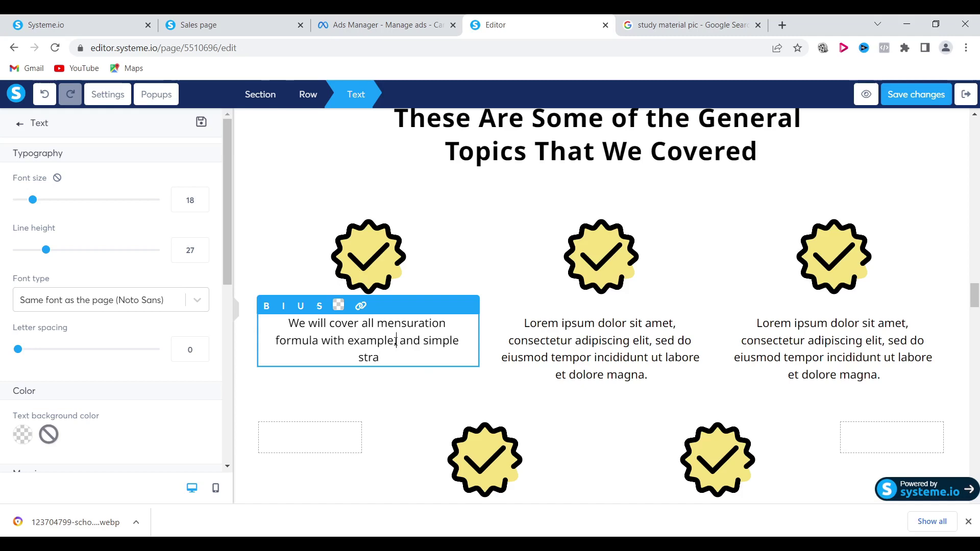
type(".")
key("BackSpace")
key("BackSpace")
key("BackSpace")
key("BackSpace")
key("BackSpace")
key("BackSpace")
key("BackSpace")
key("BackSpace")
key("BackSpace")
key("BackSpace")
key("BackSpace")
key("BackSpace")
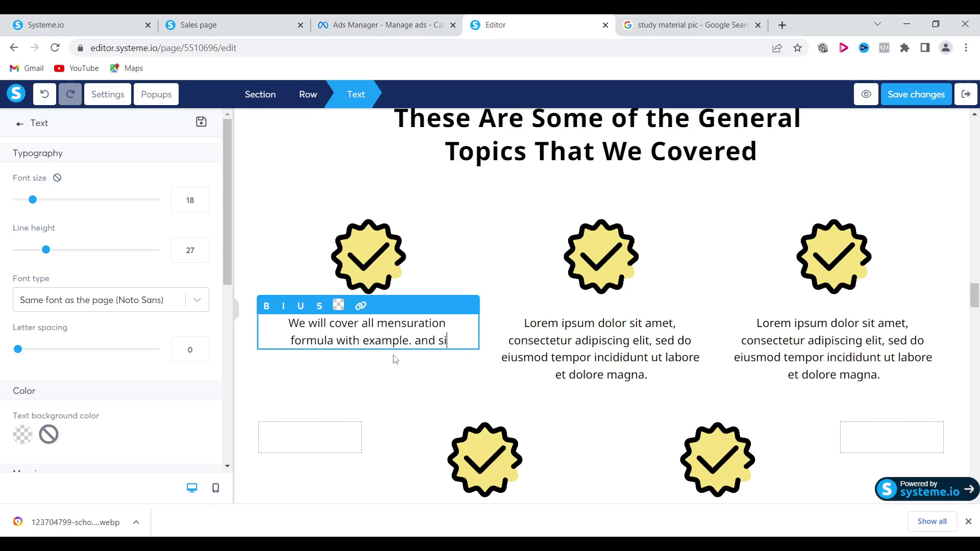
key("BackSpace")
key("BackSpace")
key("BackSpace")
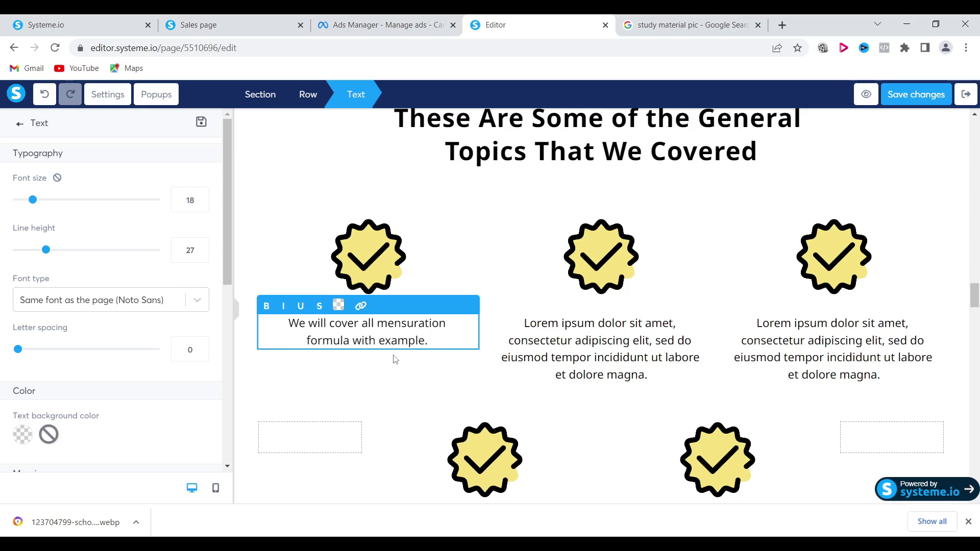
- Append "And also explain the way to solve math question with simple method." to the text under the first check-mark image
type("H")
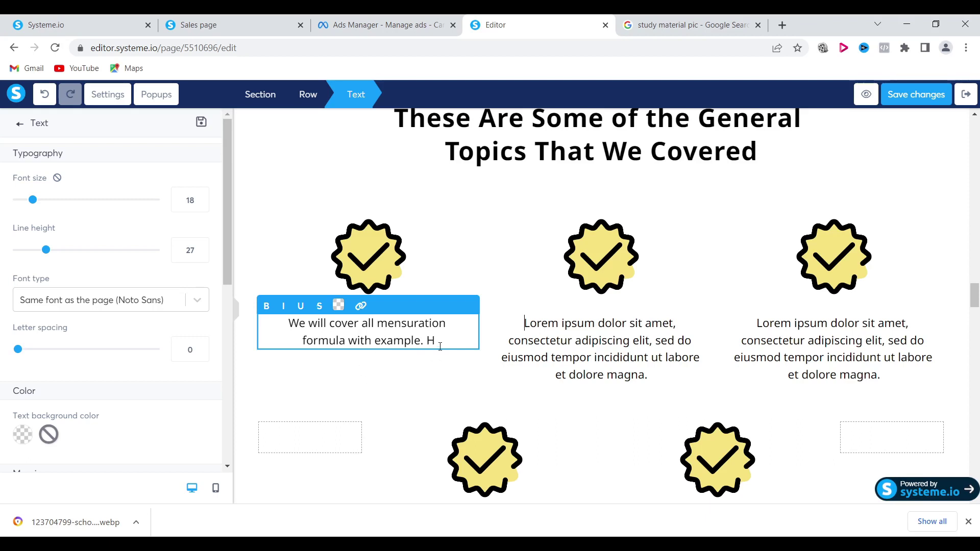
key("BackSpace")
type("a")
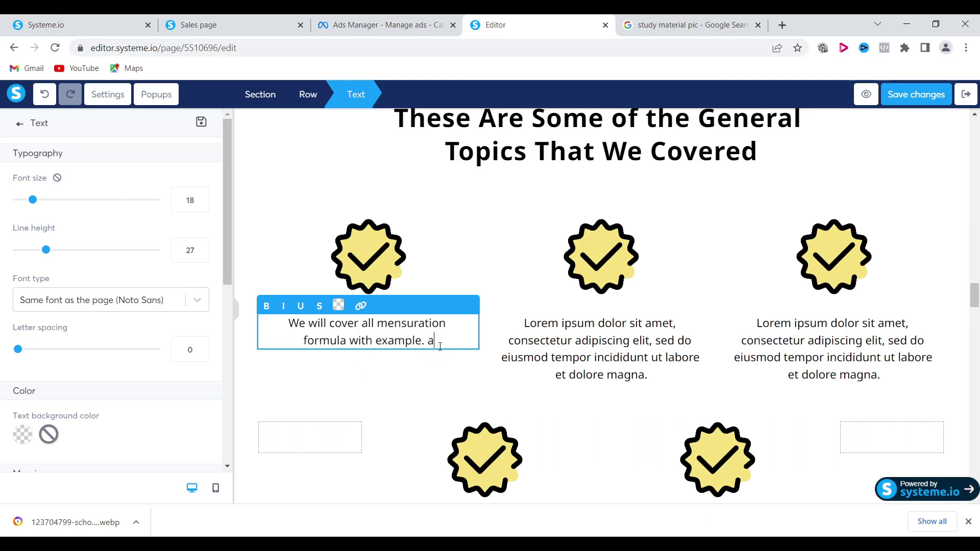
key("BackSpace")
type("And")
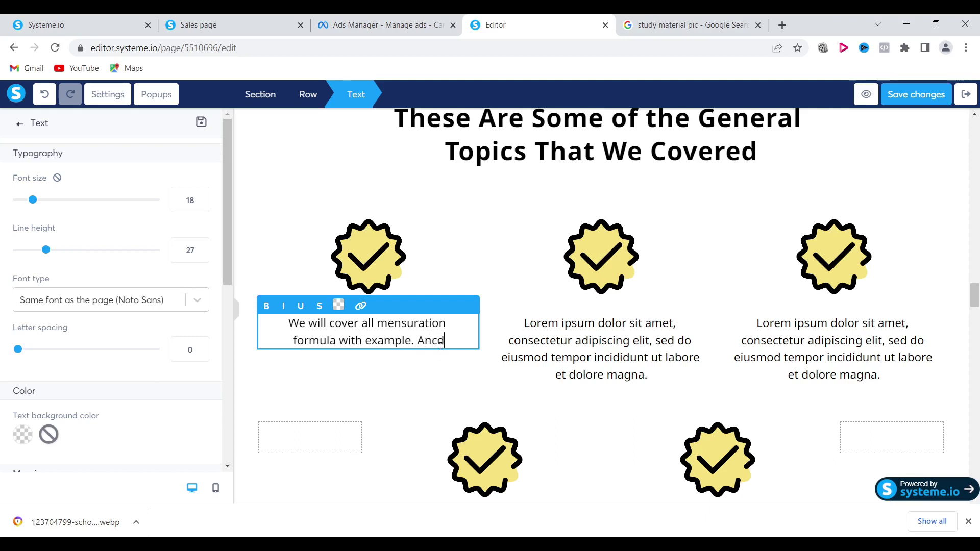
type(" also ")
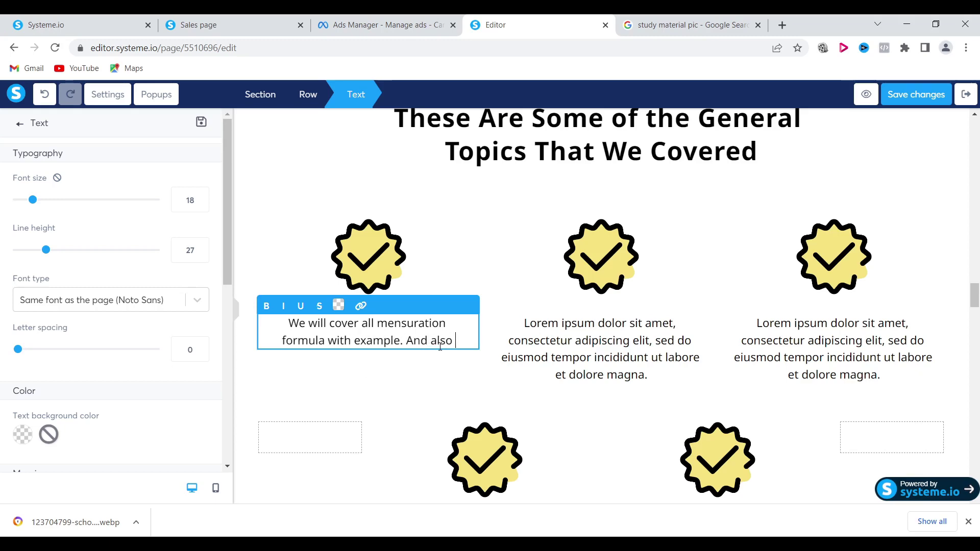
type("explain the ")
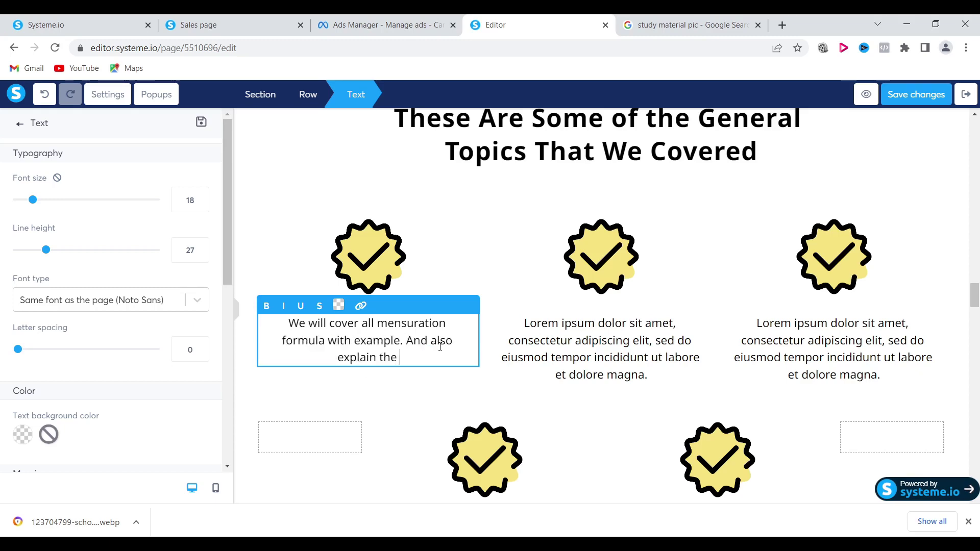
type("way to sol e")
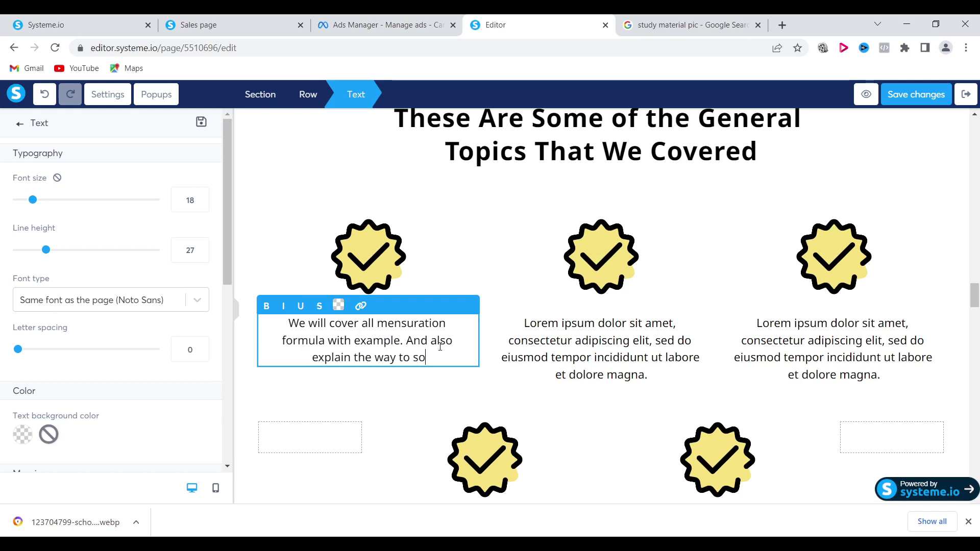
key("BackSpace")
key("BackSpace")
type("ve")
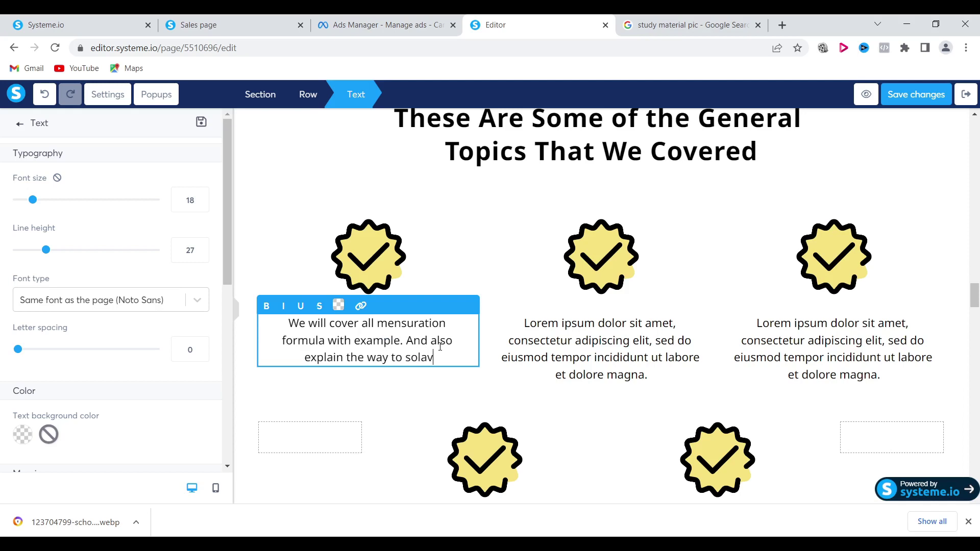
key("BackSpace")
key("BackSpace")
type("ve math")
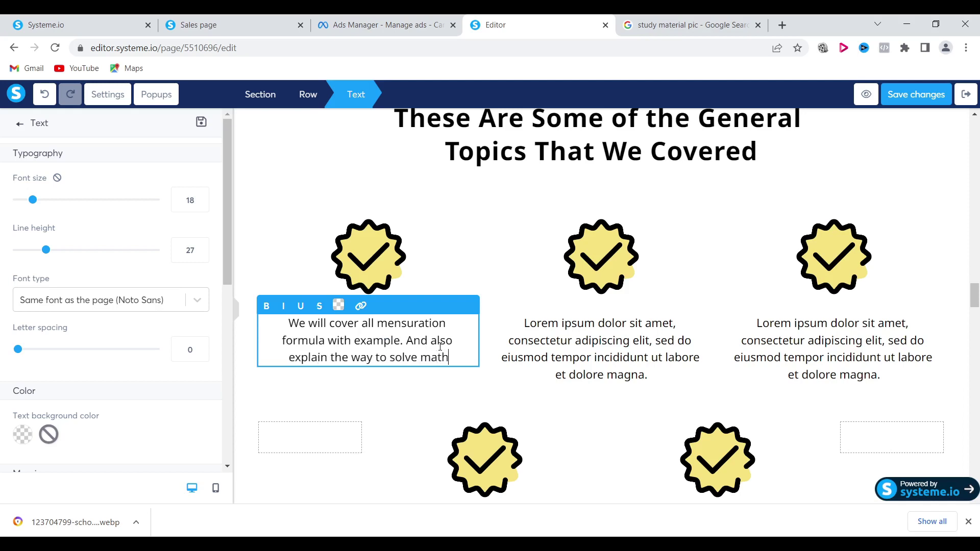
type(" questio")
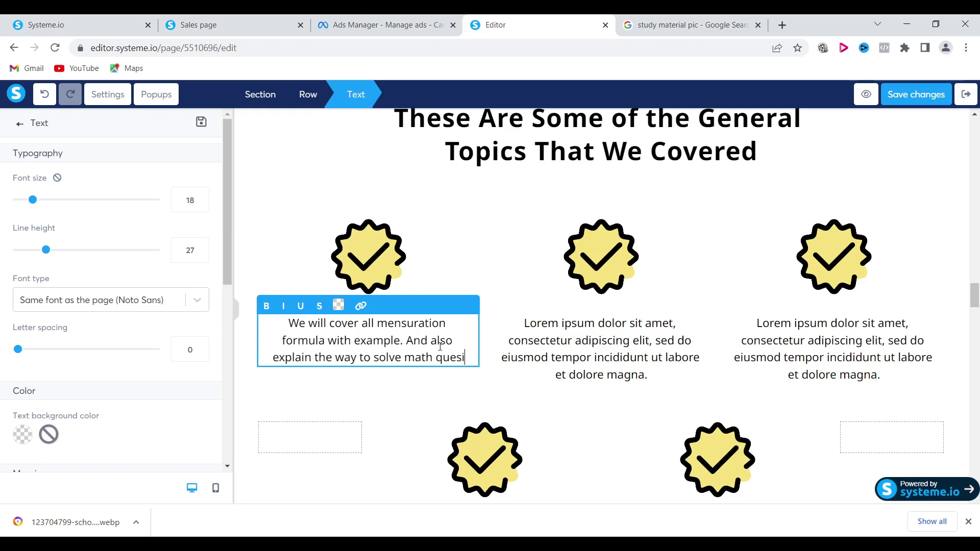
key("BackSpace")
key("BackSpace")
key("BackSpace")
type("tion ")
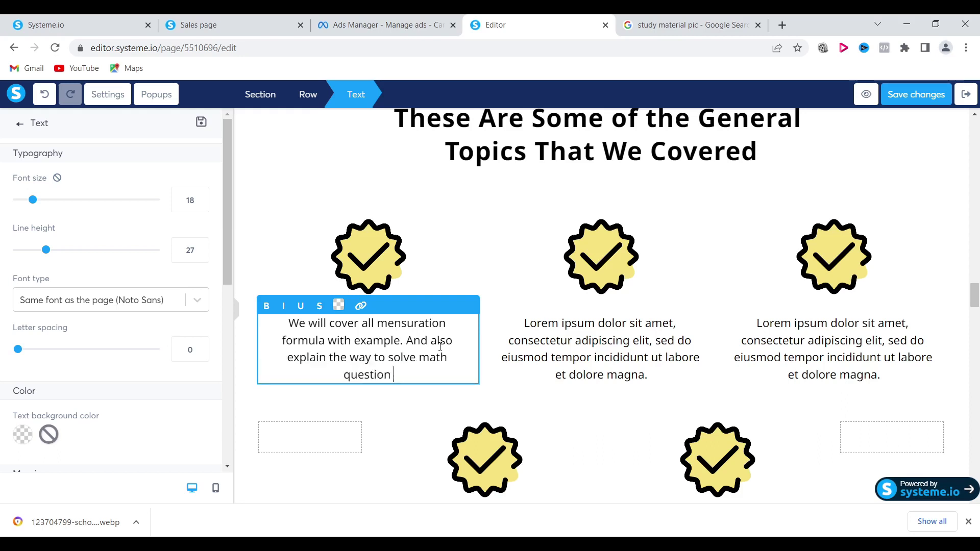
type("with si")
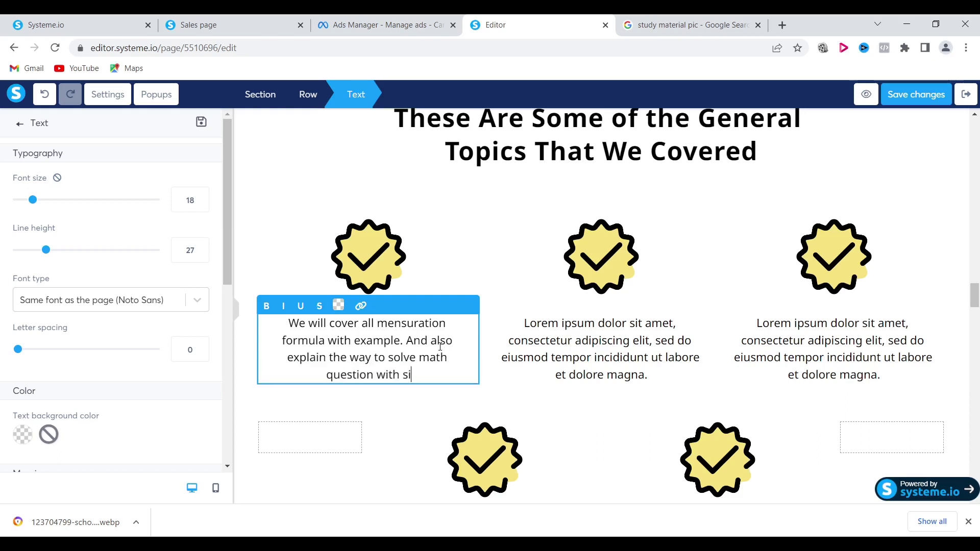
type("mple method.")
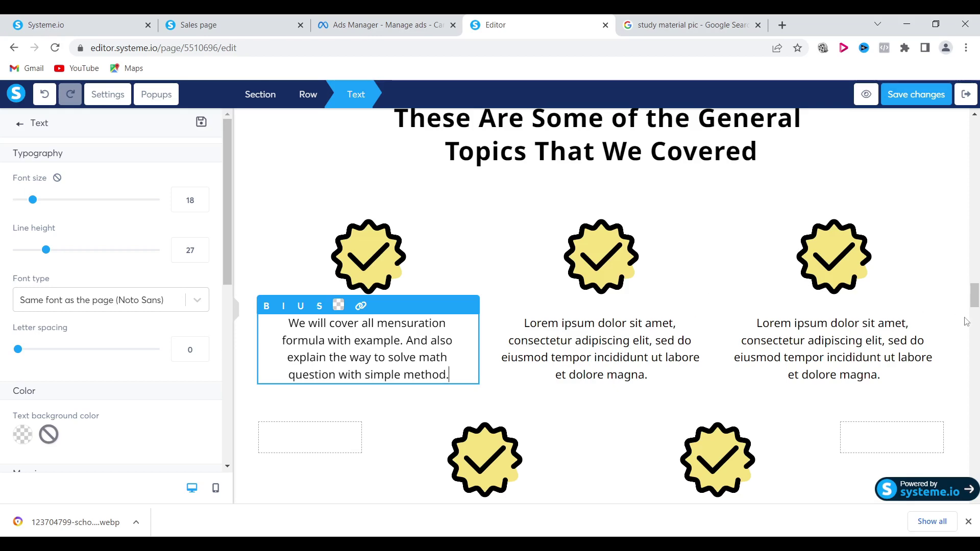
- Review the remaining template sections below the topics, from the student comments through the course creators, preview and bonus lessons to the frequently asked questions
left_click_drag(974, 304, 974, 334)
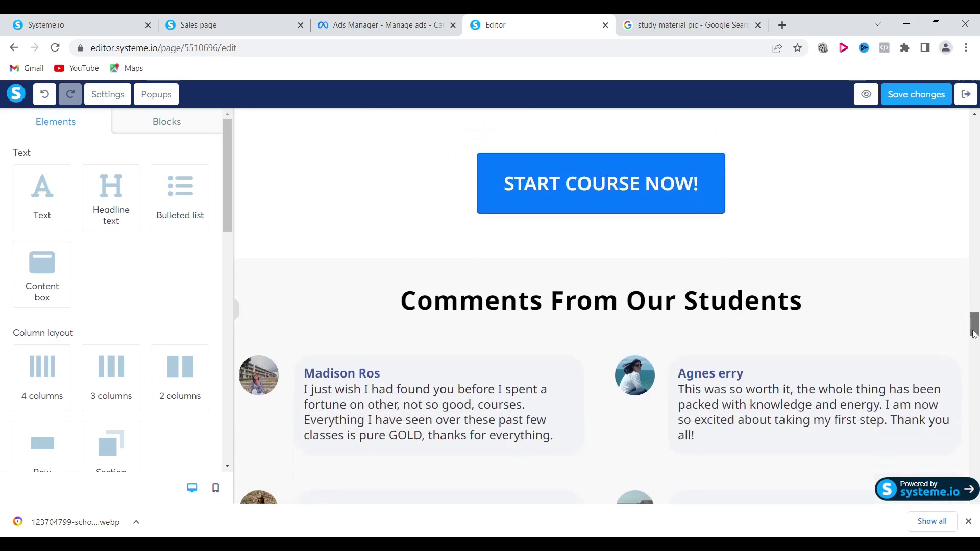
scroll(973, 333, "down", 4)
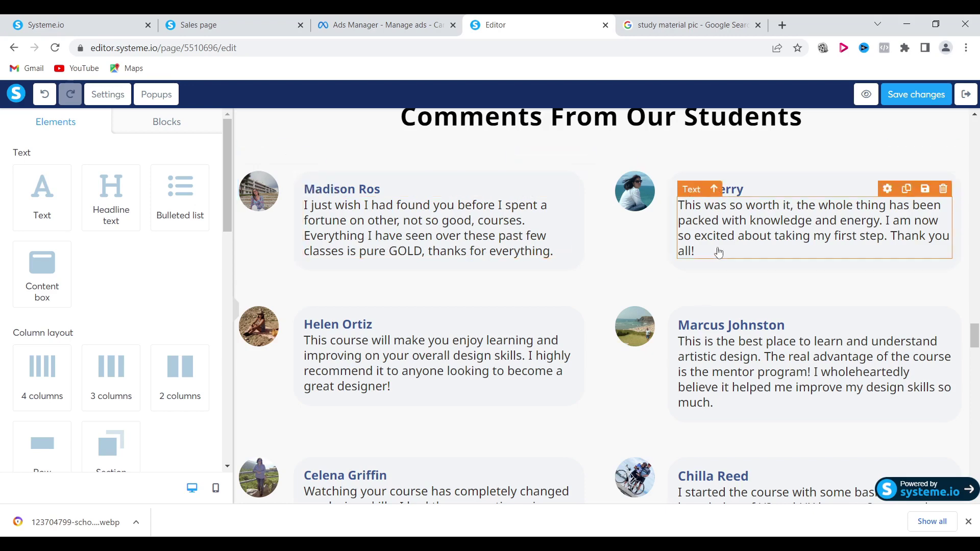
scroll(600, 289, "down", 2)
scroll(600, 289, "down", 6)
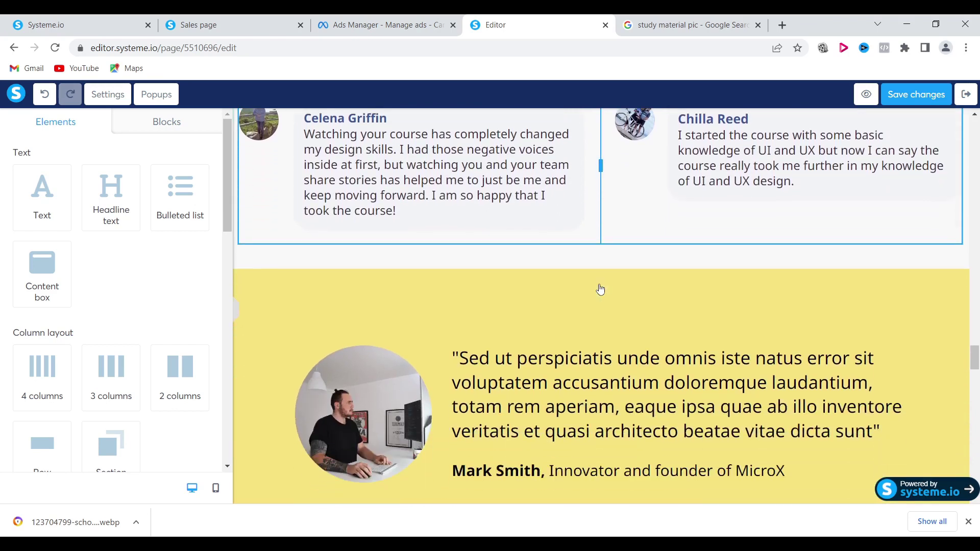
scroll(600, 290, "down", 2)
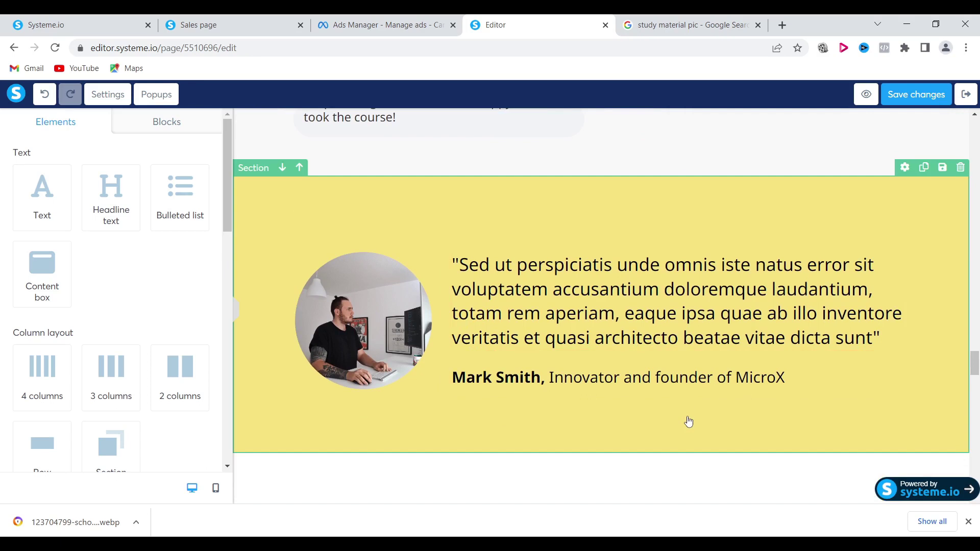
scroll(688, 421, "down", 7)
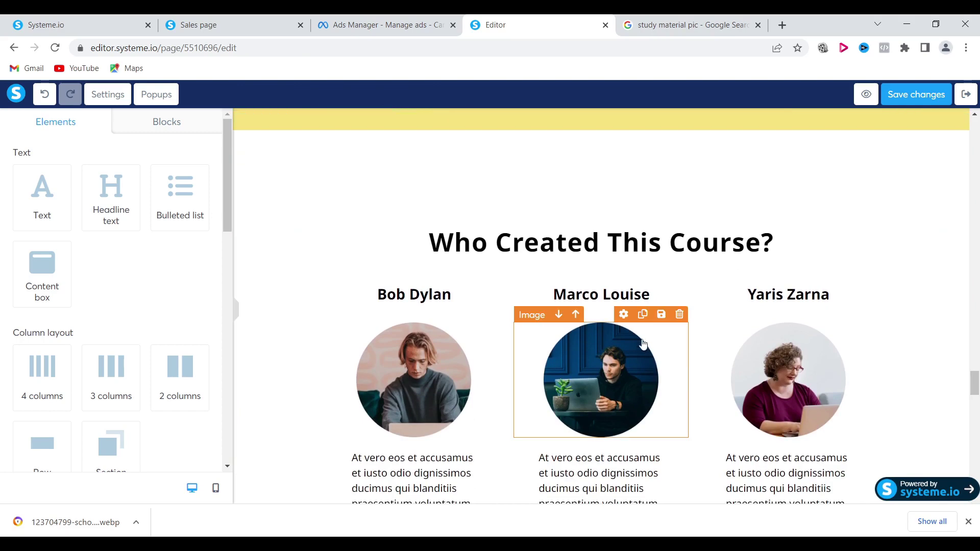
scroll(642, 344, "down", 2)
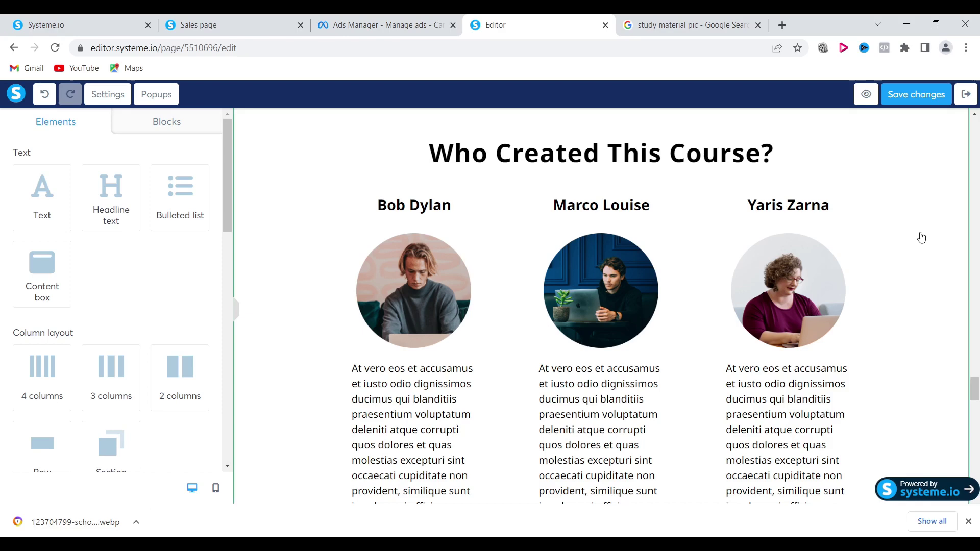
scroll(921, 237, "down", 5)
scroll(921, 237, "down", 5)
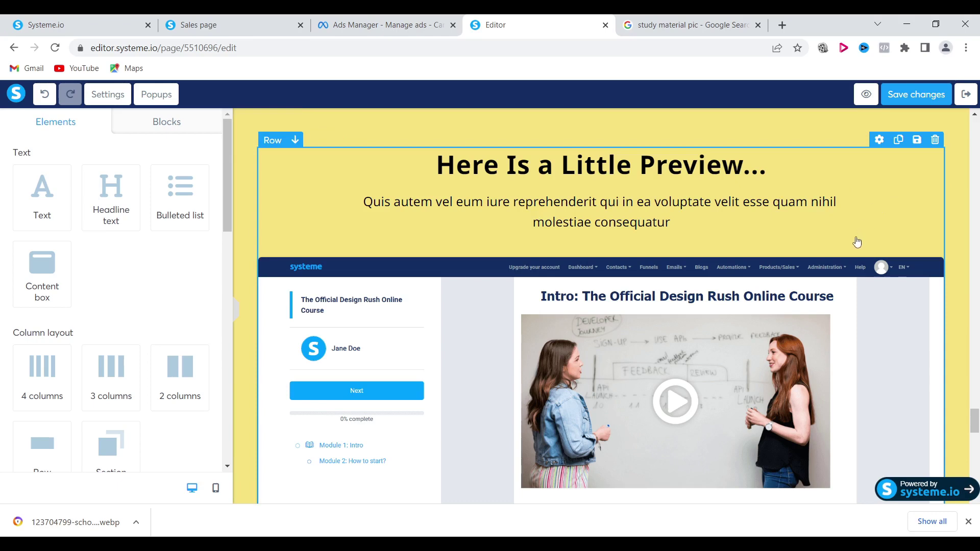
scroll(857, 242, "down", 3)
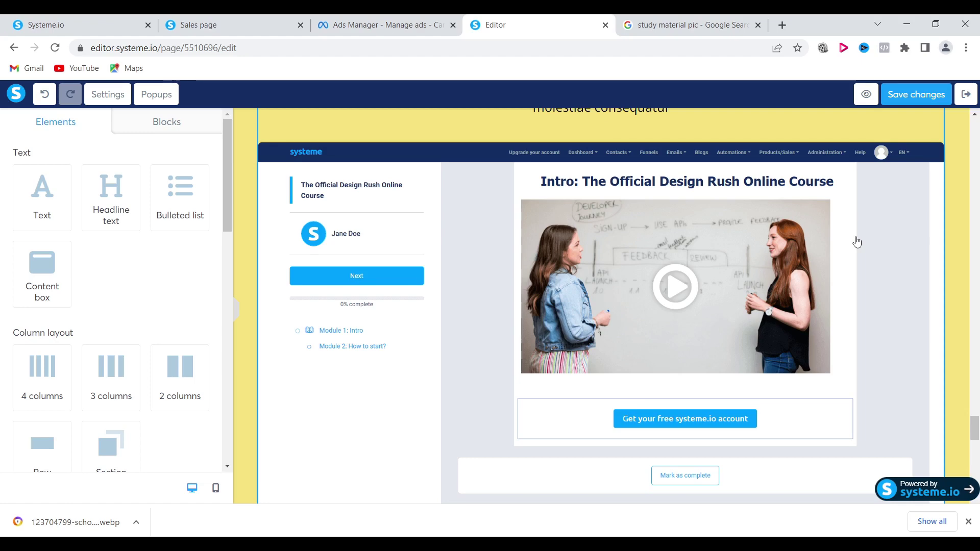
scroll(857, 242, "down", 7)
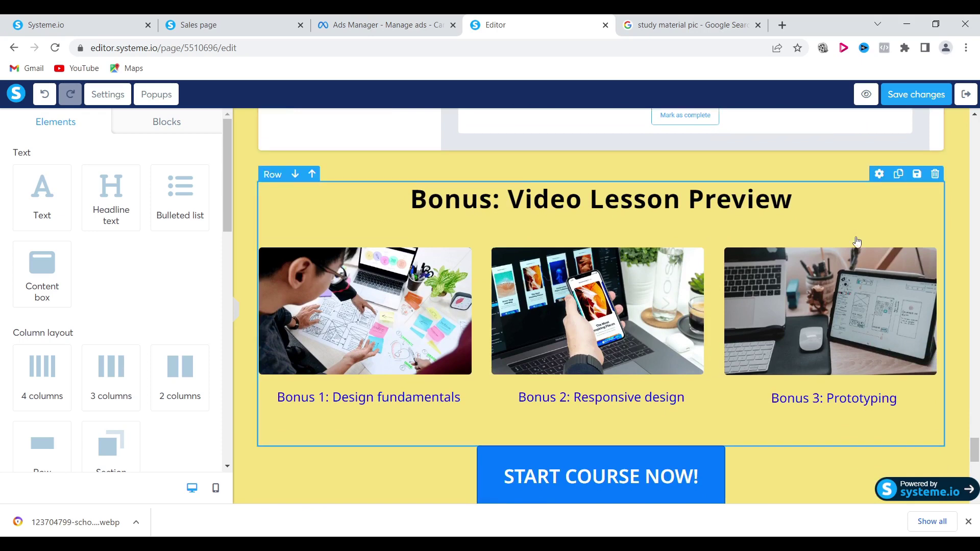
scroll(853, 242, "down", 3)
scroll(853, 243, "up", 3)
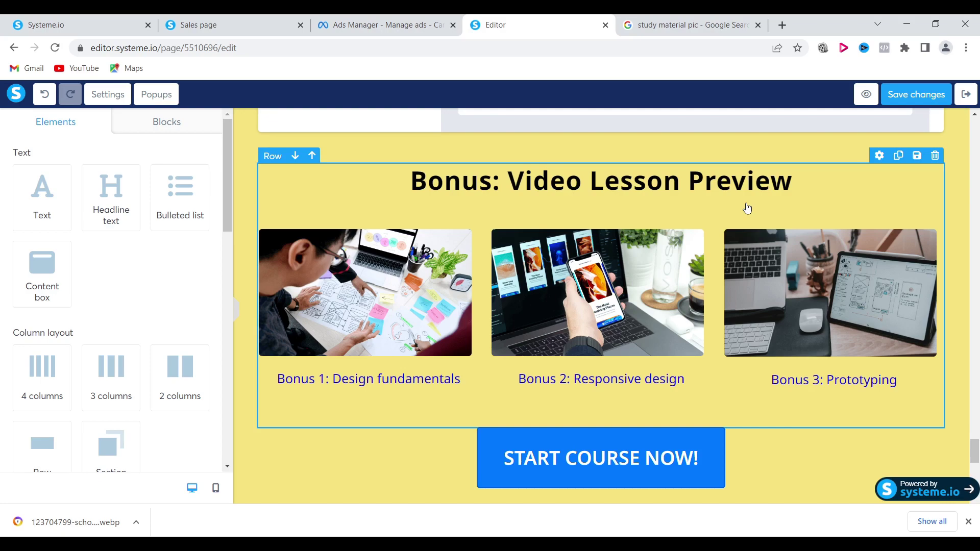
scroll(746, 207, "down", 9)
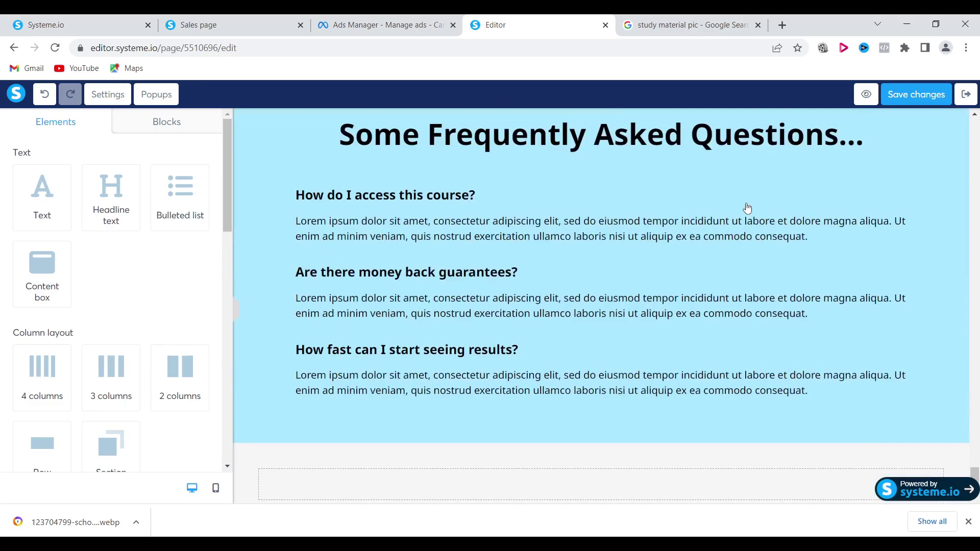
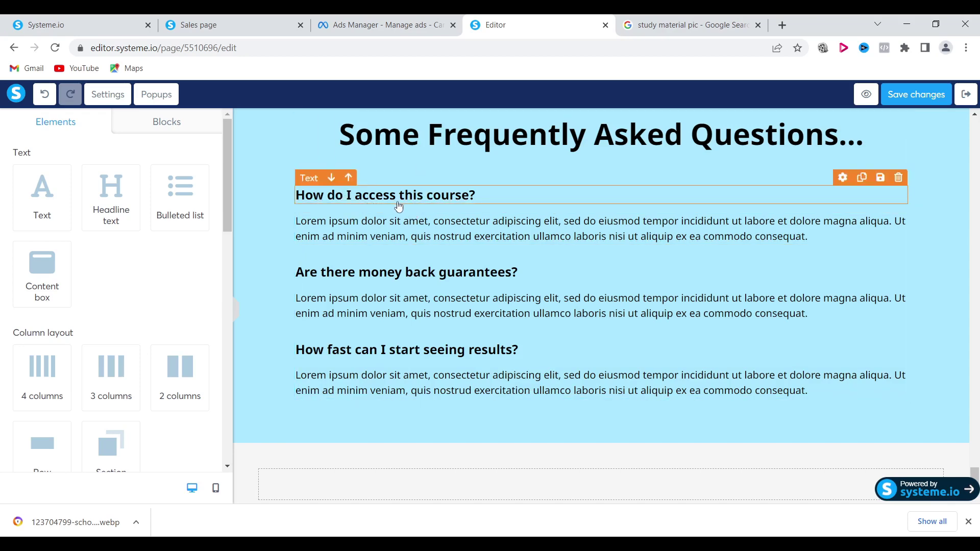
- Replace the placeholder answer under "How do I access this course?" with "Student after enroll in this course than they will redirect our main course website"
left_click(485, 197)
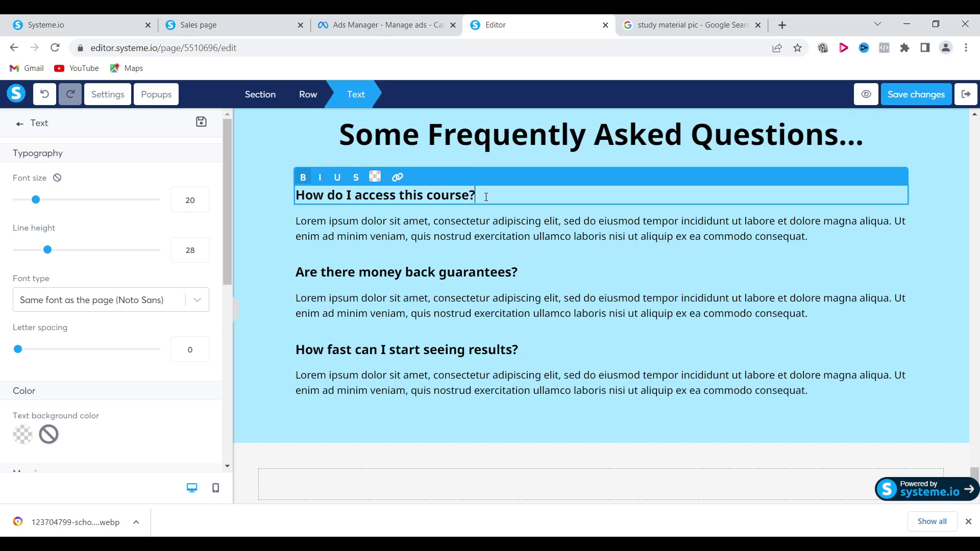
left_click(479, 233)
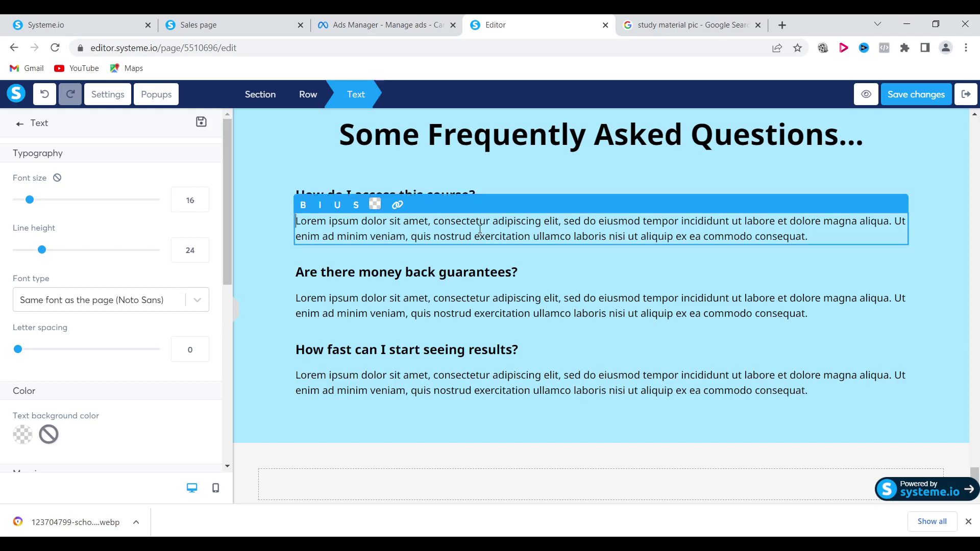
triple_click(815, 233)
key("BackSpace")
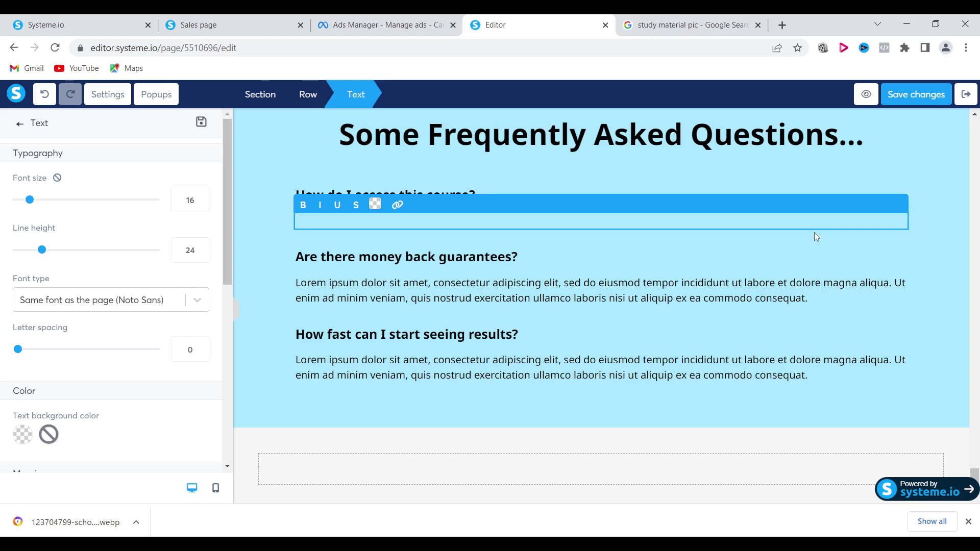
type("Student after enrol")
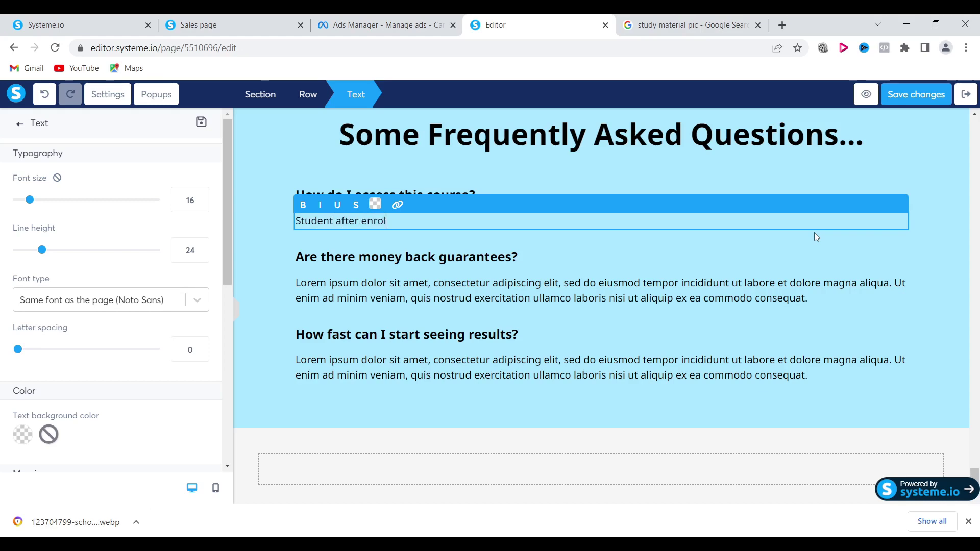
type("l in this course than they will re")
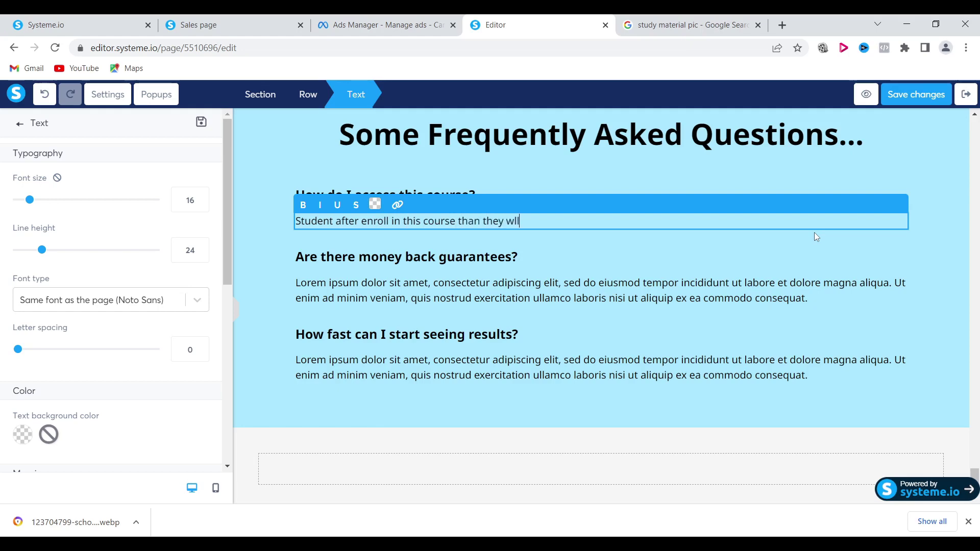
type("direct our main")
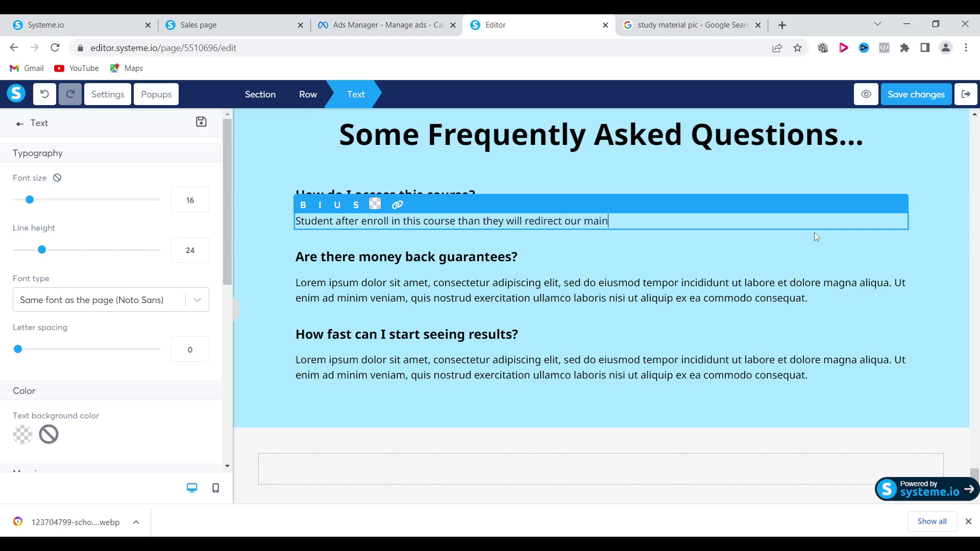
key("BackSpace")
key("BackSpace")
type("in course website ")
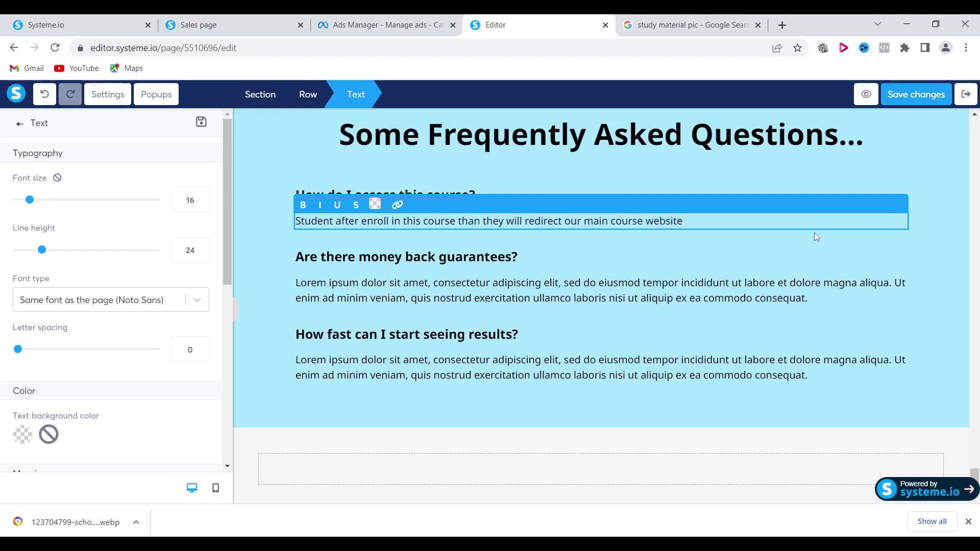
- Finish the course-access answer with "there they will create their login acount. (signup) acount will be active than they can start learning." and try saving the page
type("there they will create")
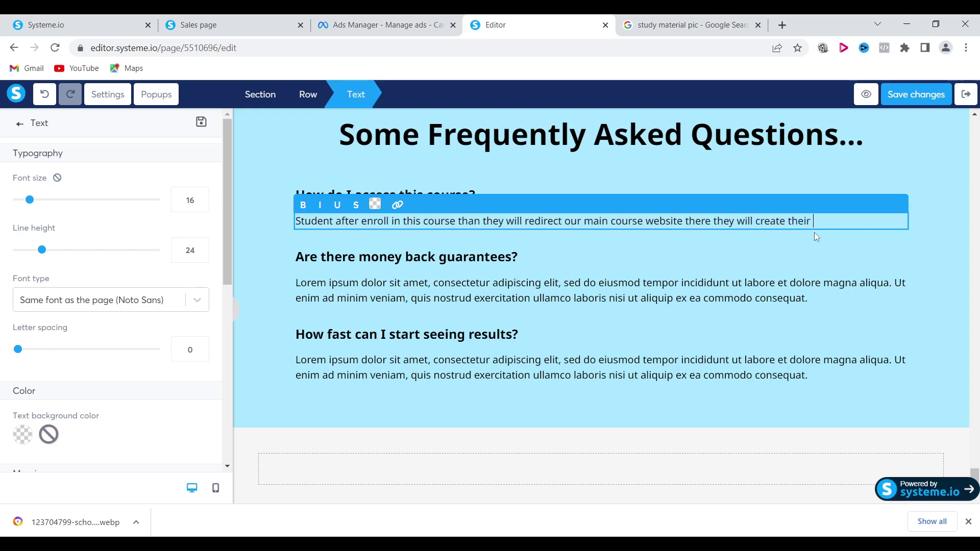
type("their login acount. (signup) f")
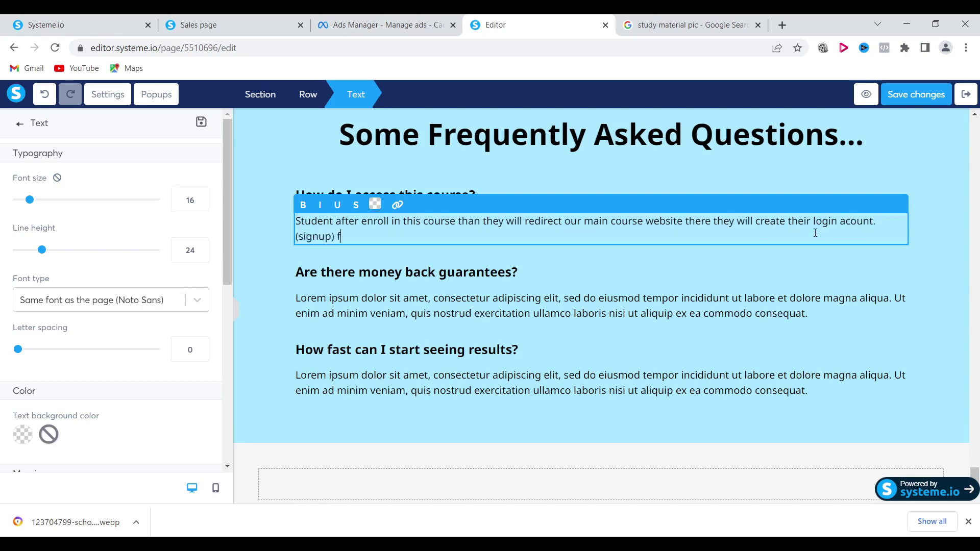
key("BackSpace")
type("acount will be active ")
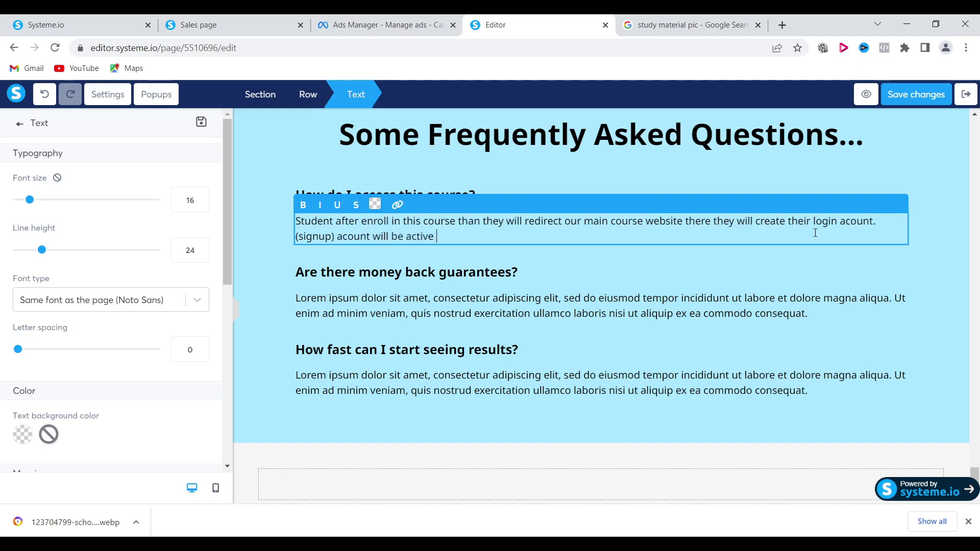
type("than they can star")
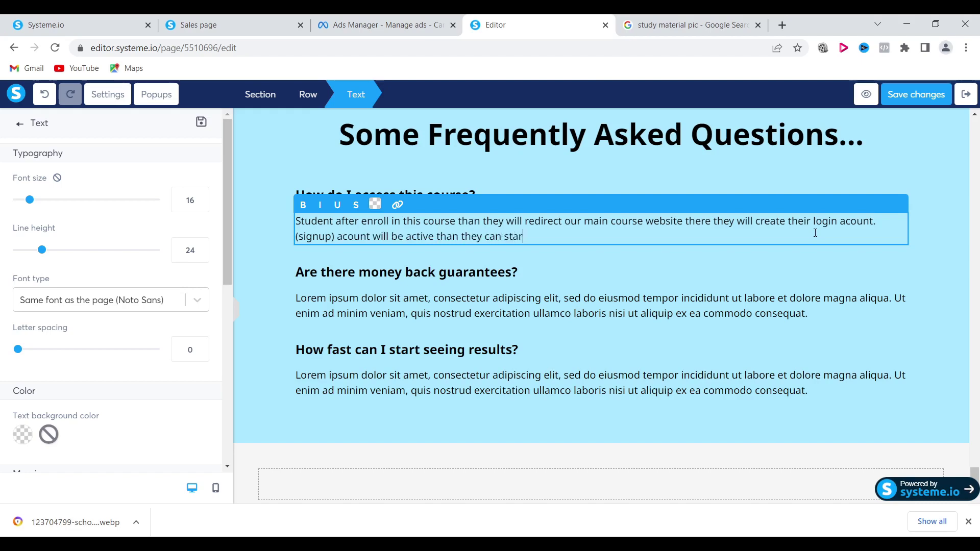
type("t learning.")
left_click(906, 96)
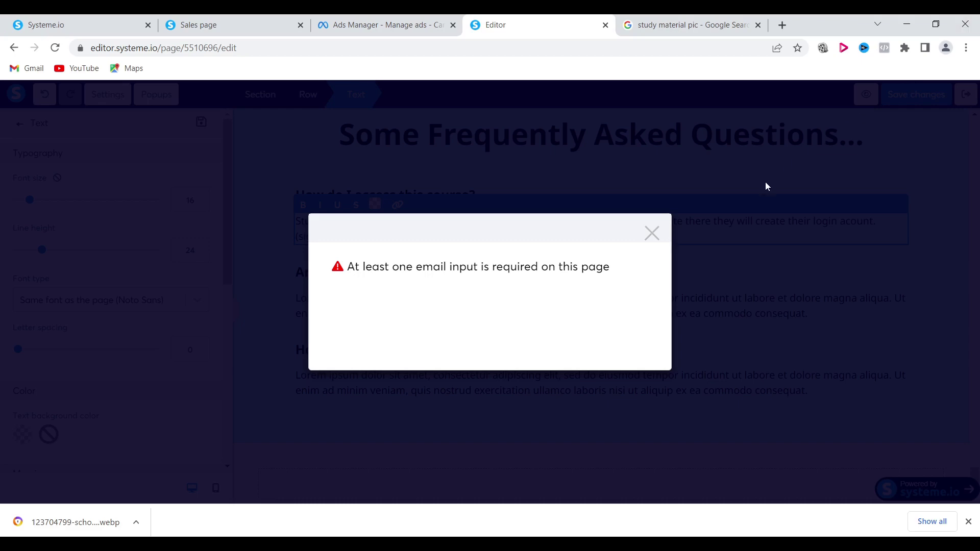
left_click(652, 233)
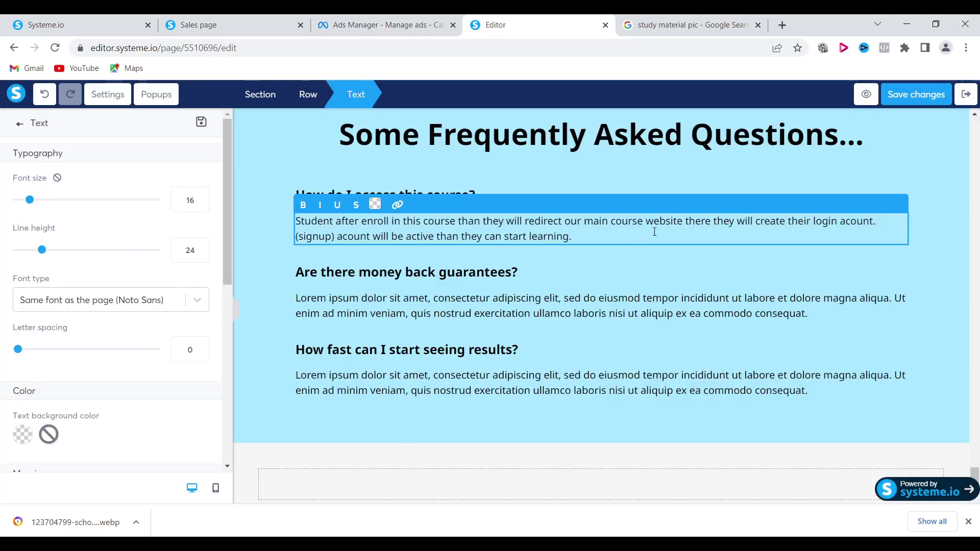
- Add a form input element in a new section below the frequently asked questions
left_click(575, 461)
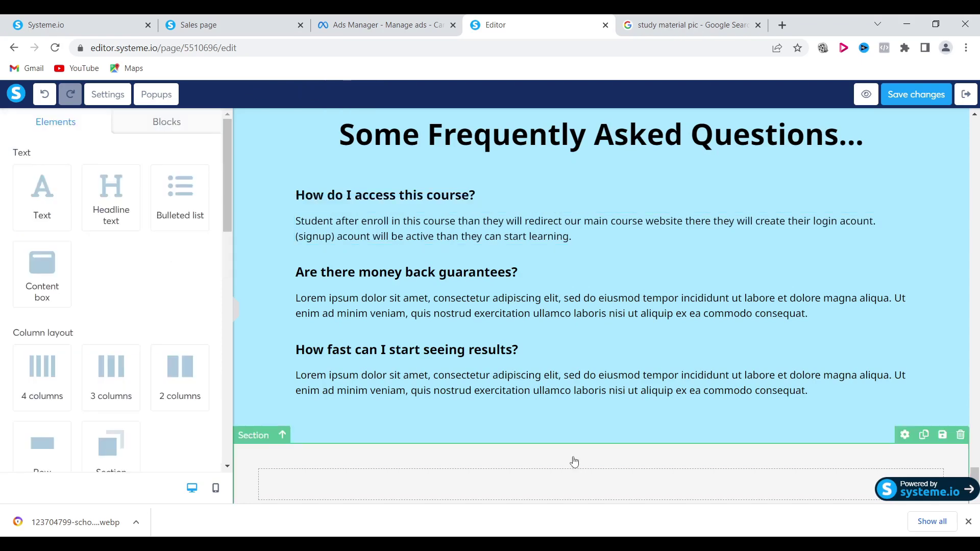
scroll(131, 308, "down", 5)
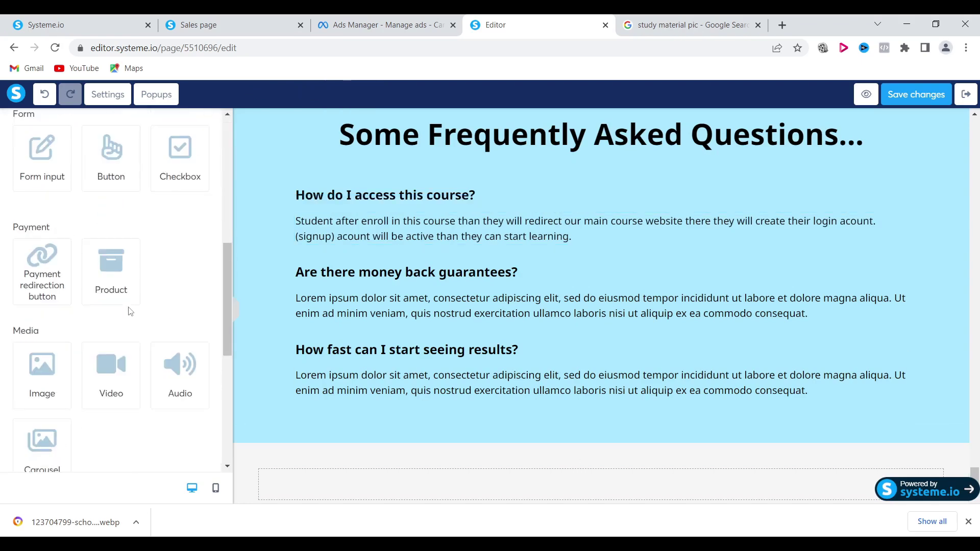
scroll(131, 311, "down", 2)
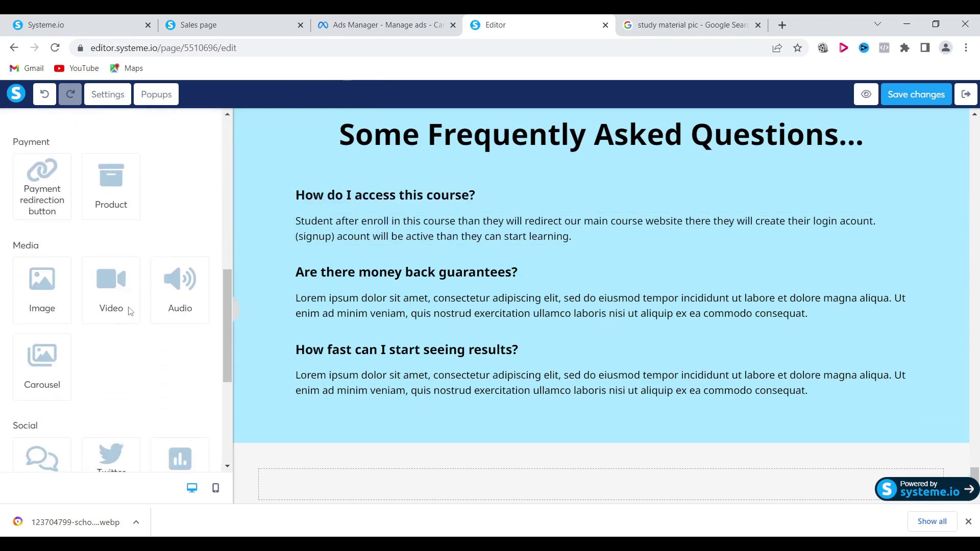
scroll(130, 311, "down", 5)
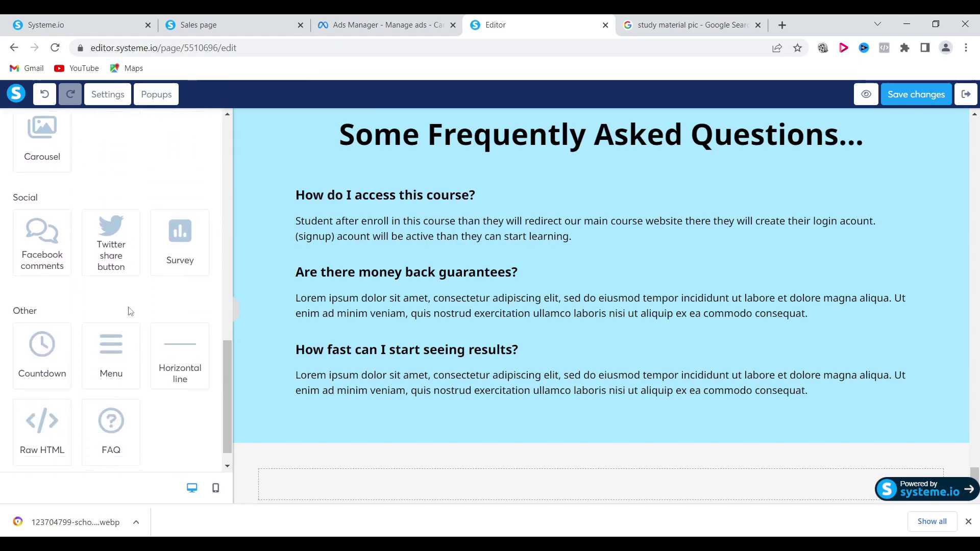
scroll(159, 199, "up", 7)
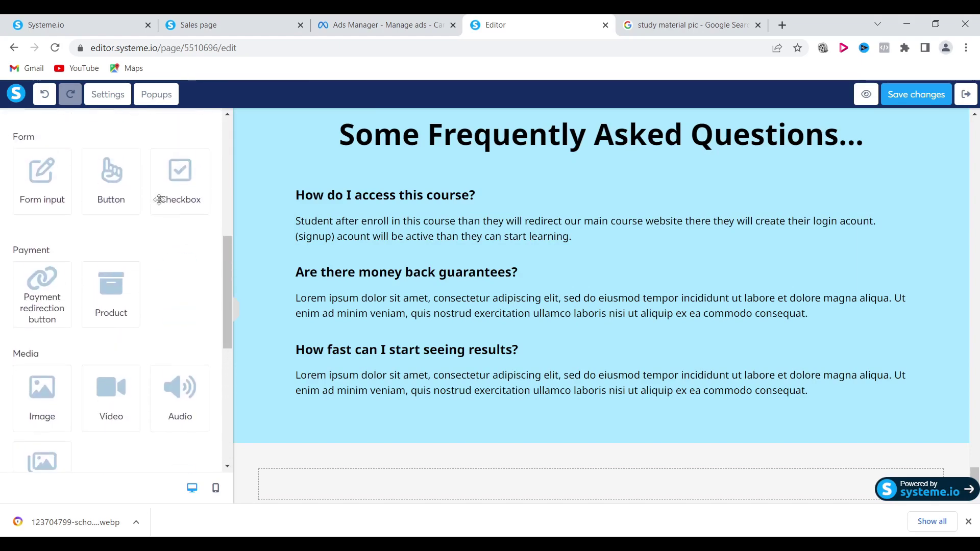
scroll(160, 199, "up", 5)
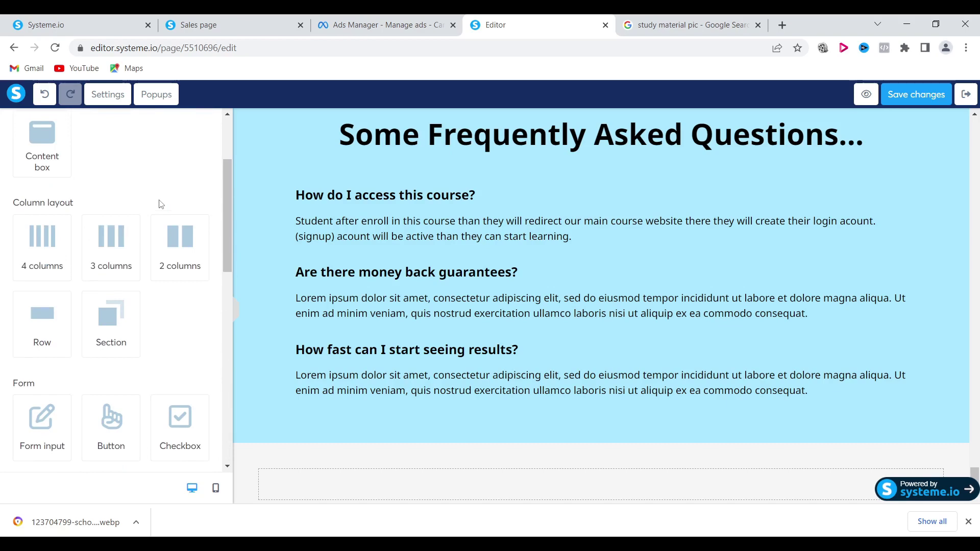
scroll(159, 204, "up", 2)
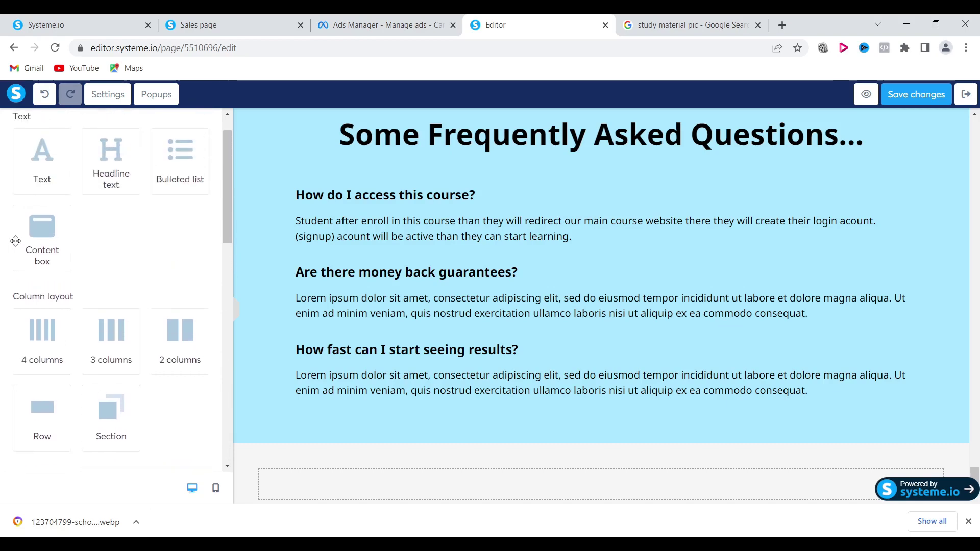
scroll(40, 240, "up", 1)
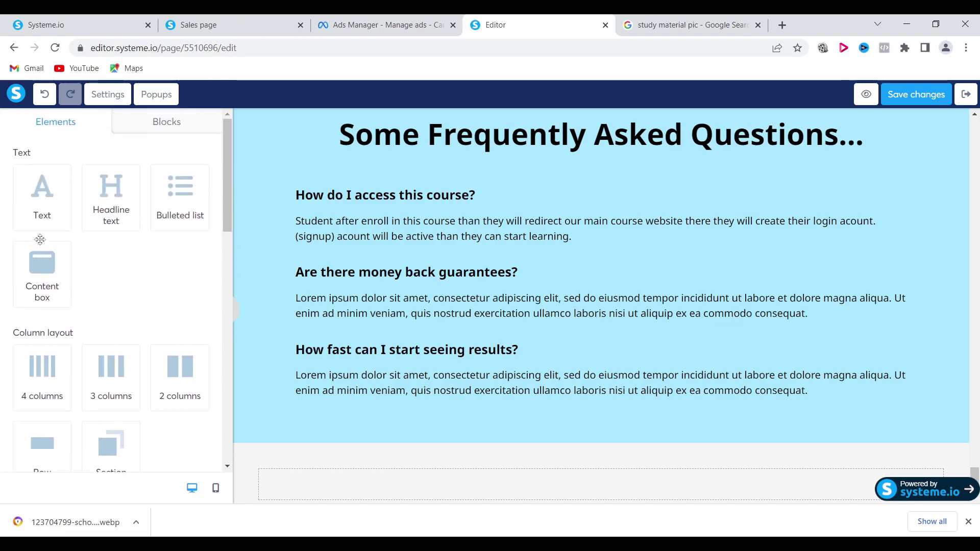
scroll(40, 239, "down", 2)
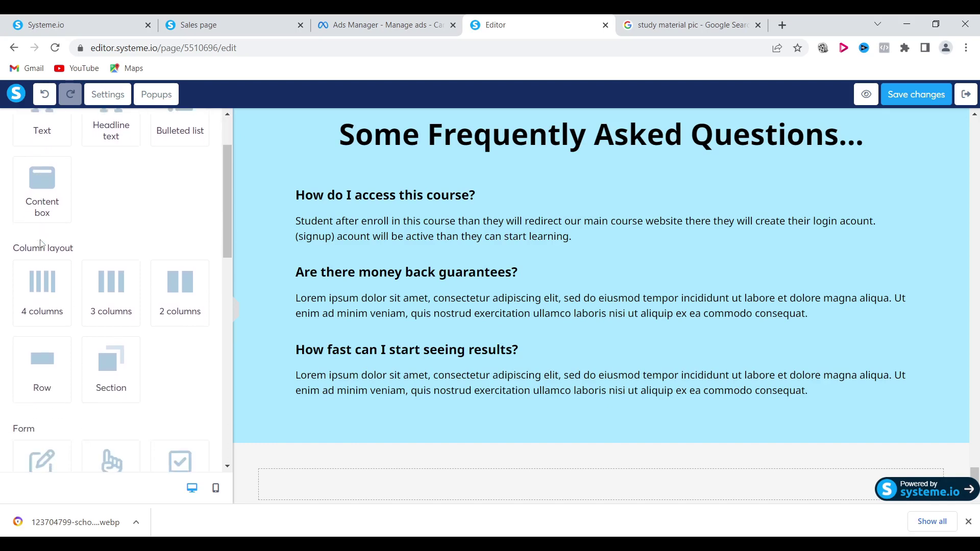
scroll(41, 243, "down", 4)
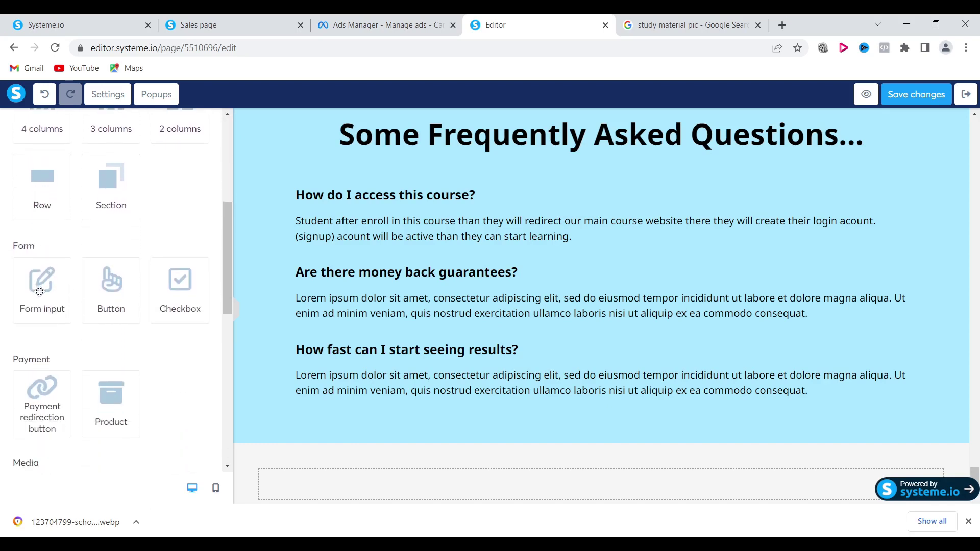
left_click_drag(40, 291, 431, 455)
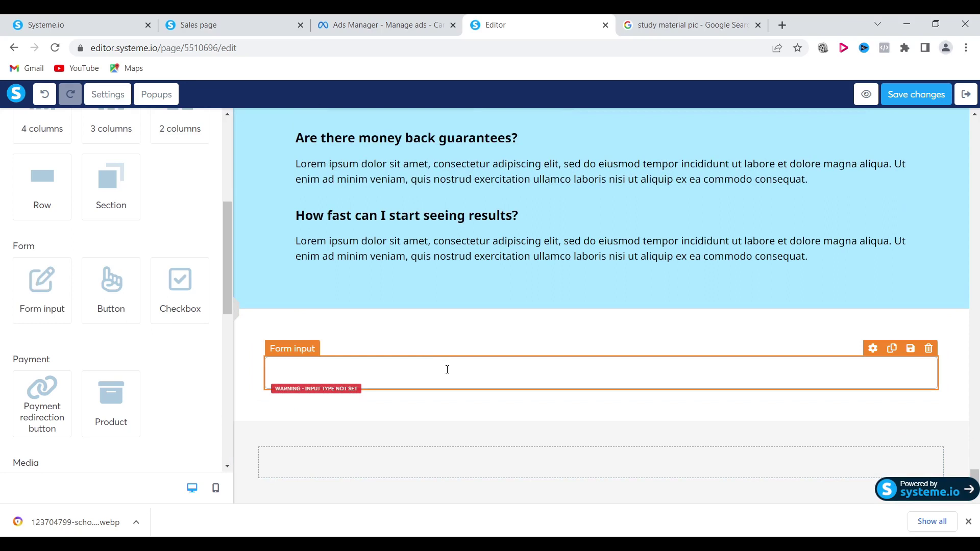
- Set the new form input's type to Email and save the sales page
left_click(447, 371)
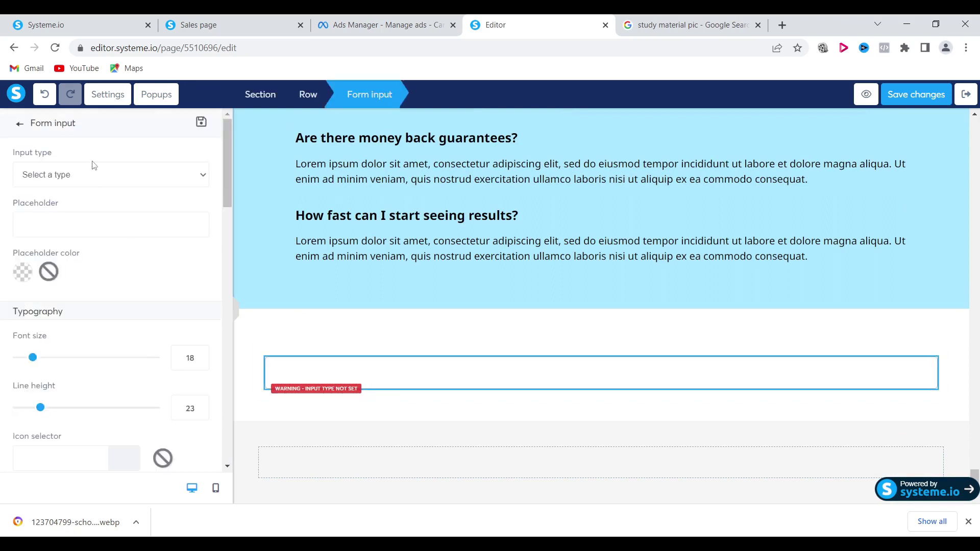
left_click(108, 180)
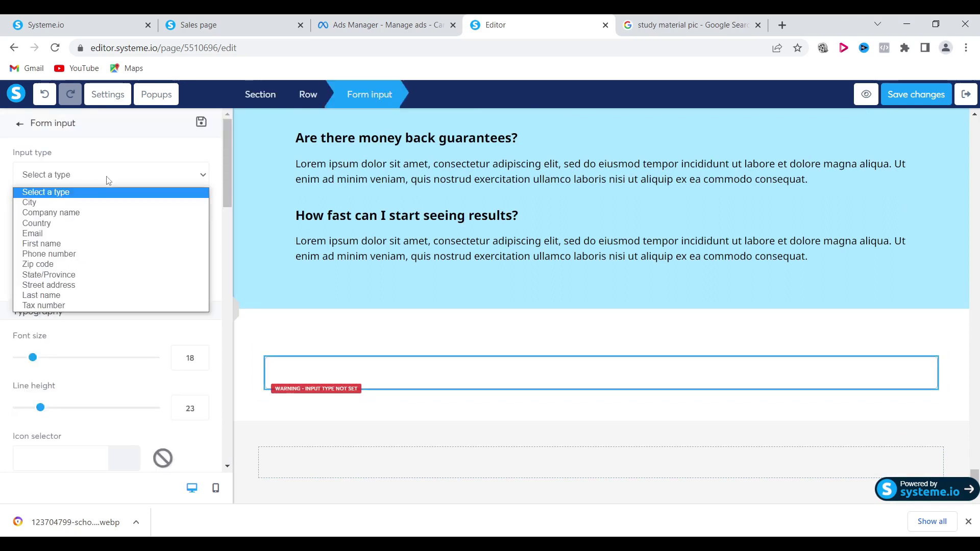
left_click(74, 233)
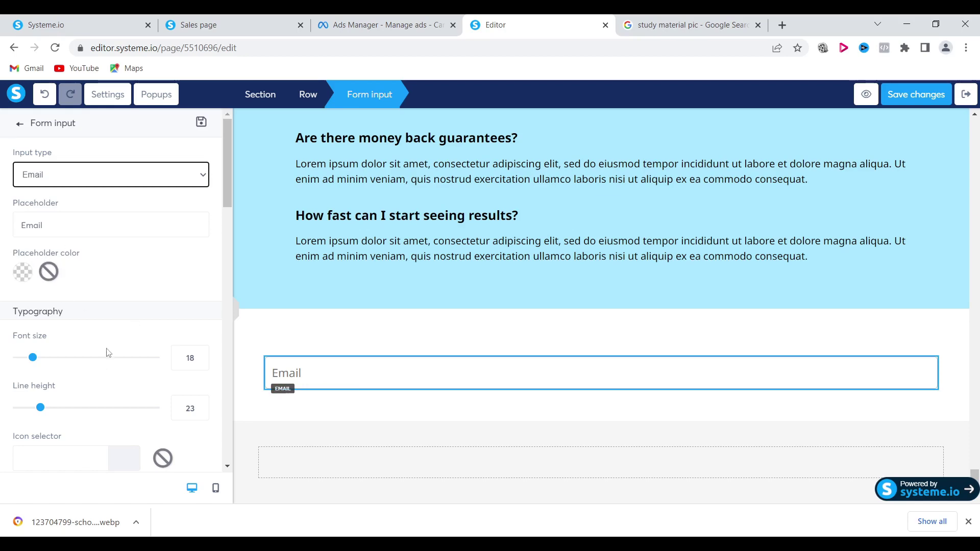
scroll(114, 344, "down", 3)
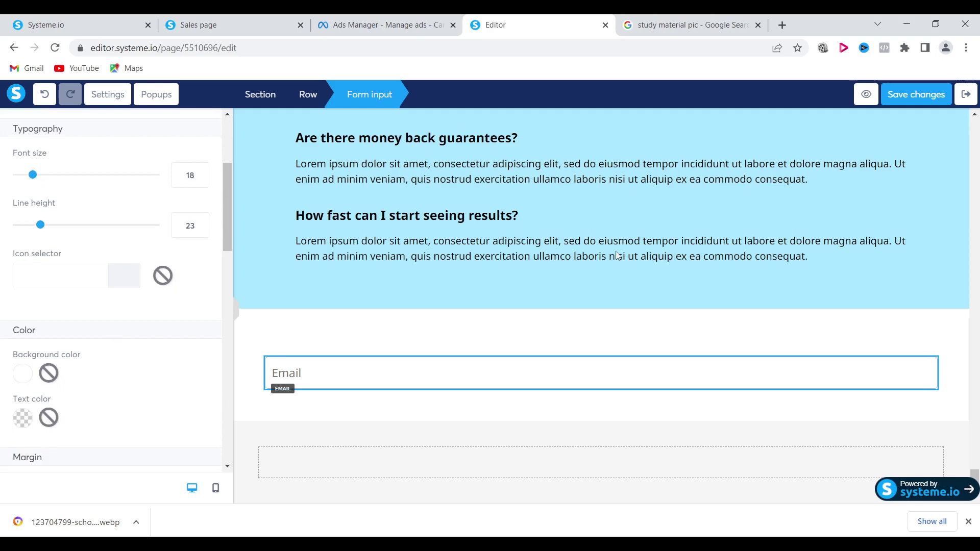
left_click(895, 99)
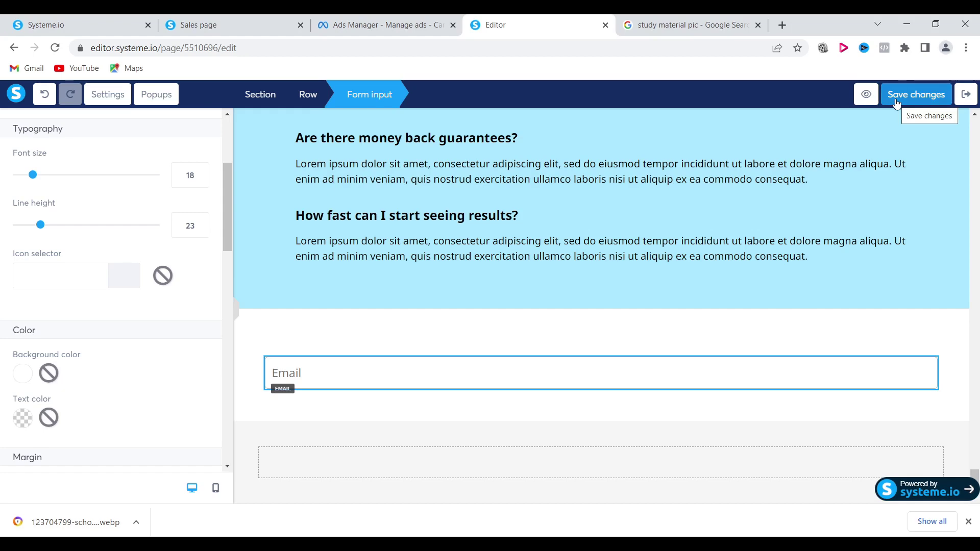
left_click(896, 100)
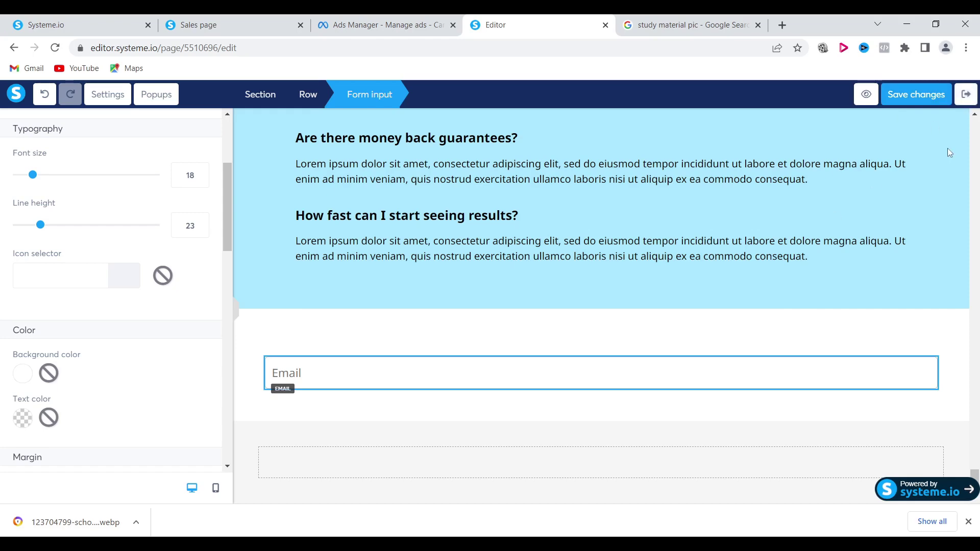
- Copy the Course Sell step's page link and open the Thank You / Download Page for editing
left_click(967, 98)
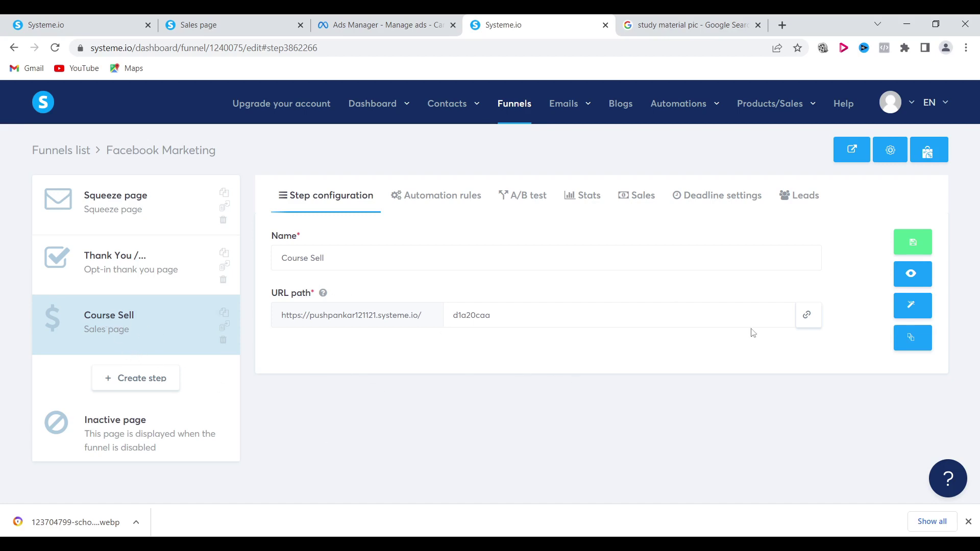
left_click(807, 318)
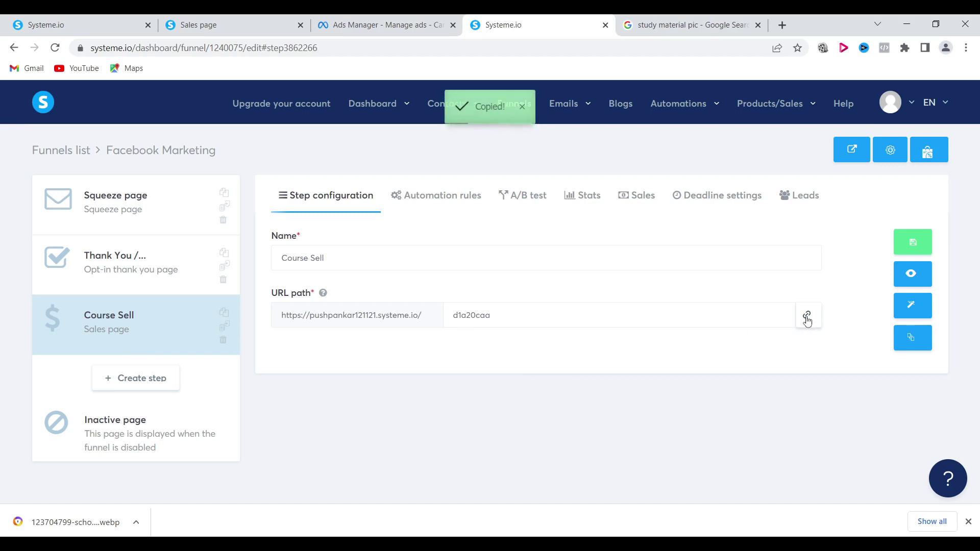
left_click(147, 264)
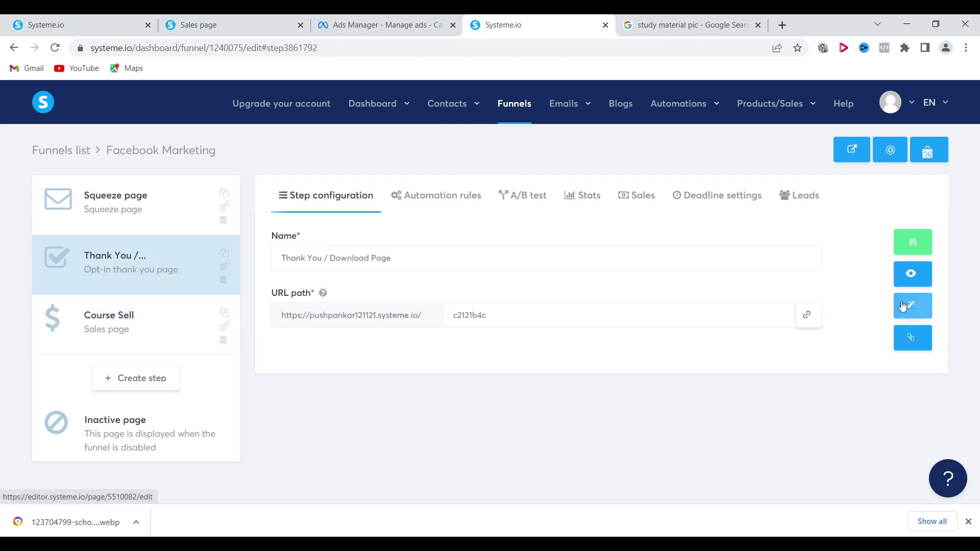
left_click(911, 308)
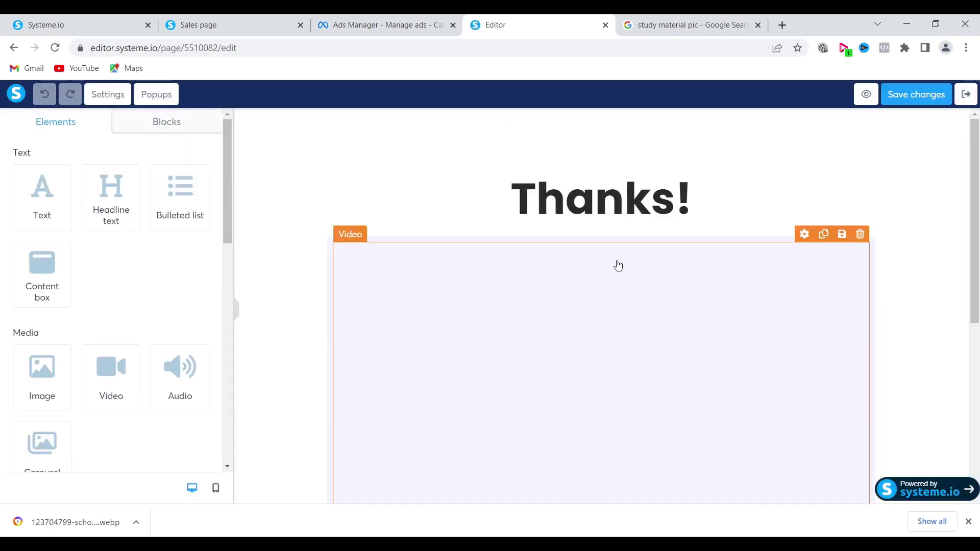
- Link the red "Intreseted" enroll button to the copied Course Sell page URL, save the thank-you page and exit the editor
scroll(617, 265, "down", 3)
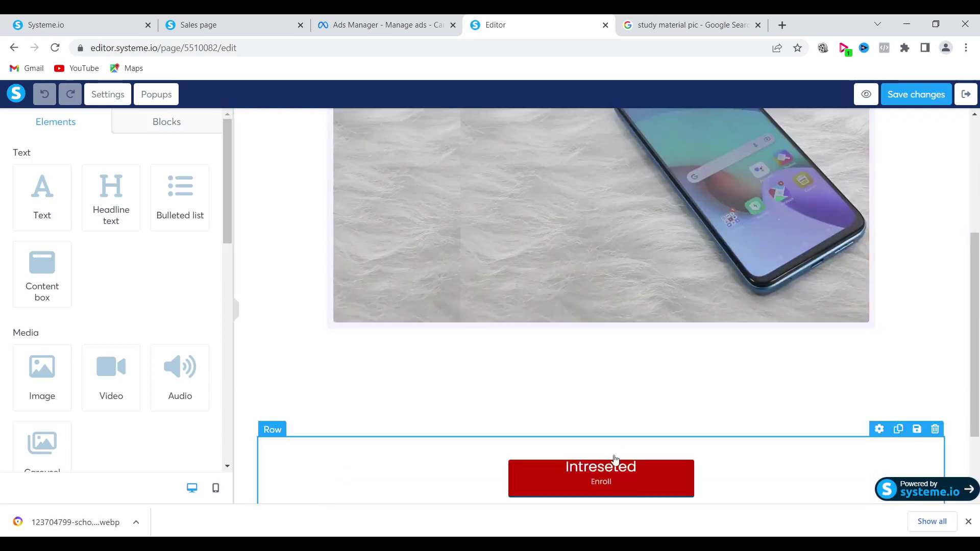
left_click(617, 482)
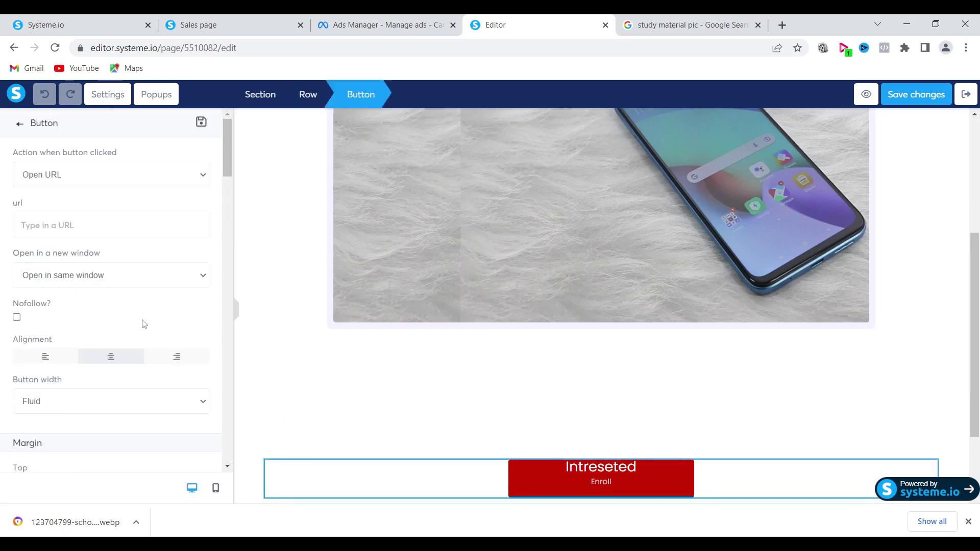
left_click(120, 176)
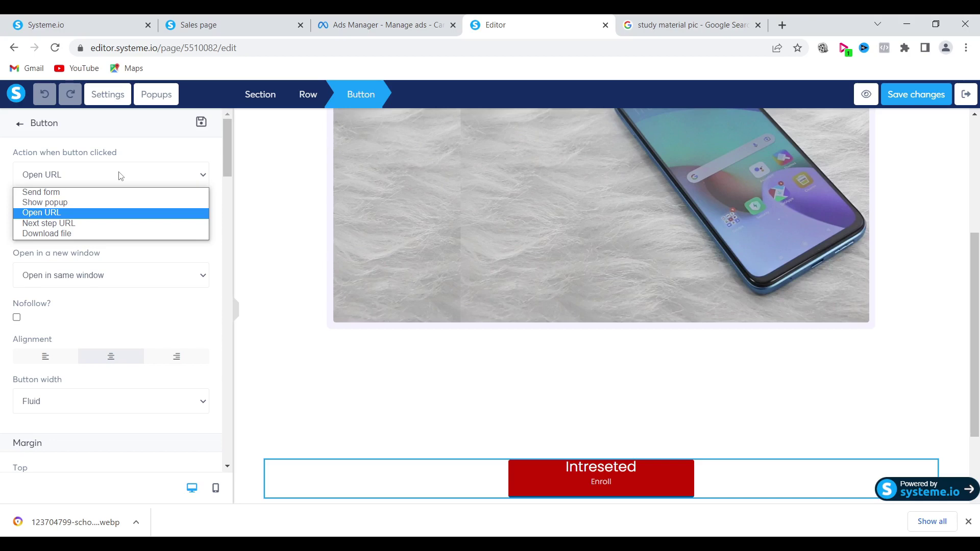
left_click(120, 176)
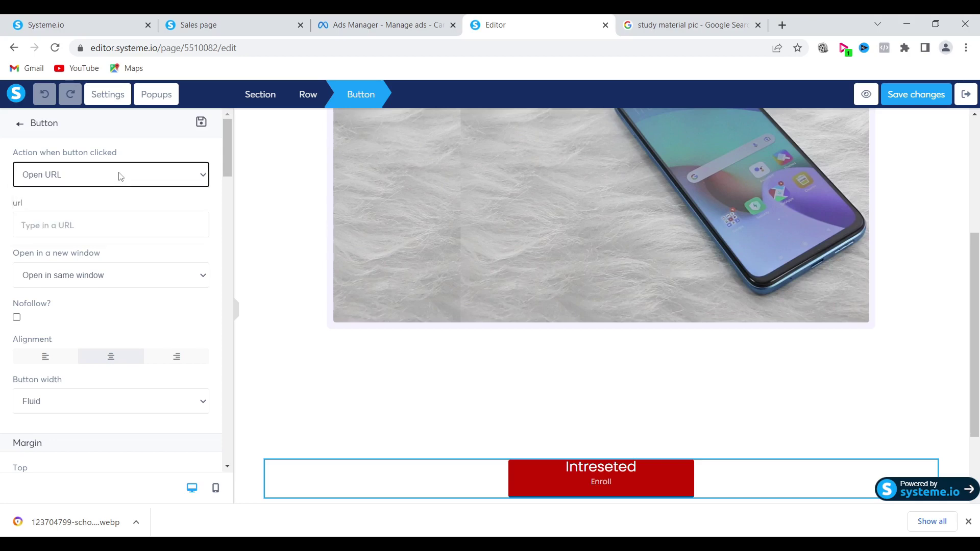
left_click(103, 225)
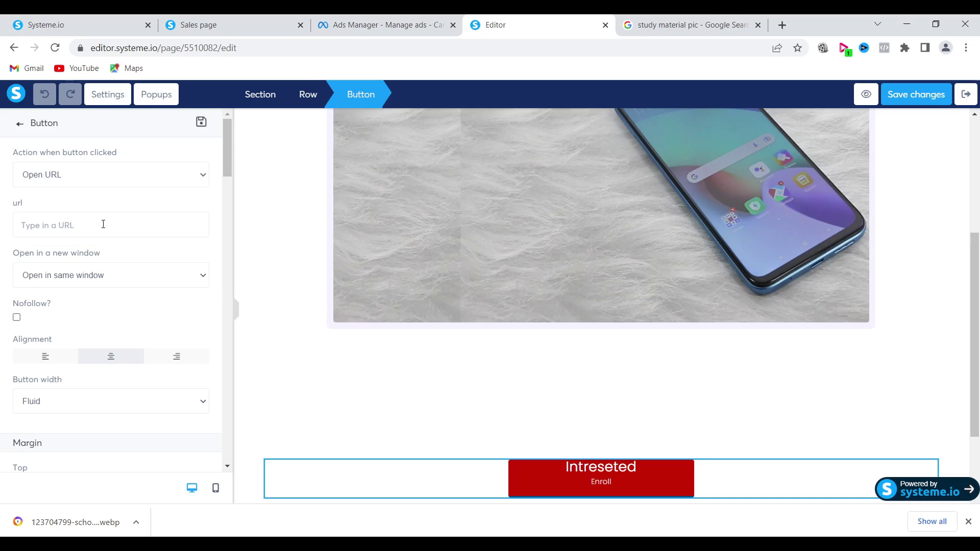
key("ctrl+v")
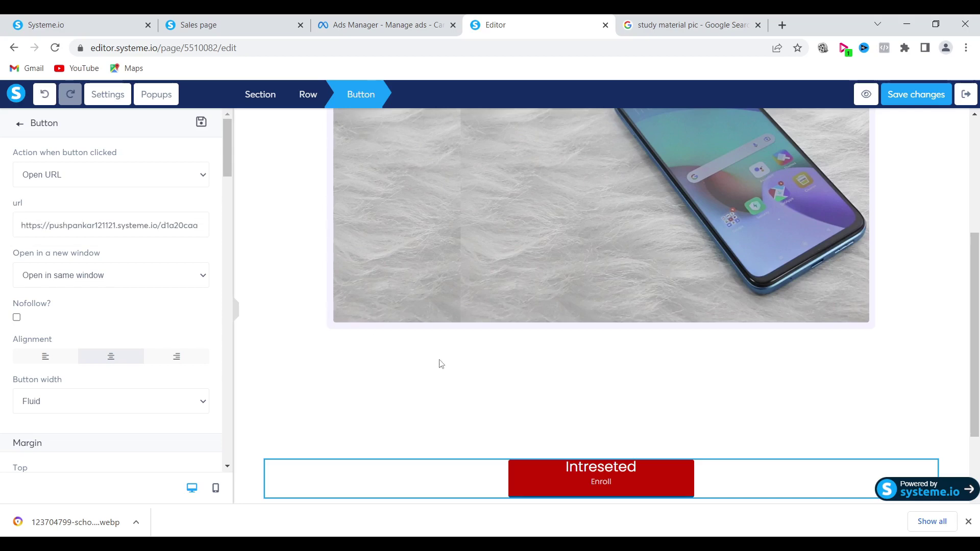
left_click(909, 98)
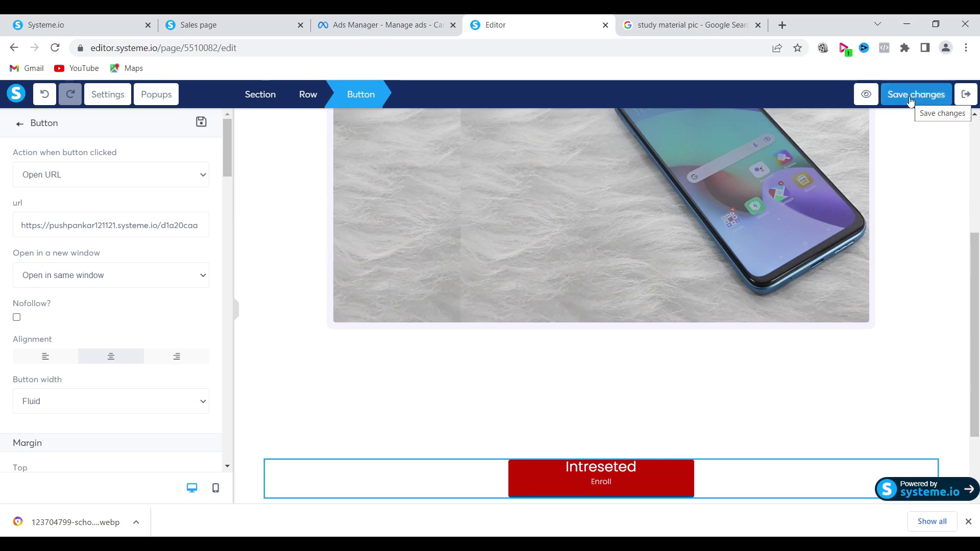
left_click(966, 95)
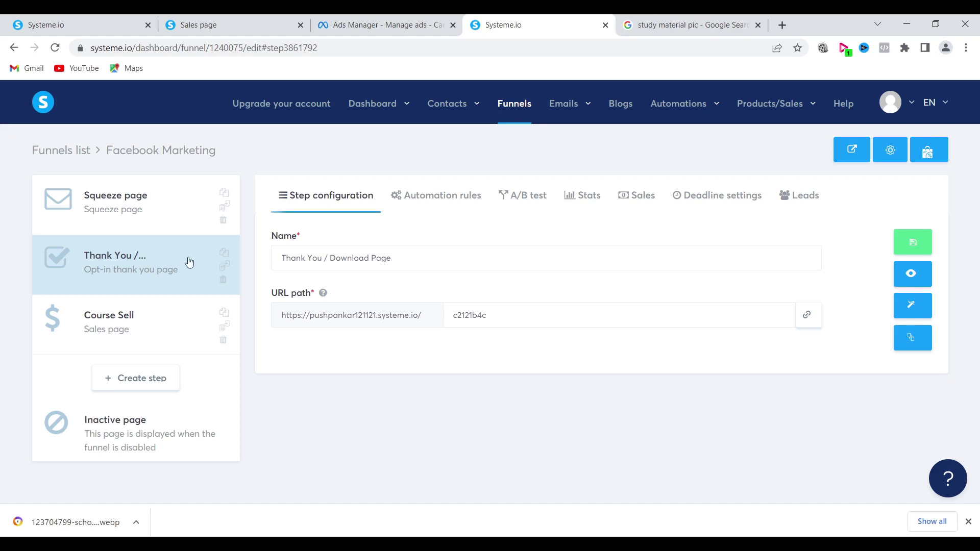
- Copy the Squeeze page step's link and open the live page in a new browser tab
left_click(117, 213)
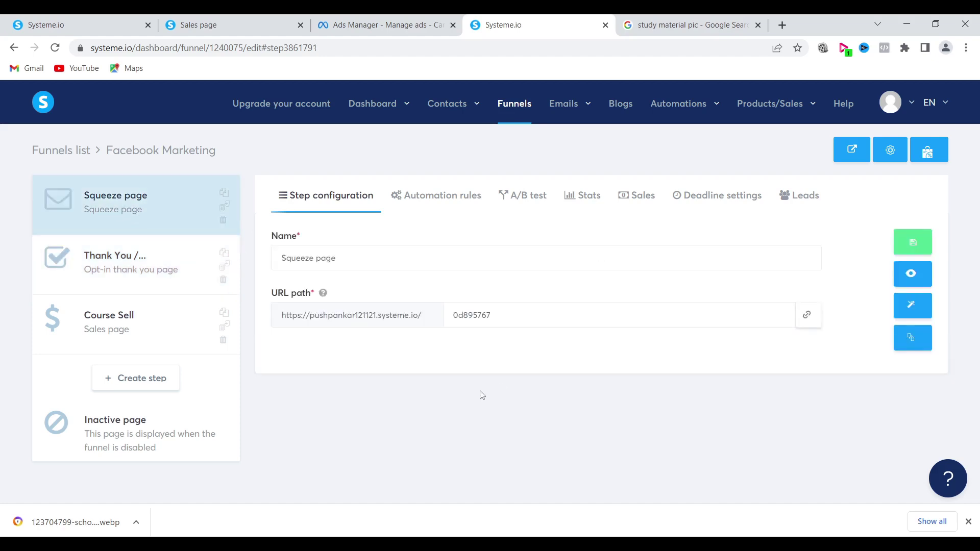
left_click(808, 319)
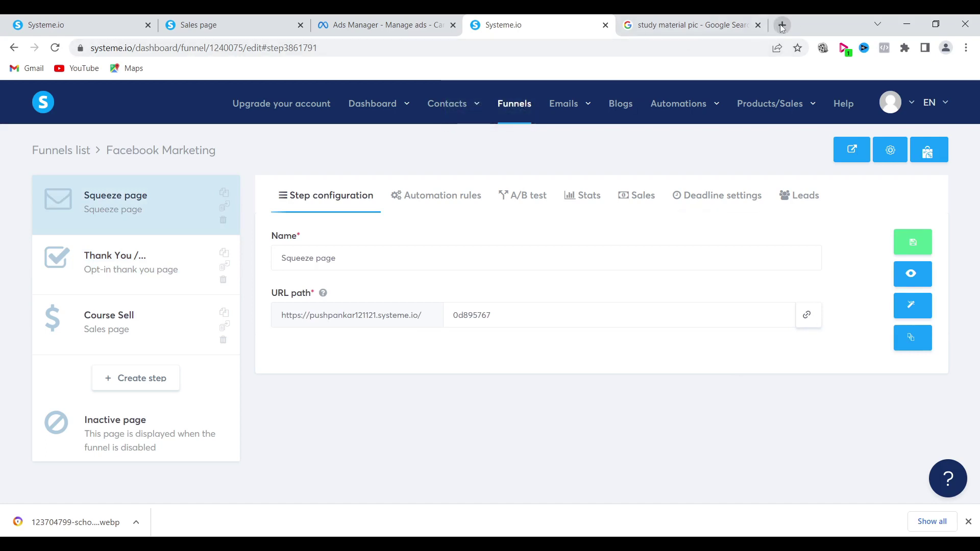
left_click(780, 25)
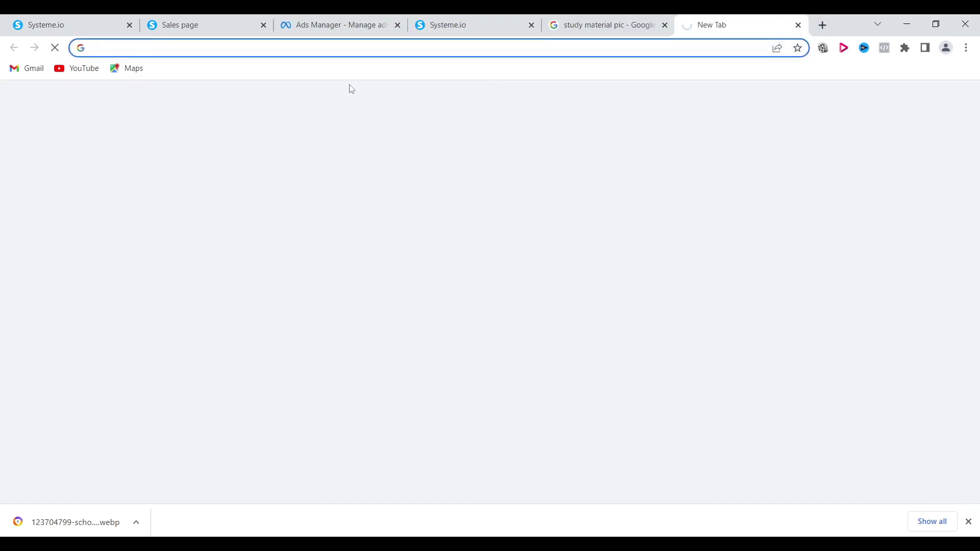
left_click(331, 48)
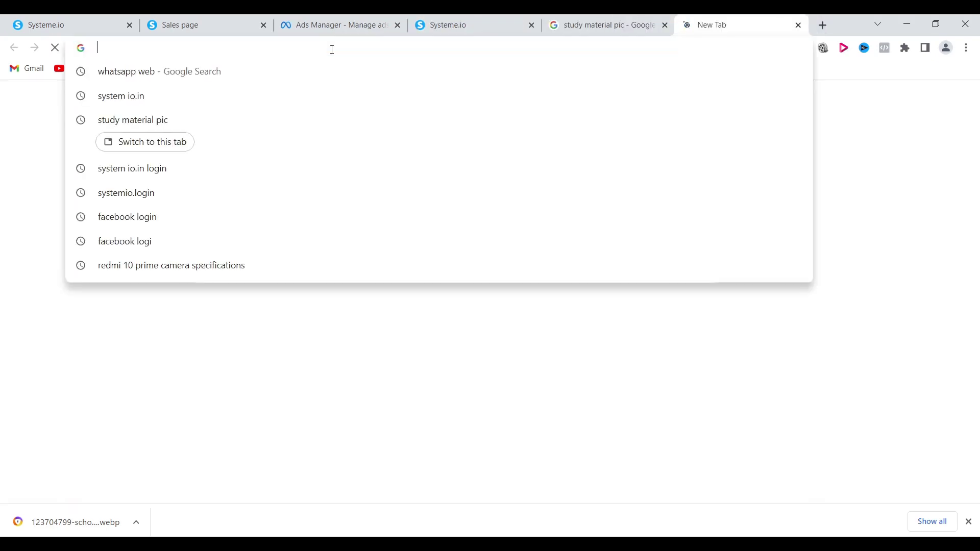
key("ctrl+v")
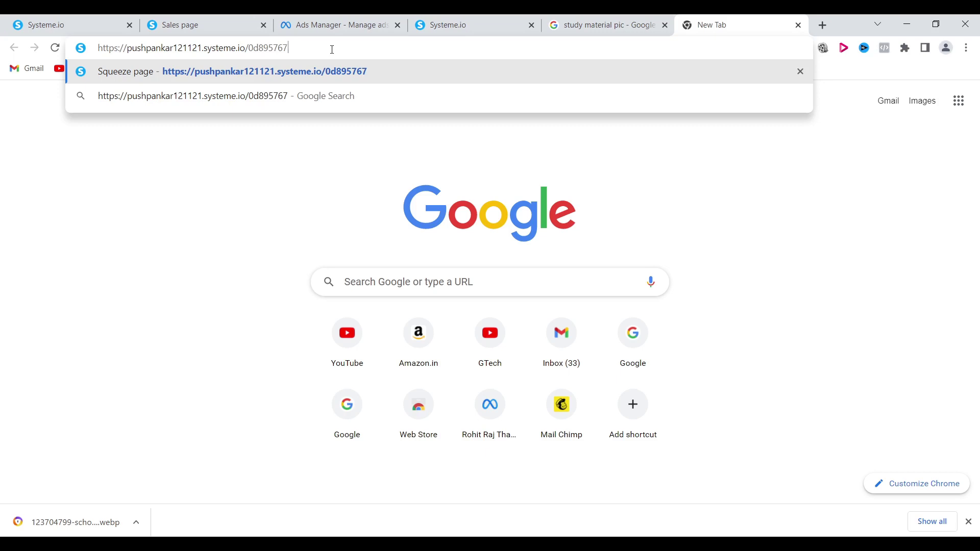
key("Return")
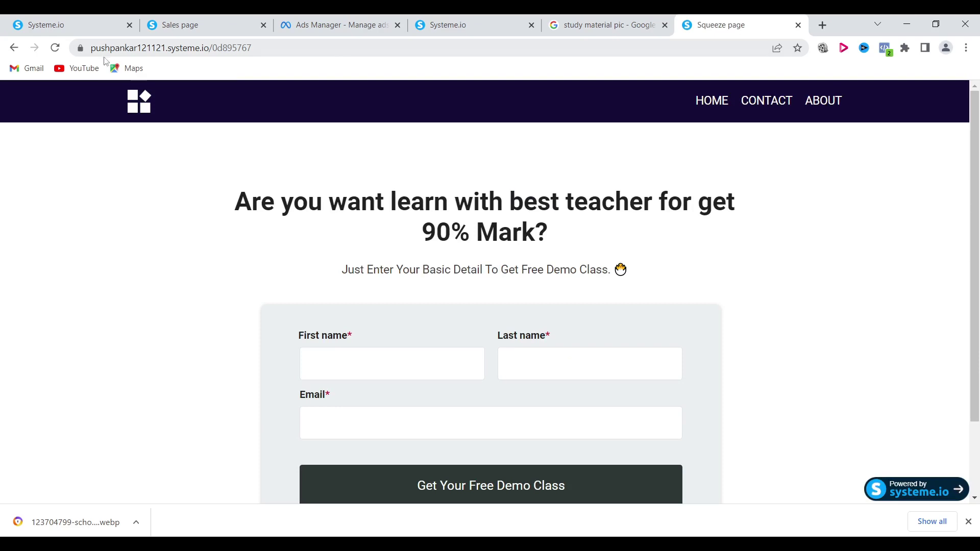
- Fill in the free demo class form with a dummy first name, last name and a saved e-mail address, and submit it
left_click(348, 366)
type("gfhgfgu")
left_click(563, 356)
type("fdfhgfhg")
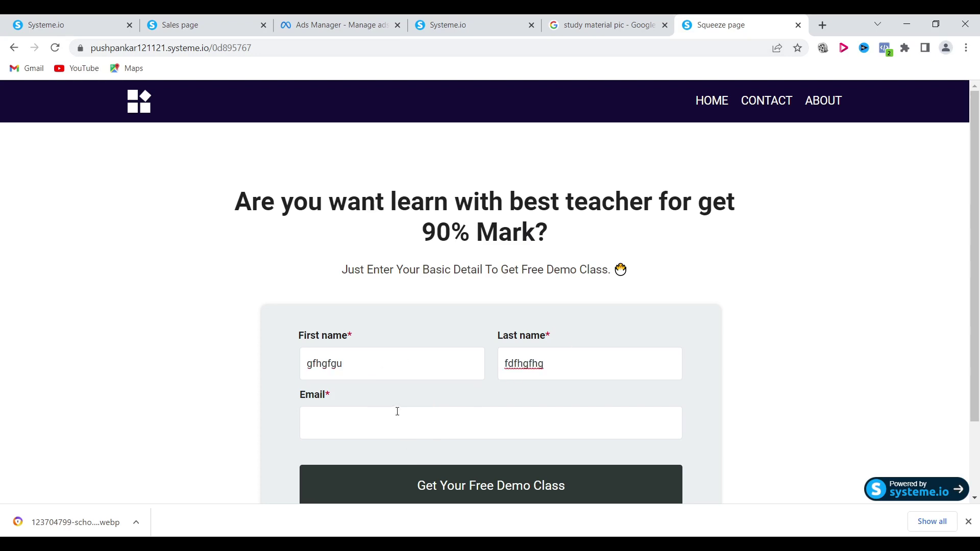
left_click(397, 411)
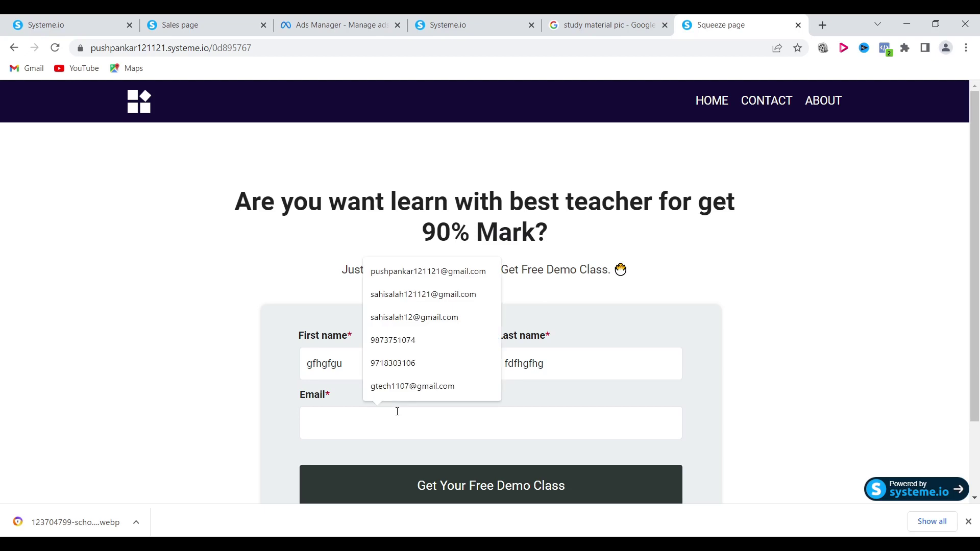
left_click(399, 389)
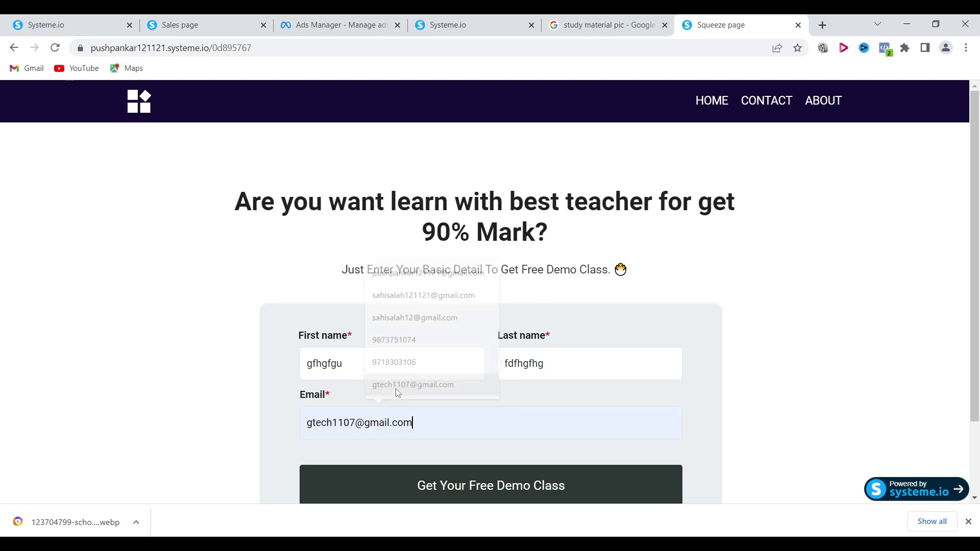
left_click(458, 490)
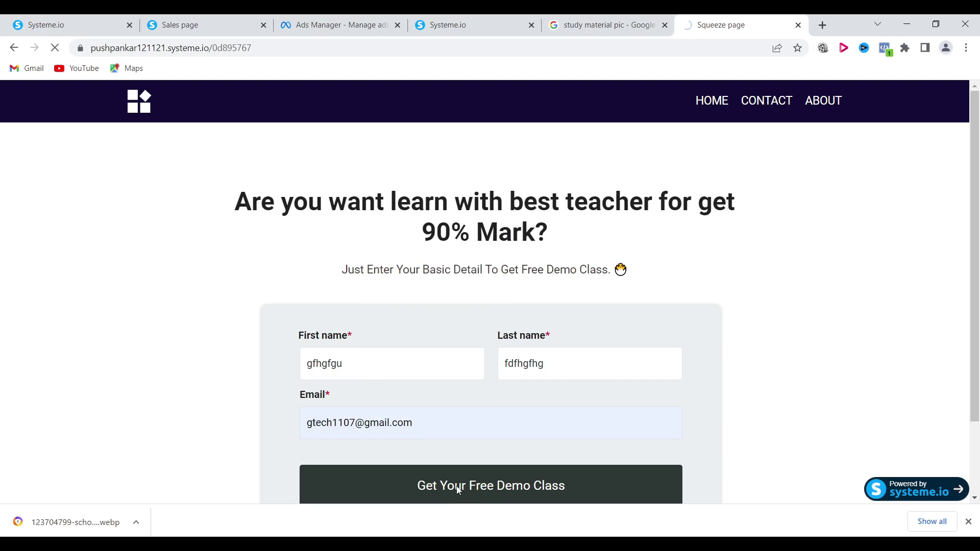